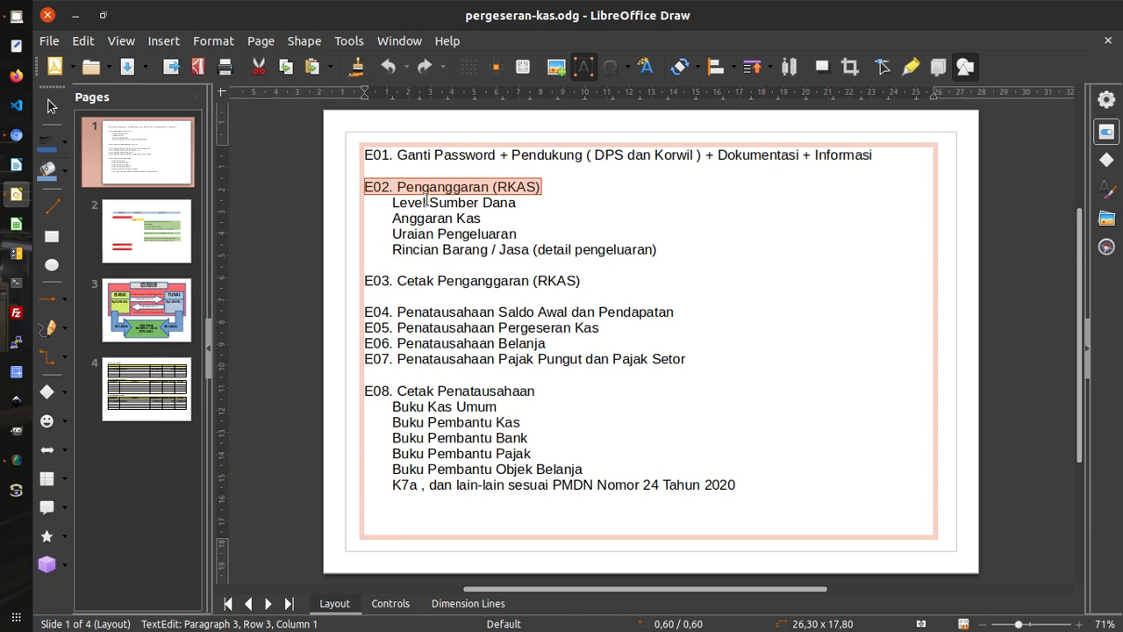
Leave the LibreOffice Draw outline for the EDI BOS 2020 Anggaran Belanja page in Chromium.
{"action": "left_click", "coordinate": [398, 184]}
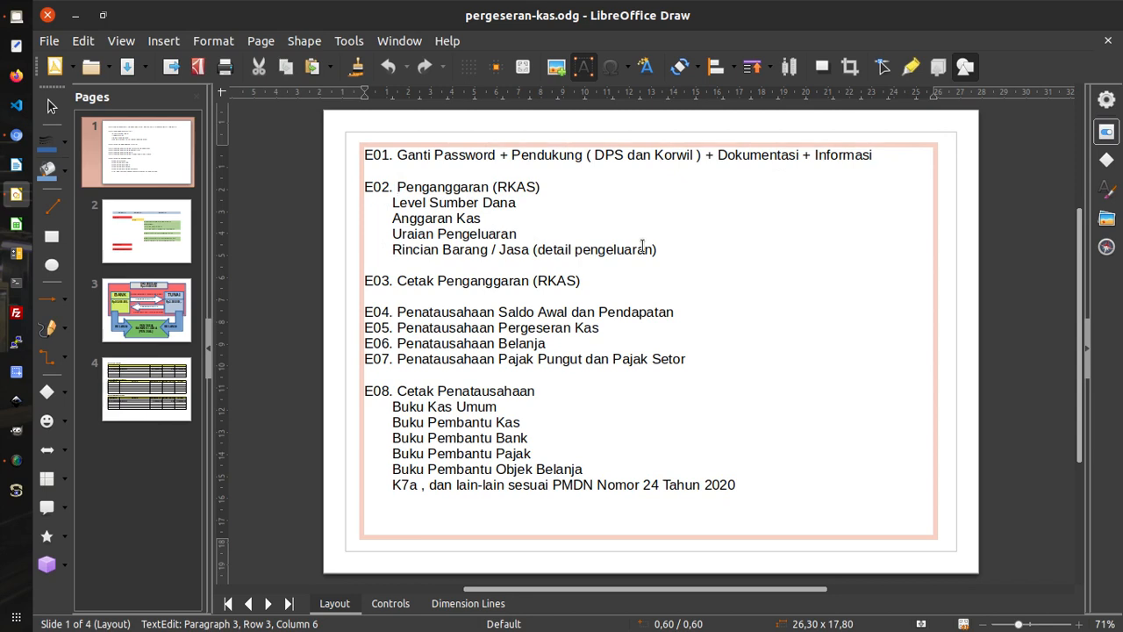
{"action": "left_click", "coordinate": [16, 134]}
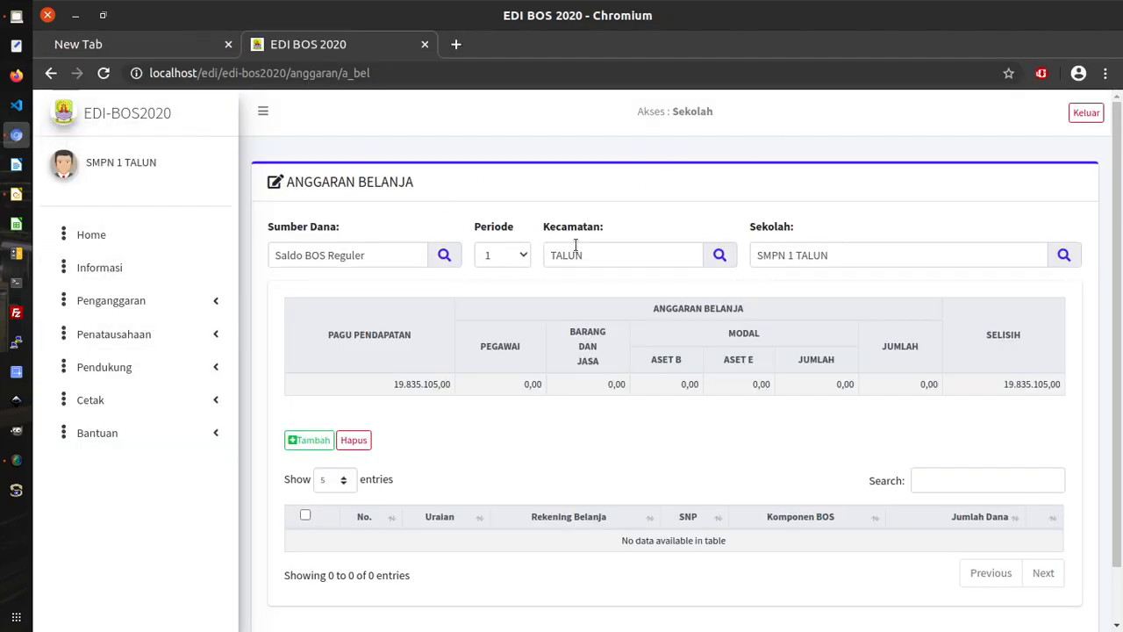
Expand Penganggaran and review the Anggaran Belanja page title and its Sumber Dana funding source.
{"action": "left_click", "coordinate": [193, 306]}
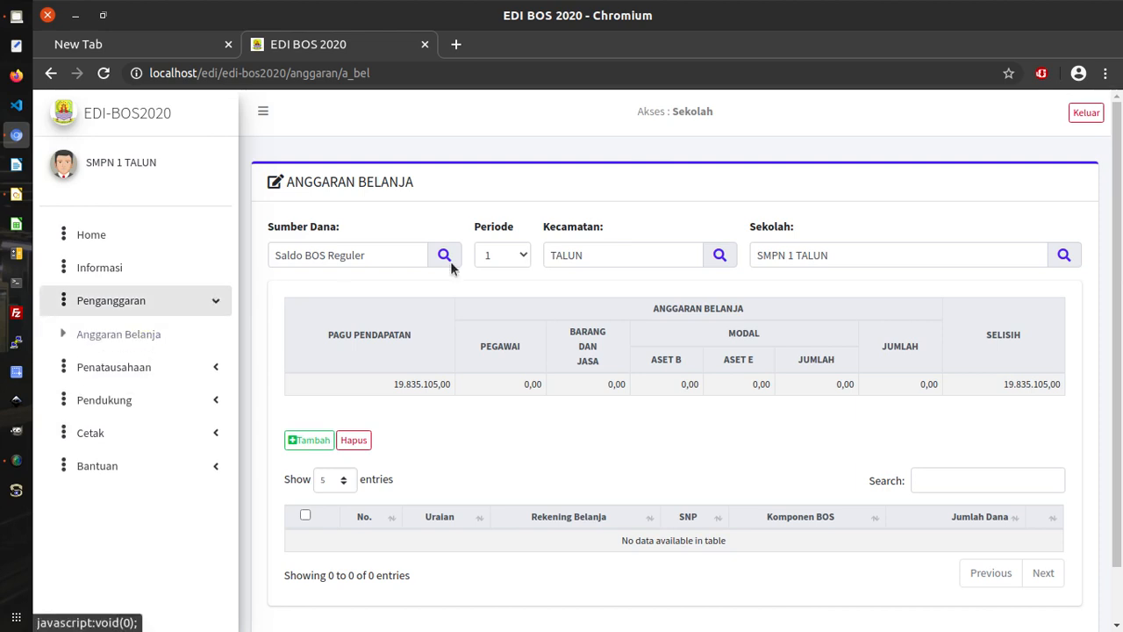
{"action": "left_click_drag", "start_coordinate": [288, 188], "coordinate": [420, 181]}
{"action": "left_click", "coordinate": [464, 190]}
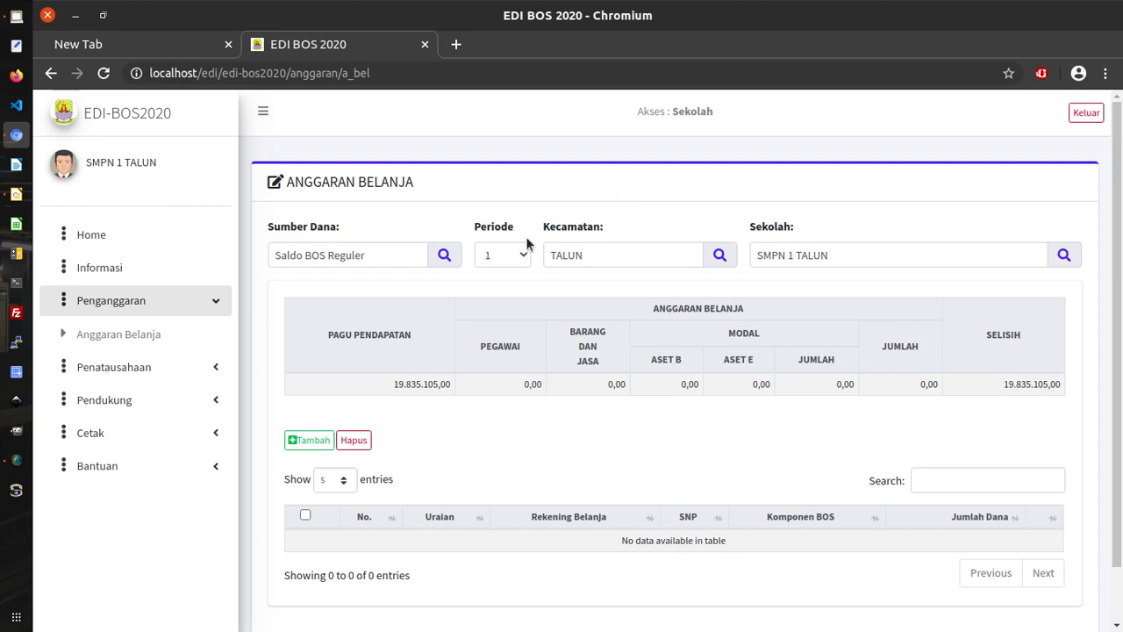
{"action": "left_click", "coordinate": [275, 255]}
{"action": "left_click_drag", "start_coordinate": [275, 255], "coordinate": [376, 253]}
{"action": "left_click", "coordinate": [385, 213]}
{"action": "left_click_drag", "start_coordinate": [392, 384], "coordinate": [444, 388]}
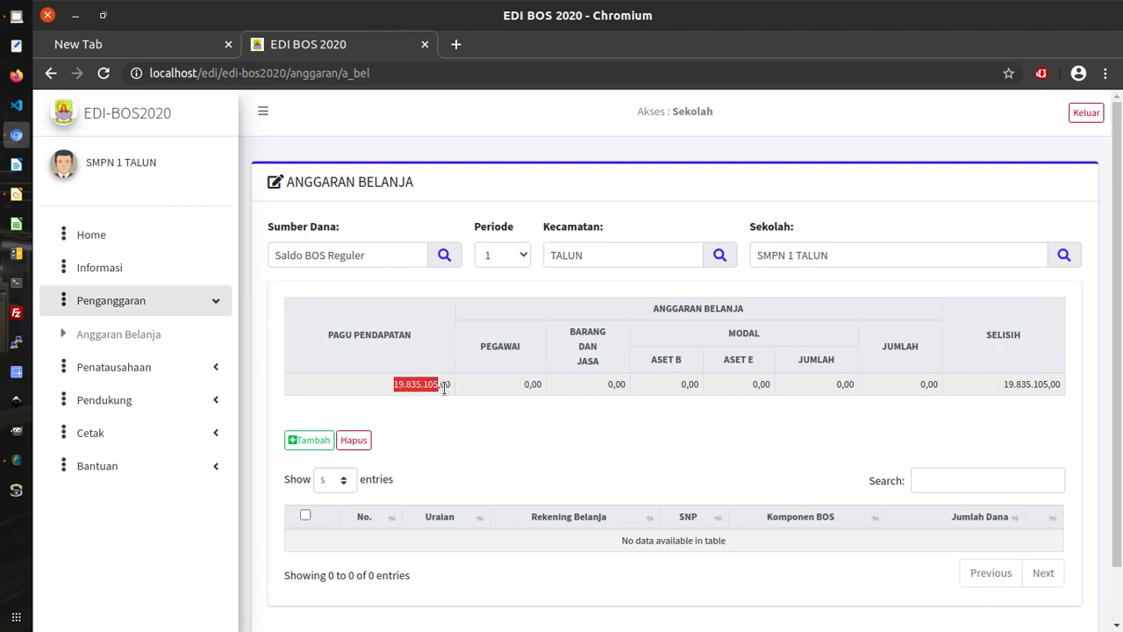
{"action": "left_click", "coordinate": [719, 376]}
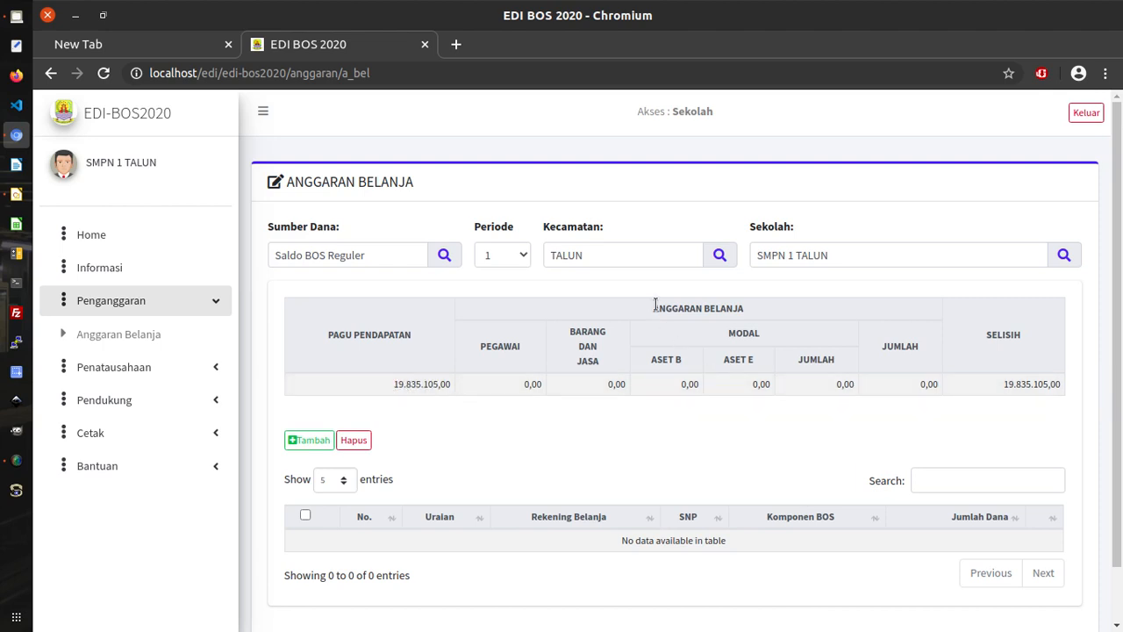
{"action": "left_click_drag", "start_coordinate": [647, 314], "coordinate": [761, 315]}
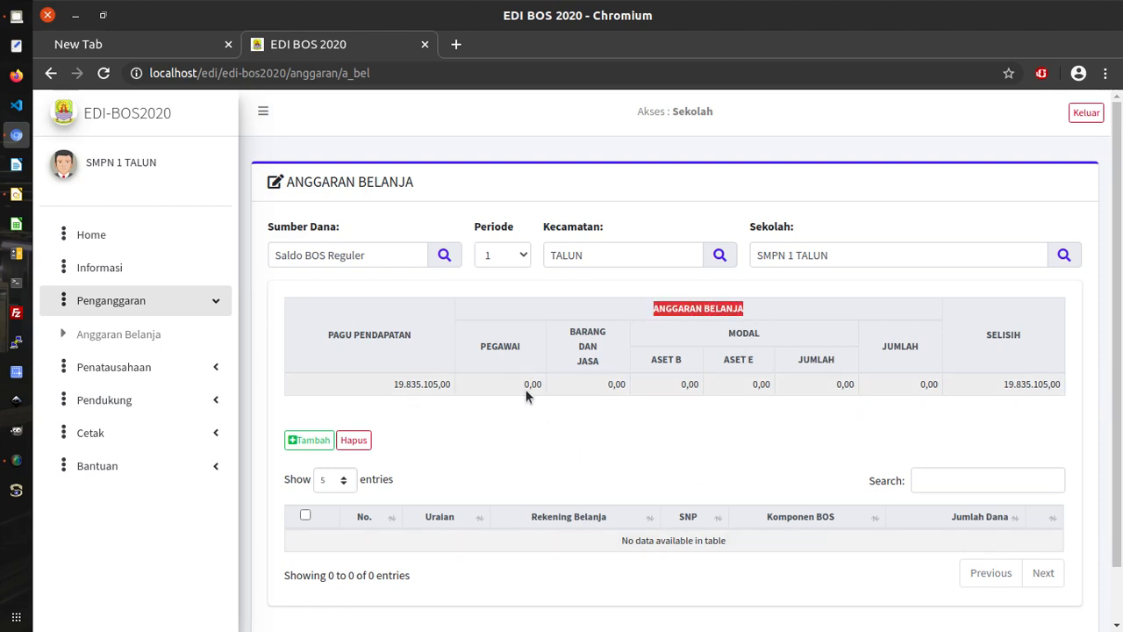
{"action": "left_click_drag", "start_coordinate": [524, 388], "coordinate": [527, 386]}
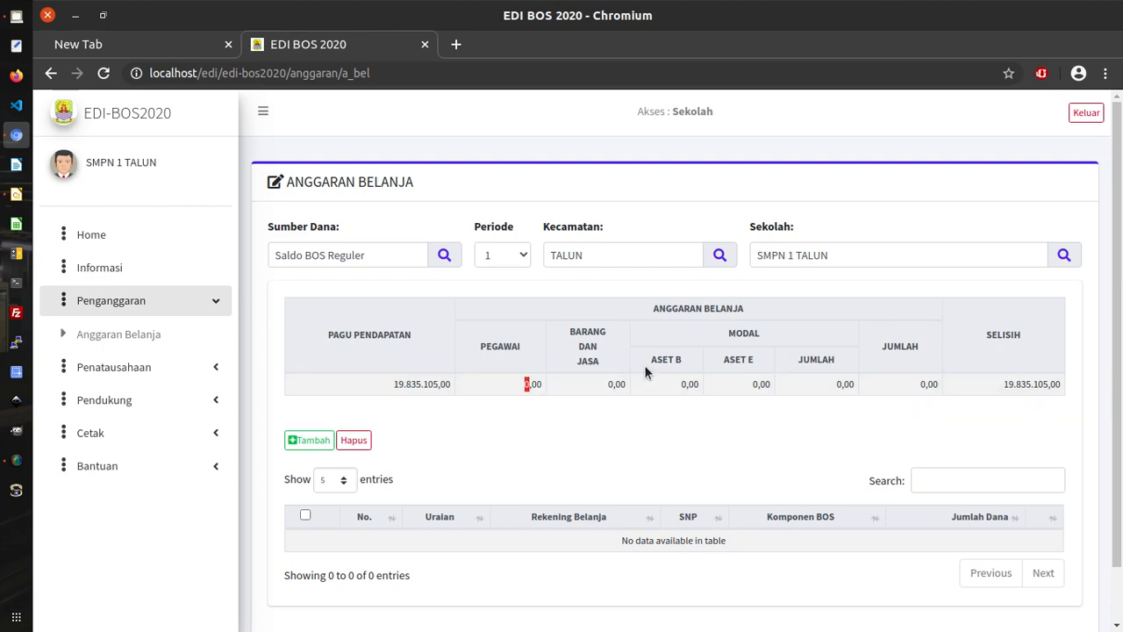
{"action": "left_click", "coordinate": [686, 384]}
{"action": "left_click_drag", "start_coordinate": [678, 384], "coordinate": [686, 384]}
{"action": "left_click_drag", "start_coordinate": [758, 385], "coordinate": [750, 385]}
{"action": "left_click_drag", "start_coordinate": [652, 362], "coordinate": [764, 382]}
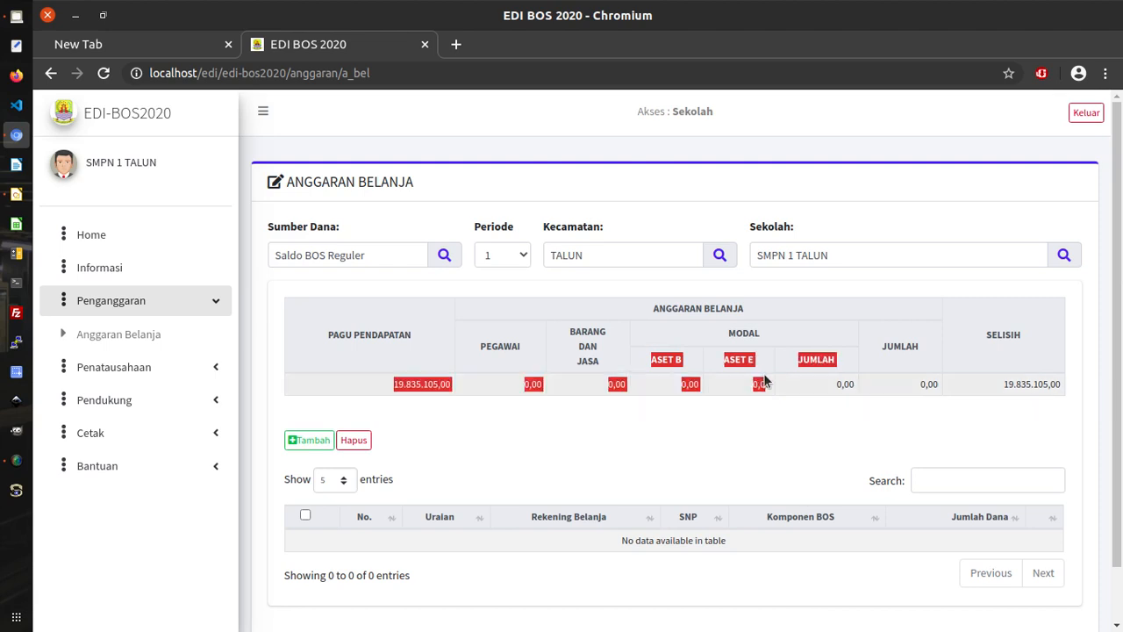
{"action": "left_click", "coordinate": [737, 356]}
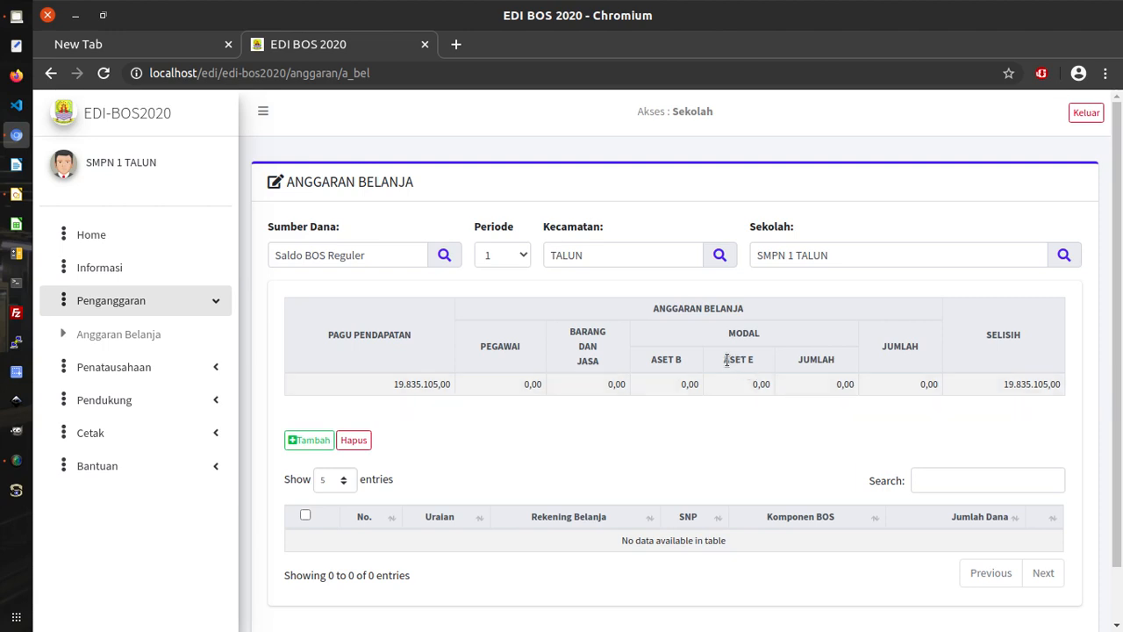
{"action": "left_click_drag", "start_coordinate": [726, 359], "coordinate": [795, 359]}
{"action": "left_click", "coordinate": [803, 340]}
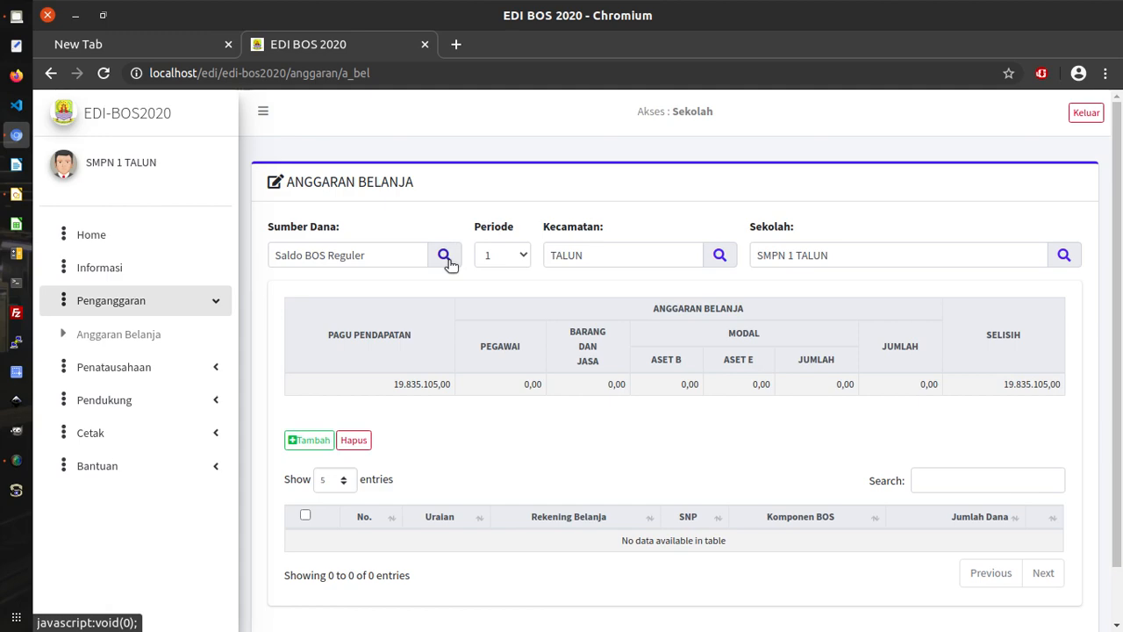
Choose BOS Pusat as Sumber Dana and check its 916.300.000,00 Pagu Pendapatan.
{"action": "left_click", "coordinate": [445, 256]}
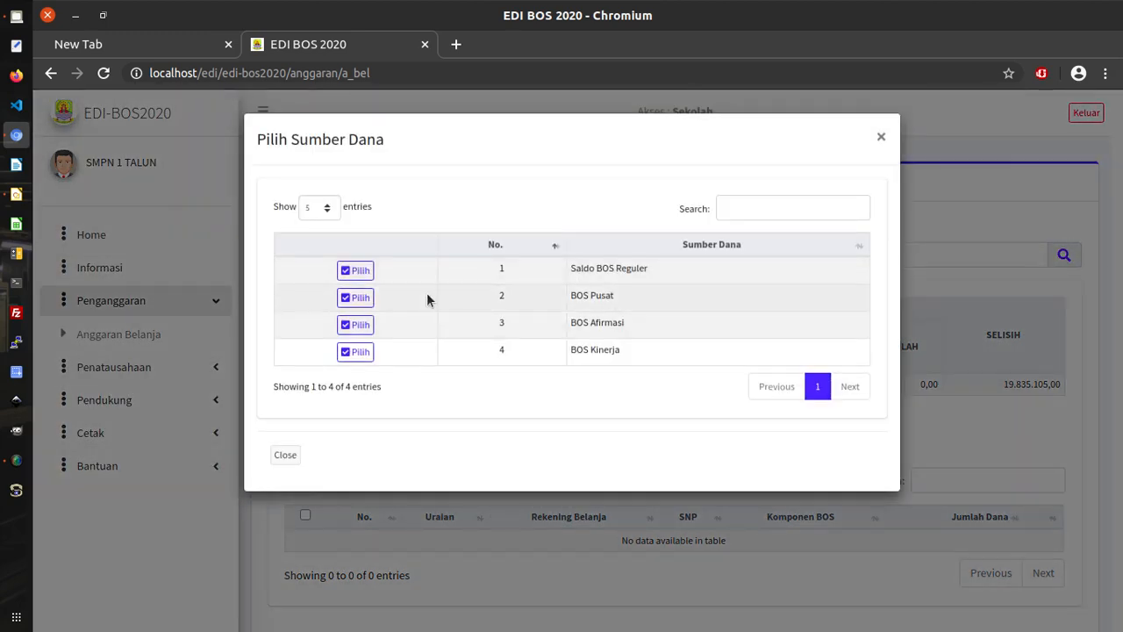
{"action": "left_click", "coordinate": [367, 298]}
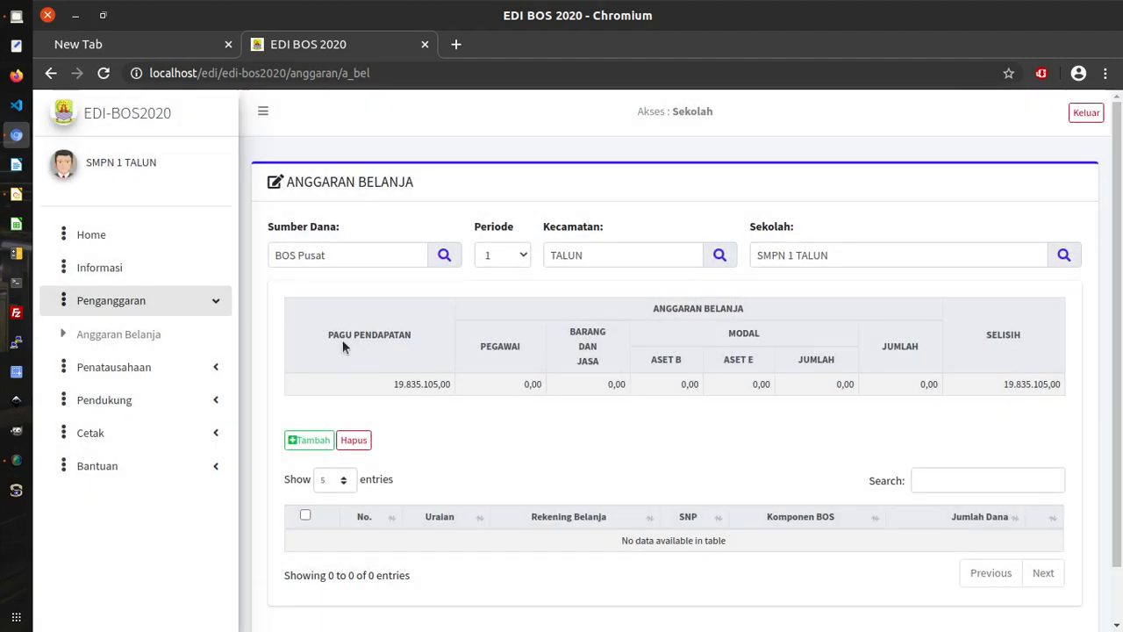
{"action": "left_click_drag", "start_coordinate": [327, 335], "coordinate": [427, 340]}
{"action": "left_click", "coordinate": [656, 512]}
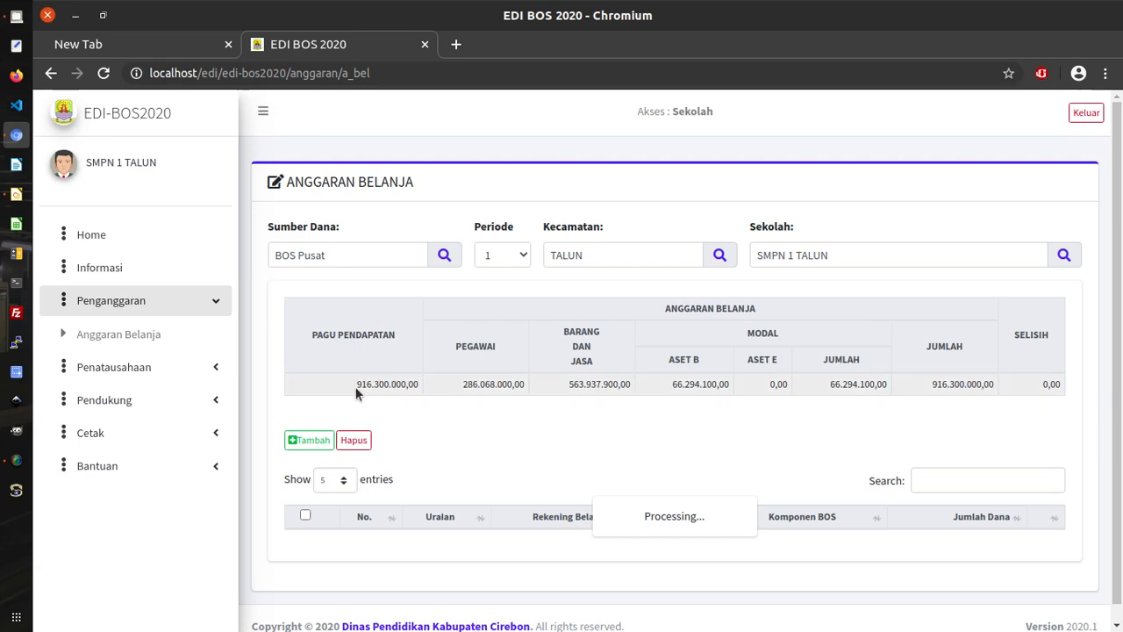
{"action": "left_click_drag", "start_coordinate": [356, 394], "coordinate": [409, 394]}
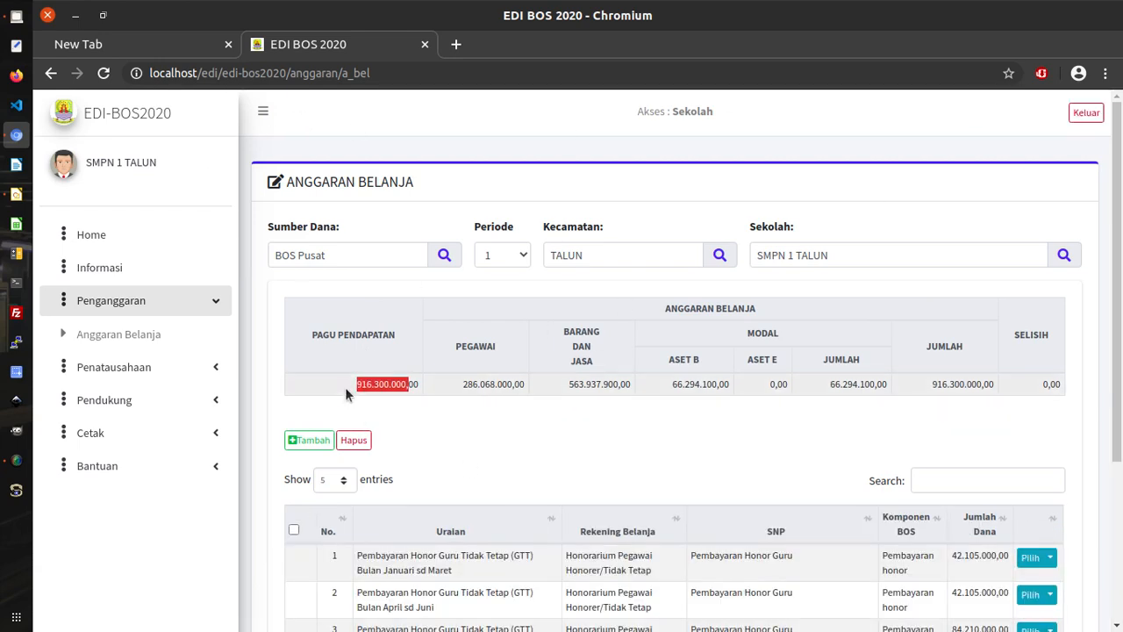
{"action": "left_click_drag", "start_coordinate": [346, 388], "coordinate": [405, 386]}
{"action": "left_click", "coordinate": [540, 422]}
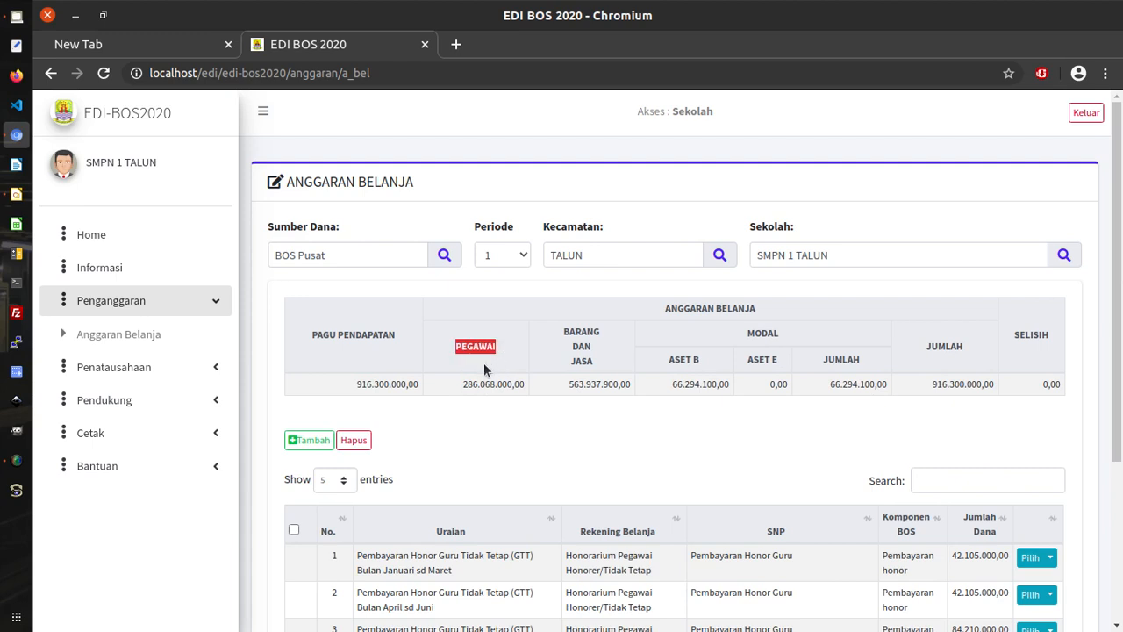
Compare the Barang dan Jasa amount, 916.300.000,00 total spending and the 0,00 Selisih.
{"action": "left_click", "coordinate": [463, 383]}
{"action": "left_click_drag", "start_coordinate": [568, 383], "coordinate": [615, 389]}
{"action": "left_click_drag", "start_coordinate": [1048, 385], "coordinate": [1043, 385]}
{"action": "left_click_drag", "start_coordinate": [355, 384], "coordinate": [405, 383]}
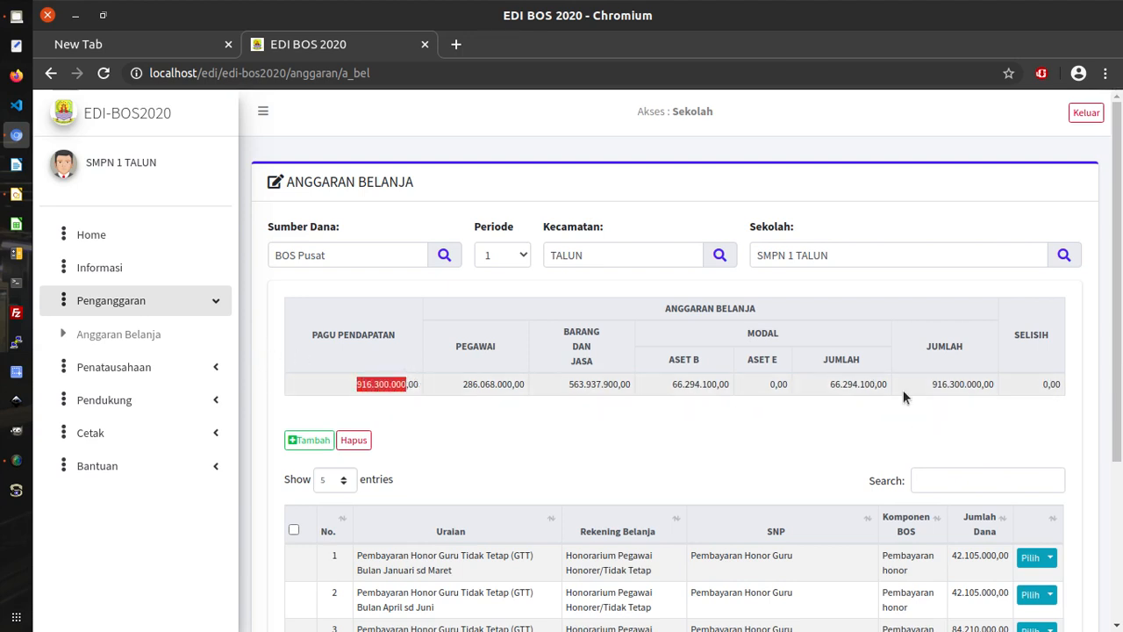
{"action": "left_click_drag", "start_coordinate": [932, 387], "coordinate": [985, 384]}
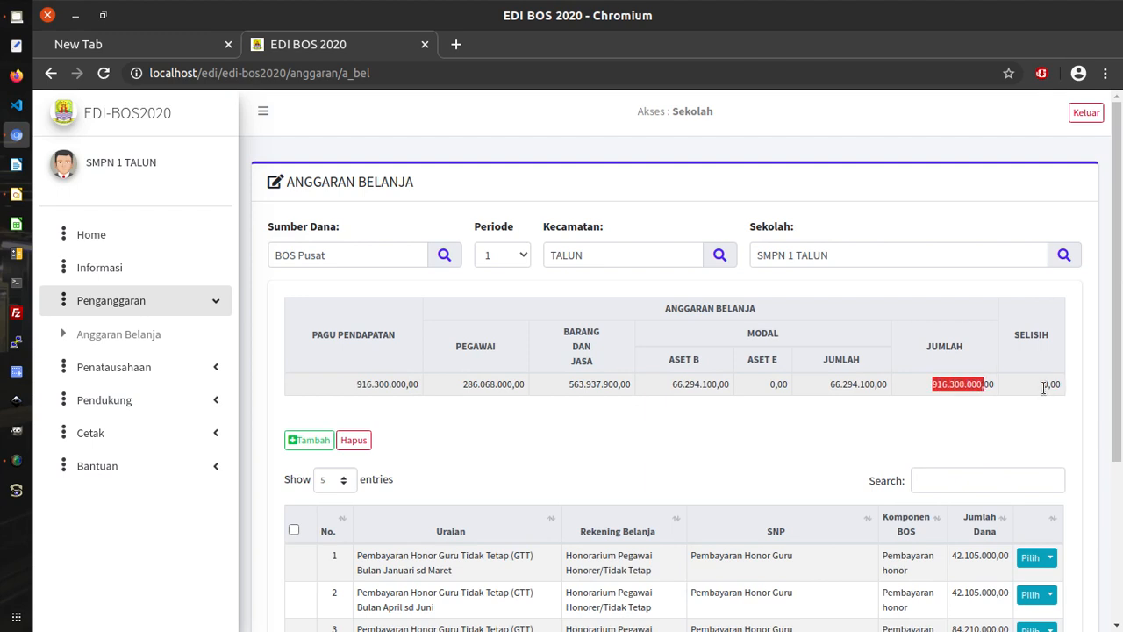
{"action": "left_click", "coordinate": [1044, 386]}
{"action": "left_click_drag", "start_coordinate": [1043, 386], "coordinate": [1049, 386]}
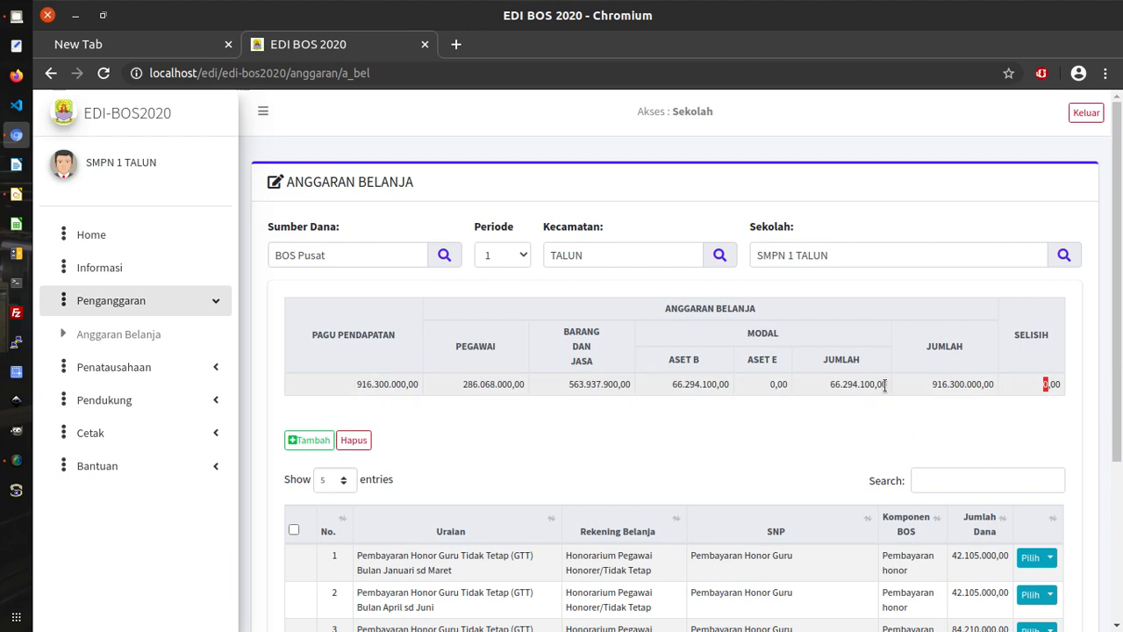
{"action": "left_click_drag", "start_coordinate": [343, 383], "coordinate": [416, 383]}
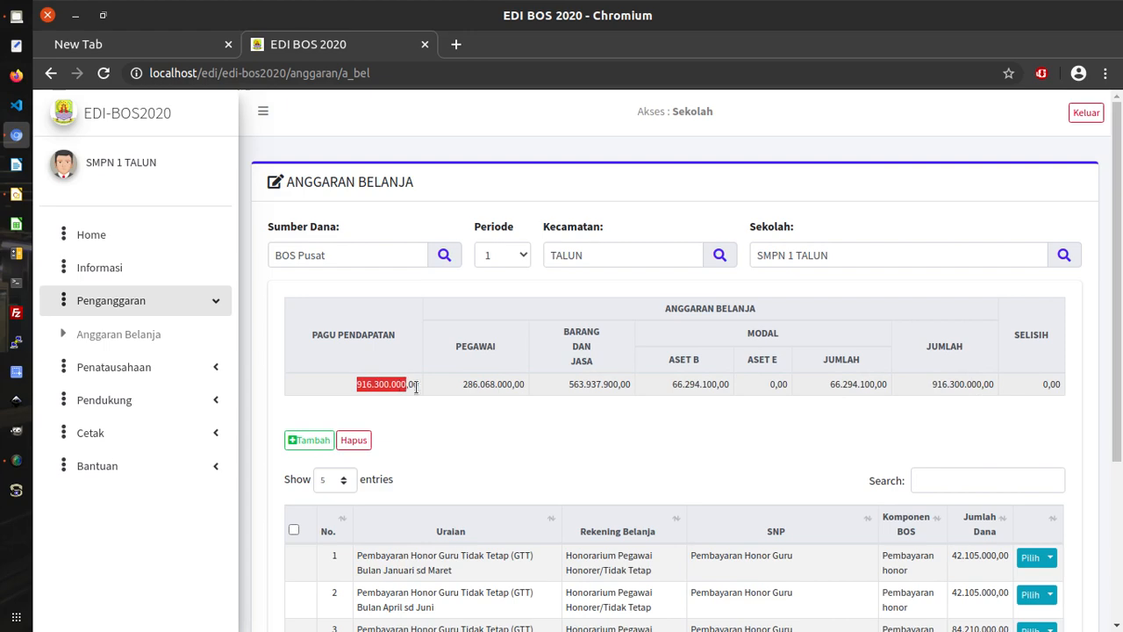
{"action": "scroll", "coordinate": [832, 455], "scroll_direction": "down", "scroll_amount": 3}
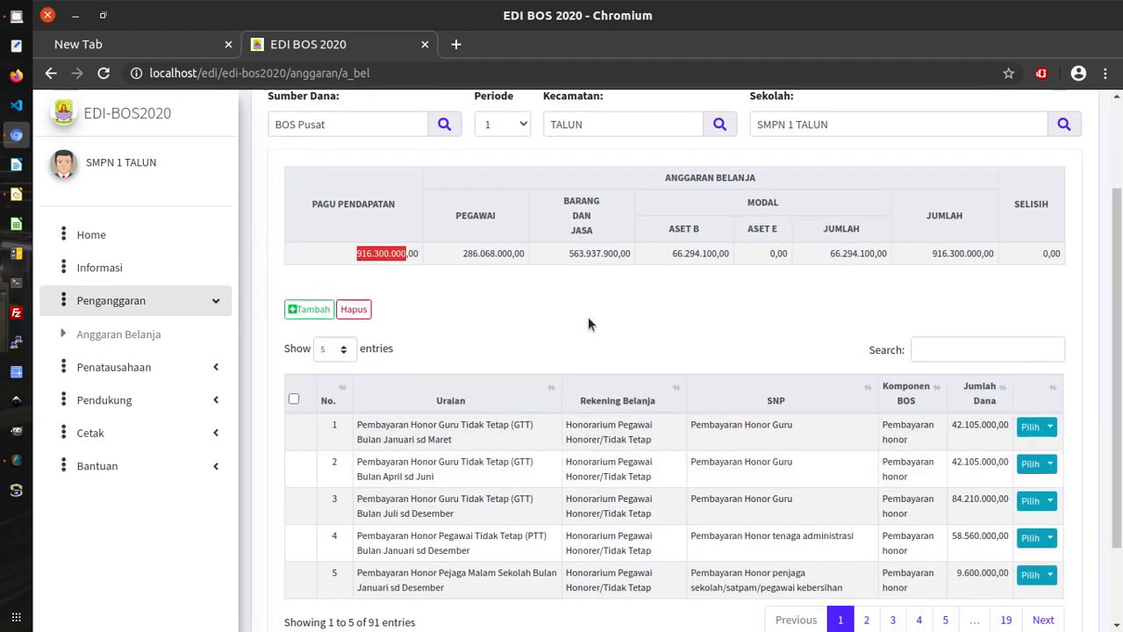
{"action": "scroll", "coordinate": [589, 323], "scroll_direction": "up", "scroll_amount": 3}
{"action": "left_click", "coordinate": [442, 332]}
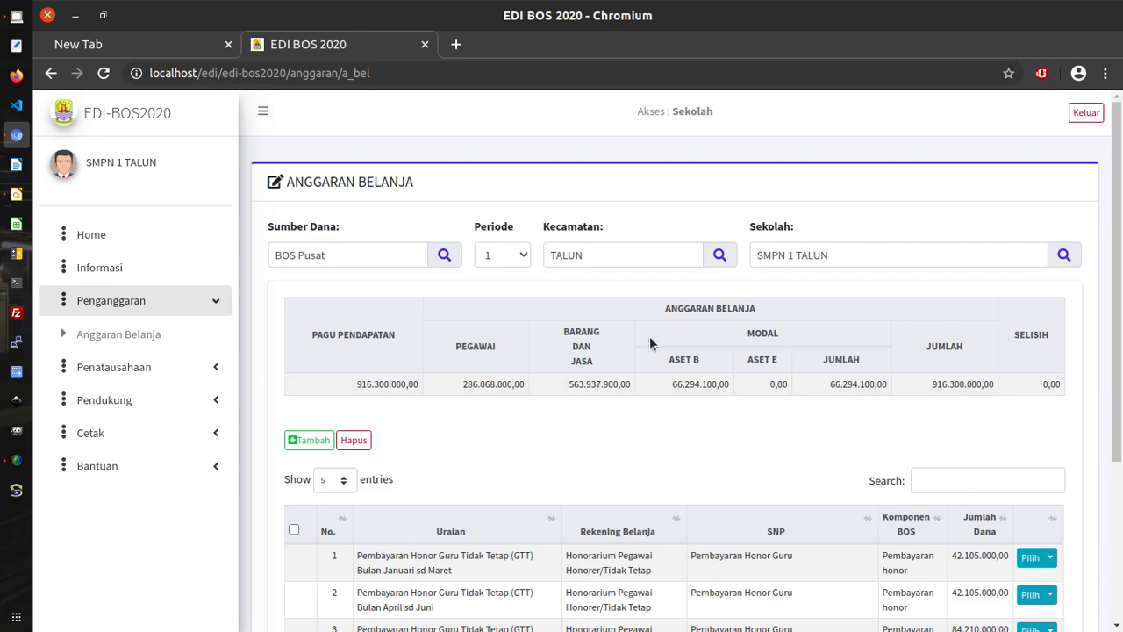
Choose Saldo BOS Reguler as Sumber Dana and open an empty Tambah Data Anggaran form.
{"action": "left_click", "coordinate": [446, 255]}
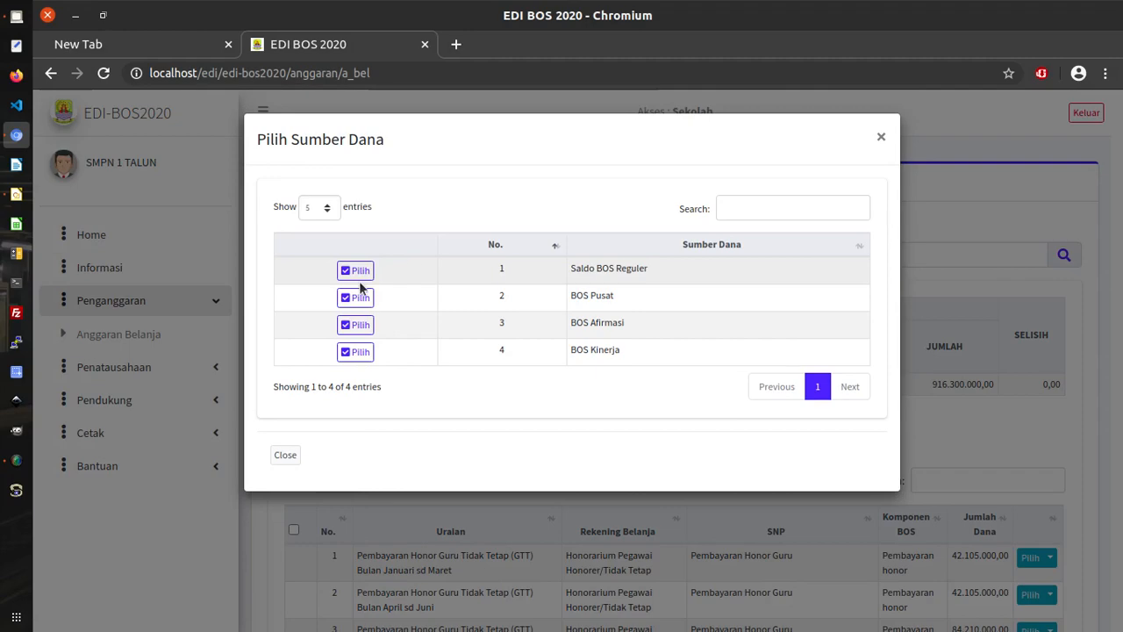
{"action": "left_click", "coordinate": [356, 274]}
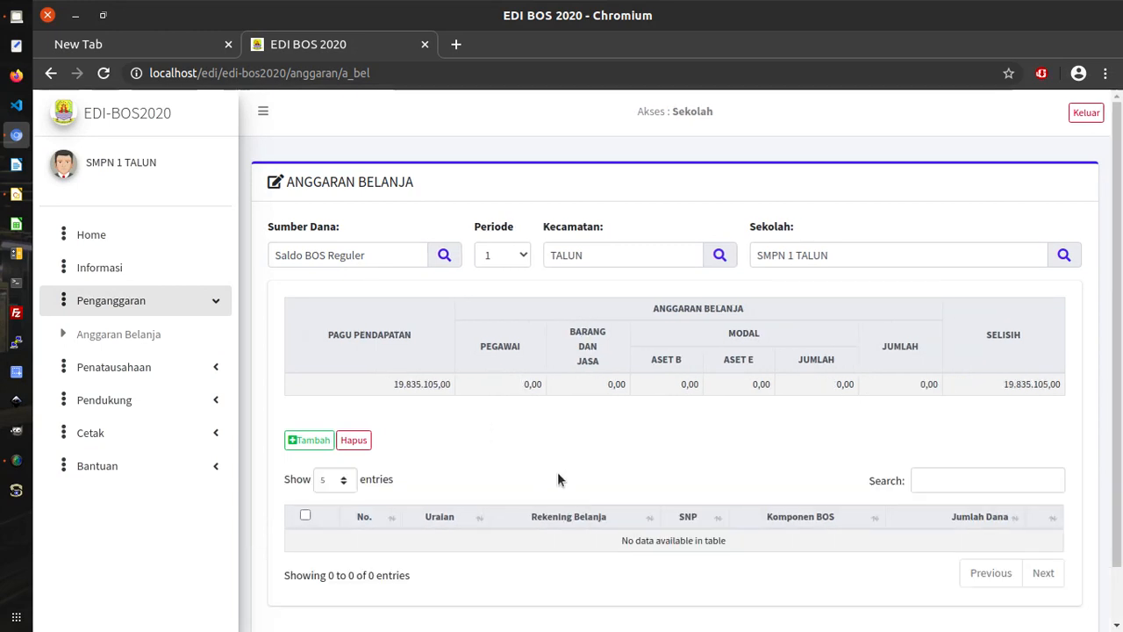
{"action": "scroll", "coordinate": [860, 504], "scroll_direction": "down", "scroll_amount": 1}
{"action": "scroll", "coordinate": [879, 516], "scroll_direction": "up", "scroll_amount": 1}
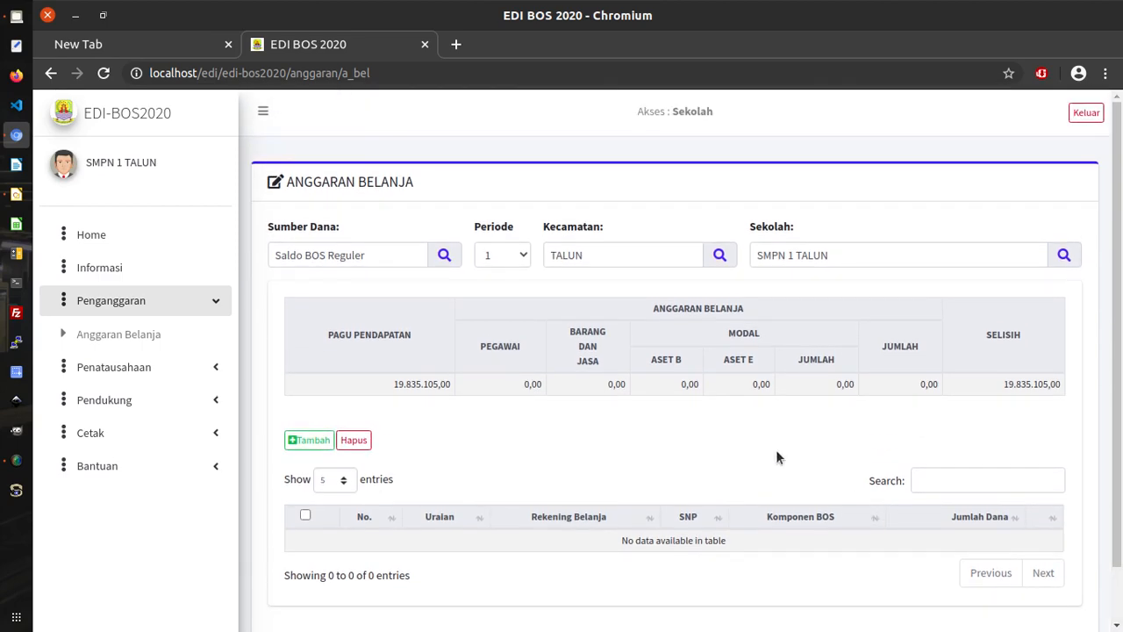
{"action": "left_click", "coordinate": [299, 442]}
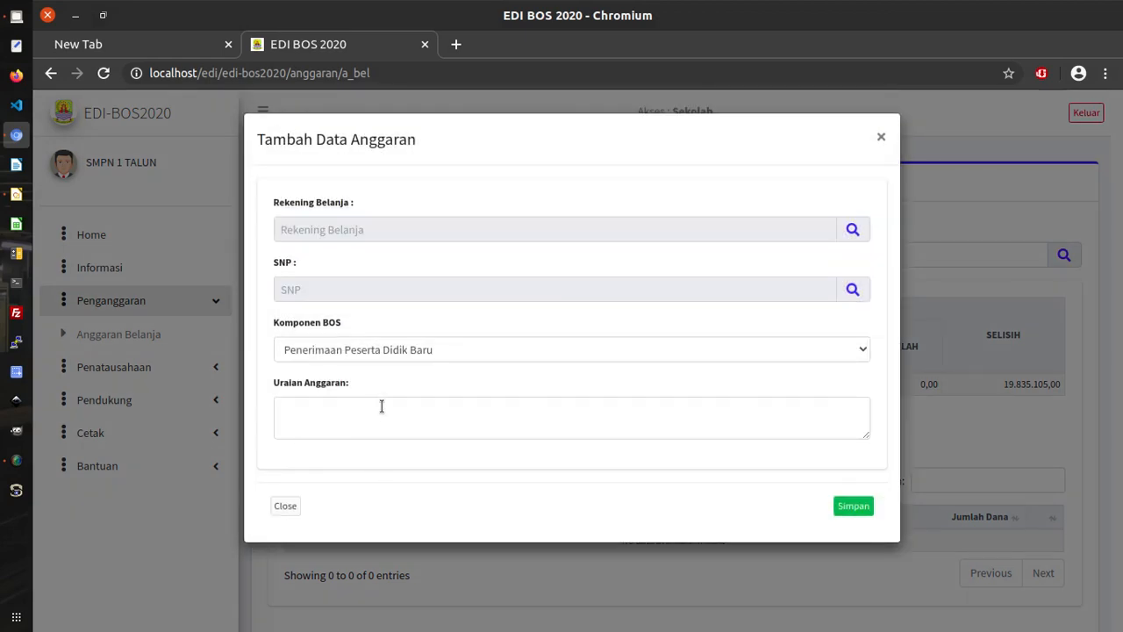
Enter 'Pengadaan ATK KBM' as the Uraian Anggaran description.
{"action": "left_click", "coordinate": [316, 401]}
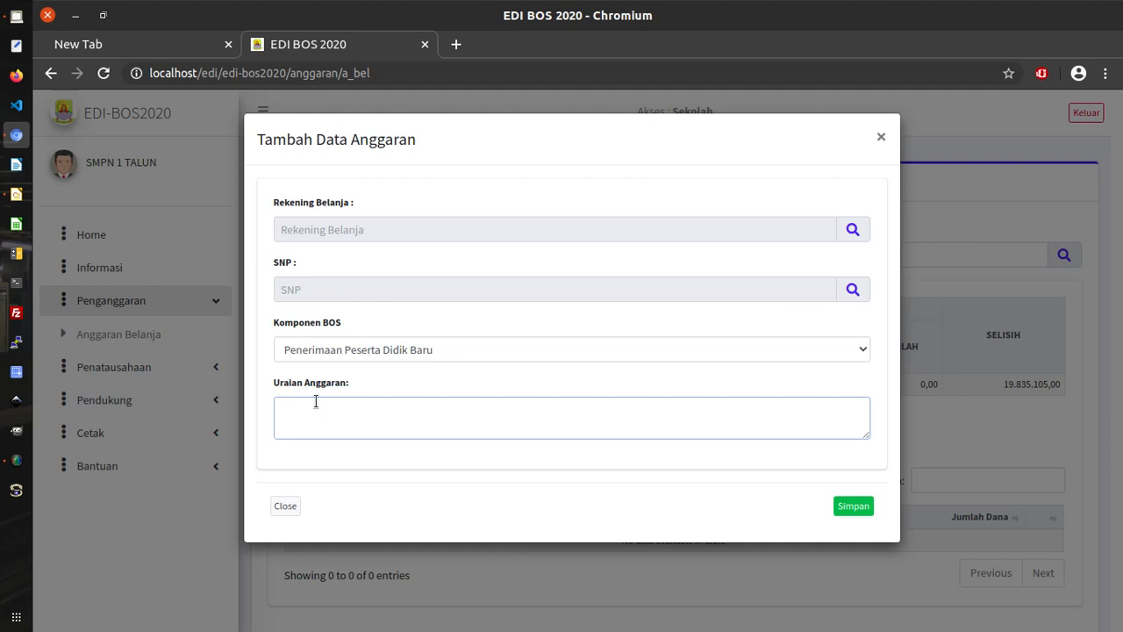
{"action": "type", "text": "Pengadaan ATK KBM"}
{"action": "left_click_drag", "start_coordinate": [338, 409], "coordinate": [357, 409]}
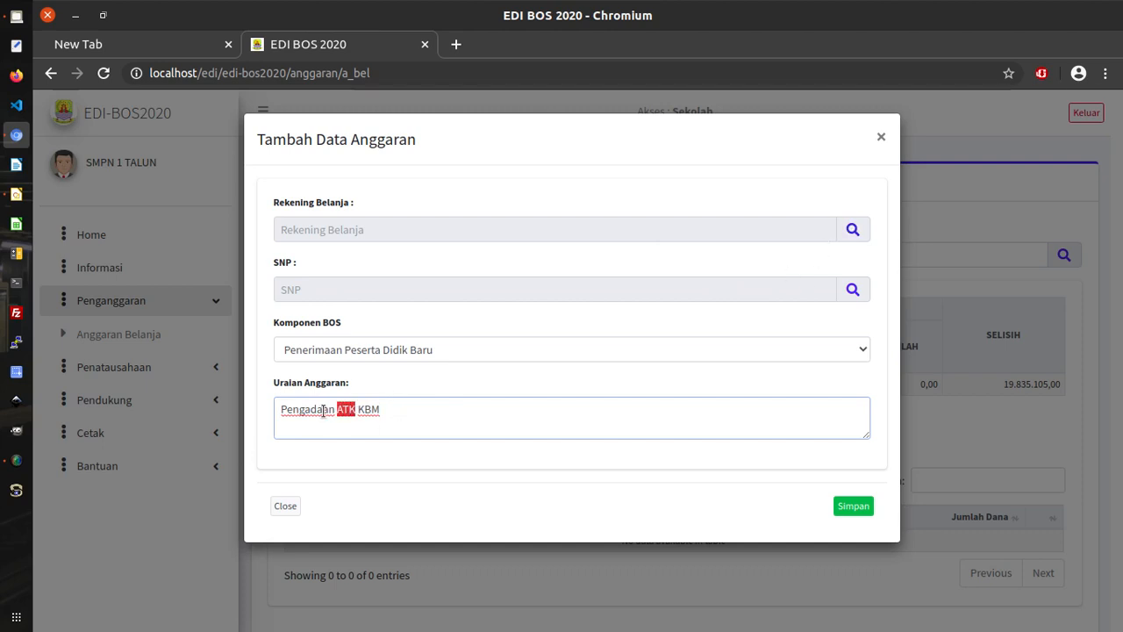
{"action": "left_click", "coordinate": [562, 380]}
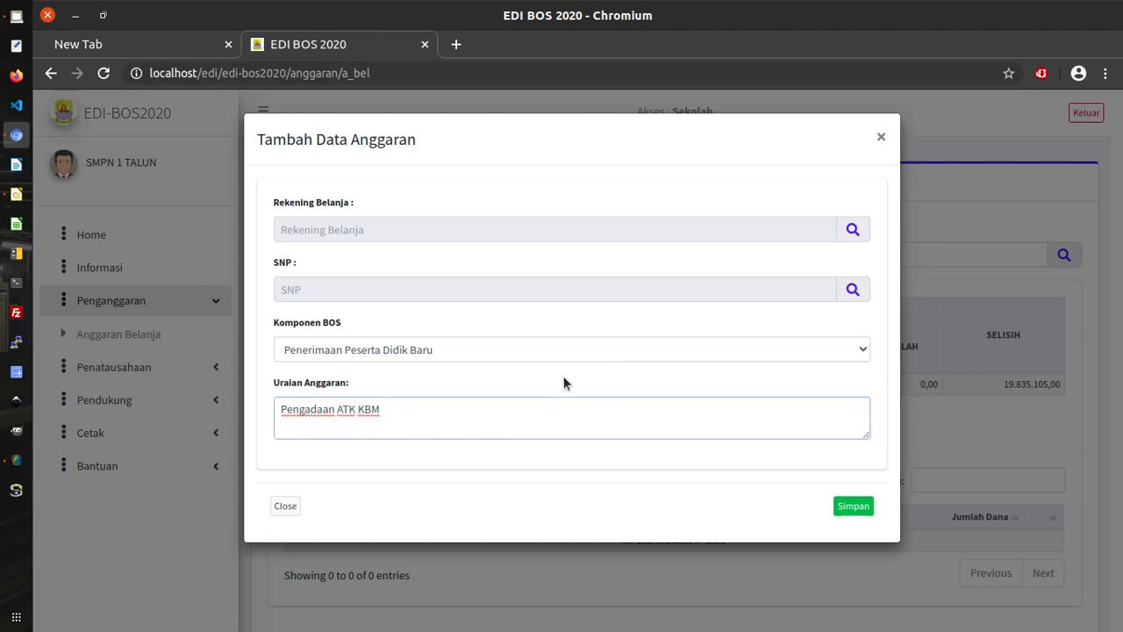
Search the spending accounts for 'alat tuli' and pick Belanja Alat Tulis Kantor (ATK).
{"action": "left_click", "coordinate": [852, 232]}
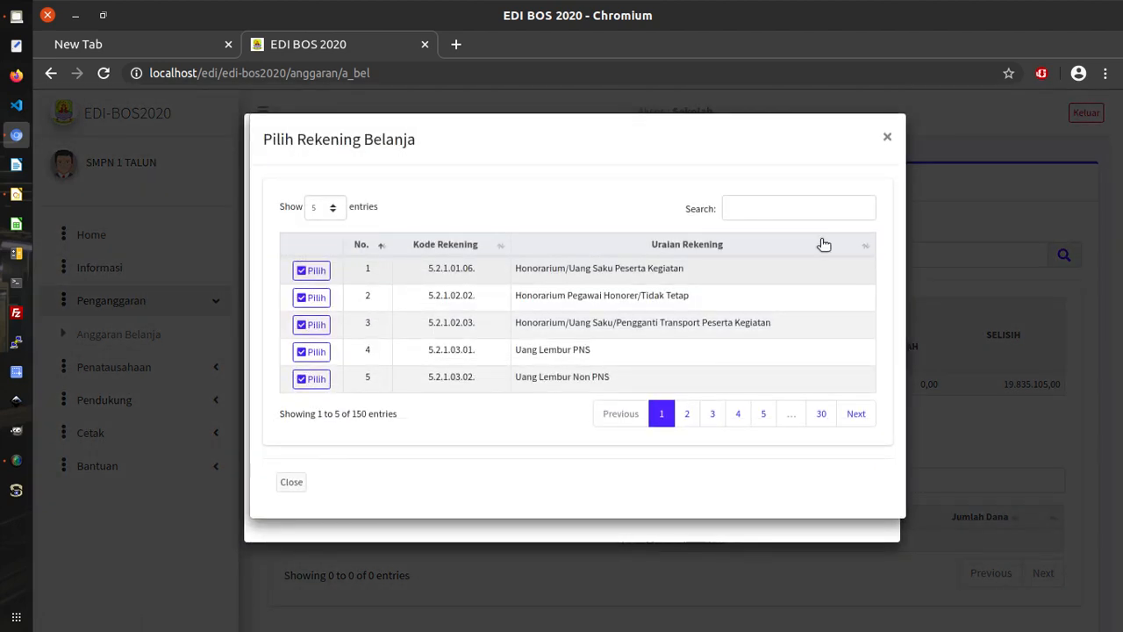
{"action": "left_click", "coordinate": [772, 207]}
{"action": "type", "text": "ala"}
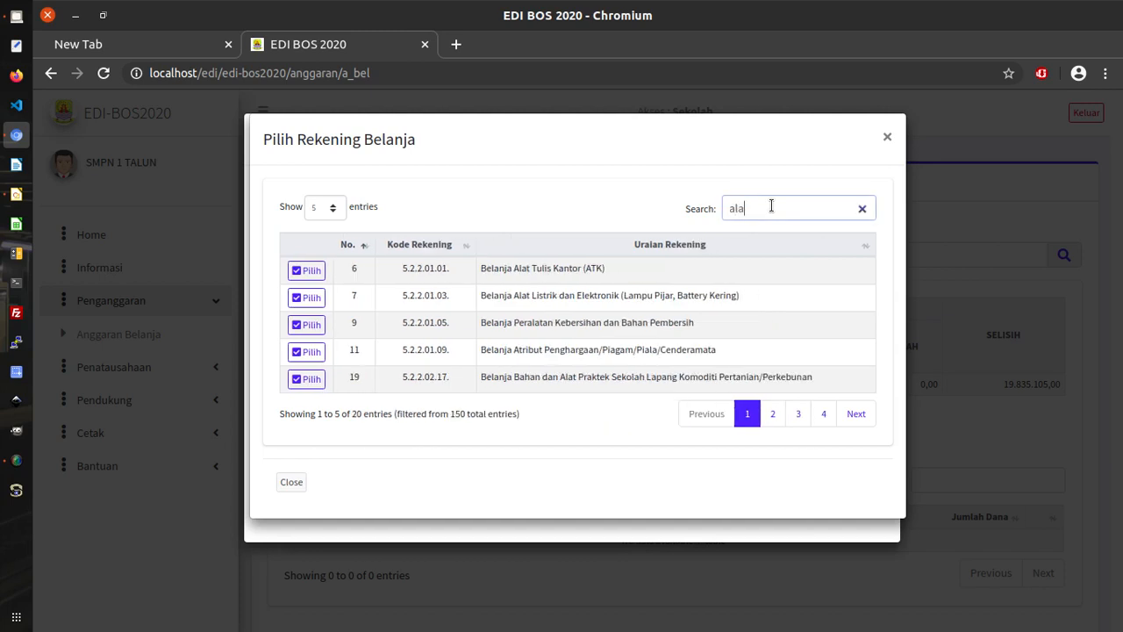
{"action": "type", "text": "t tuli"}
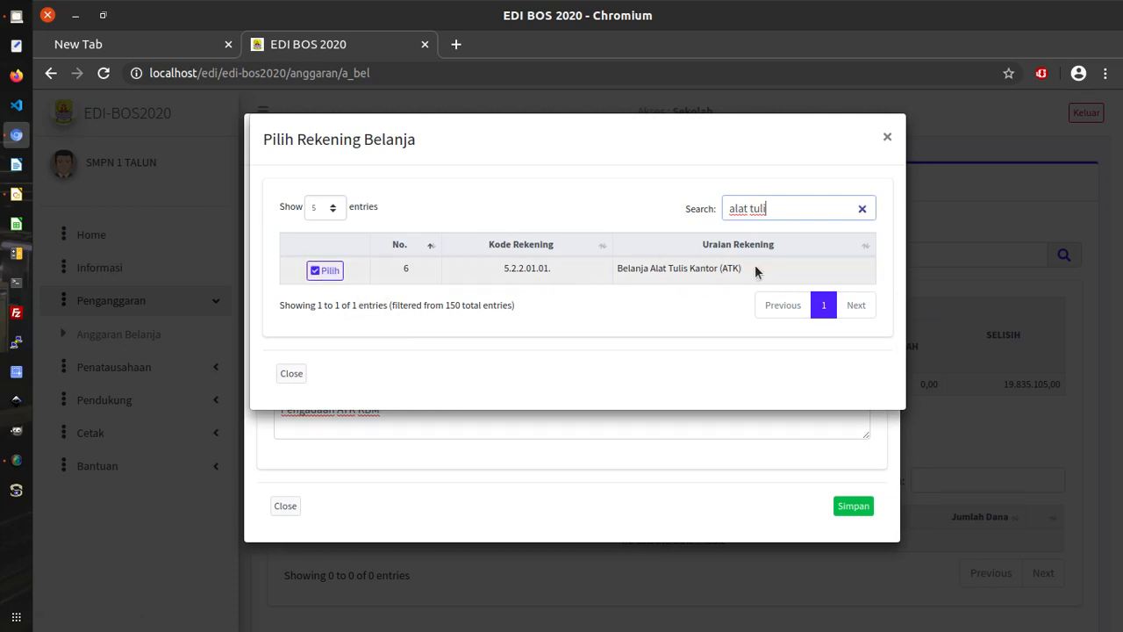
{"action": "left_click", "coordinate": [323, 271]}
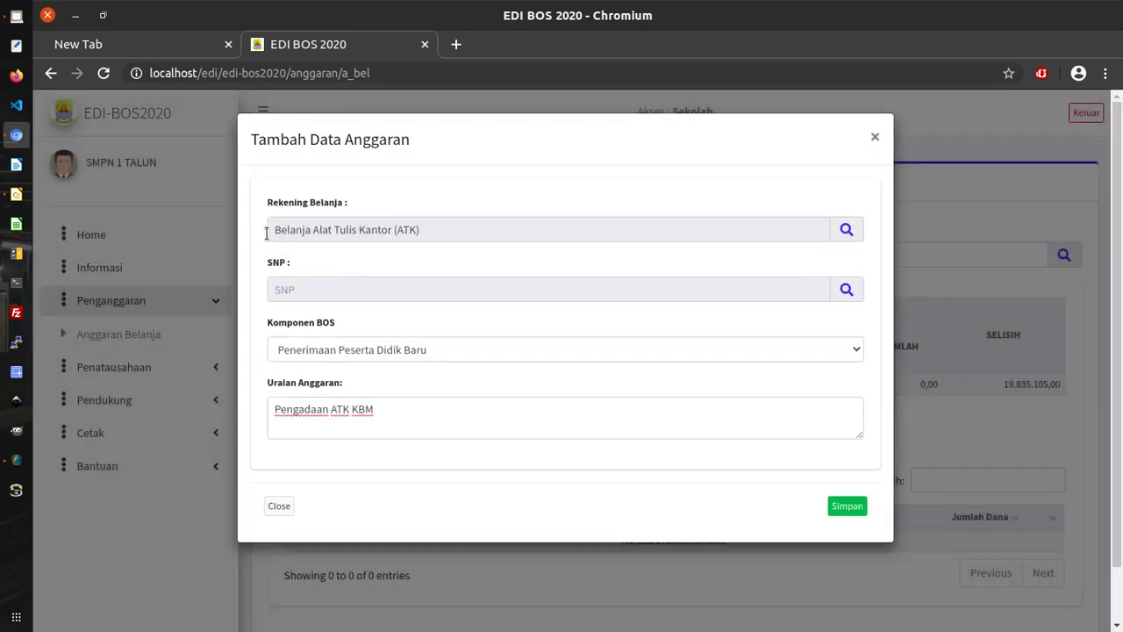
Set the SNP to the office stationery purchase standard, found by searching 'alat tuli'.
{"action": "left_click", "coordinate": [846, 290]}
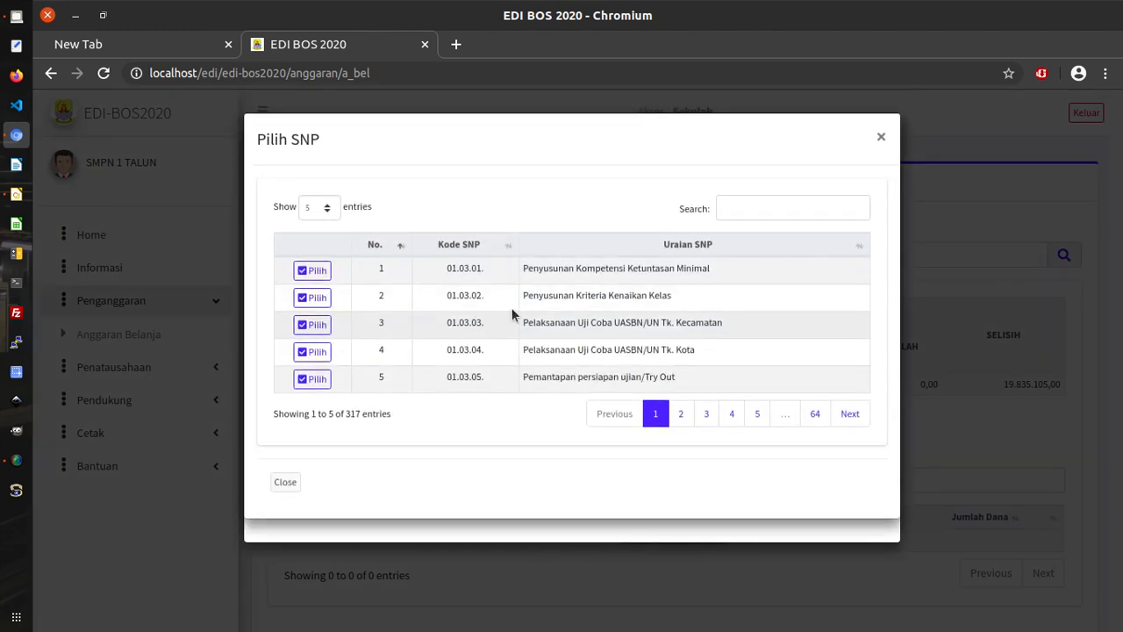
{"action": "left_click", "coordinate": [744, 218]}
{"action": "type", "text": "atk"}
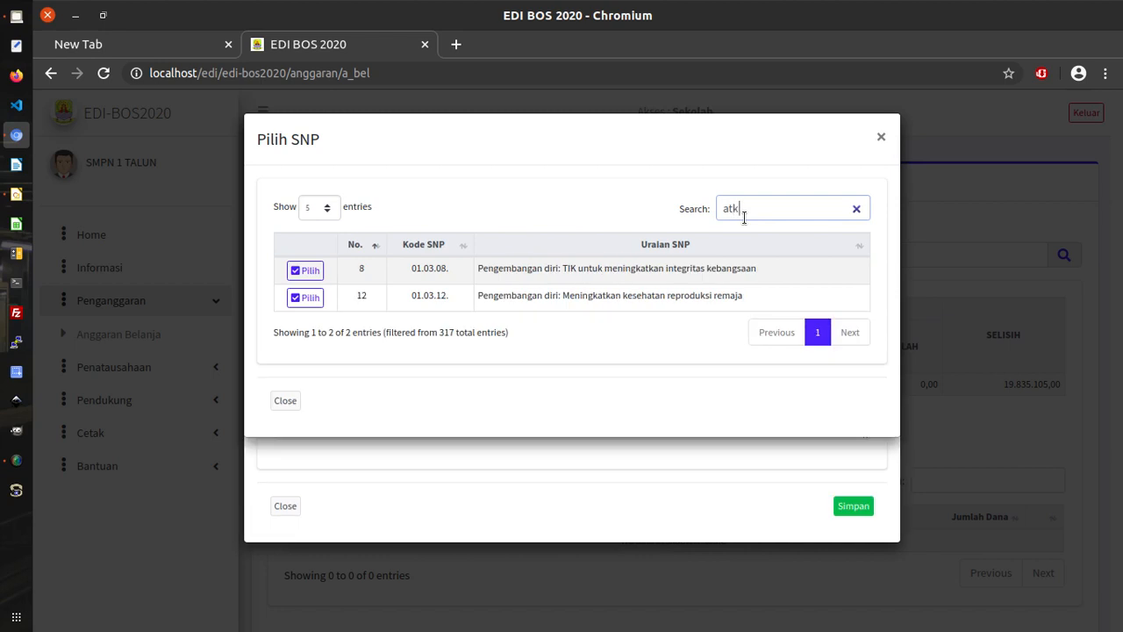
{"action": "key", "text": "BackSpace"}
{"action": "key", "text": "BackSpace"}
{"action": "key", "text": "BackSpace"}
{"action": "type", "text": "a"}
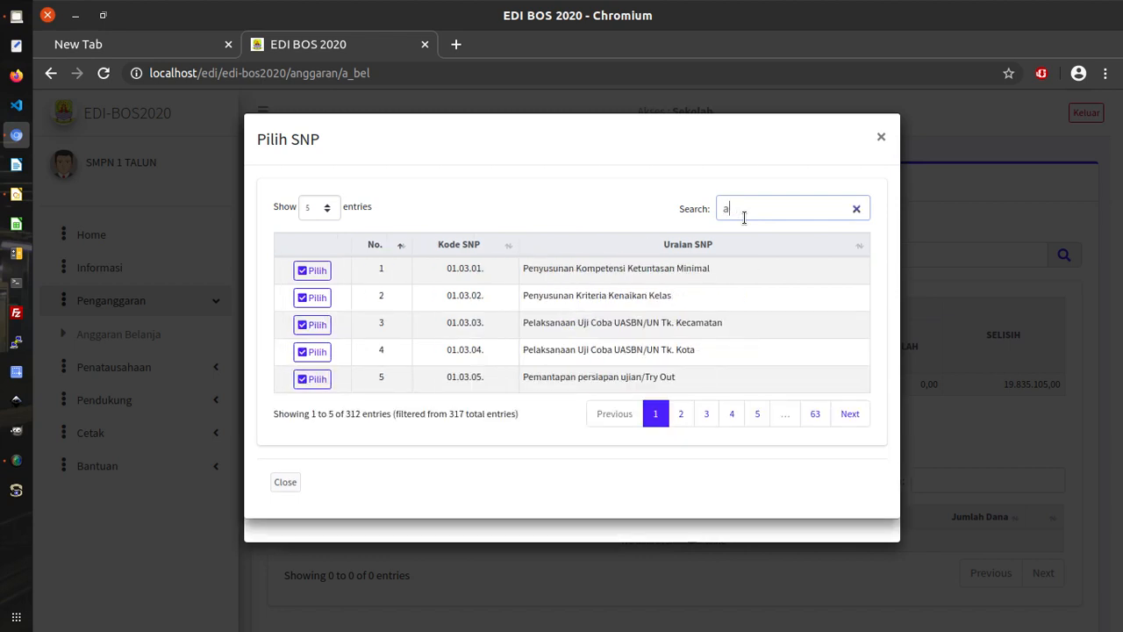
{"action": "type", "text": "lat tuli"}
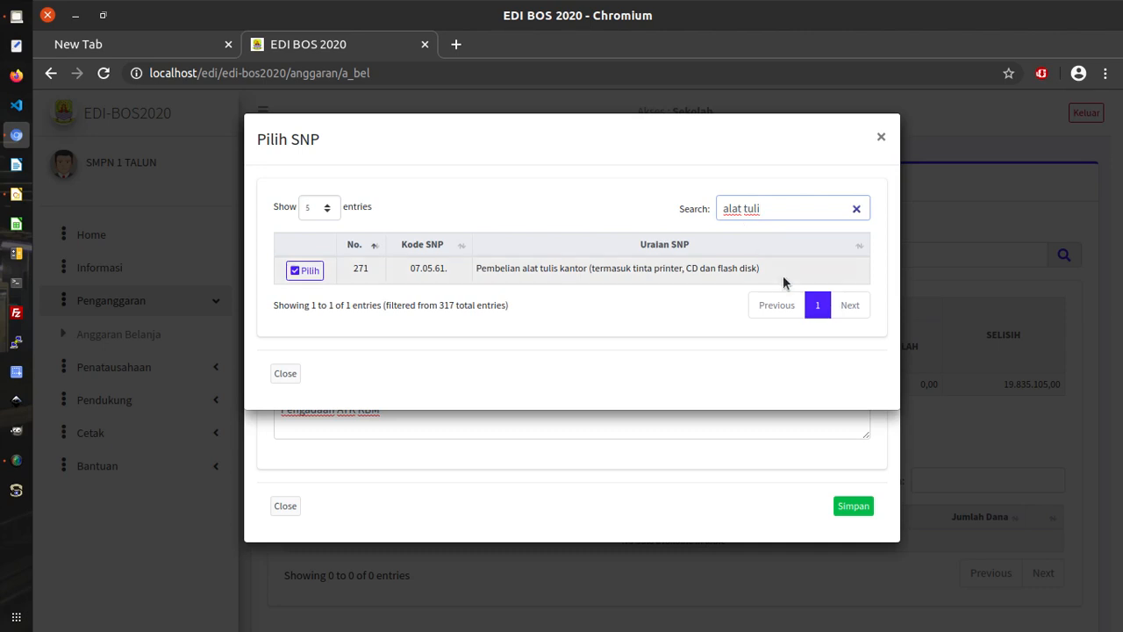
{"action": "left_click", "coordinate": [305, 271]}
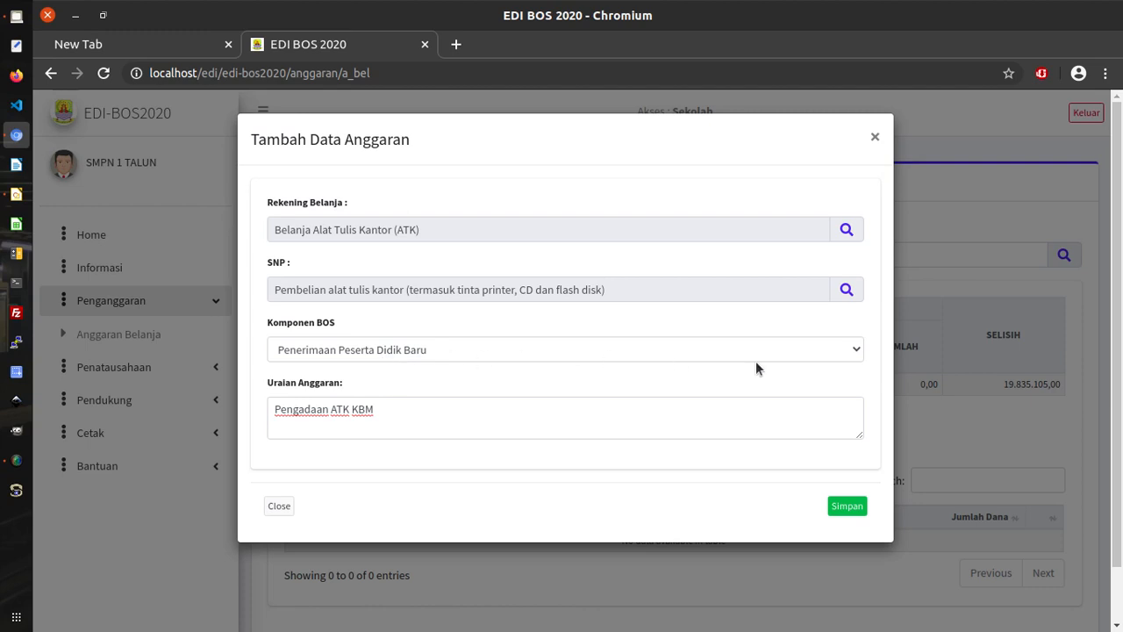
Set Komponen BOS to Administrasi Kegiatan Sekolah.
{"action": "left_click", "coordinate": [850, 351]}
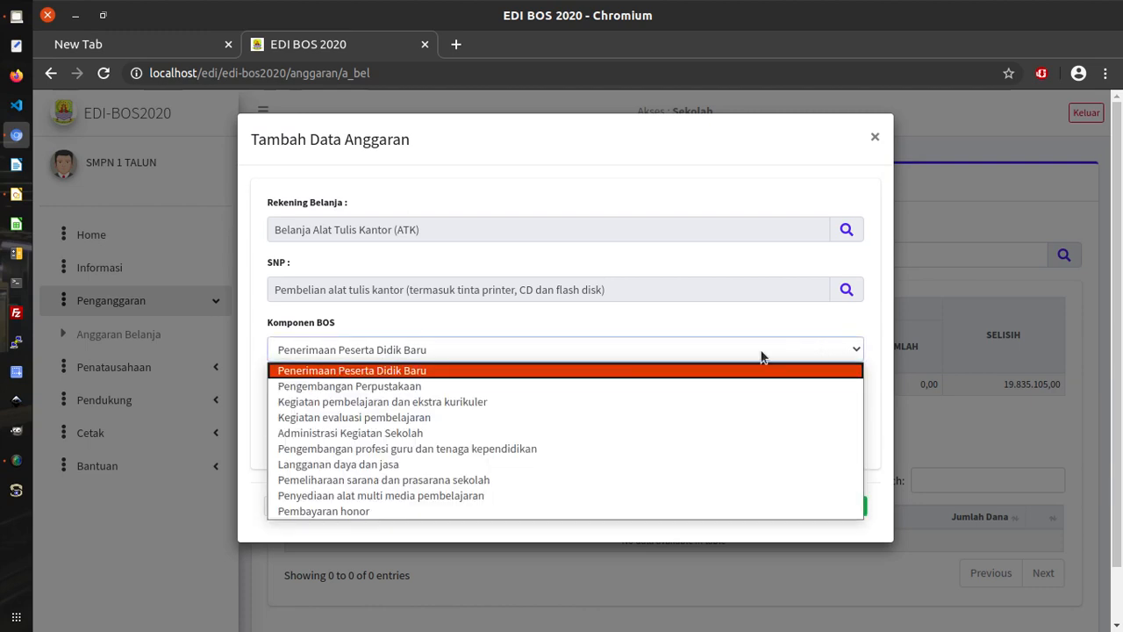
{"action": "left_click", "coordinate": [390, 311]}
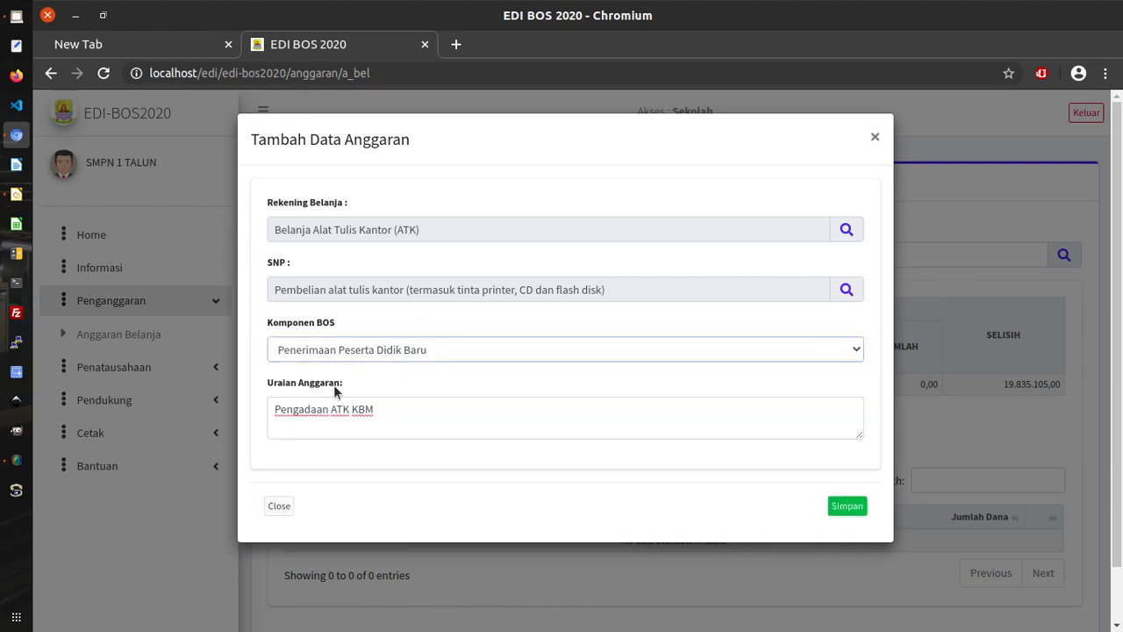
{"action": "left_click", "coordinate": [755, 353]}
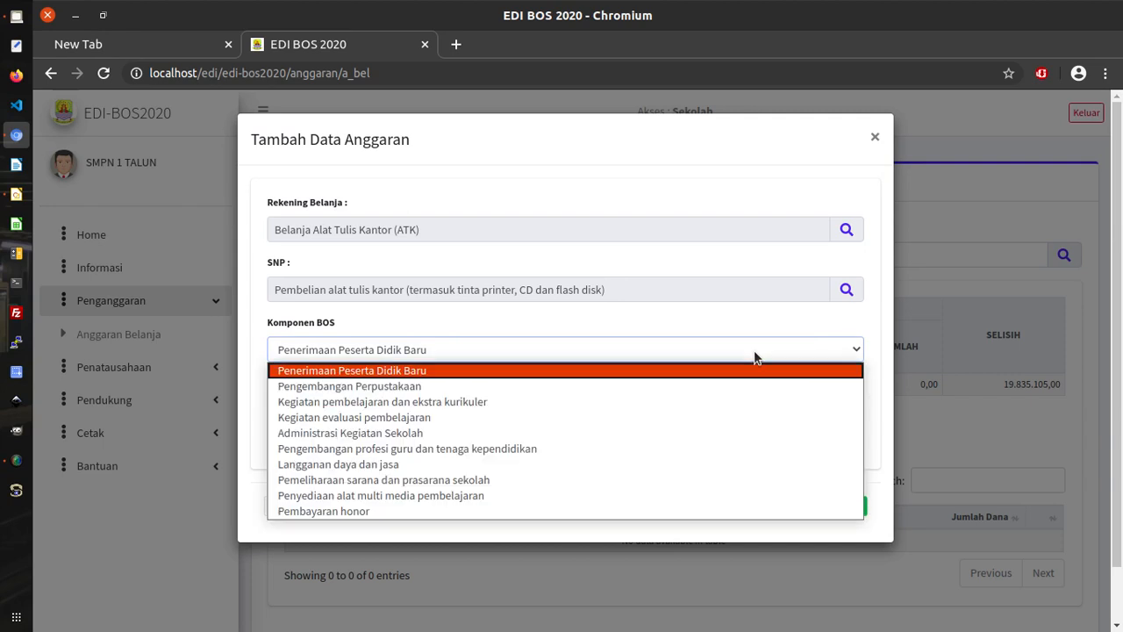
{"action": "left_click", "coordinate": [427, 400]}
{"action": "left_click", "coordinate": [354, 410]}
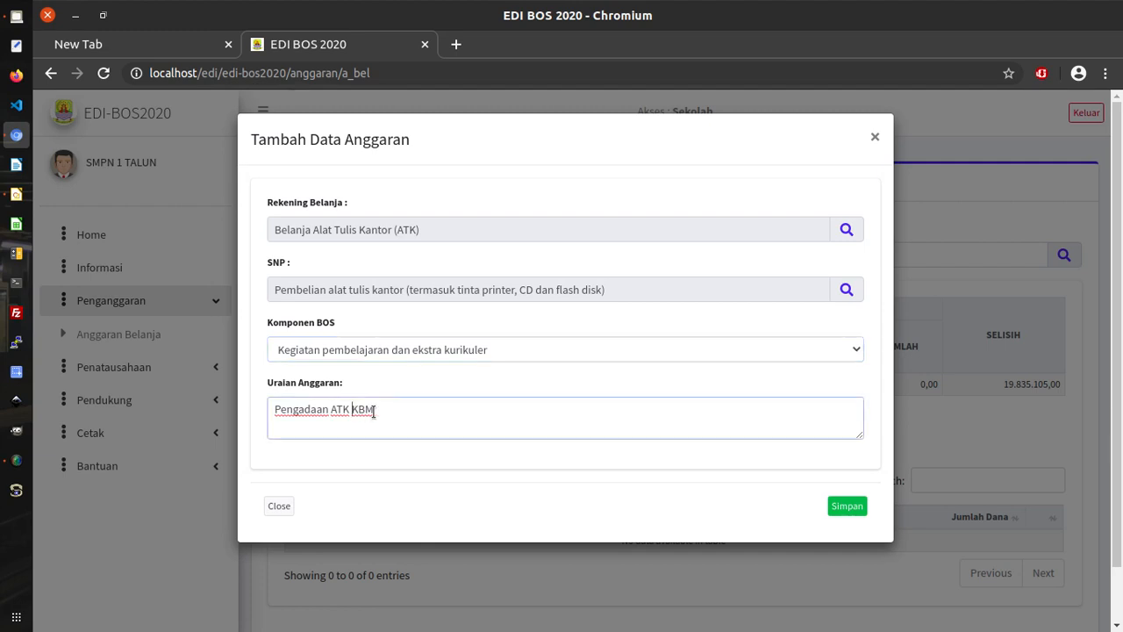
{"action": "double_click", "coordinate": [373, 410]}
{"action": "left_click", "coordinate": [491, 353]}
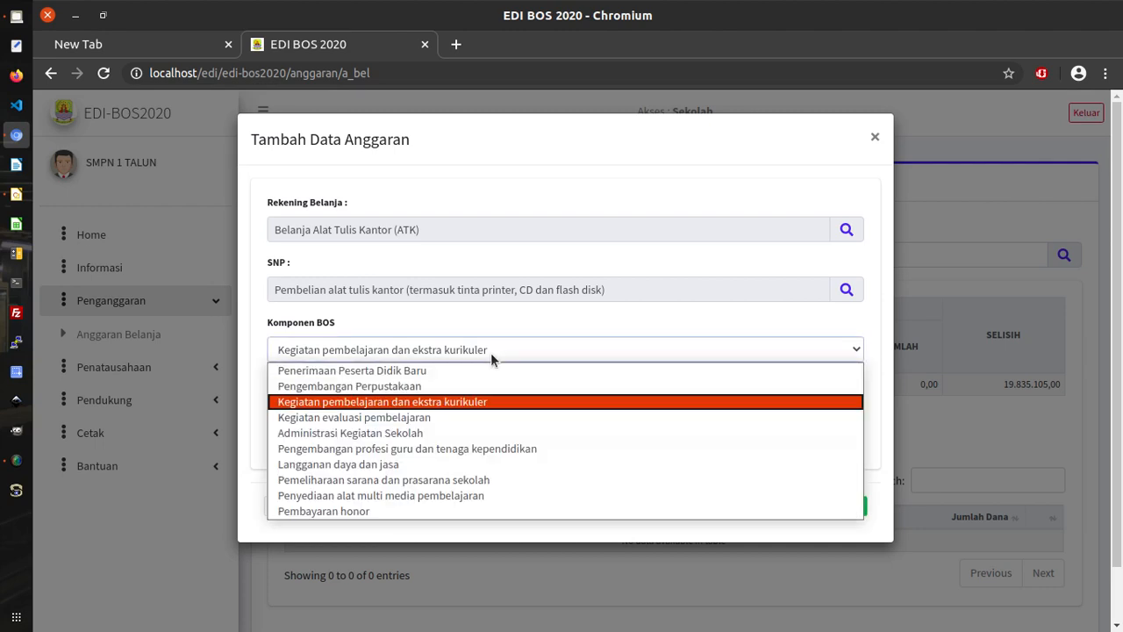
{"action": "left_click", "coordinate": [468, 434]}
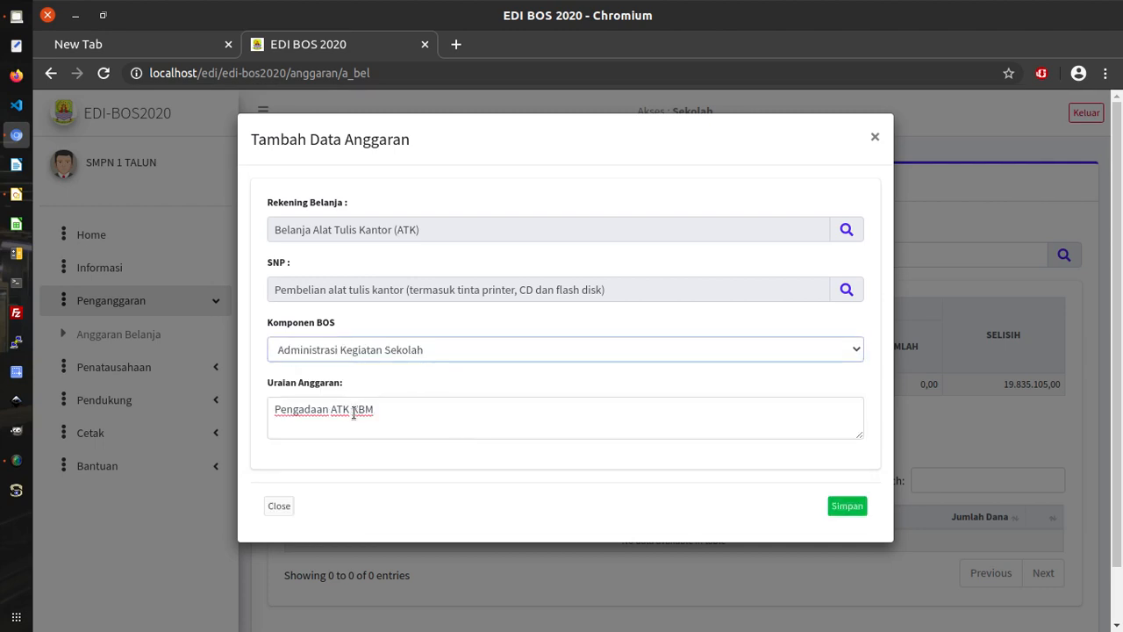
Replace KBM so the description reads 'Pengadaan ATK Administrasi Sekolah'.
{"action": "left_click_drag", "start_coordinate": [352, 411], "coordinate": [375, 409]}
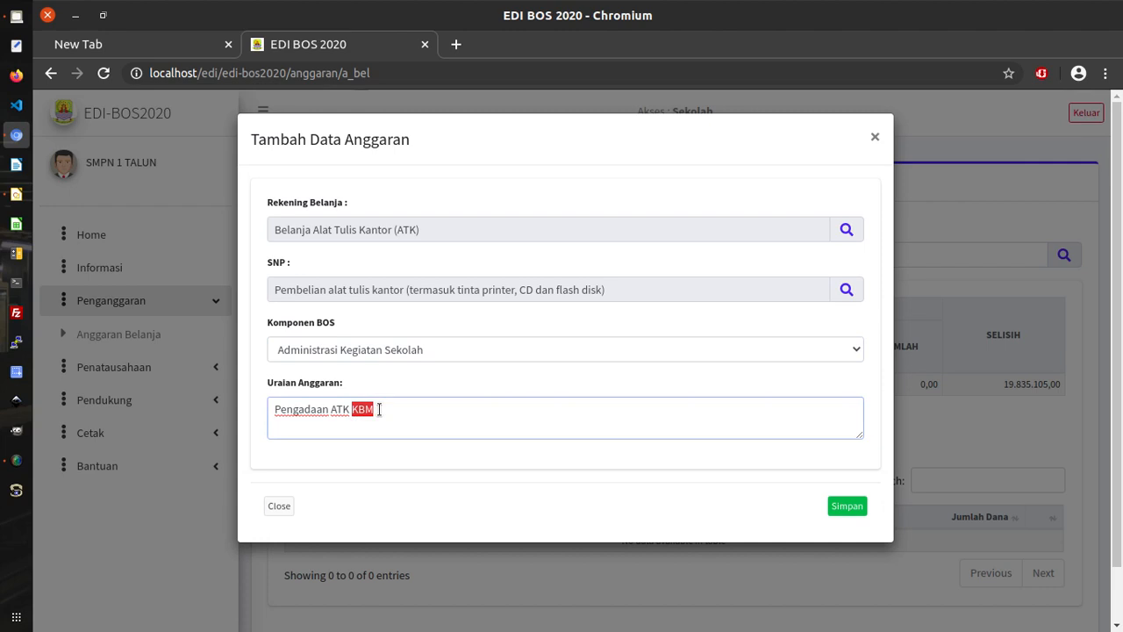
{"action": "type", "text": "Administas"}
{"action": "key", "text": "BackSpace"}
{"action": "key", "text": "BackSpace"}
{"action": "type", "text": "rasi Sekolah"}
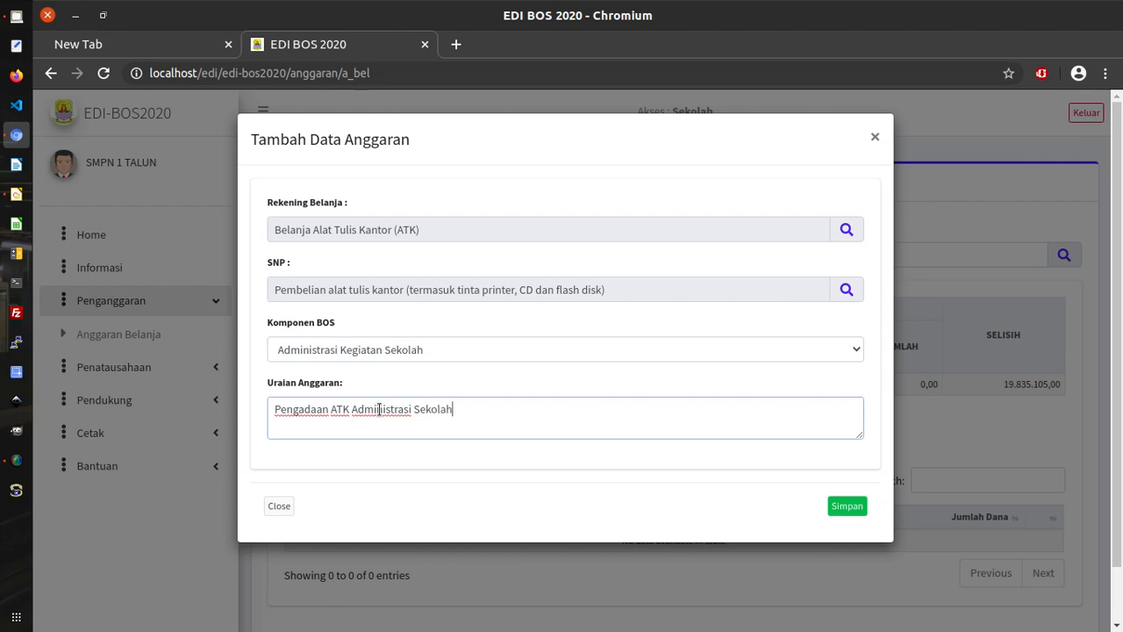
Save the entry and check that row 1 shows Pengadaan ATK Administrasi Sekolah with 0,00.
{"action": "left_click", "coordinate": [848, 508]}
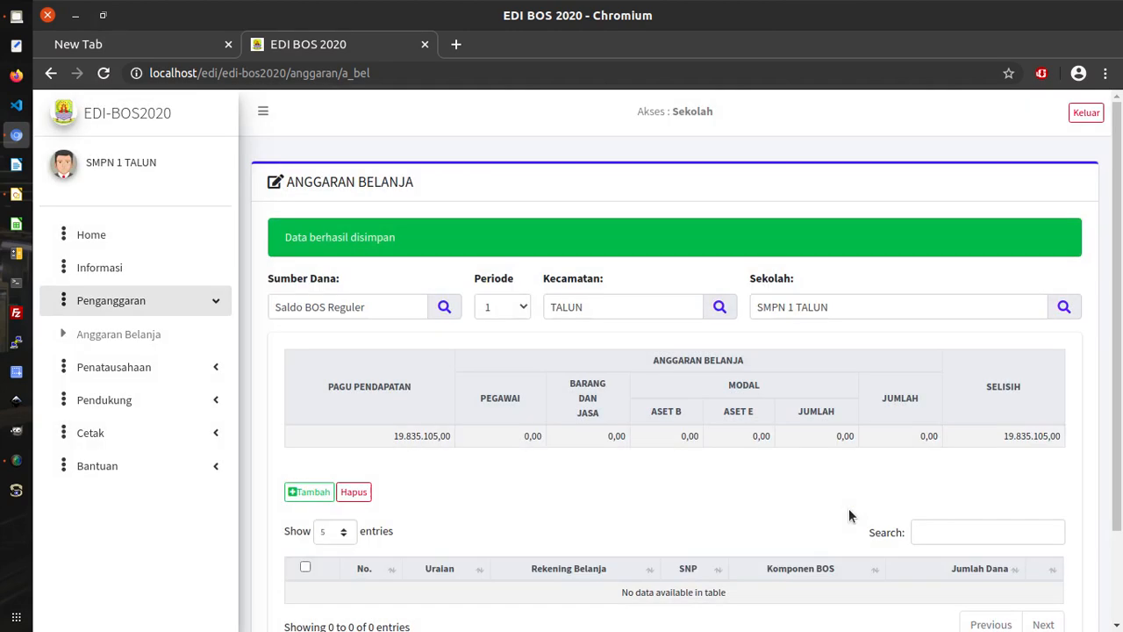
{"action": "scroll", "coordinate": [849, 509], "scroll_direction": "down", "scroll_amount": 1}
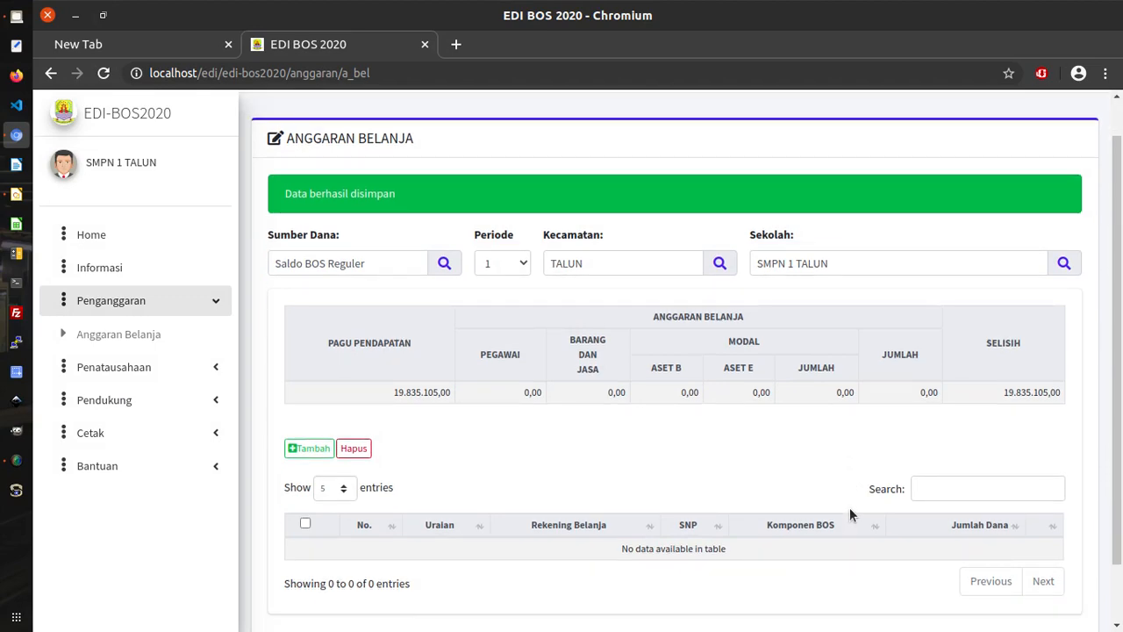
{"action": "left_click", "coordinate": [17, 463]}
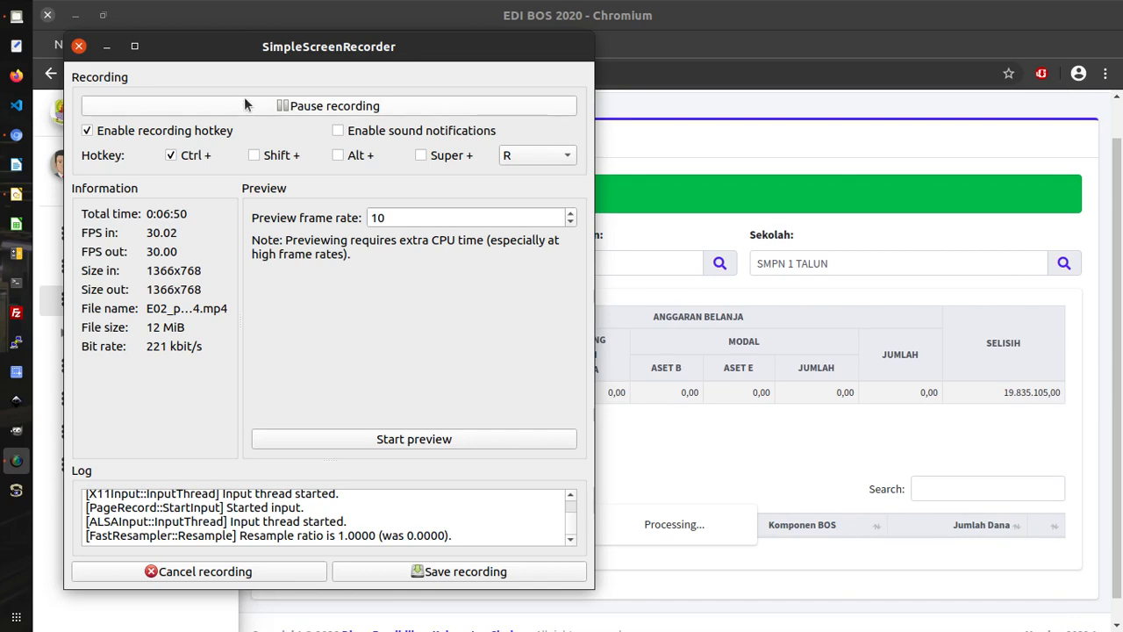
{"action": "left_click", "coordinate": [760, 26]}
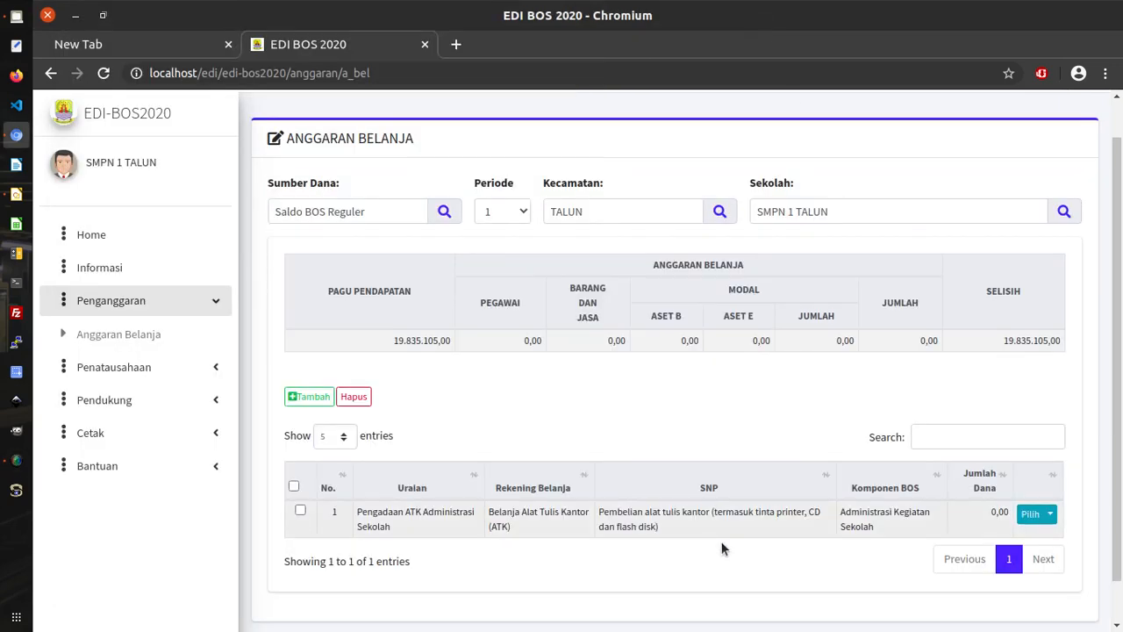
{"action": "scroll", "coordinate": [781, 529], "scroll_direction": "down", "scroll_amount": 1}
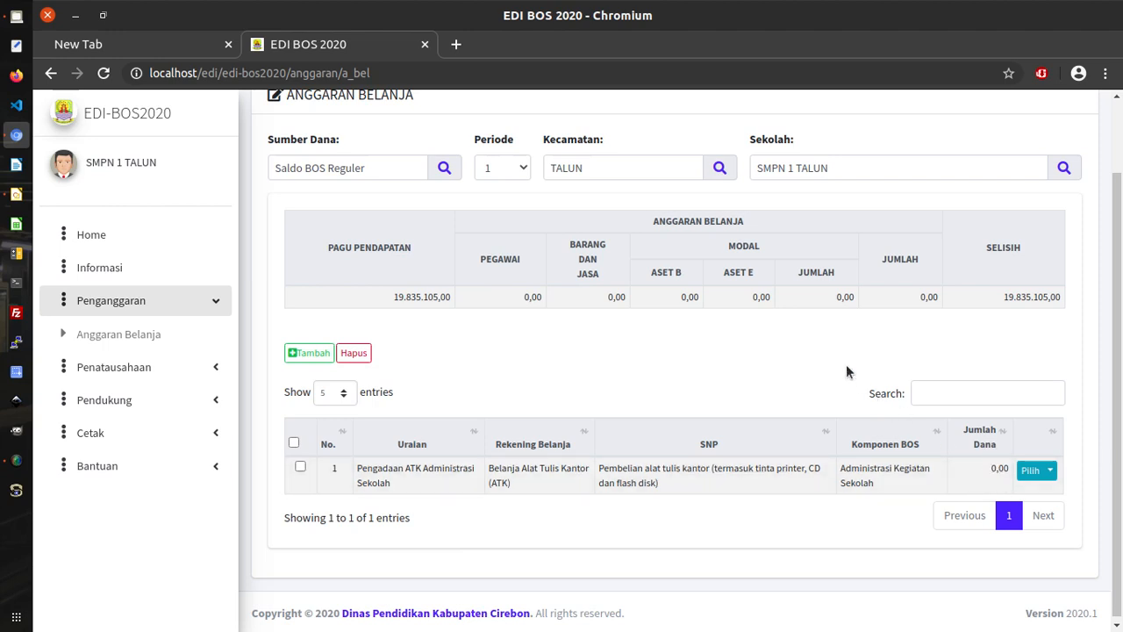
{"action": "scroll", "coordinate": [744, 432], "scroll_direction": "up", "scroll_amount": 2}
{"action": "scroll", "coordinate": [739, 425], "scroll_direction": "down", "scroll_amount": 2}
{"action": "left_click_drag", "start_coordinate": [358, 468], "coordinate": [394, 482]}
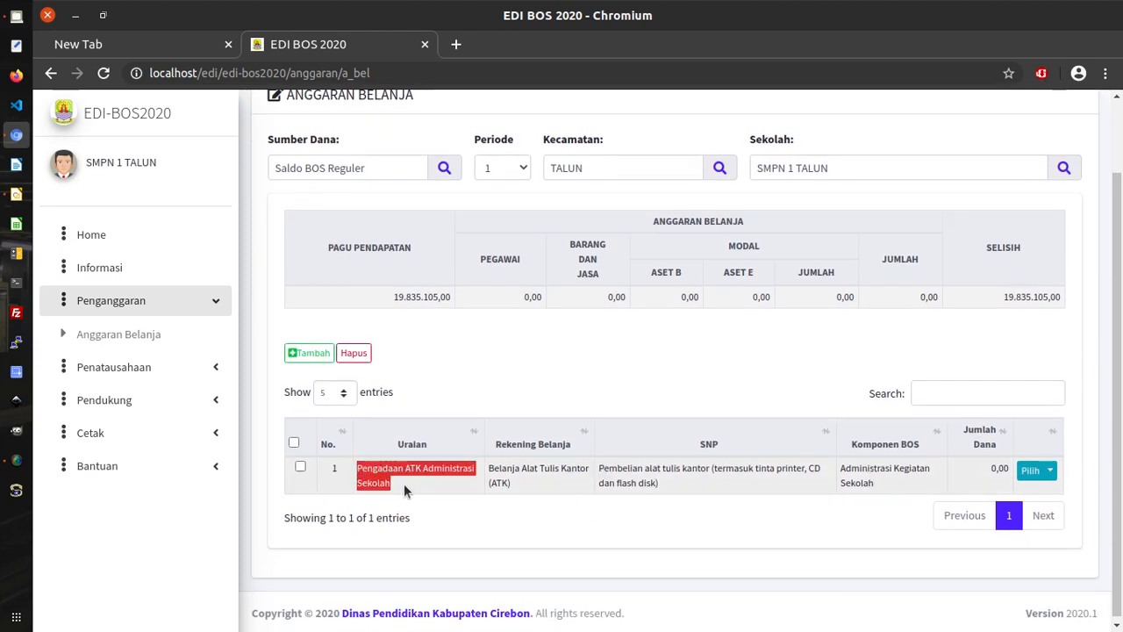
{"action": "left_click", "coordinate": [660, 381]}
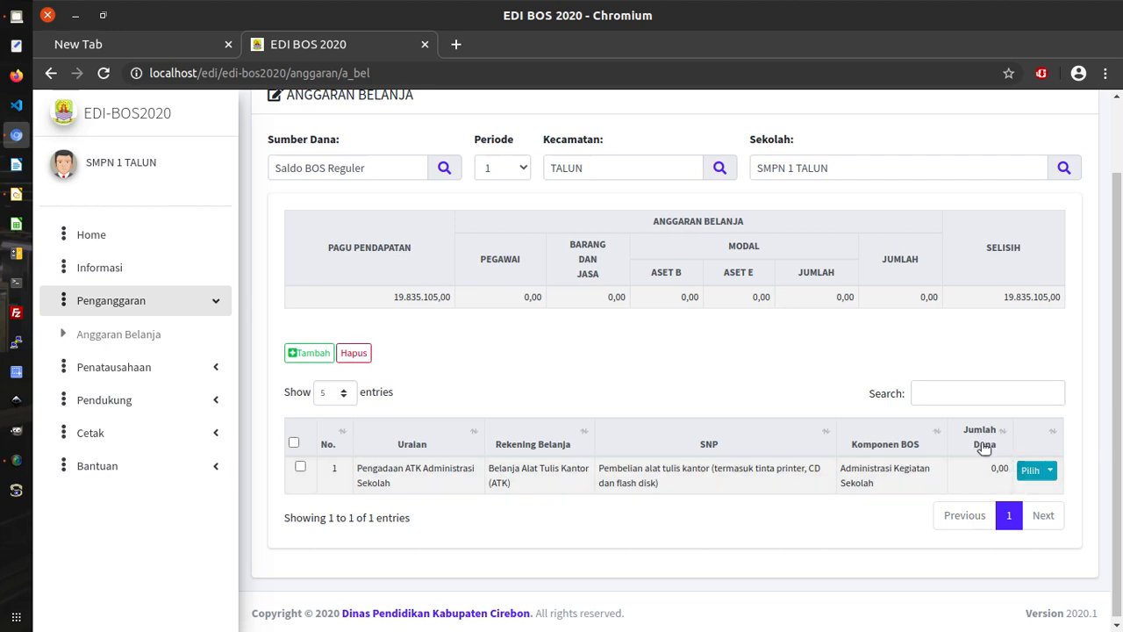
{"action": "left_click", "coordinate": [1050, 471]}
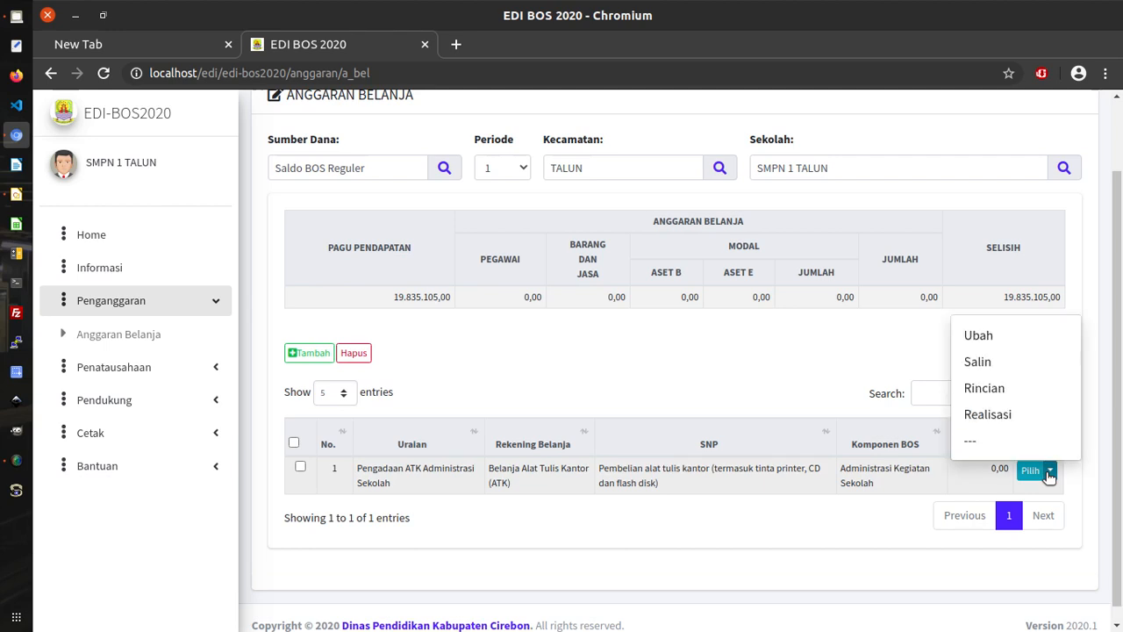
Choose Rincian on the ATK row to show its empty Daftar Anggaran Biaya / Barang.
{"action": "left_click", "coordinate": [985, 388]}
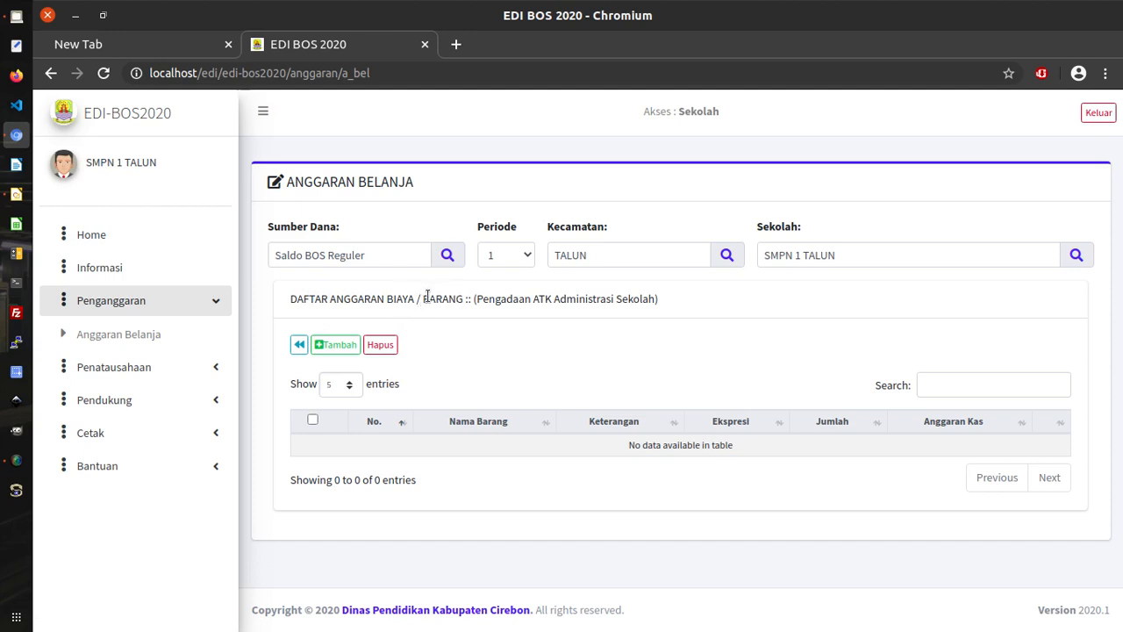
{"action": "left_click_drag", "start_coordinate": [387, 303], "coordinate": [413, 301]}
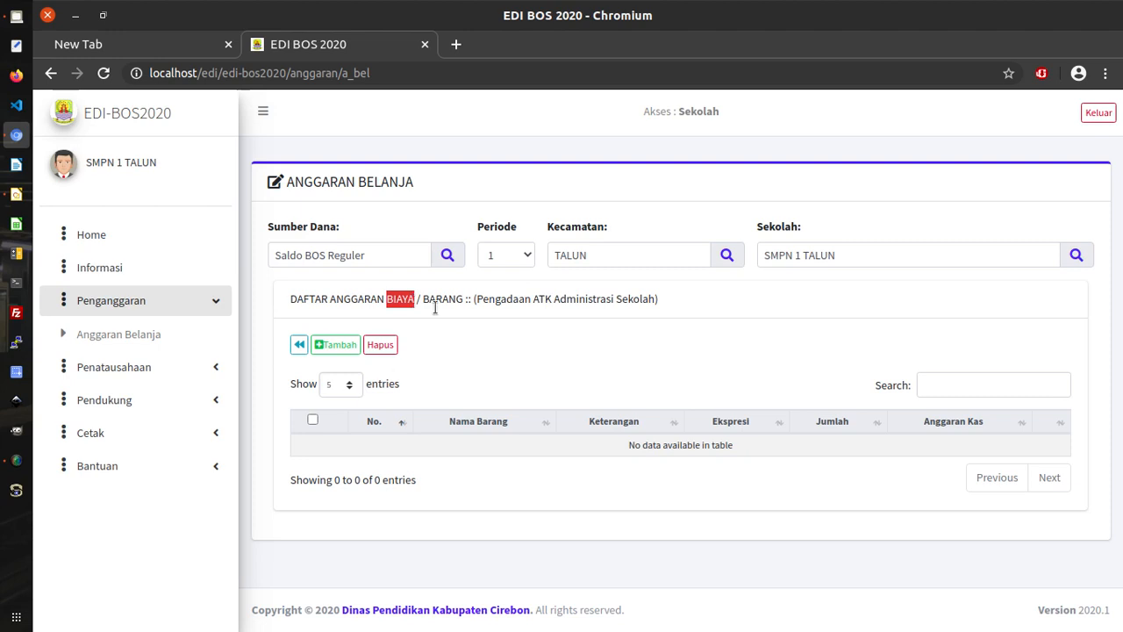
{"action": "left_click", "coordinate": [491, 345]}
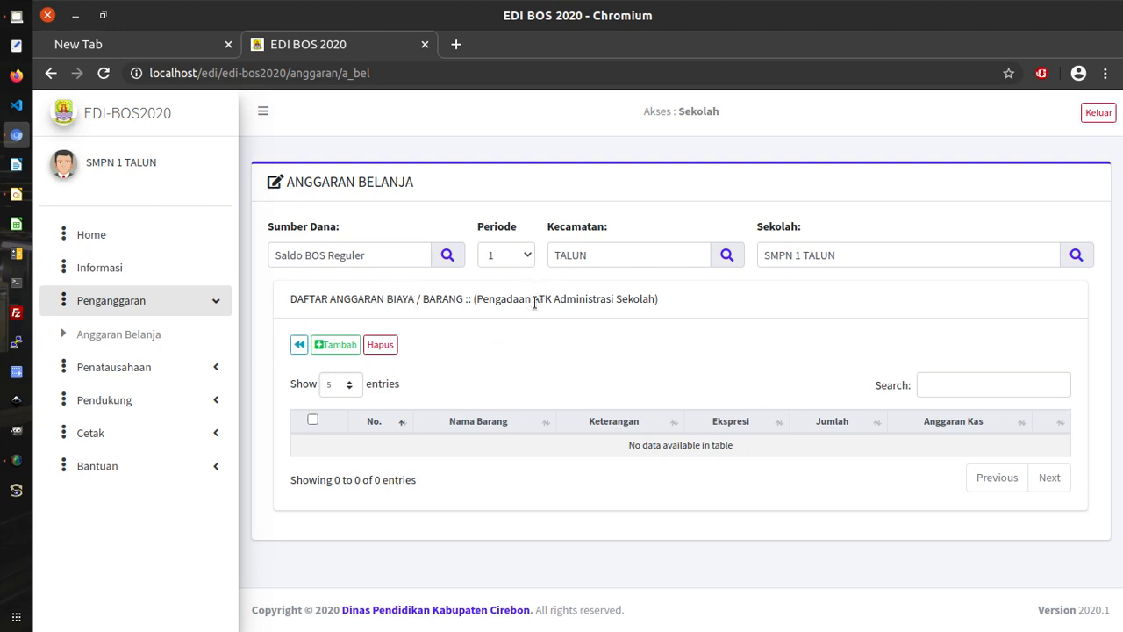
{"action": "left_click_drag", "start_coordinate": [532, 301], "coordinate": [553, 301]}
{"action": "left_click", "coordinate": [535, 360]}
Open Tambah Data Biaya Barang, jump to the last page, then return to page 1 of 307 items.
{"action": "left_click", "coordinate": [350, 344]}
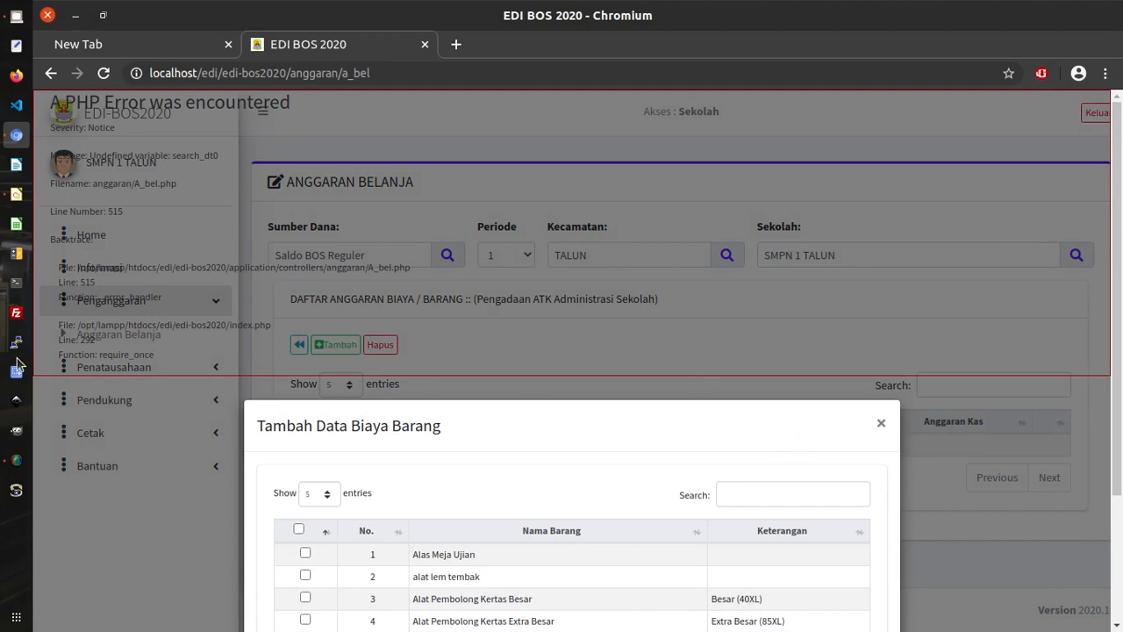
{"action": "left_click", "coordinate": [16, 459]}
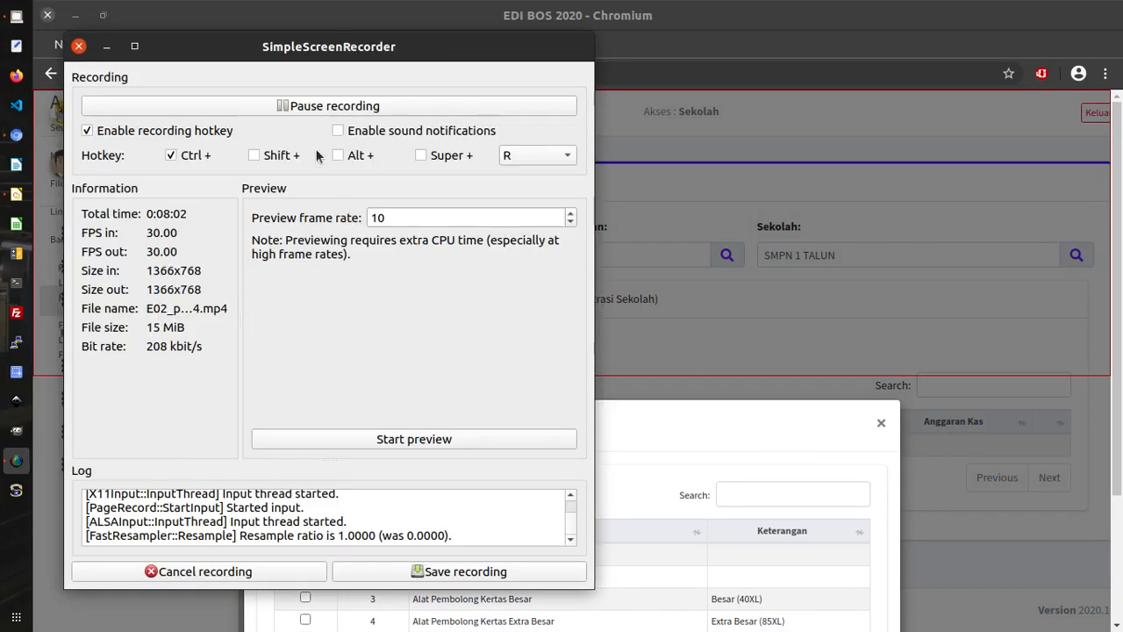
{"action": "left_click", "coordinate": [301, 107]}
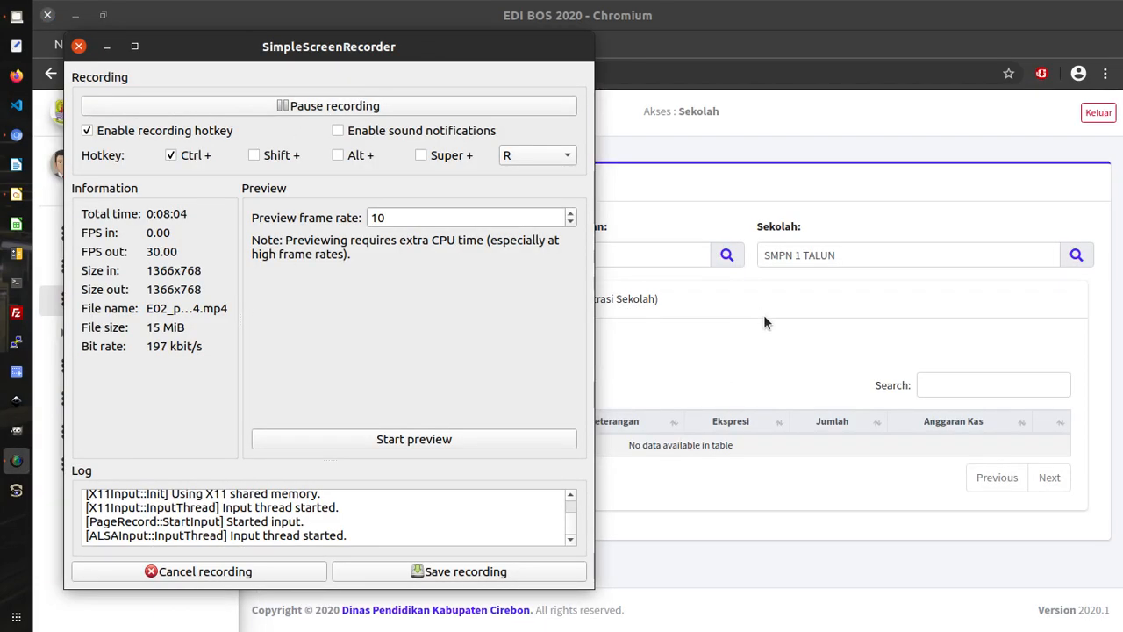
{"action": "left_click", "coordinate": [764, 314]}
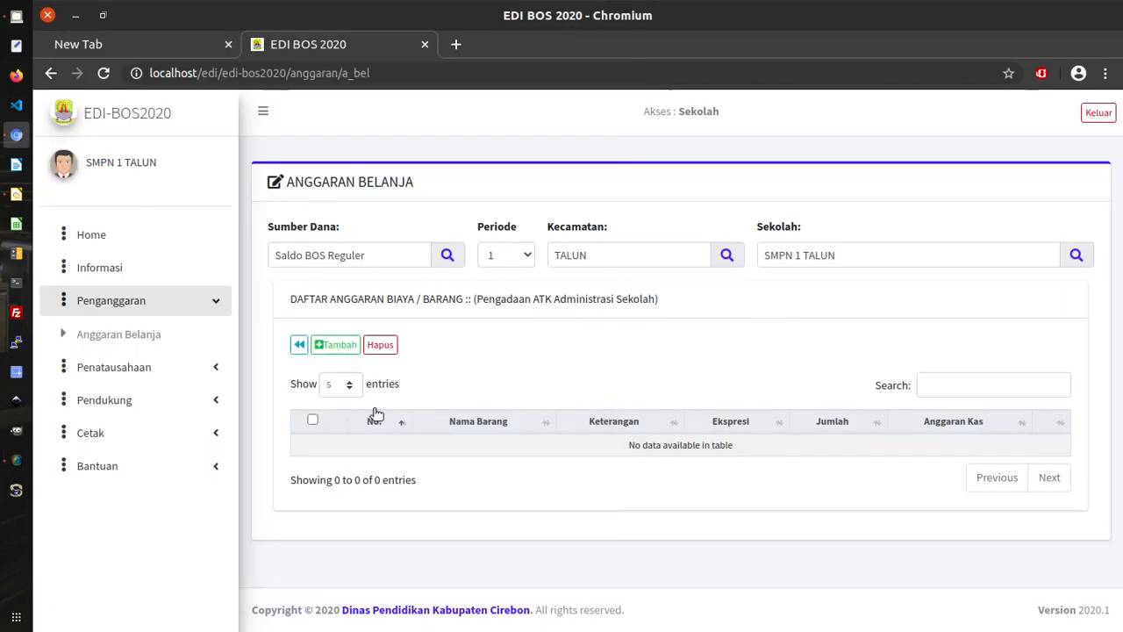
{"action": "left_click", "coordinate": [343, 344]}
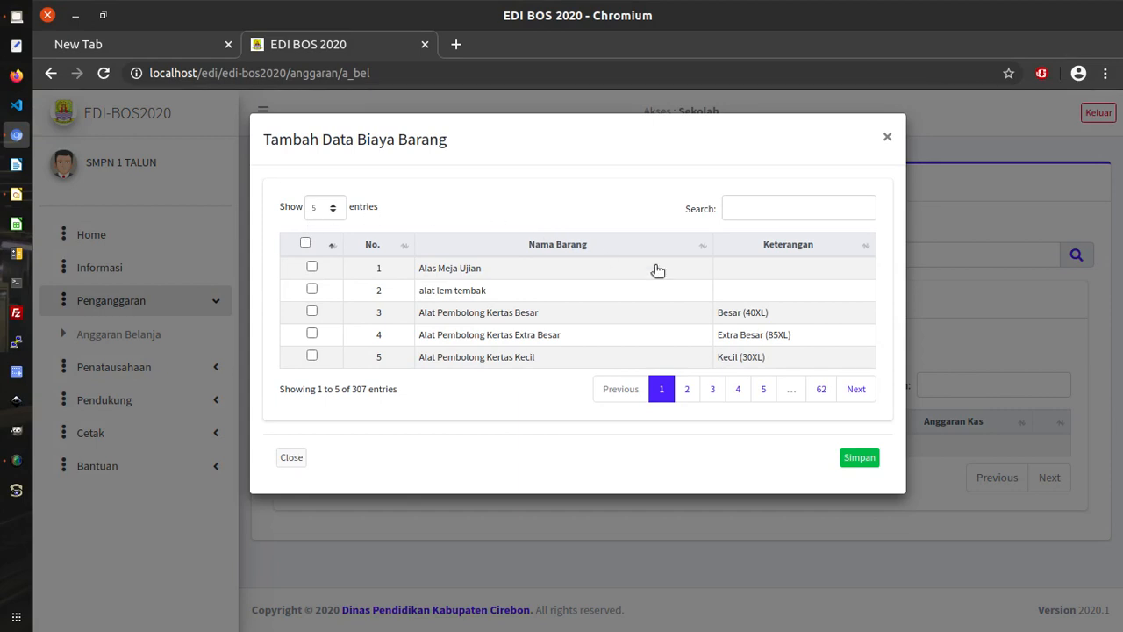
{"action": "left_click", "coordinate": [823, 390]}
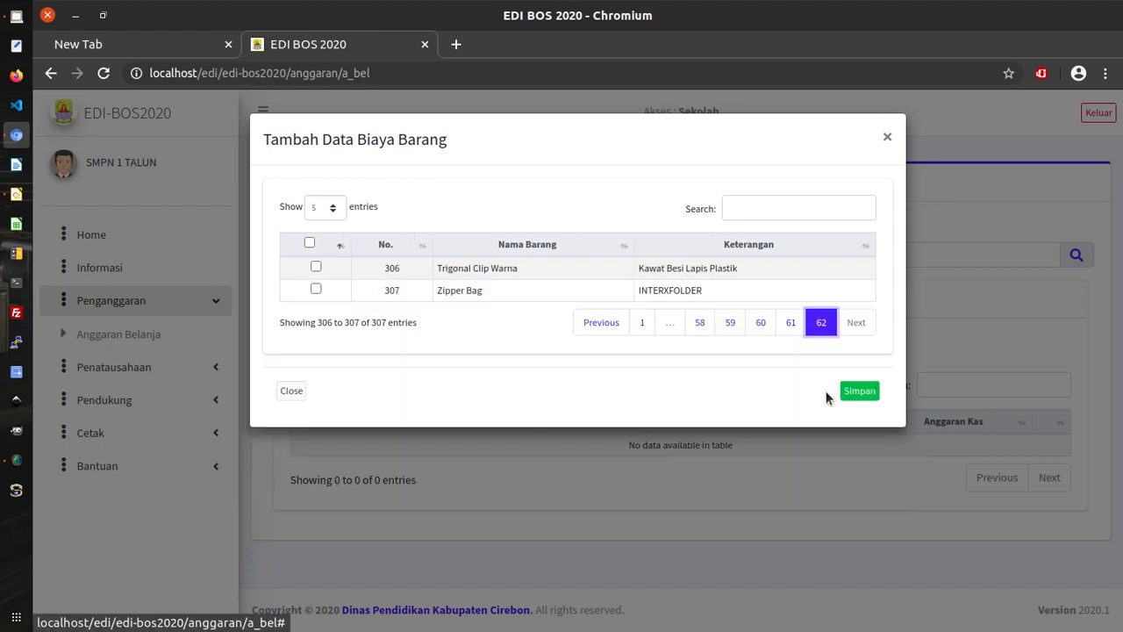
{"action": "left_click", "coordinate": [637, 323]}
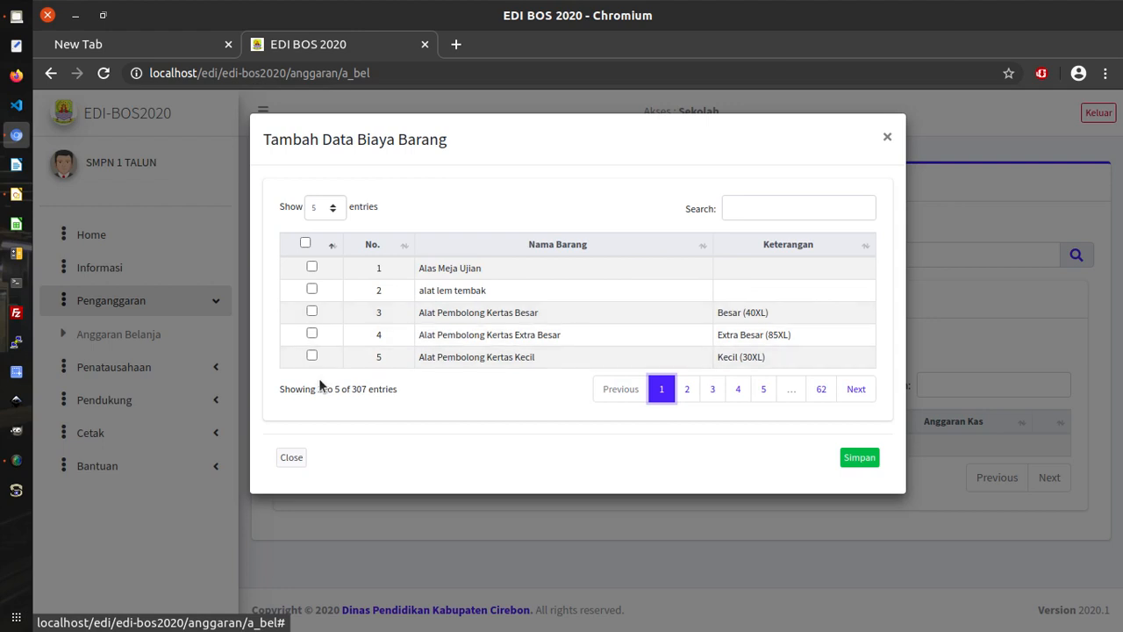
{"action": "left_click_drag", "start_coordinate": [351, 390], "coordinate": [367, 394]}
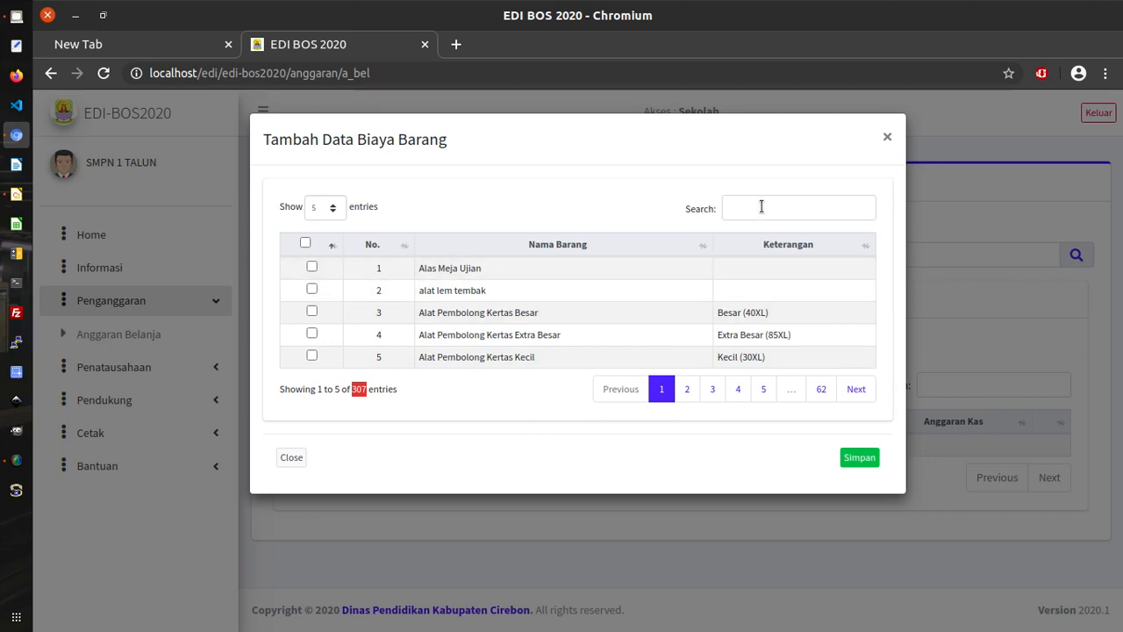
{"action": "left_click", "coordinate": [546, 197]}
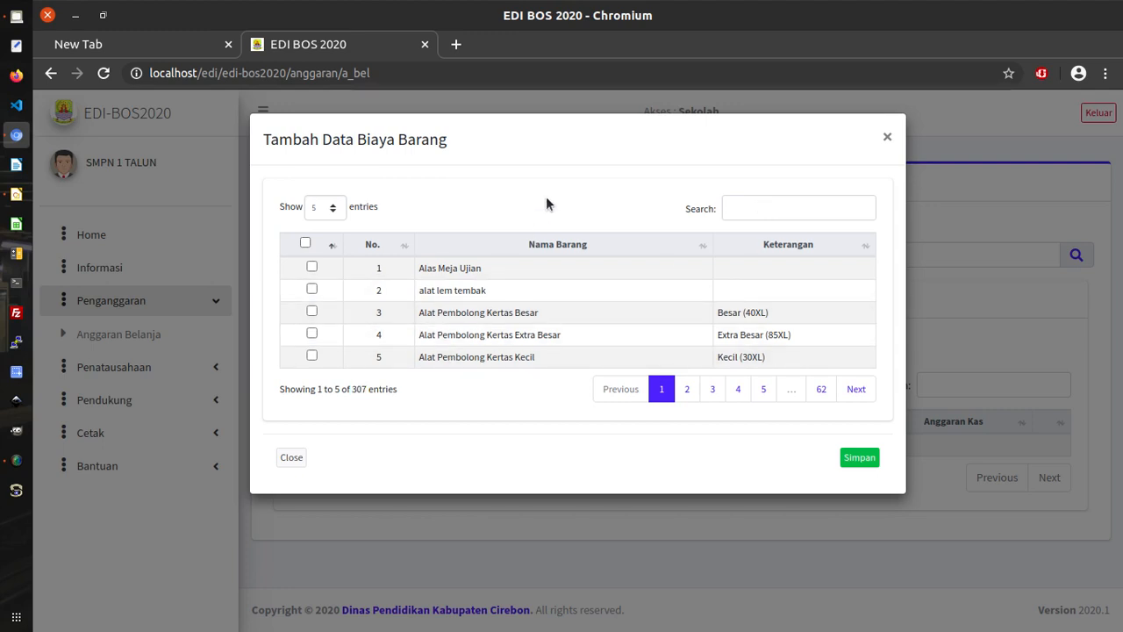
Search the catalogue for 'hvs' with 10 rows shown, and add Kertas HVS F4 70 gr and Kertas HVS A4 70 gr.
{"action": "left_click", "coordinate": [814, 203]}
{"action": "type", "text": "kertas"}
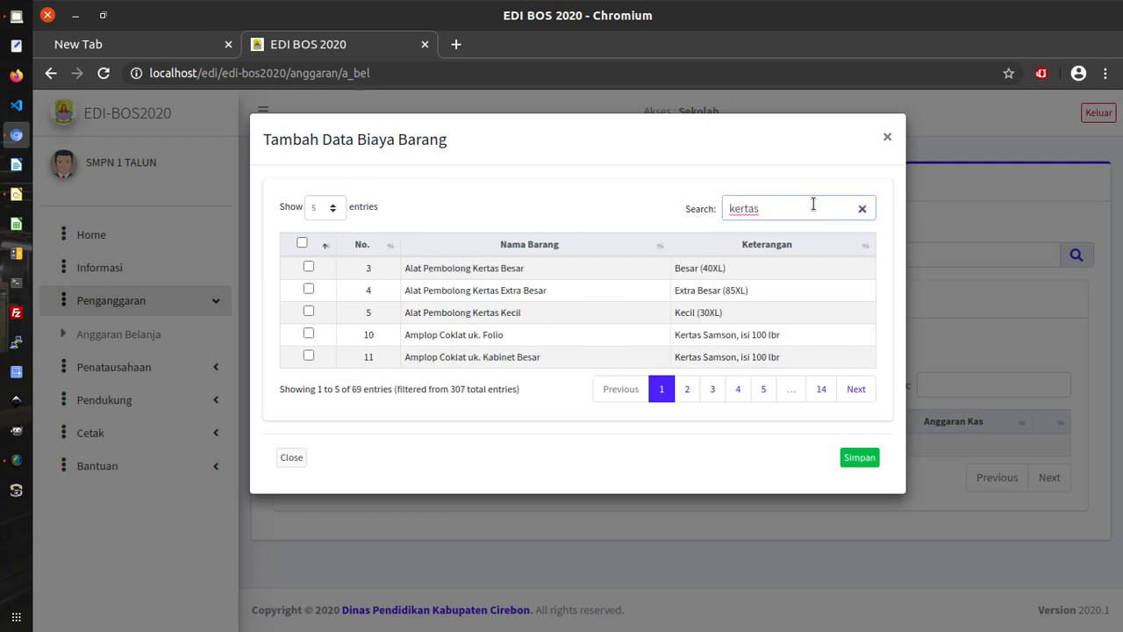
{"action": "key", "text": "BackSpace"}
{"action": "key", "text": "BackSpace"}
{"action": "key", "text": "BackSpace"}
{"action": "key", "text": "BackSpace"}
{"action": "key", "text": "BackSpace"}
{"action": "key", "text": "BackSpace"}
{"action": "type", "text": "hvs"}
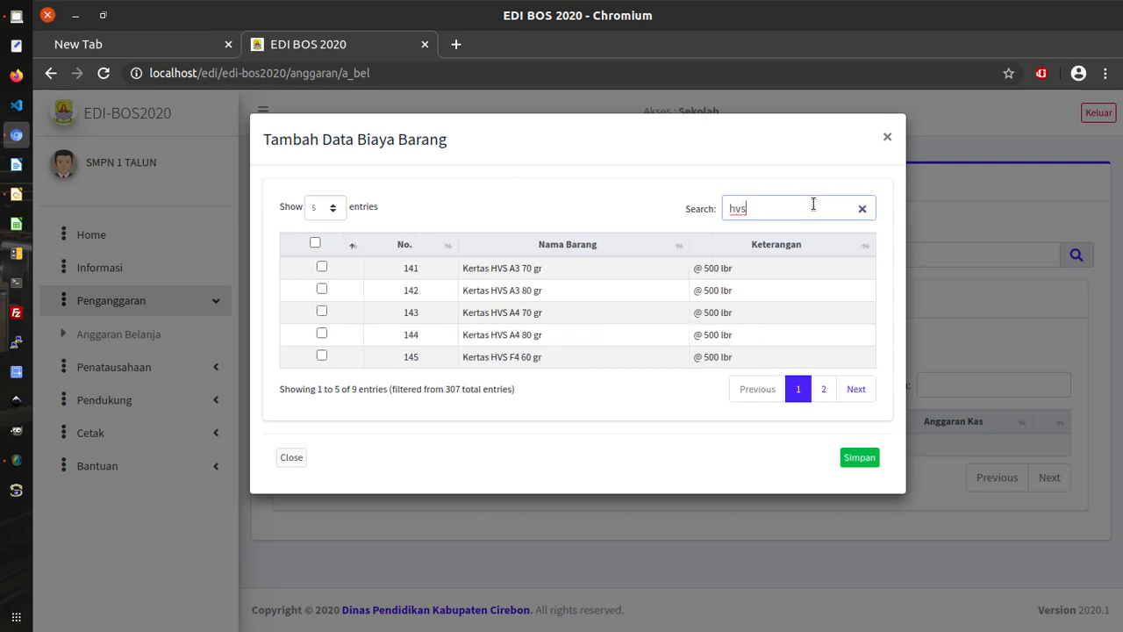
{"action": "left_click", "coordinate": [336, 209]}
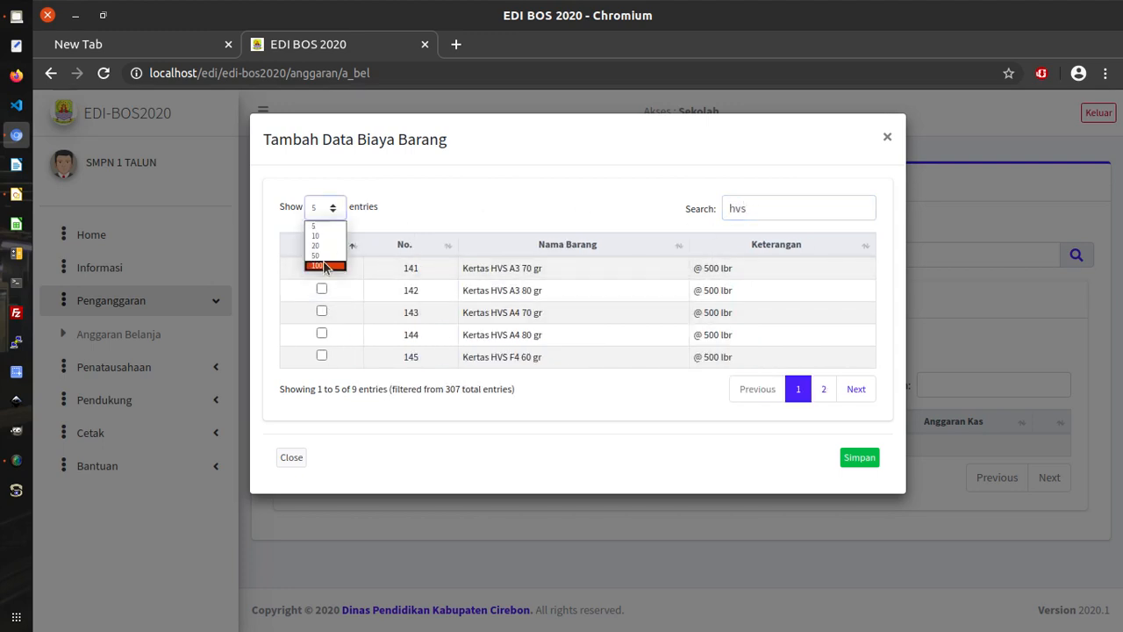
{"action": "left_click", "coordinate": [328, 241]}
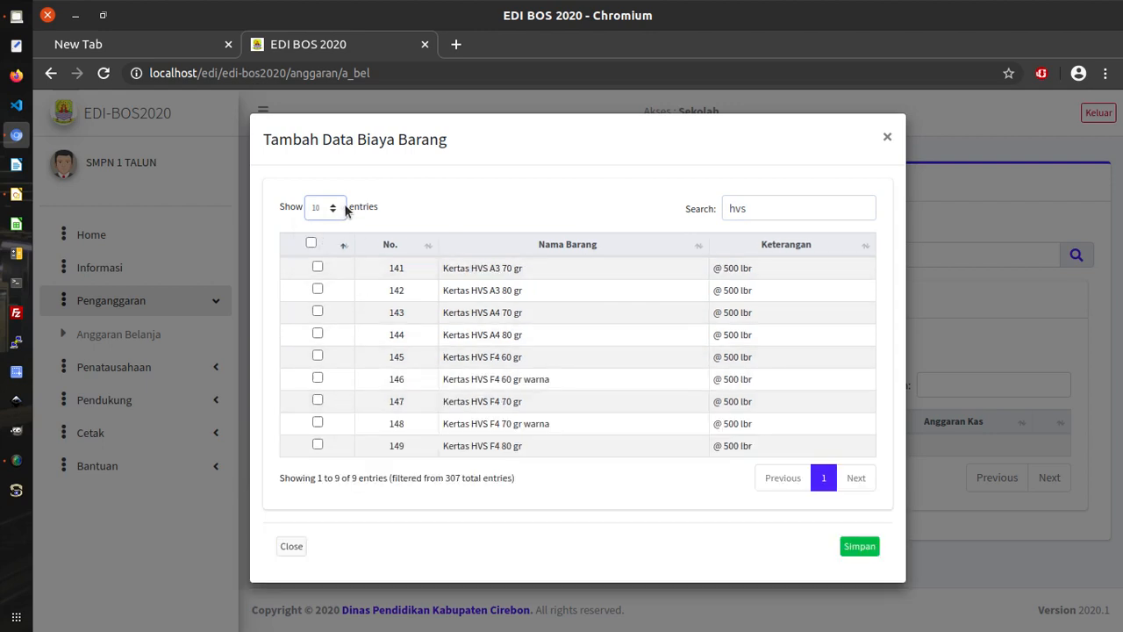
{"action": "left_click", "coordinate": [318, 401]}
{"action": "left_click", "coordinate": [318, 311]}
{"action": "left_click", "coordinate": [858, 550]}
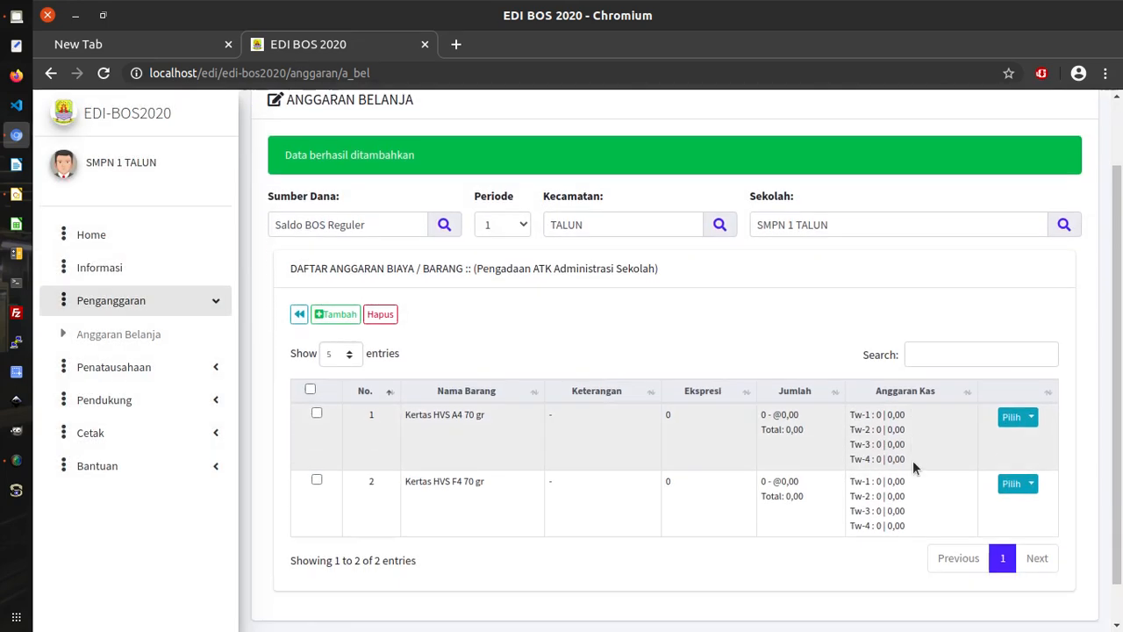
{"action": "scroll", "coordinate": [913, 460], "scroll_direction": "down", "scroll_amount": 3}
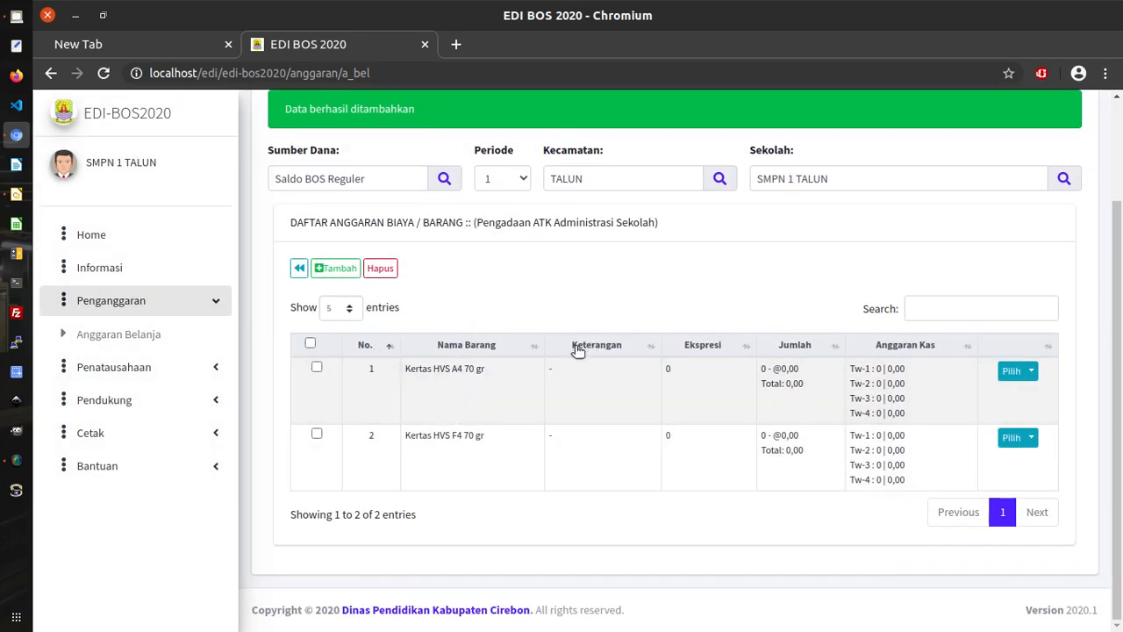
{"action": "left_click", "coordinate": [337, 268]}
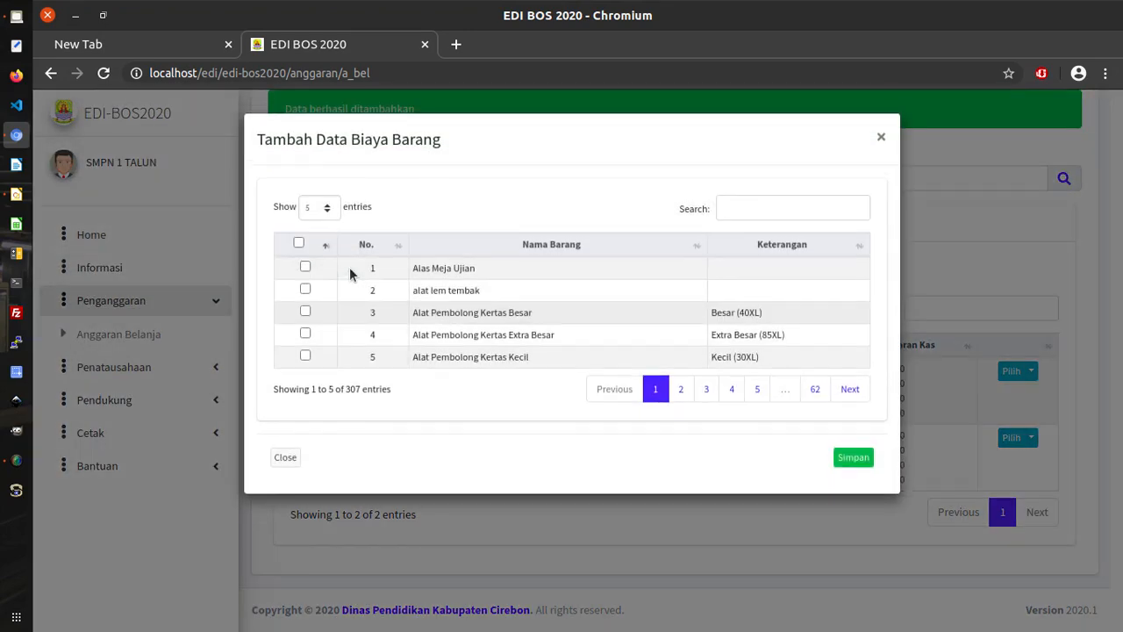
{"action": "left_click", "coordinate": [882, 138]}
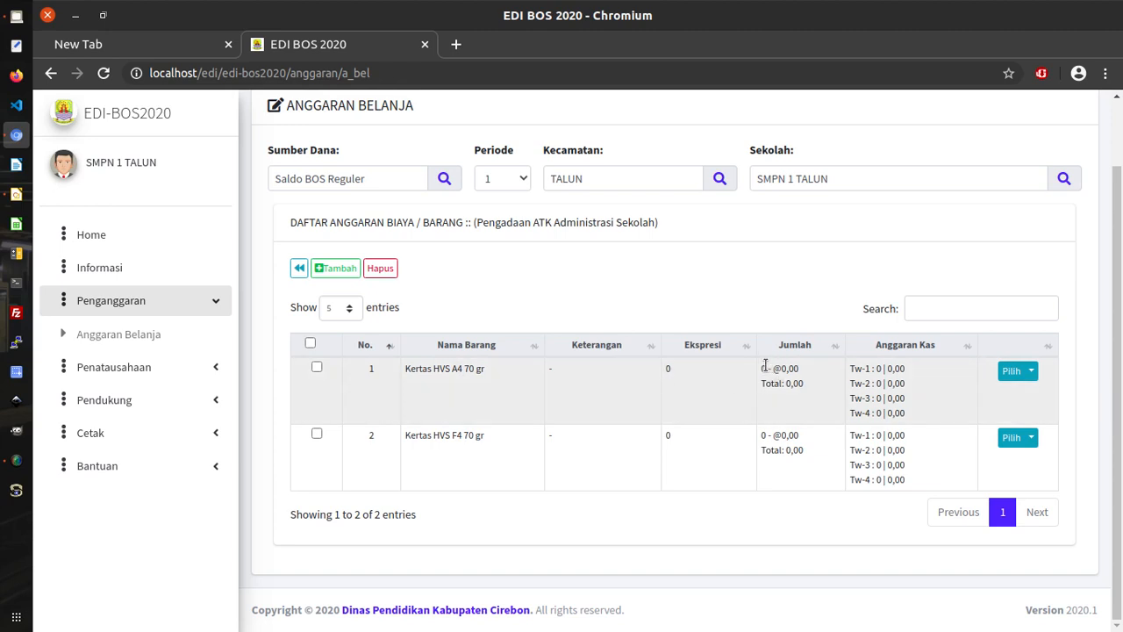
{"action": "left_click_drag", "start_coordinate": [766, 368], "coordinate": [760, 369]}
{"action": "left_click", "coordinate": [840, 318]}
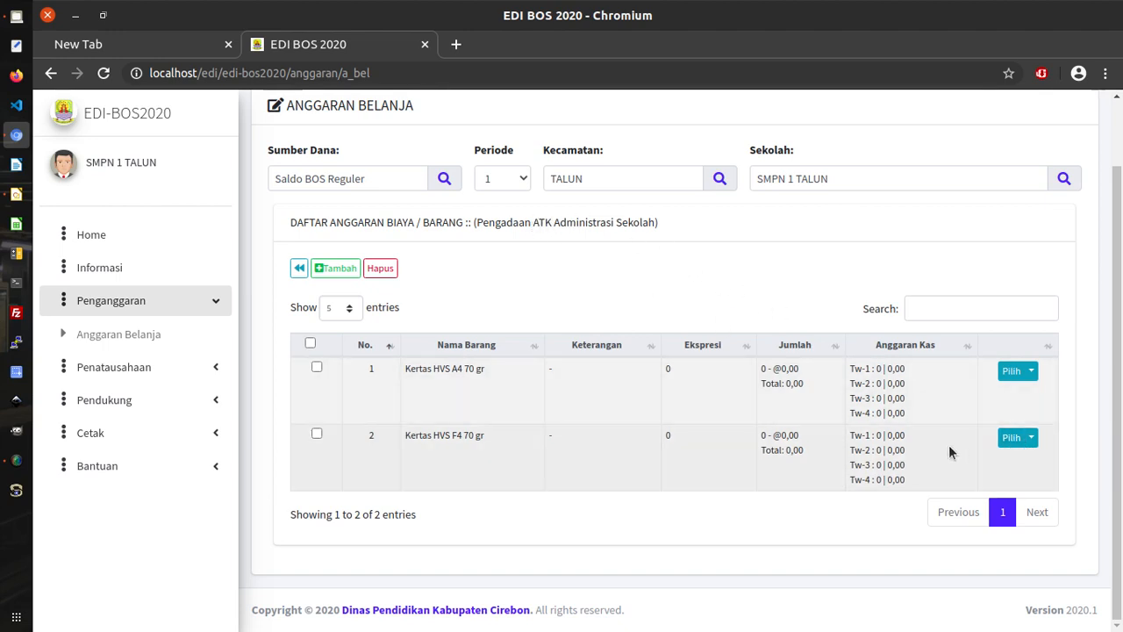
{"action": "left_click", "coordinate": [1032, 439]}
{"action": "left_click", "coordinate": [632, 439]}
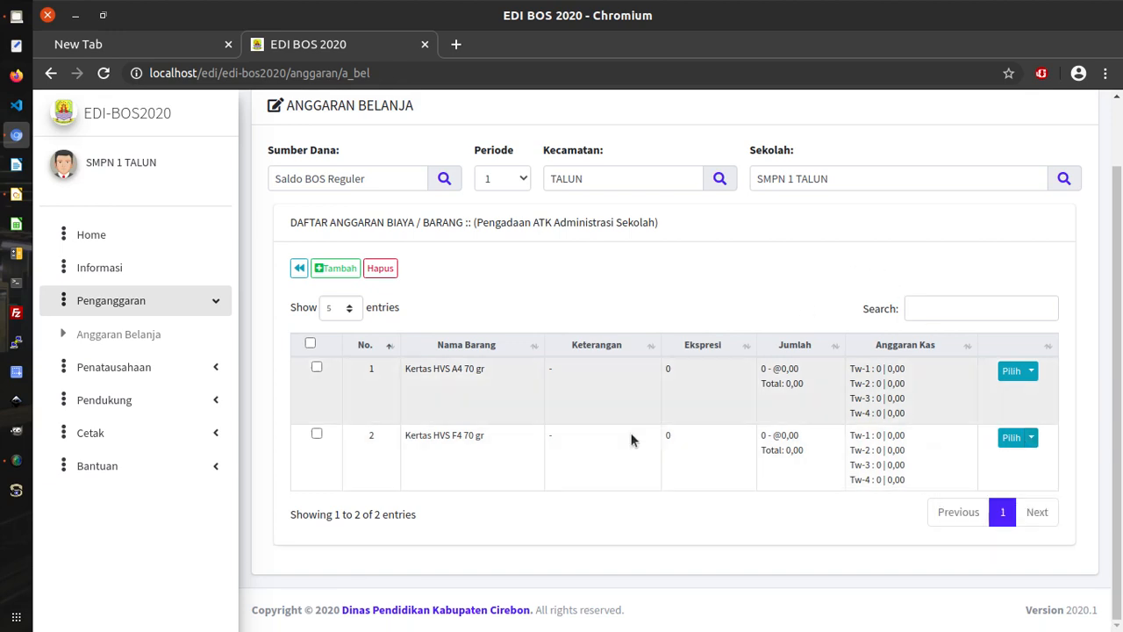
Edit the Kertas HVS F4 70 gr line to 100 rim at a price of 54000.
{"action": "left_click", "coordinate": [1030, 438]}
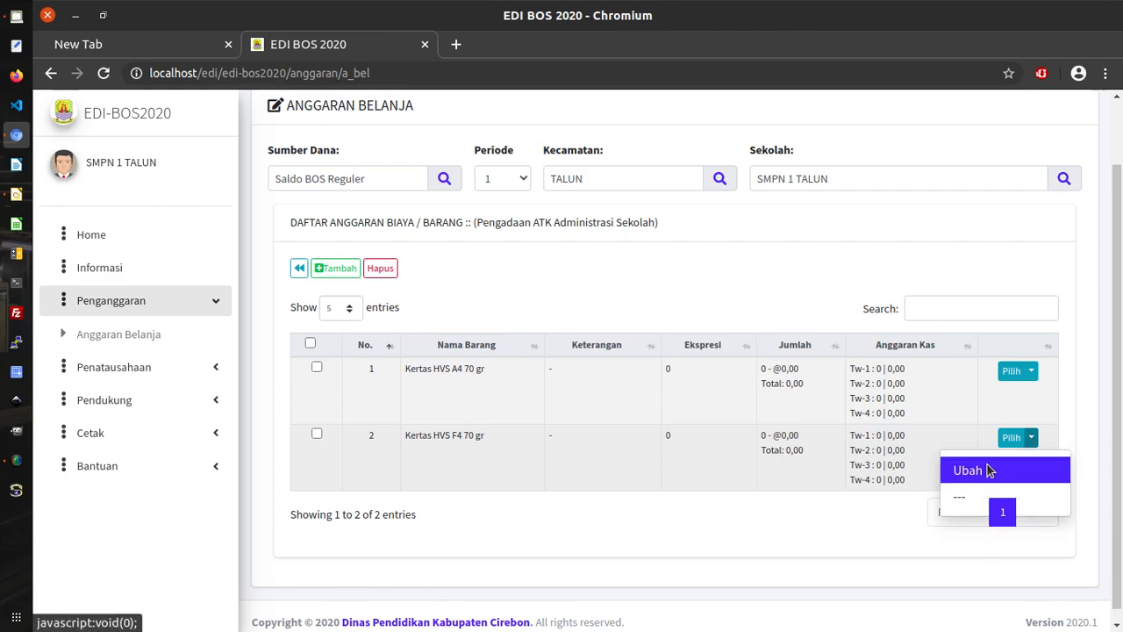
{"action": "left_click", "coordinate": [987, 471]}
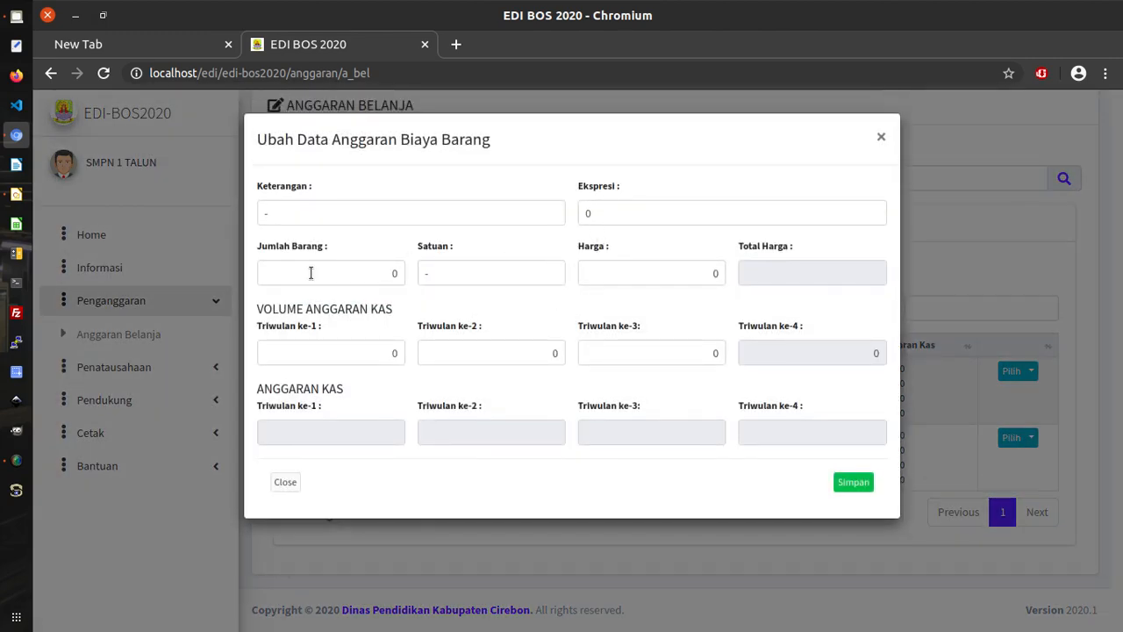
{"action": "left_click_drag", "start_coordinate": [343, 271], "coordinate": [422, 265]}
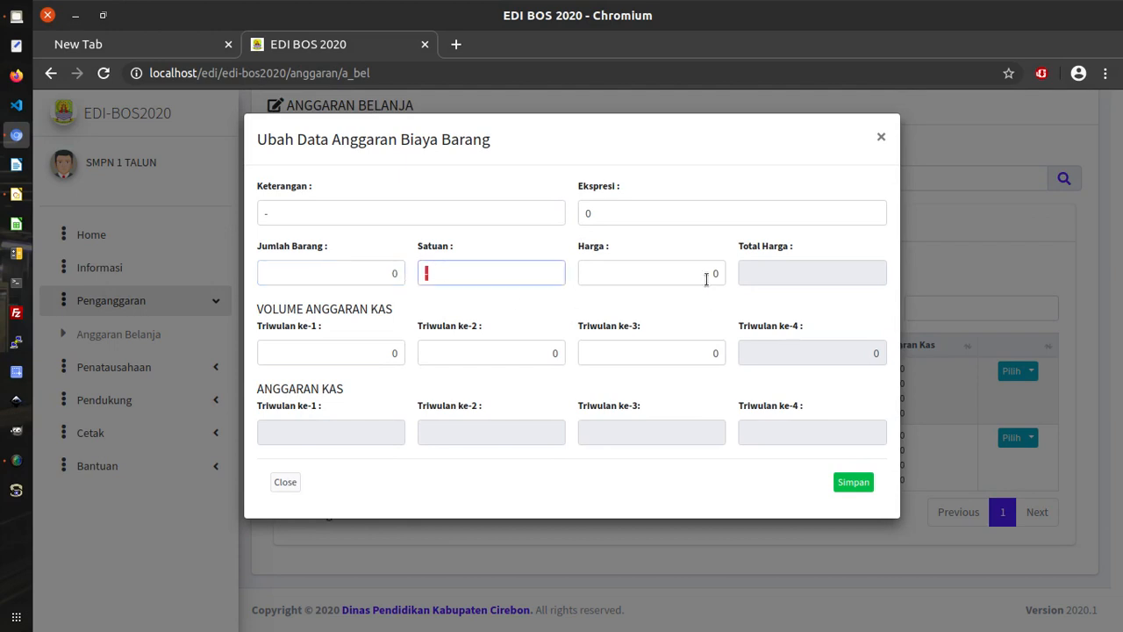
{"action": "left_click_drag", "start_coordinate": [707, 276], "coordinate": [734, 275]}
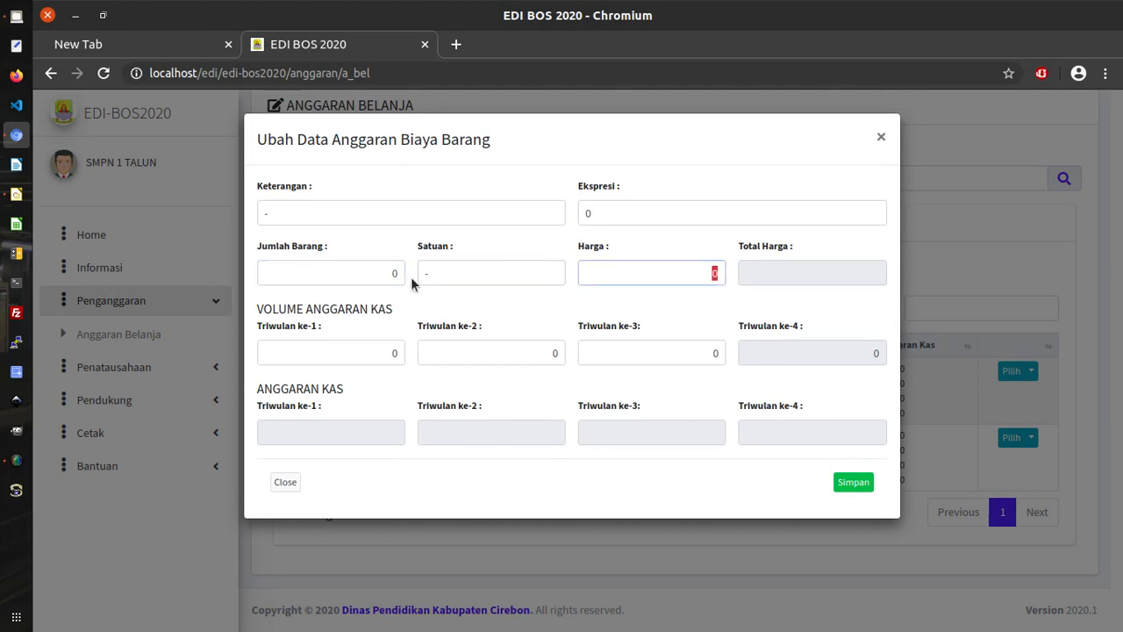
{"action": "left_click_drag", "start_coordinate": [360, 271], "coordinate": [437, 274]}
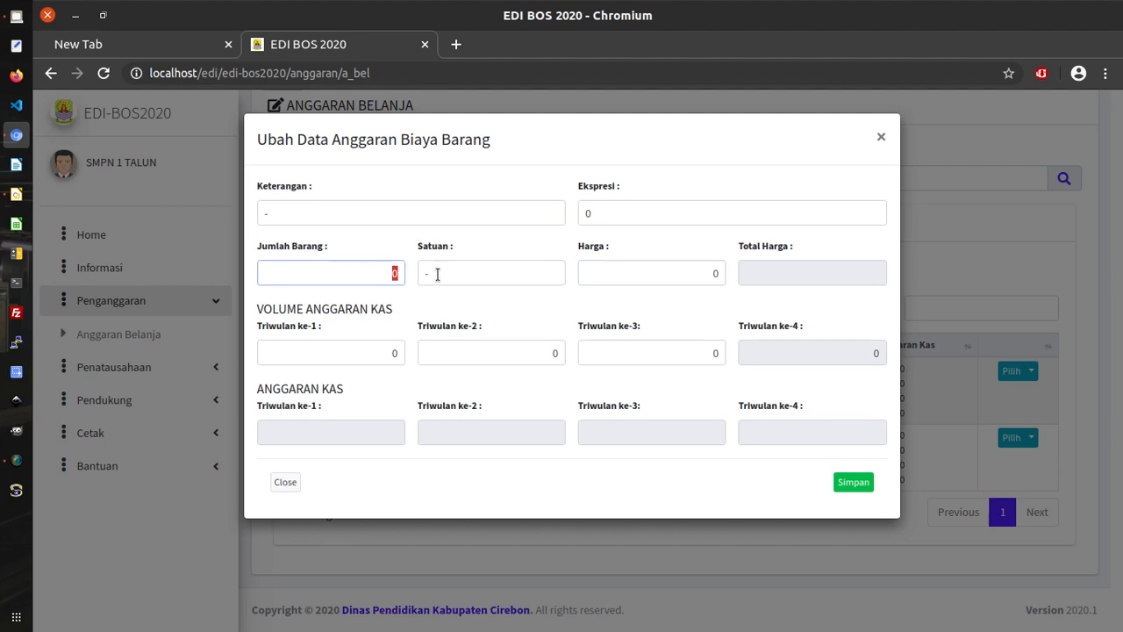
{"action": "double_click", "coordinate": [437, 275]}
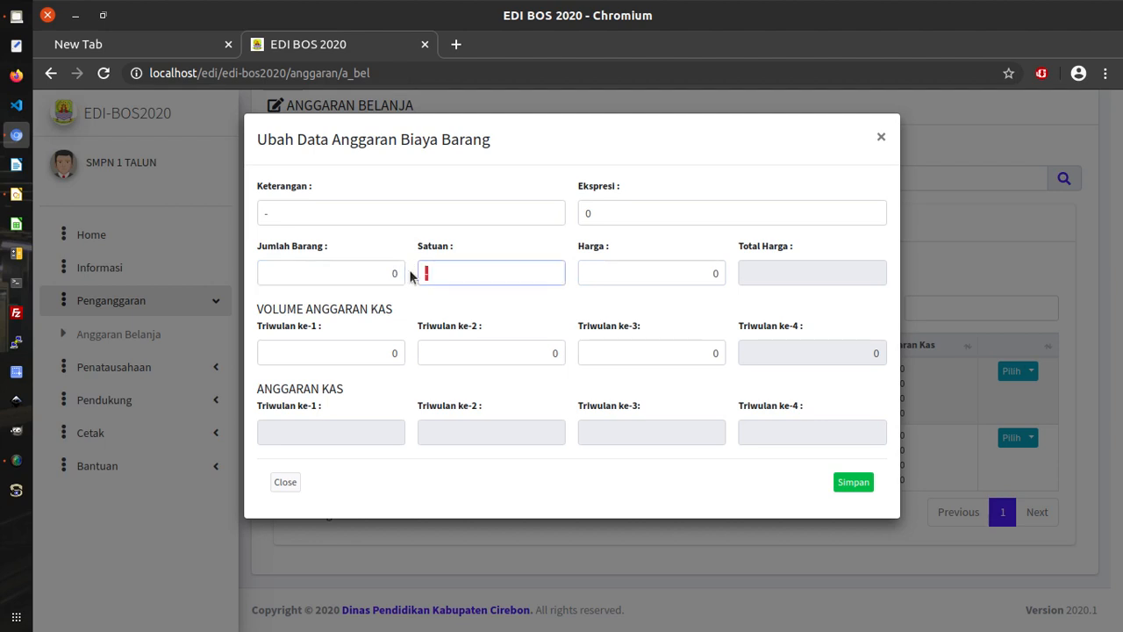
{"action": "left_click", "coordinate": [621, 218]}
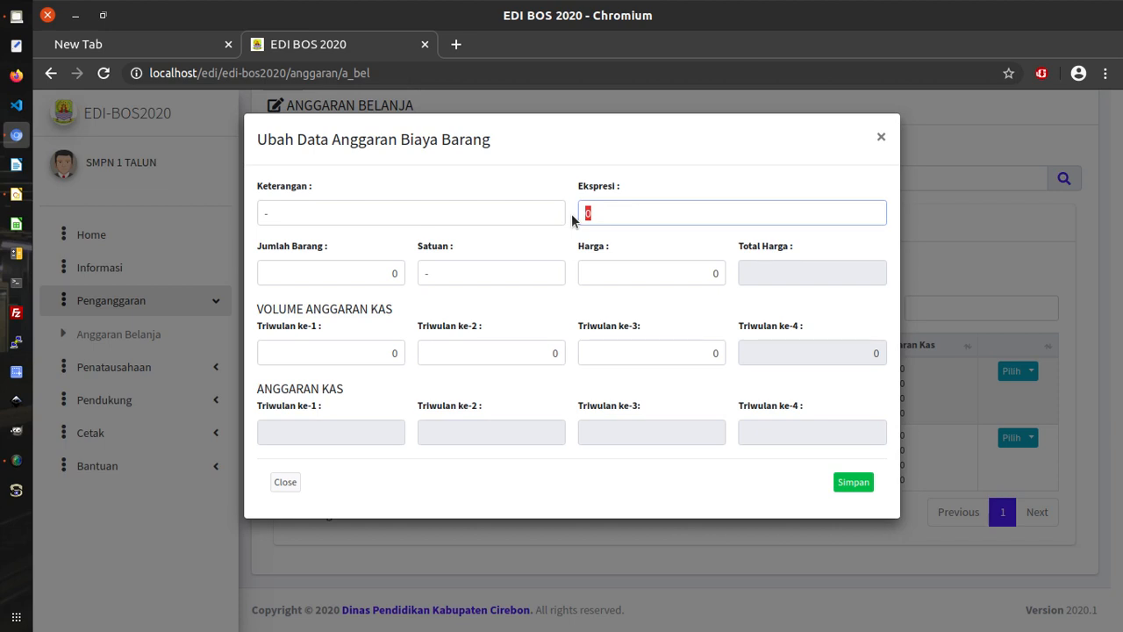
{"action": "type", "text": "100 rim"}
{"action": "left_click", "coordinate": [686, 273]}
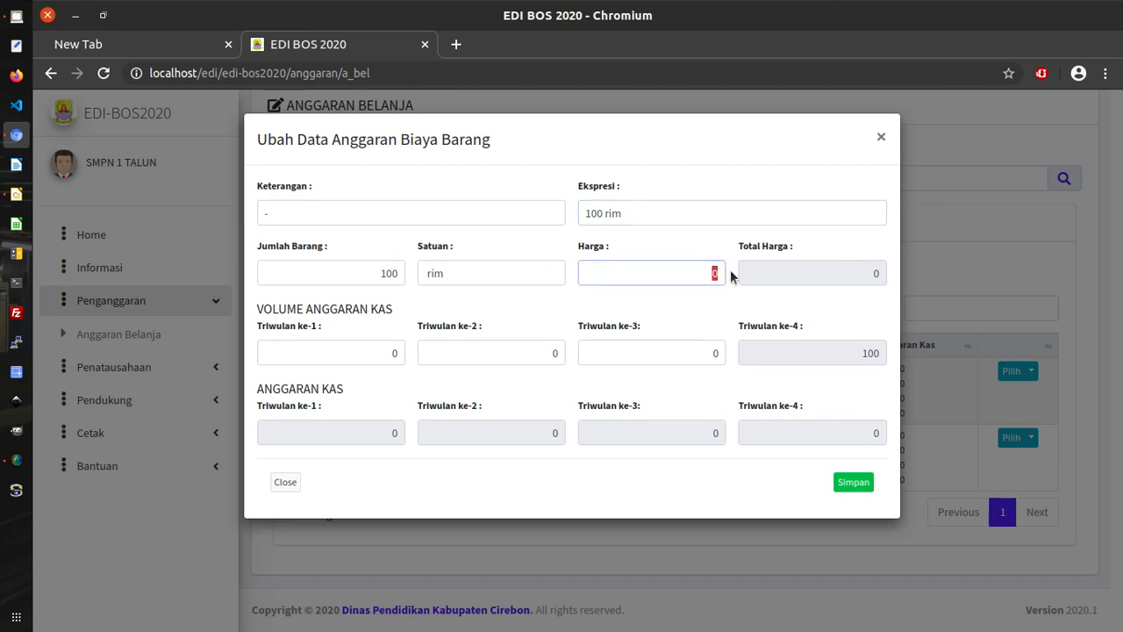
{"action": "type", "text": "54000"}
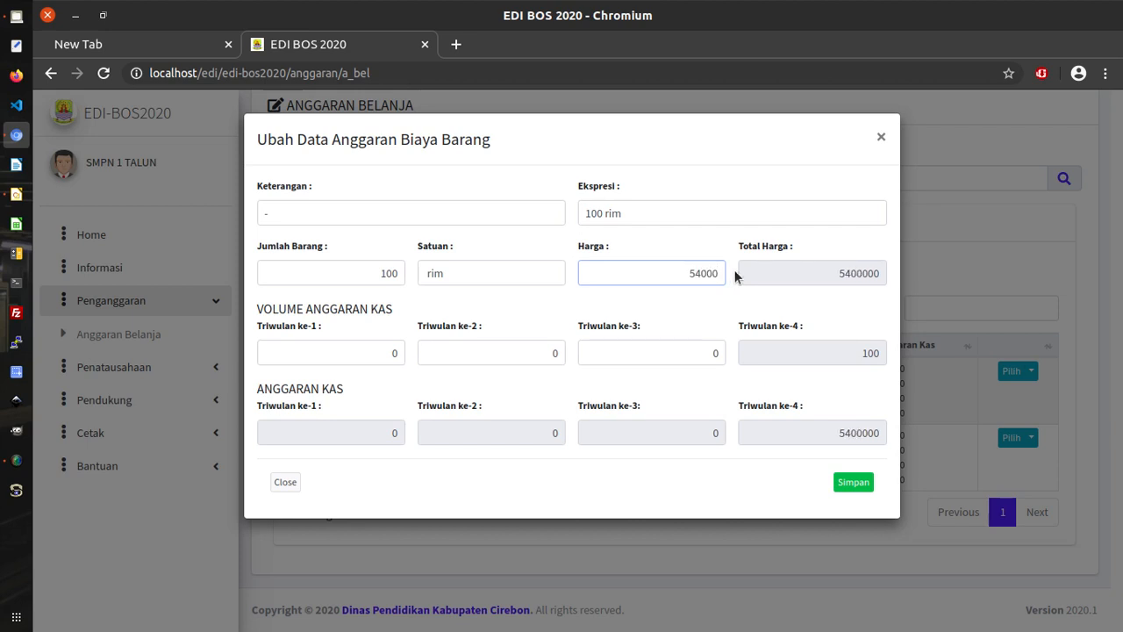
Review the 100-rim quantity and the quarterly volumes, with all 100 sitting in quarter 4.
{"action": "left_click", "coordinate": [307, 272]}
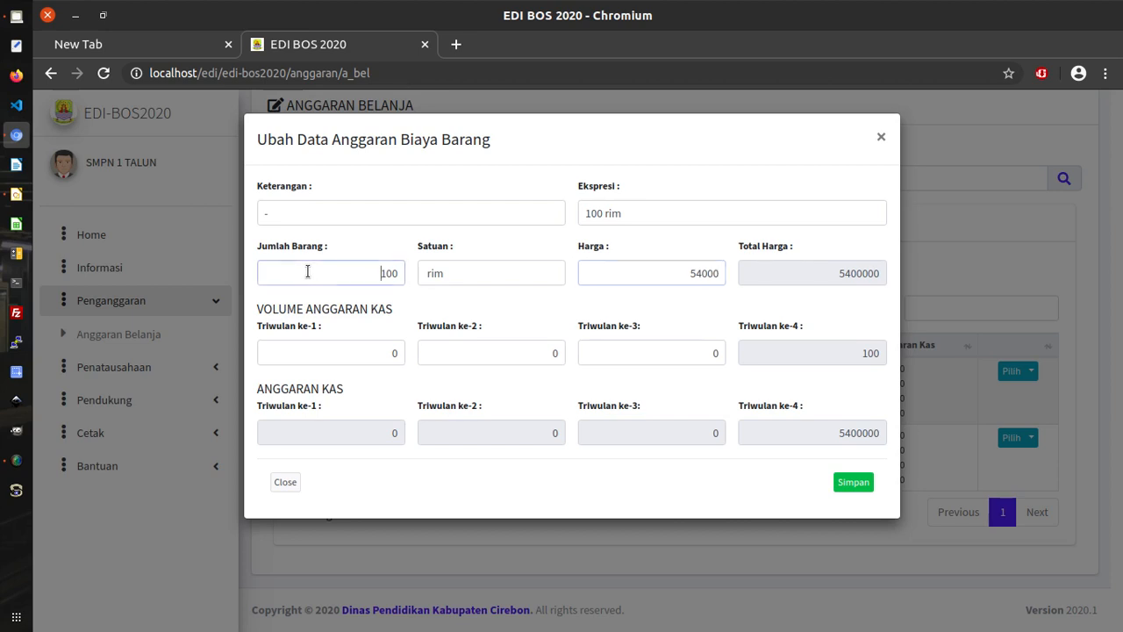
{"action": "left_click_drag", "start_coordinate": [307, 272], "coordinate": [402, 273]}
{"action": "left_click", "coordinate": [489, 307]}
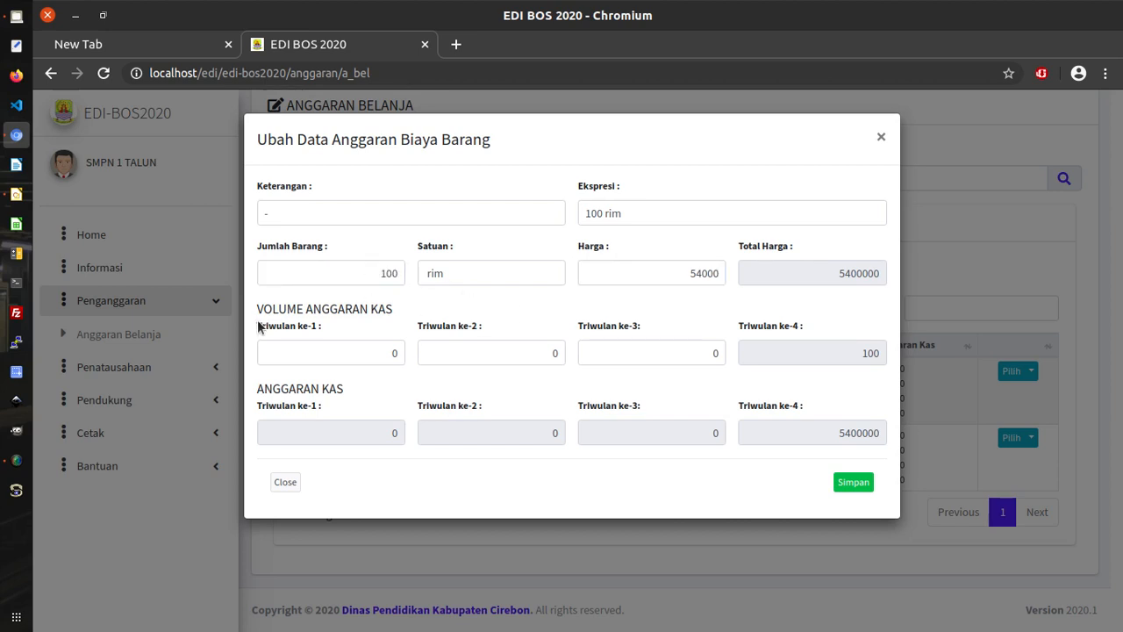
{"action": "left_click_drag", "start_coordinate": [375, 272], "coordinate": [403, 273]}
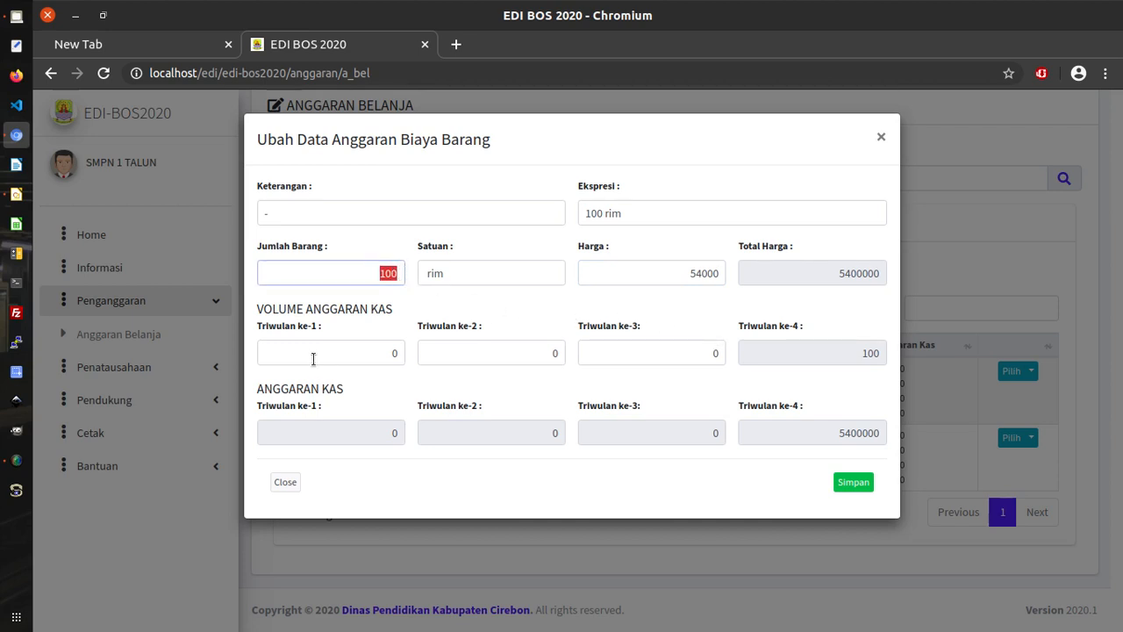
{"action": "left_click_drag", "start_coordinate": [360, 354], "coordinate": [407, 354]}
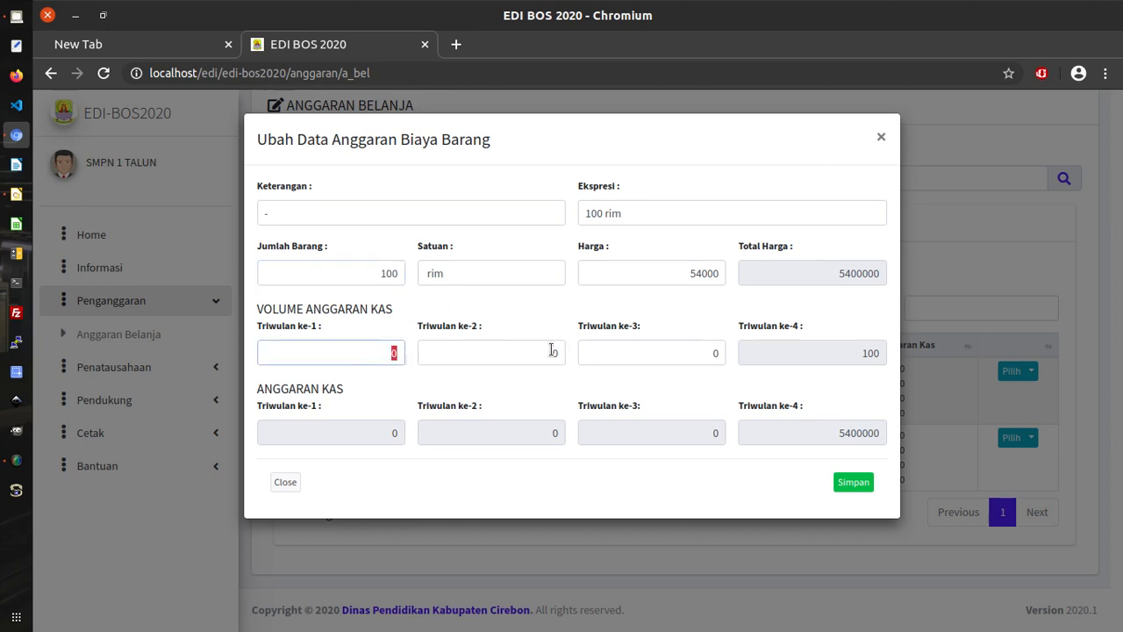
{"action": "left_click_drag", "start_coordinate": [542, 354], "coordinate": [575, 353]}
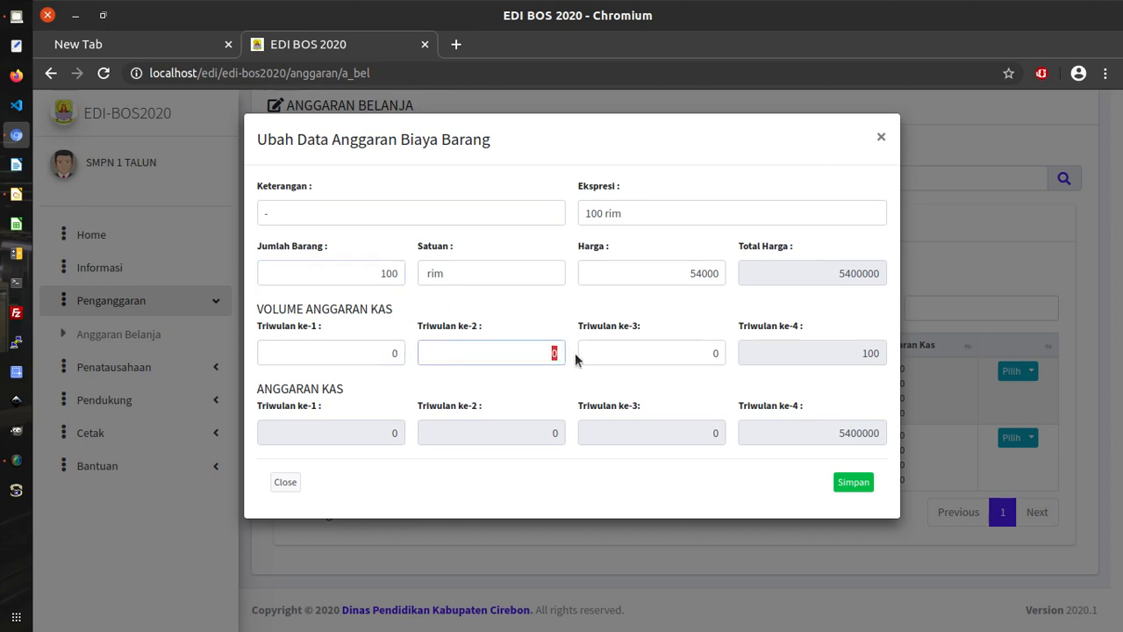
{"action": "left_click", "coordinate": [689, 354]}
{"action": "left_click_drag", "start_coordinate": [689, 353], "coordinate": [720, 353]}
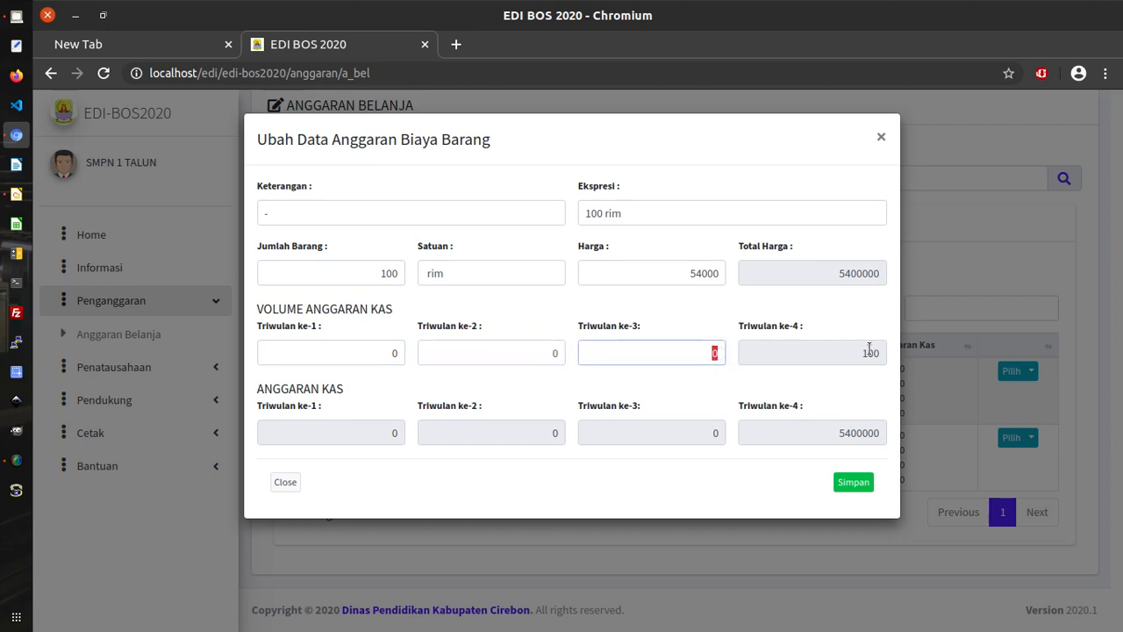
{"action": "left_click_drag", "start_coordinate": [858, 352], "coordinate": [887, 353]}
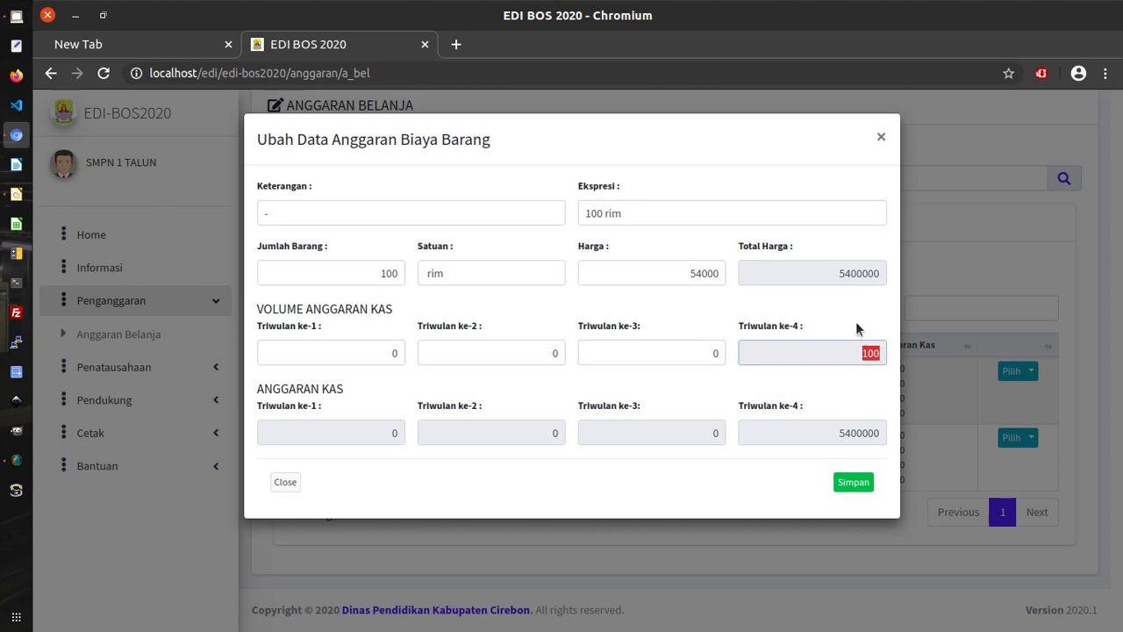
{"action": "left_click", "coordinate": [856, 325]}
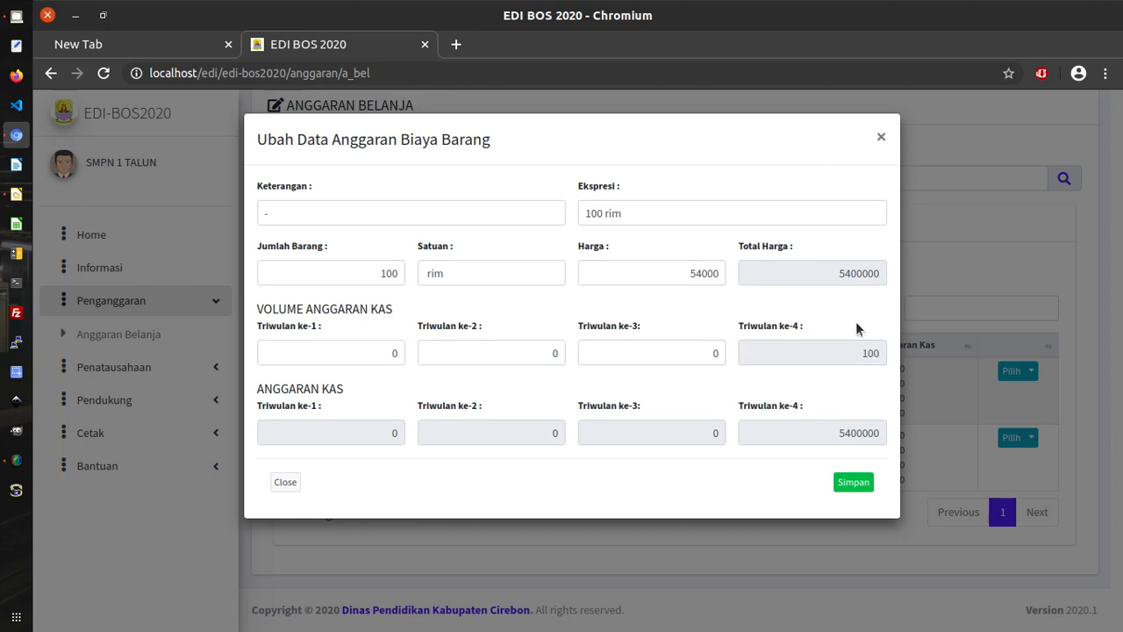
{"action": "left_click", "coordinate": [370, 272]}
{"action": "left_click_drag", "start_coordinate": [853, 354], "coordinate": [885, 353]}
{"action": "left_click_drag", "start_coordinate": [374, 353], "coordinate": [401, 352]}
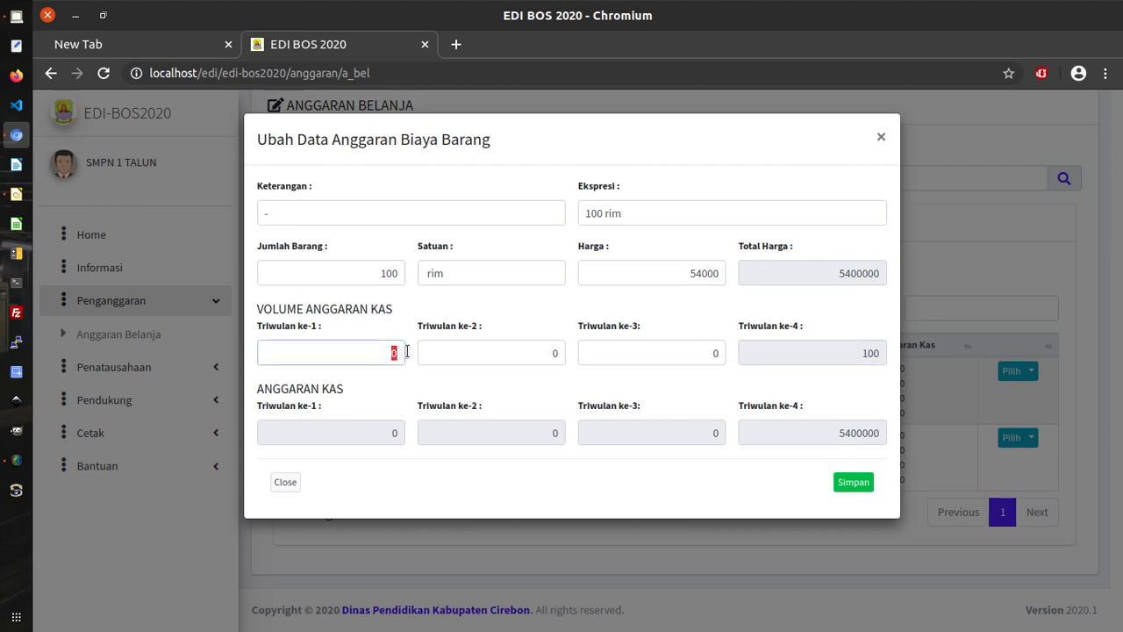
{"action": "left_click_drag", "start_coordinate": [532, 351], "coordinate": [575, 354]}
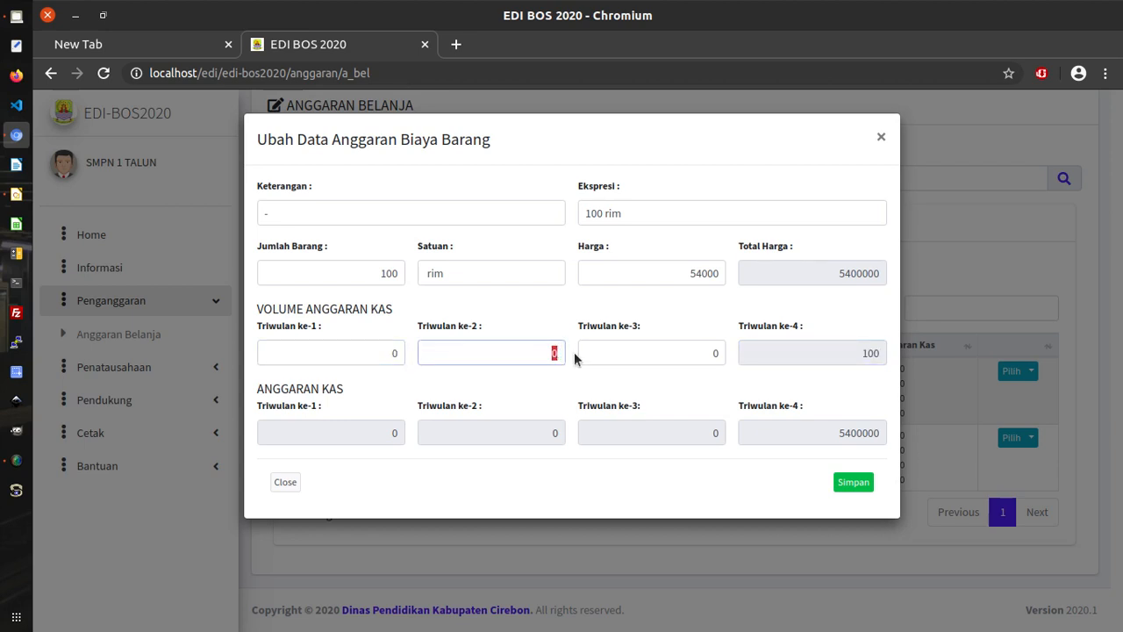
{"action": "left_click_drag", "start_coordinate": [703, 357], "coordinate": [765, 354]}
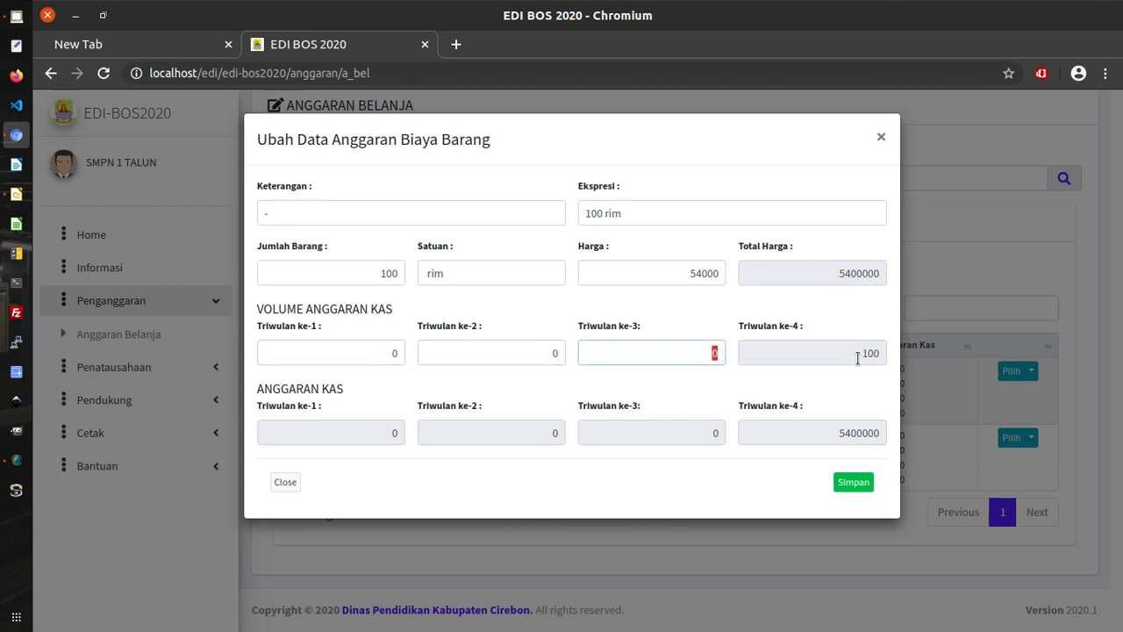
{"action": "left_click_drag", "start_coordinate": [854, 356], "coordinate": [880, 354]}
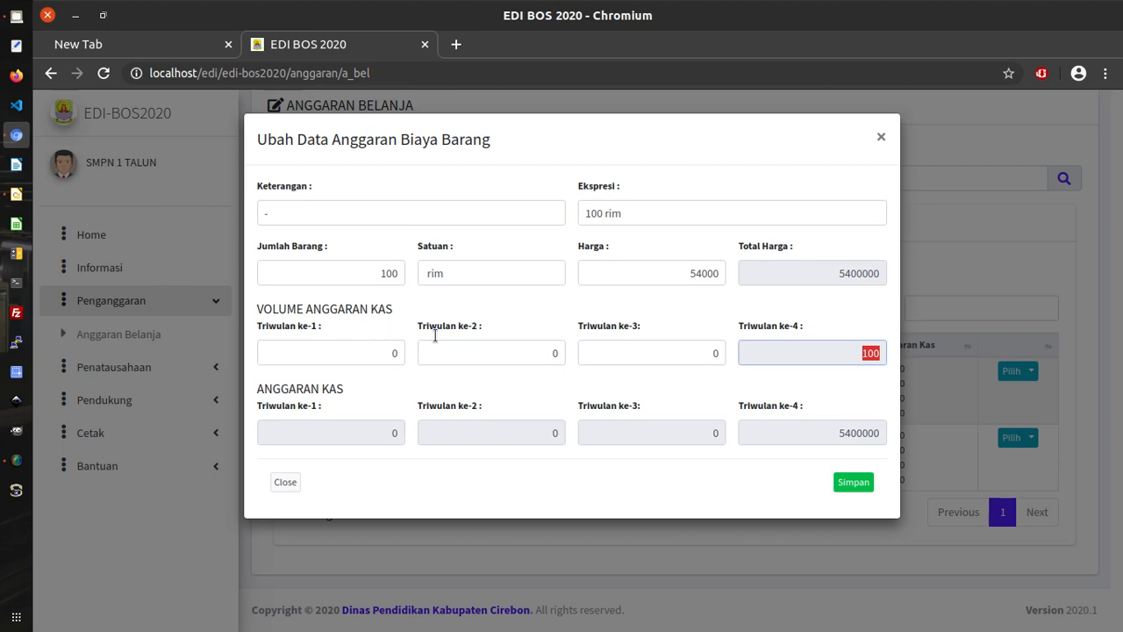
Set quarter 1 to 25, leaving 75 in quarter 4 and 1350000 cash in quarter 1.
{"action": "double_click", "coordinate": [387, 273]}
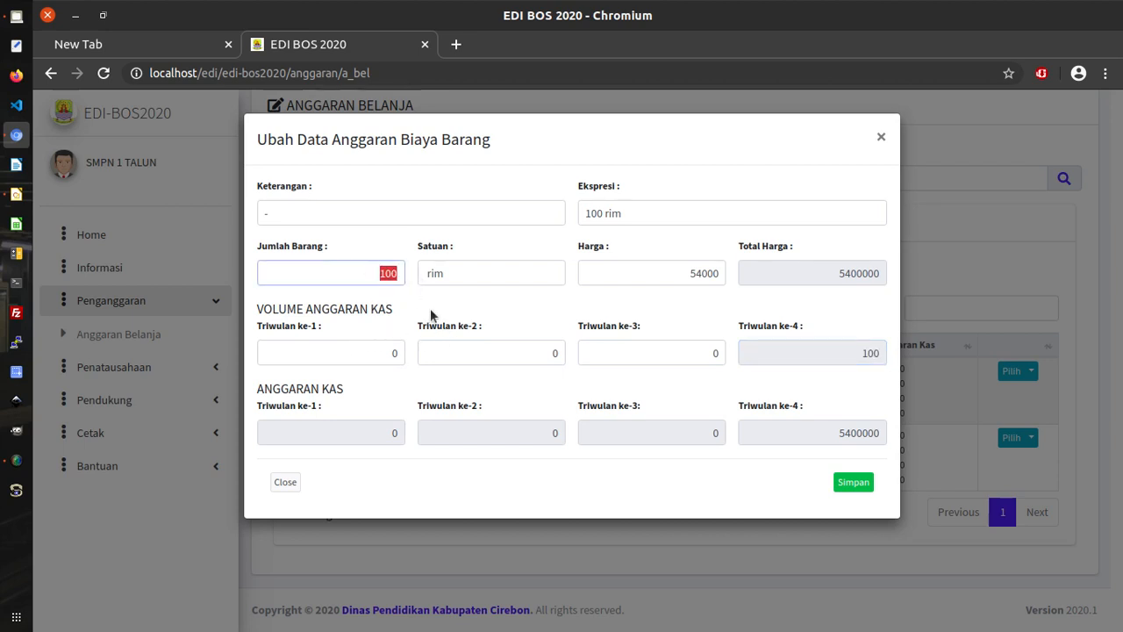
{"action": "left_click", "coordinate": [392, 353]}
{"action": "double_click", "coordinate": [392, 353]}
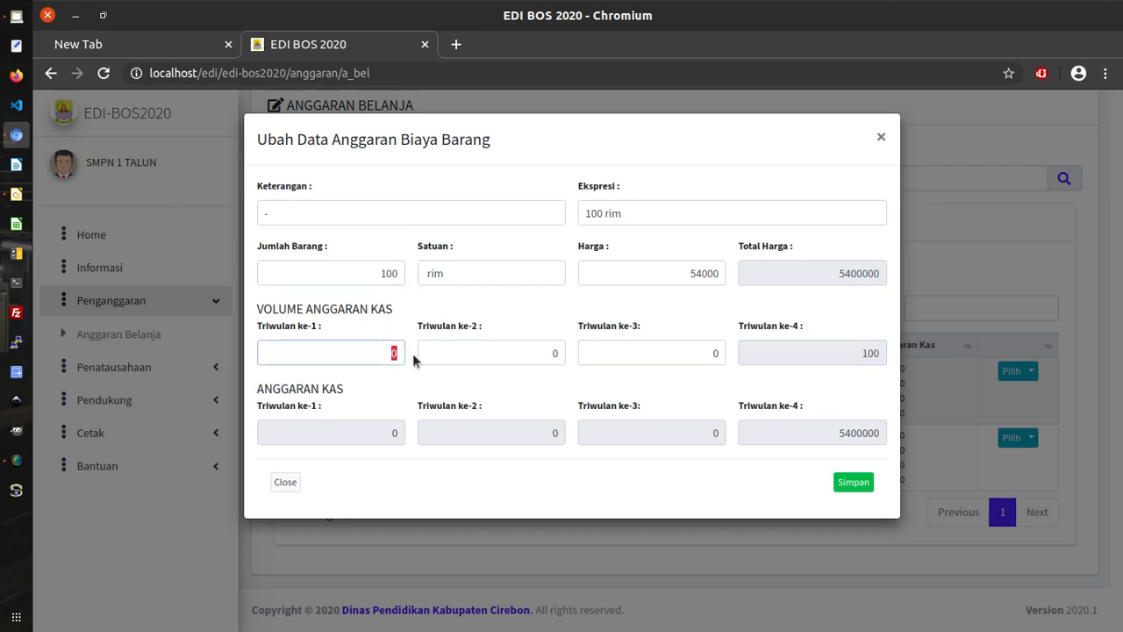
{"action": "type", "text": "25"}
{"action": "left_click_drag", "start_coordinate": [863, 349], "coordinate": [896, 358]}
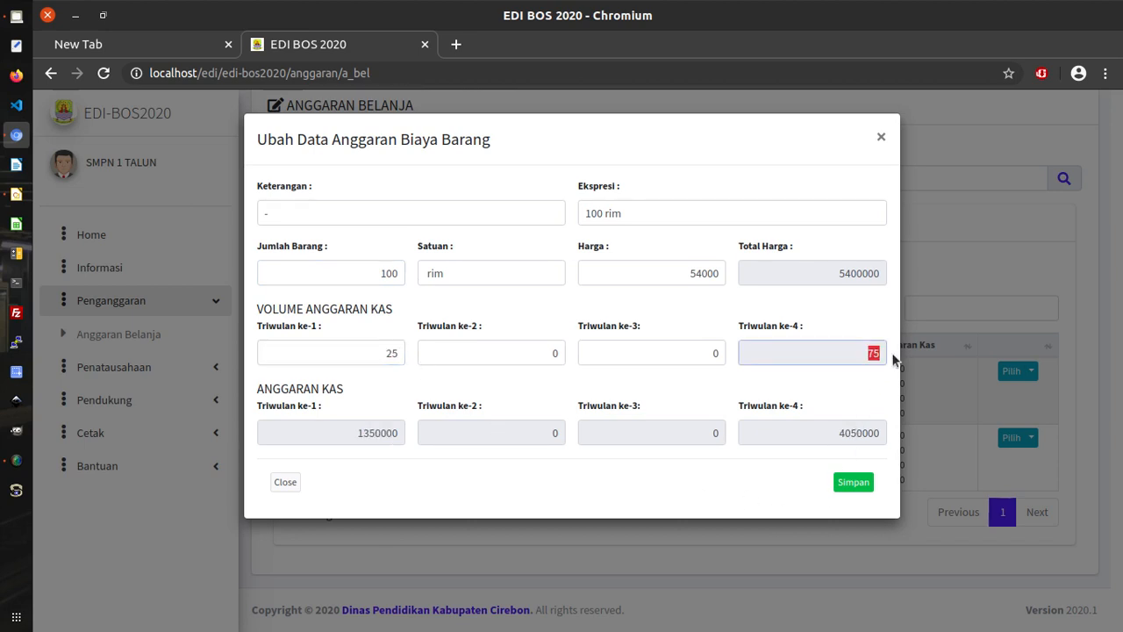
{"action": "left_click_drag", "start_coordinate": [383, 272], "coordinate": [413, 280]}
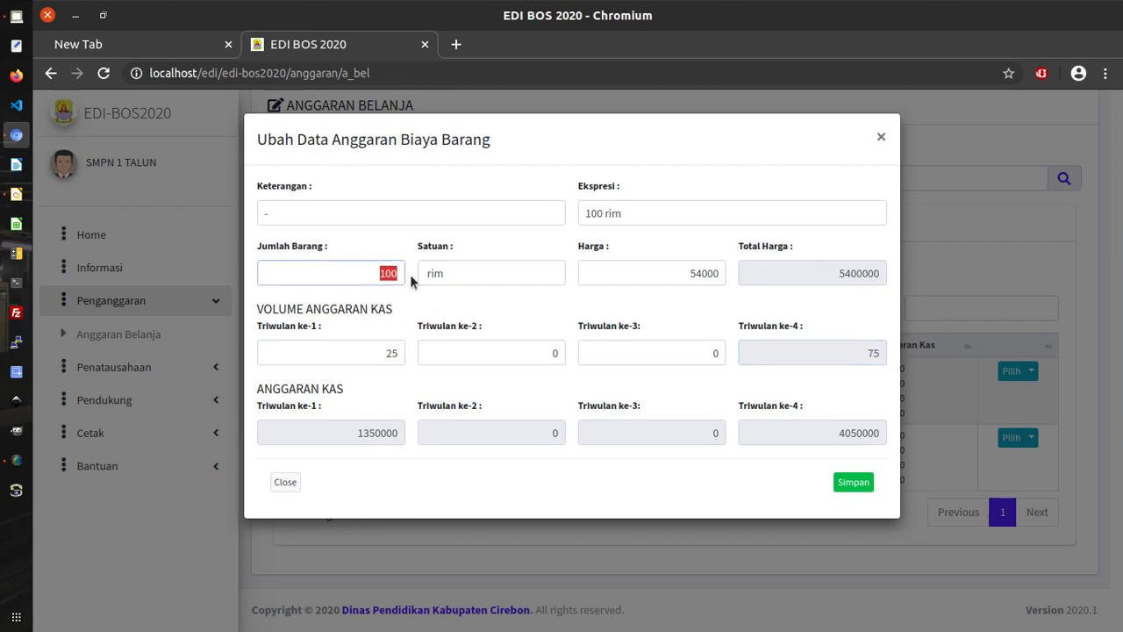
{"action": "left_click_drag", "start_coordinate": [378, 349], "coordinate": [411, 358]}
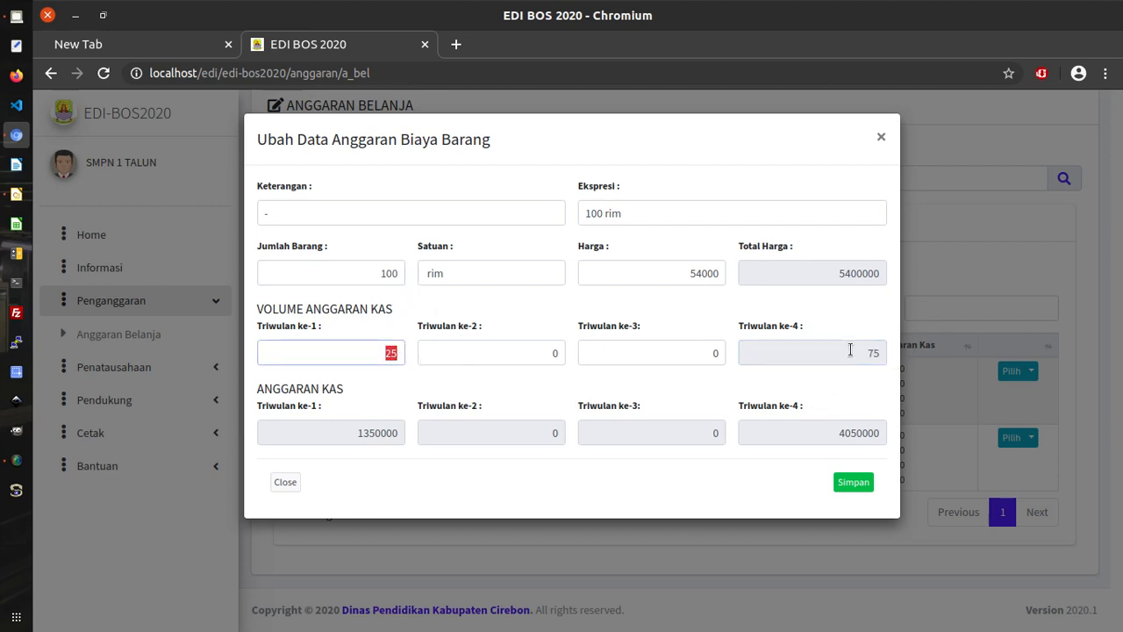
{"action": "left_click_drag", "start_coordinate": [850, 351], "coordinate": [889, 360]}
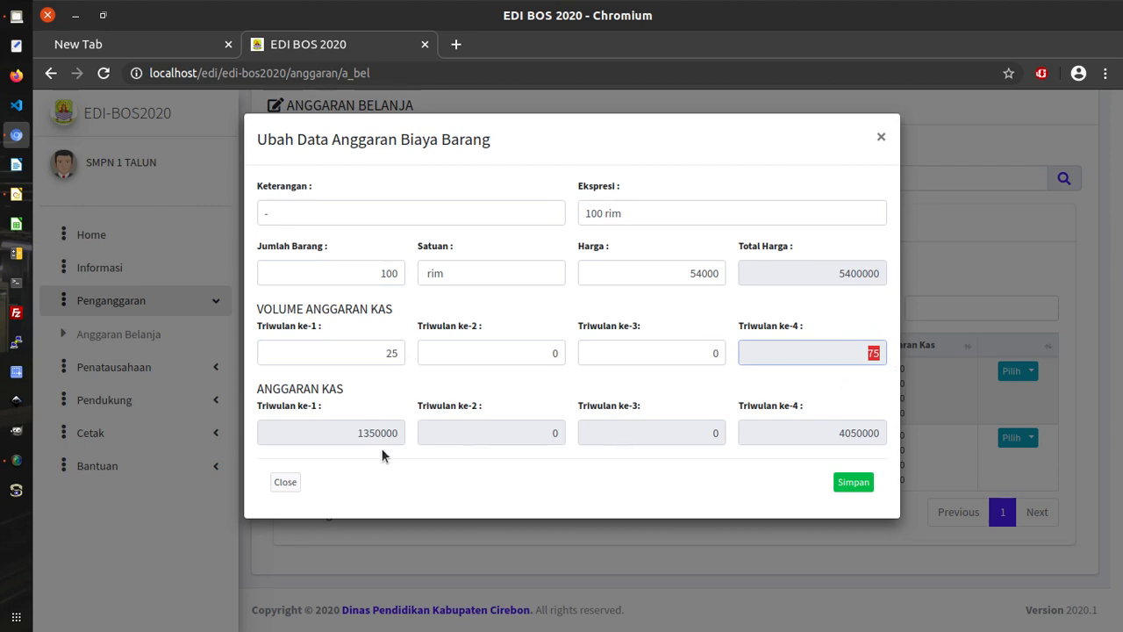
{"action": "left_click_drag", "start_coordinate": [345, 436], "coordinate": [393, 448]}
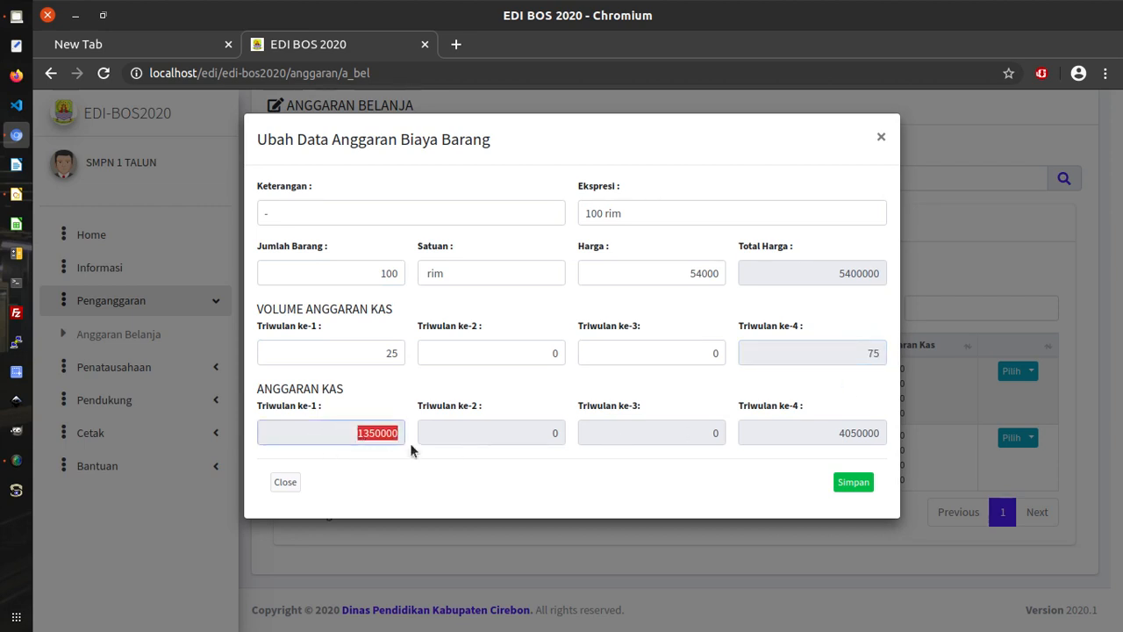
{"action": "left_click", "coordinate": [346, 432]}
{"action": "left_click", "coordinate": [384, 352]}
{"action": "left_click_drag", "start_coordinate": [682, 274], "coordinate": [724, 278]}
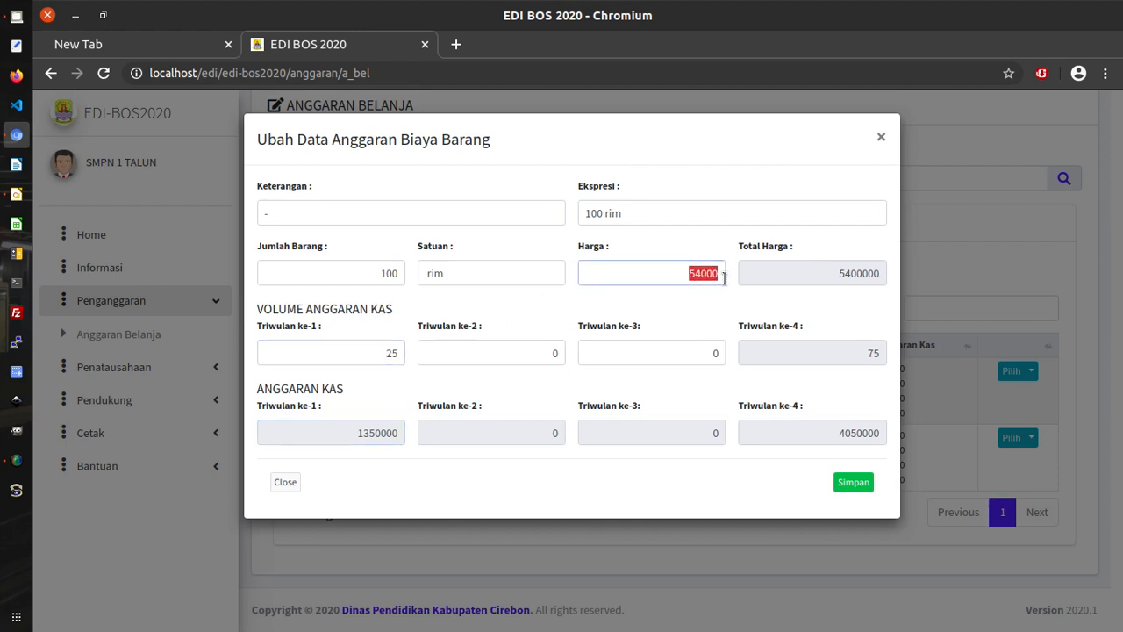
{"action": "left_click_drag", "start_coordinate": [356, 432], "coordinate": [417, 433]}
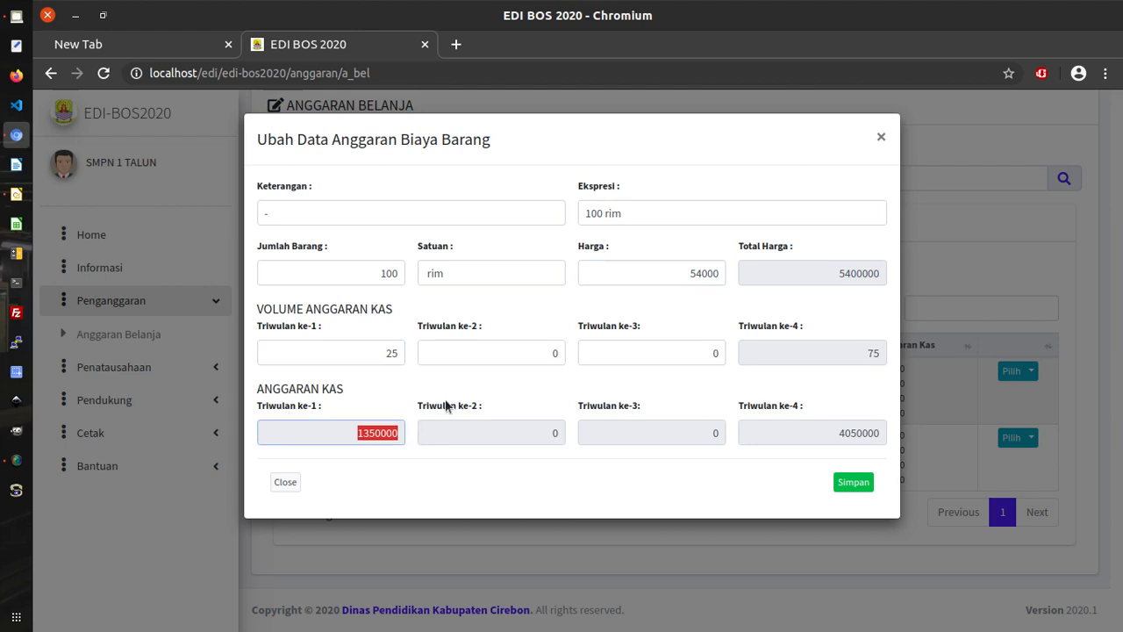
{"action": "left_click", "coordinate": [515, 350]}
{"action": "left_click_drag", "start_coordinate": [515, 350], "coordinate": [565, 360]}
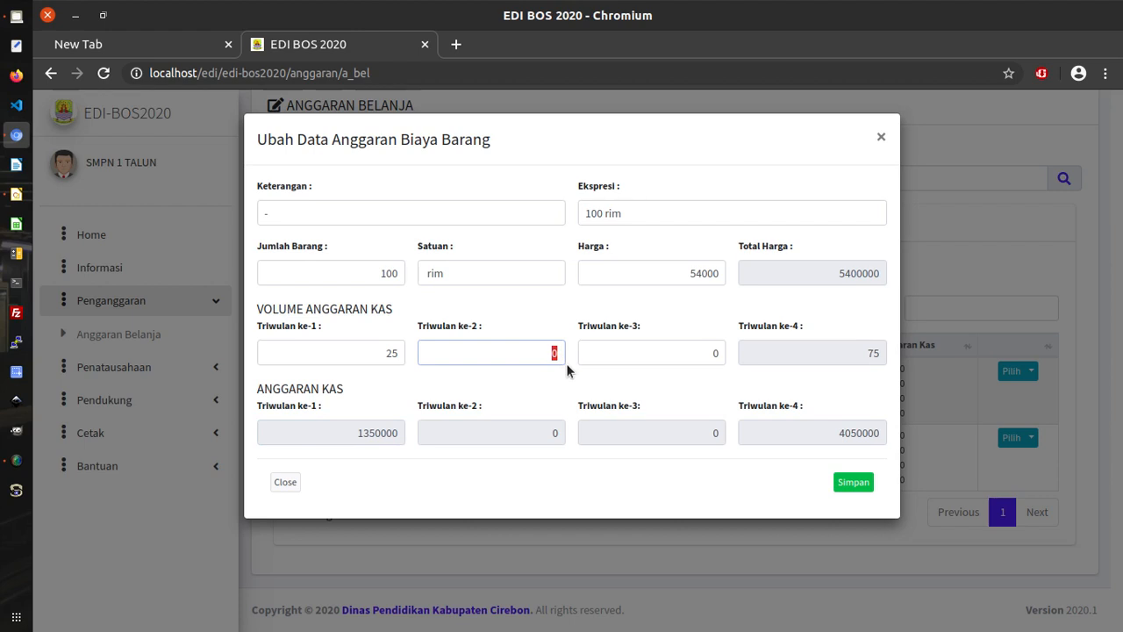
Enter 30 for quarter 2 and 15 for quarter 3, checking the remaining quarter-4 volume.
{"action": "type", "text": "30"}
{"action": "left_click_drag", "start_coordinate": [856, 353], "coordinate": [884, 353]}
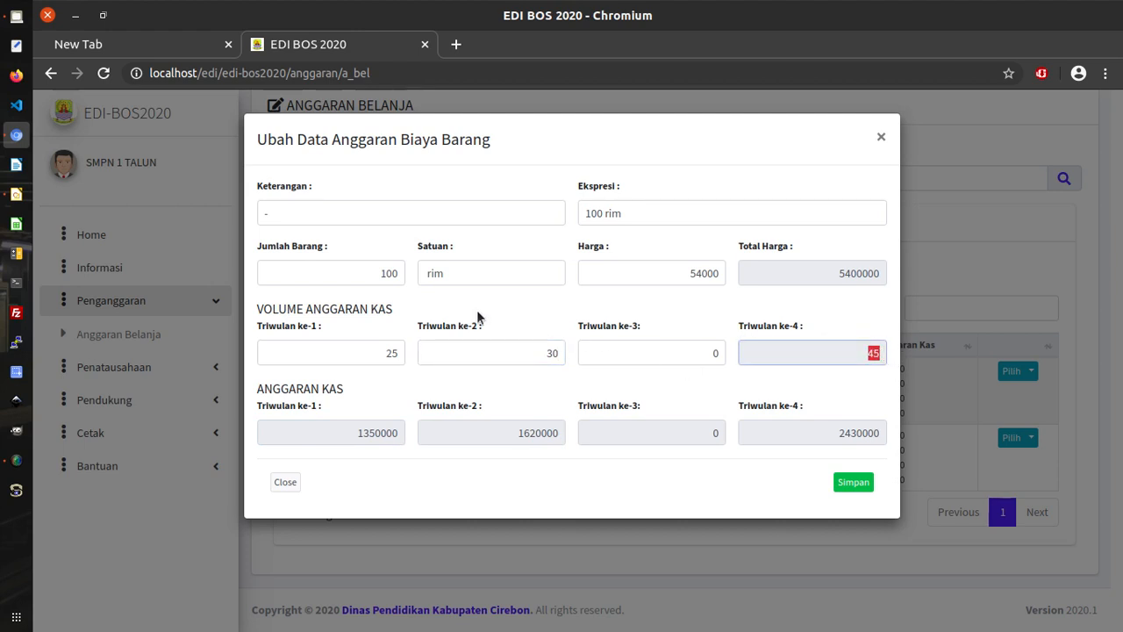
{"action": "left_click_drag", "start_coordinate": [369, 273], "coordinate": [404, 277]}
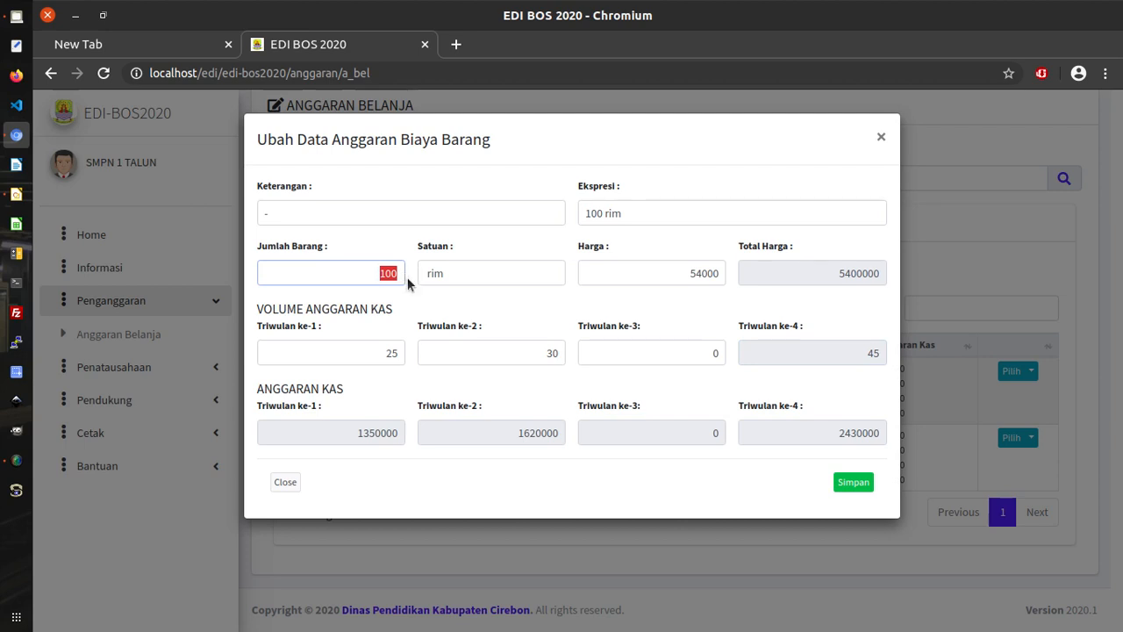
{"action": "left_click_drag", "start_coordinate": [377, 352], "coordinate": [408, 353]}
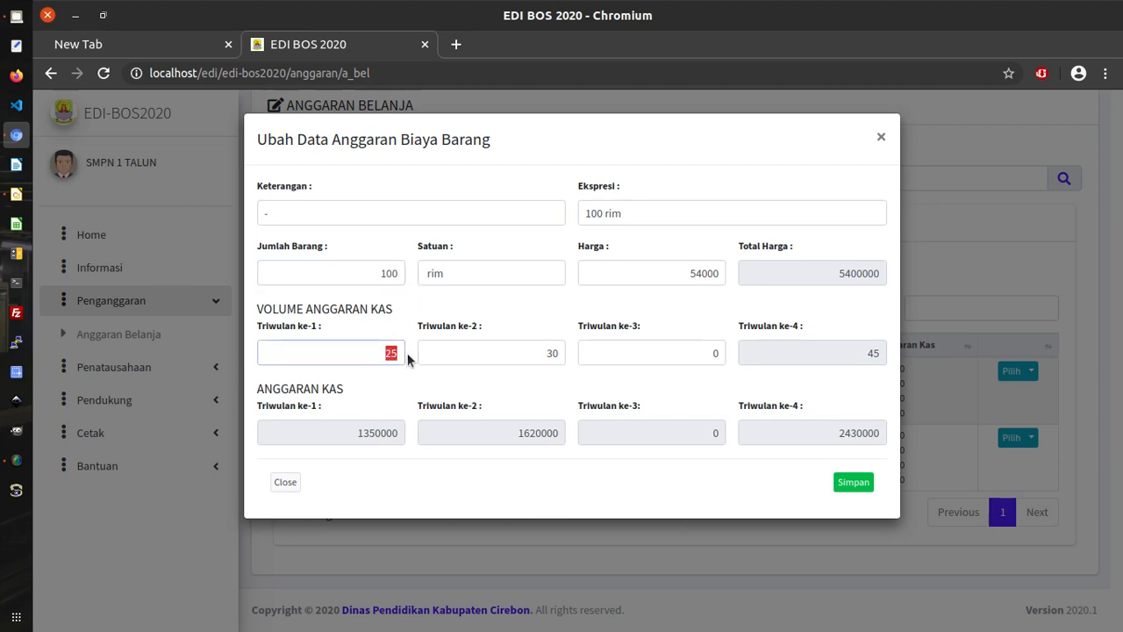
{"action": "left_click_drag", "start_coordinate": [507, 355], "coordinate": [571, 356]}
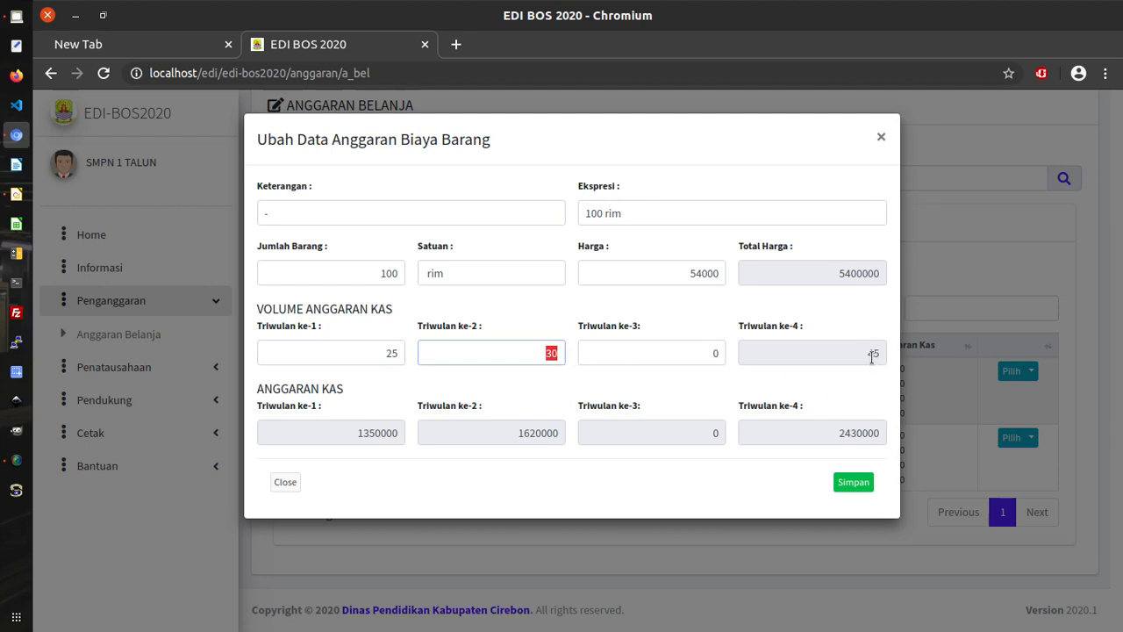
{"action": "left_click_drag", "start_coordinate": [865, 354], "coordinate": [883, 381]}
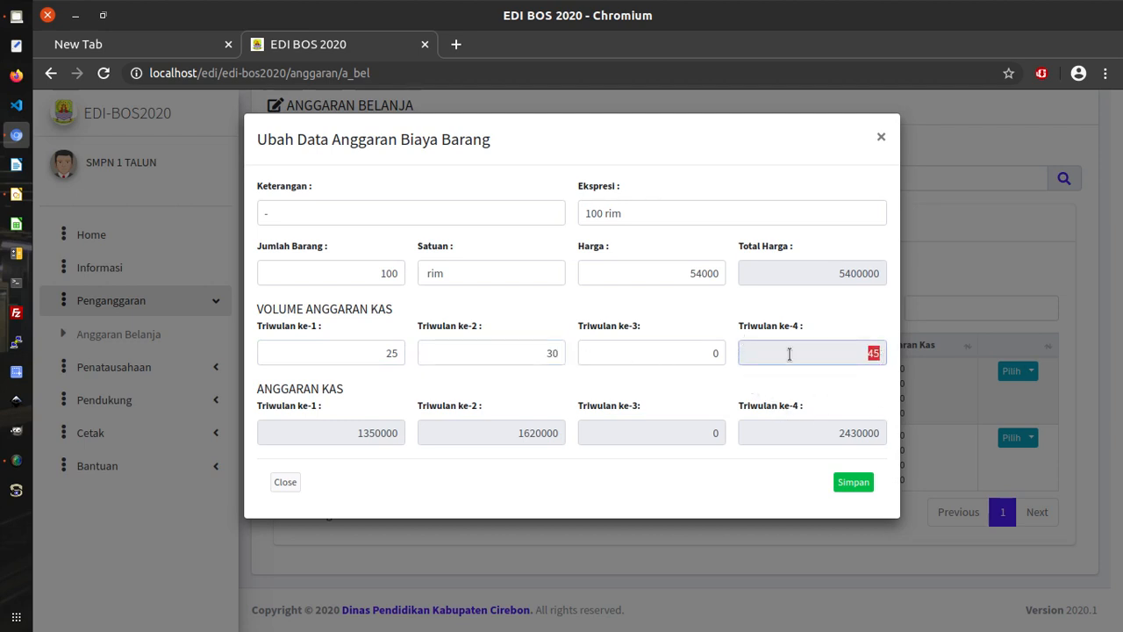
{"action": "left_click", "coordinate": [721, 356]}
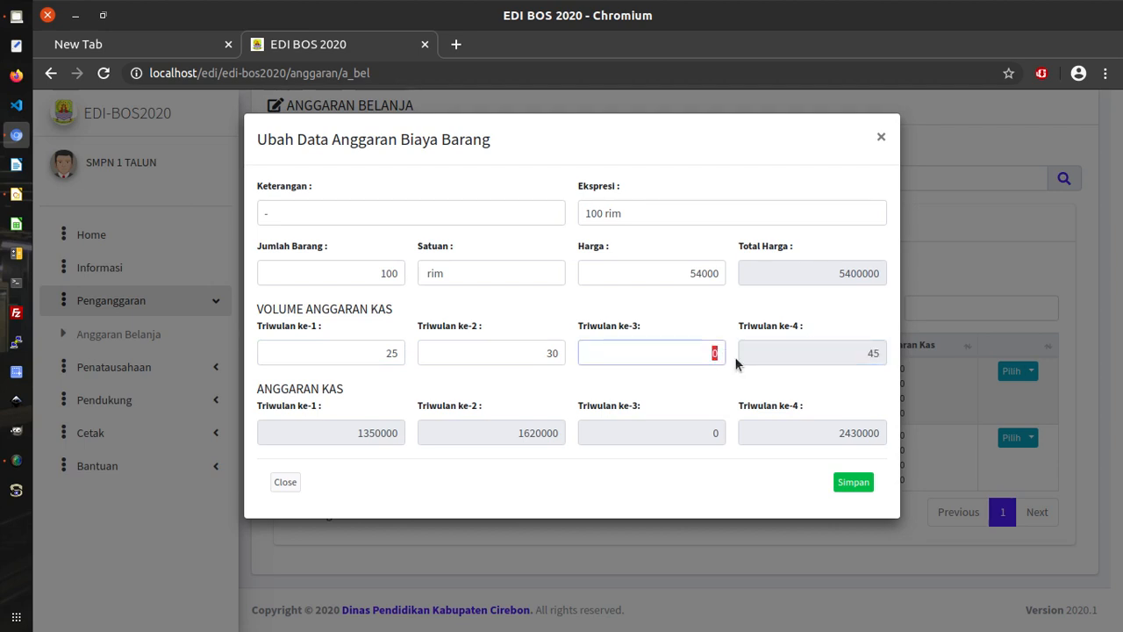
{"action": "type", "text": "15"}
Change quarter 3 to 25 so quarter 4 becomes 20, and save the item.
{"action": "double_click", "coordinate": [870, 352]}
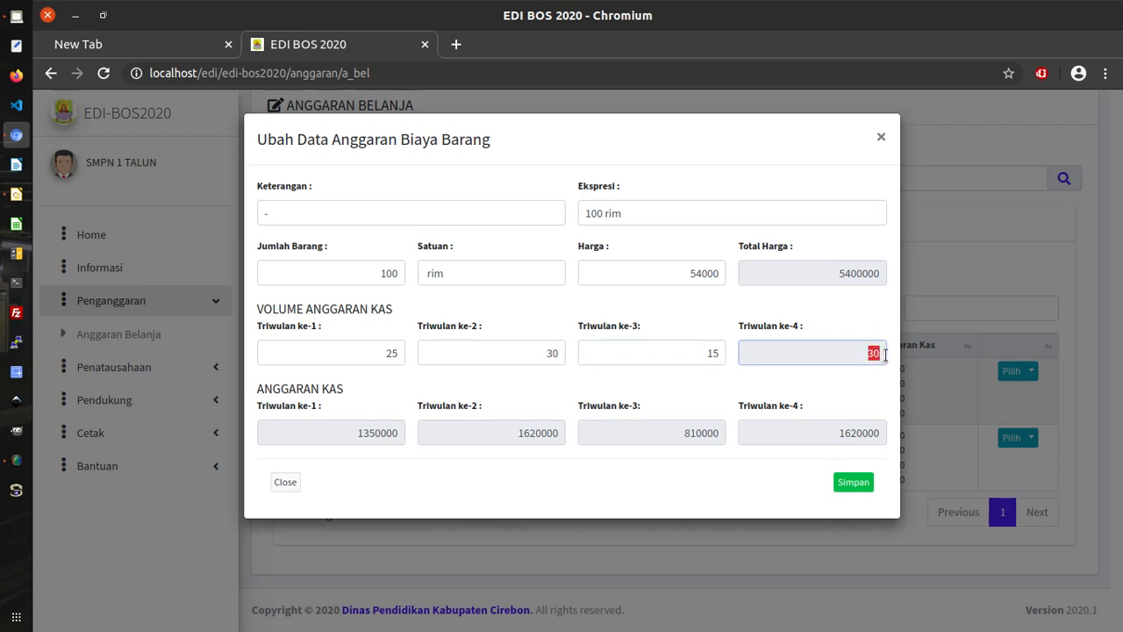
{"action": "left_click", "coordinate": [355, 281]}
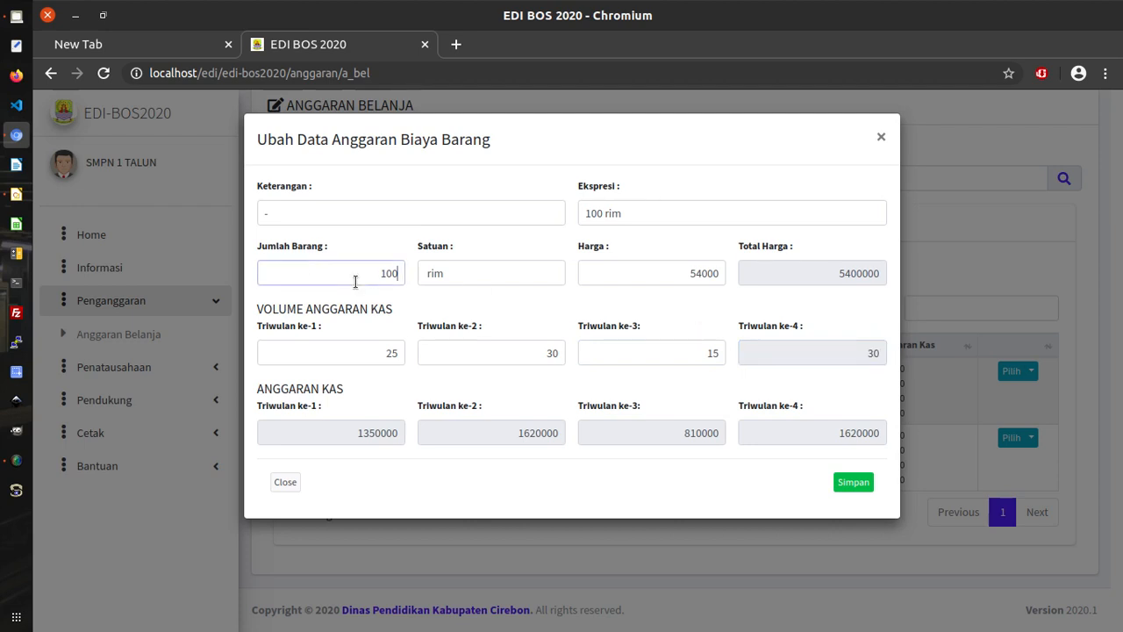
{"action": "left_click", "coordinate": [388, 353]}
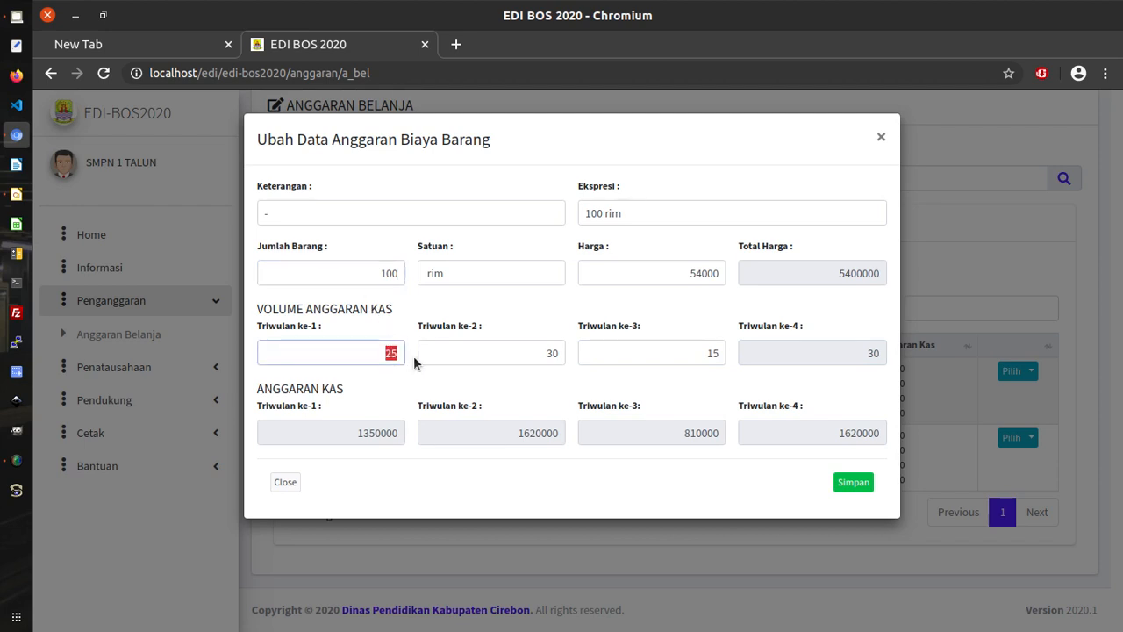
{"action": "left_click", "coordinate": [505, 354]}
{"action": "left_click_drag", "start_coordinate": [504, 354], "coordinate": [578, 352]}
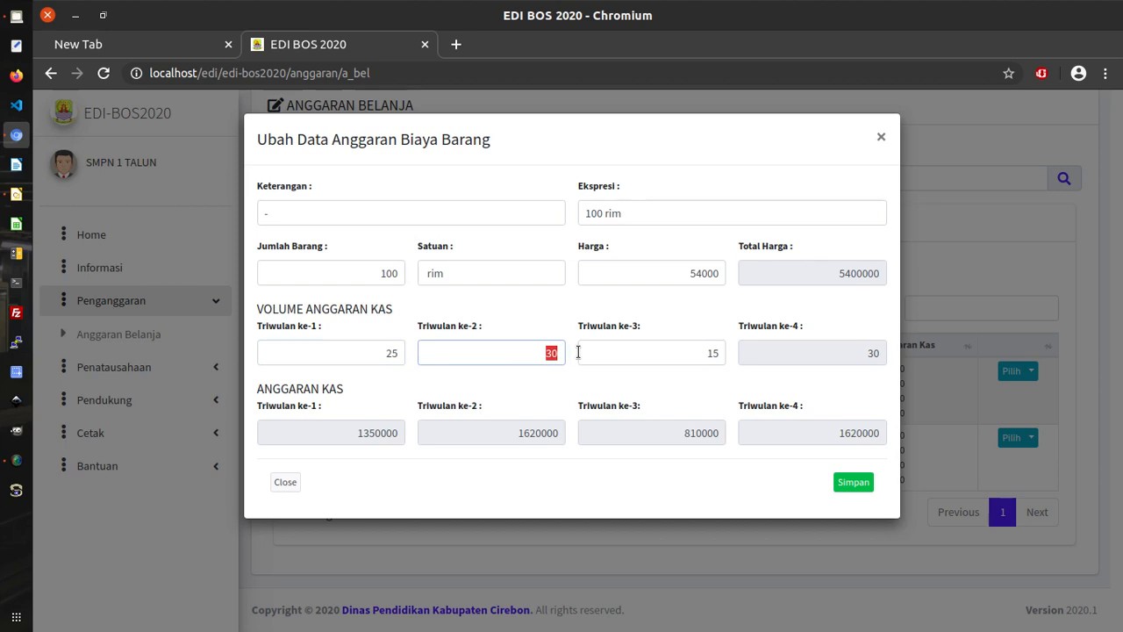
{"action": "left_click_drag", "start_coordinate": [688, 350], "coordinate": [725, 353]}
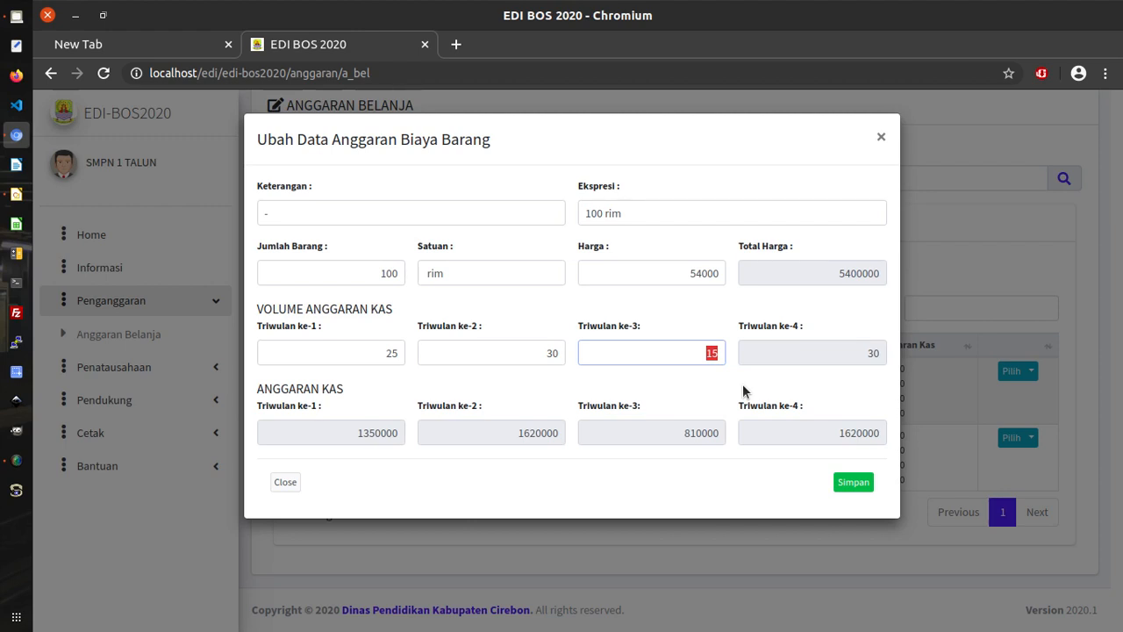
{"action": "type", "text": "25"}
{"action": "left_click_drag", "start_coordinate": [285, 213], "coordinate": [253, 209]}
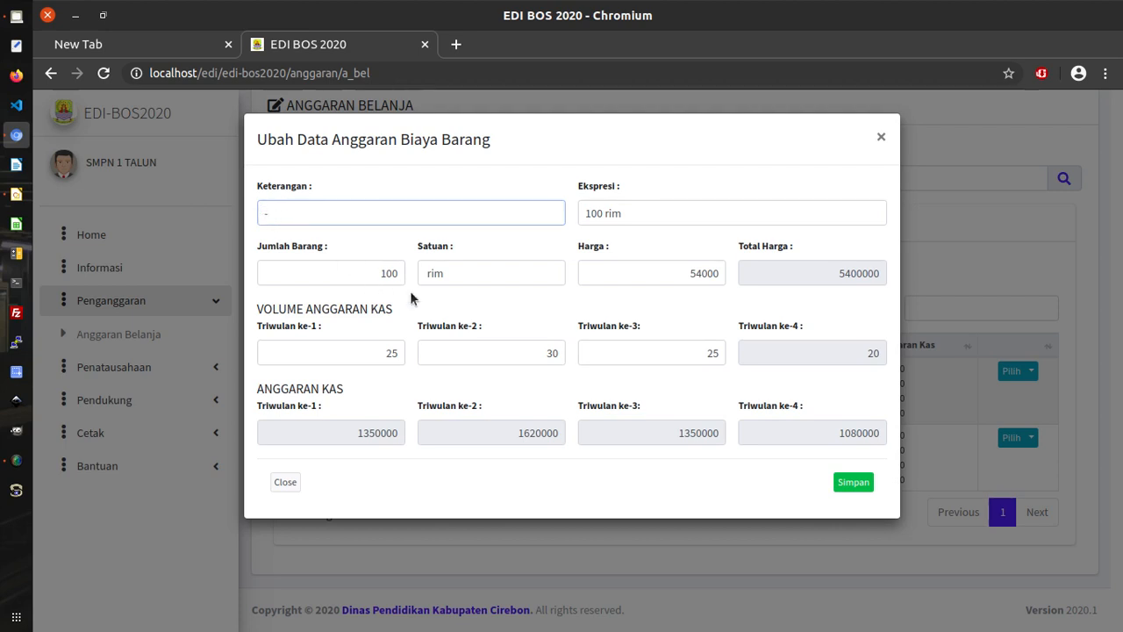
{"action": "left_click", "coordinate": [856, 487]}
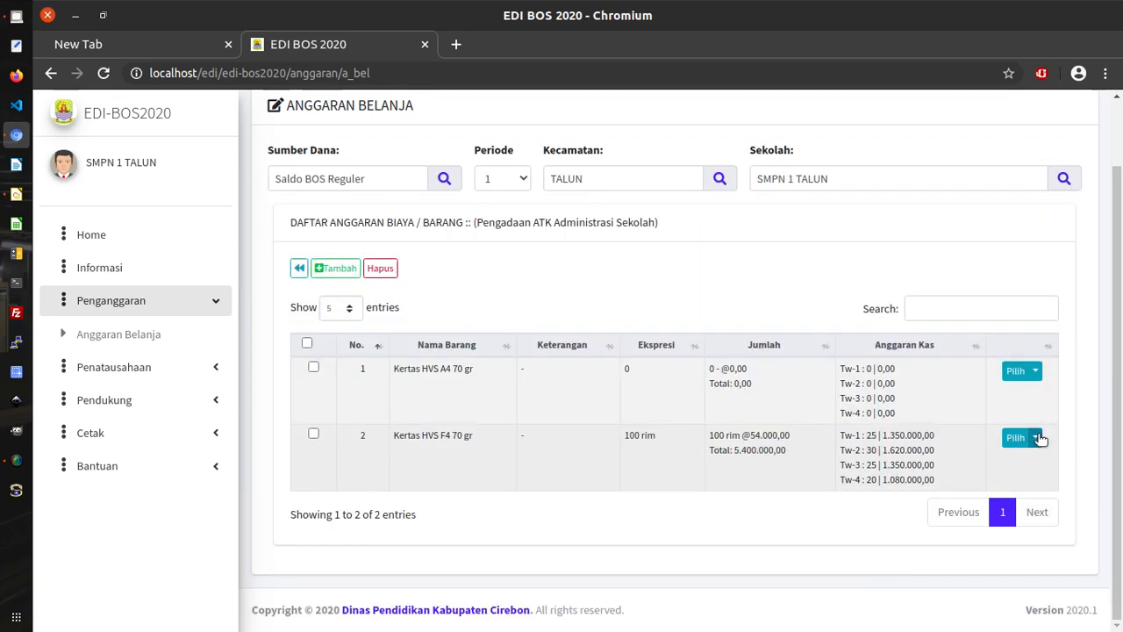
Open the Kertas HVS A4 70 gr line's edit form from its Pilih menu (Ubah).
{"action": "left_click", "coordinate": [1036, 372]}
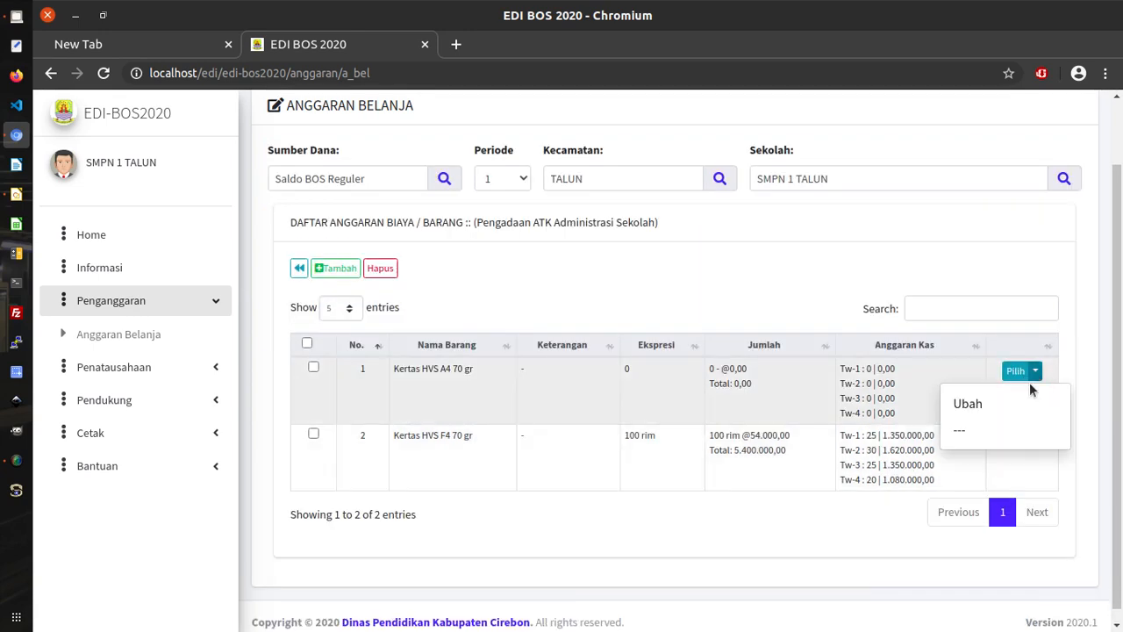
{"action": "left_click", "coordinate": [969, 403]}
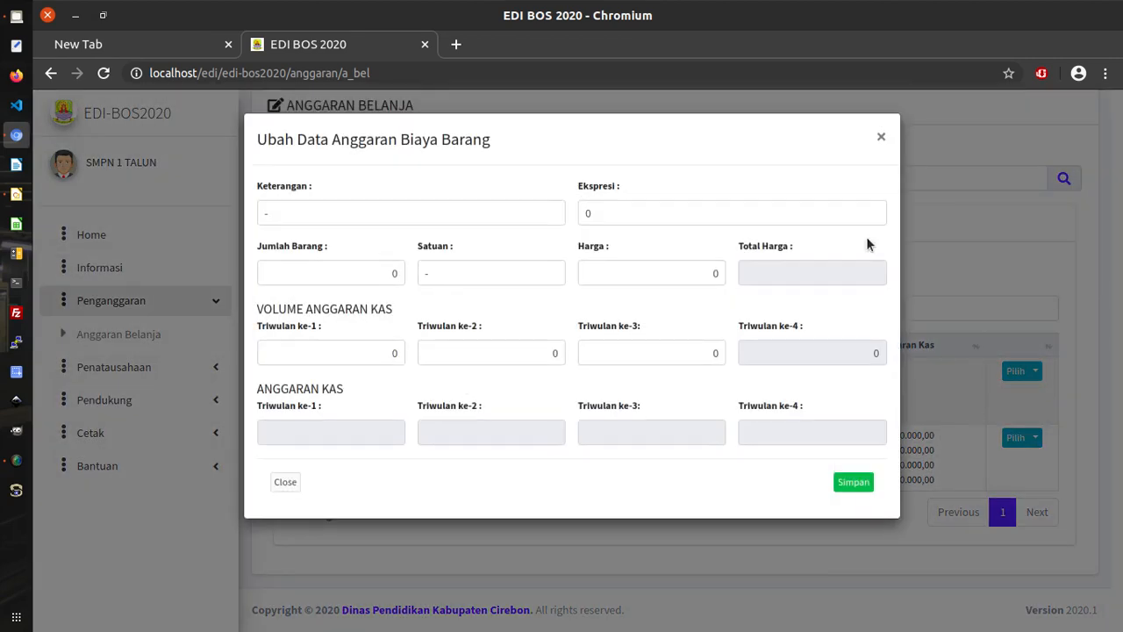
Set the A4 paper to 50 rim at 52000 each.
{"action": "left_click", "coordinate": [600, 214]}
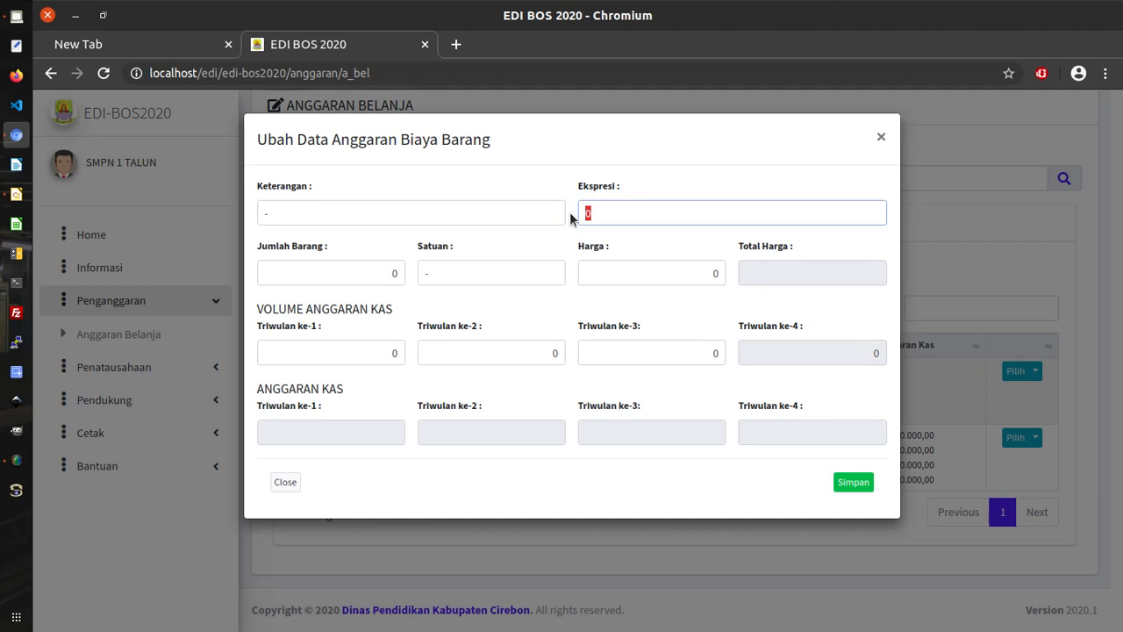
{"action": "type", "text": "50 rim"}
{"action": "left_click", "coordinate": [703, 278]}
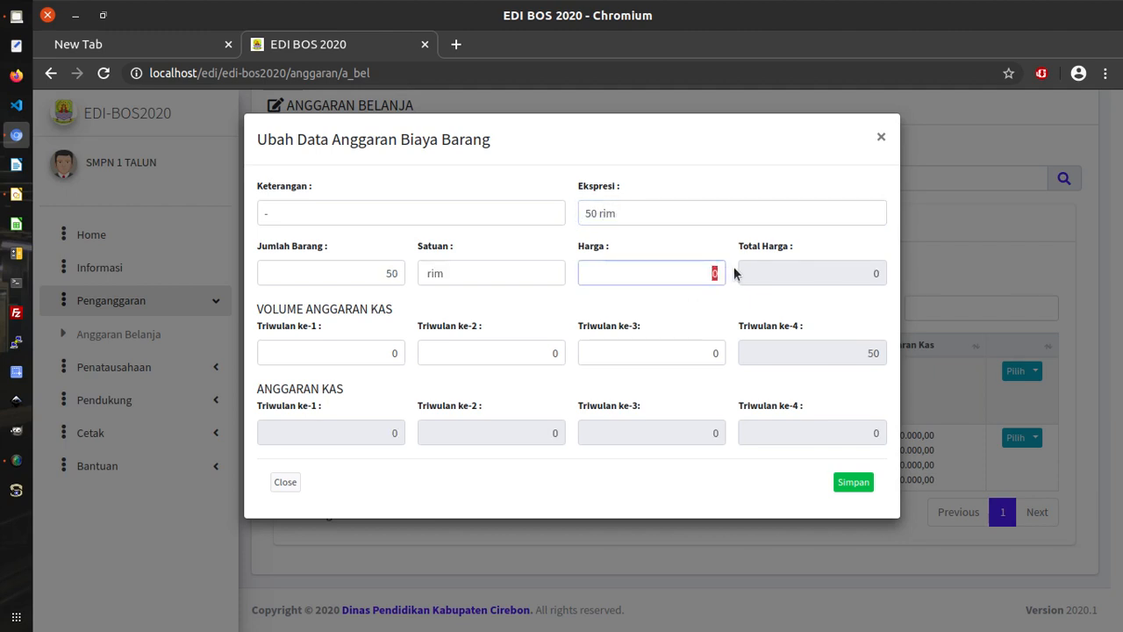
{"action": "type", "text": "52000"}
Split the volumes 10, 10, 20 over quarters 1–3, leaving 10 for quarter 4, and save.
{"action": "left_click", "coordinate": [379, 351]}
{"action": "type", "text": "10"}
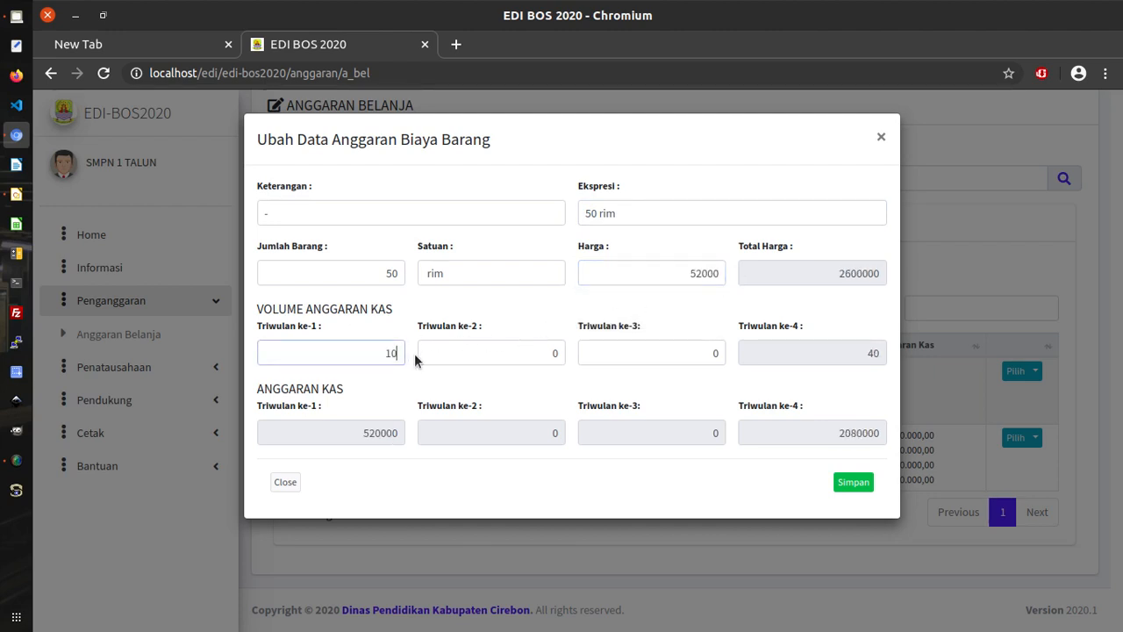
{"action": "left_click", "coordinate": [544, 354]}
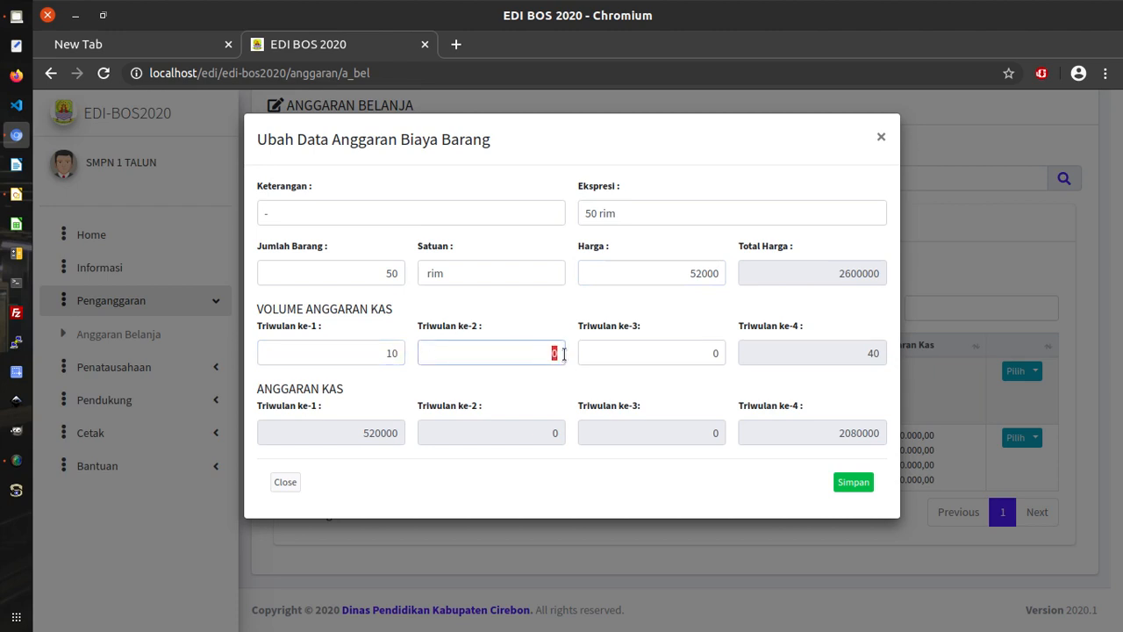
{"action": "type", "text": "20"}
{"action": "left_click", "coordinate": [715, 353]}
{"action": "type", "text": "200"}
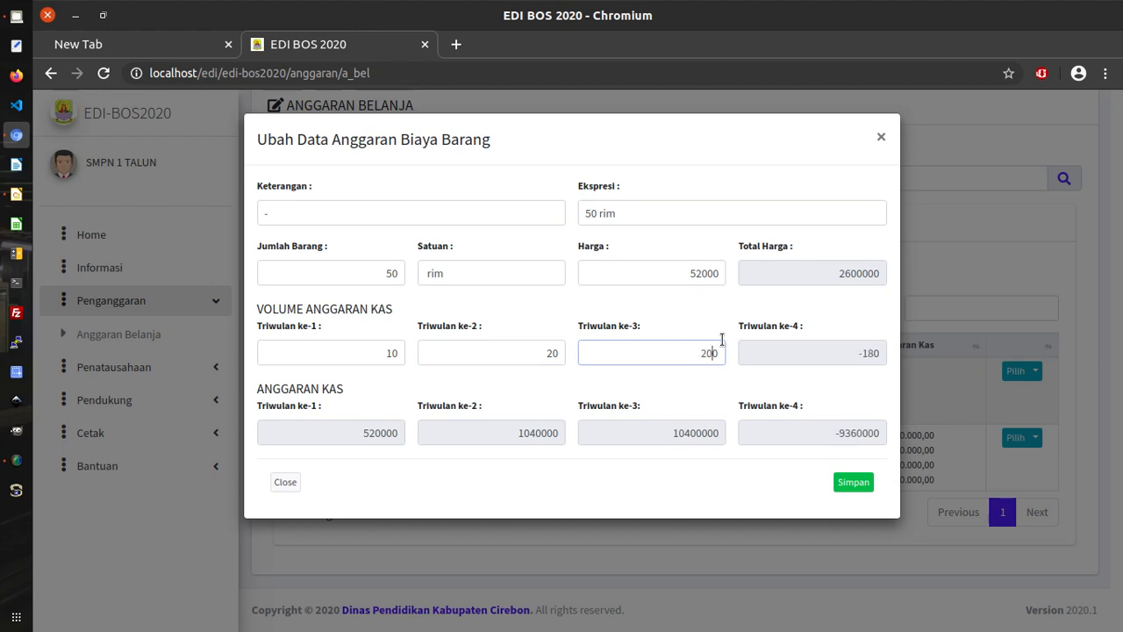
{"action": "key", "text": "BackSpace"}
{"action": "left_click", "coordinate": [549, 351]}
{"action": "type", "text": "10"}
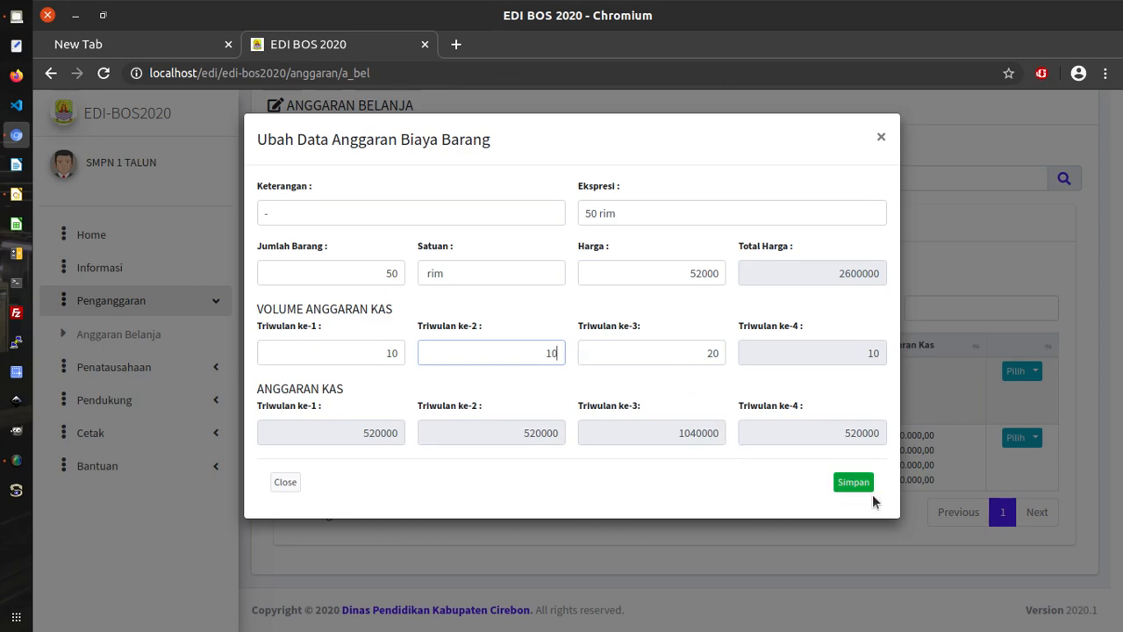
{"action": "left_click", "coordinate": [872, 488]}
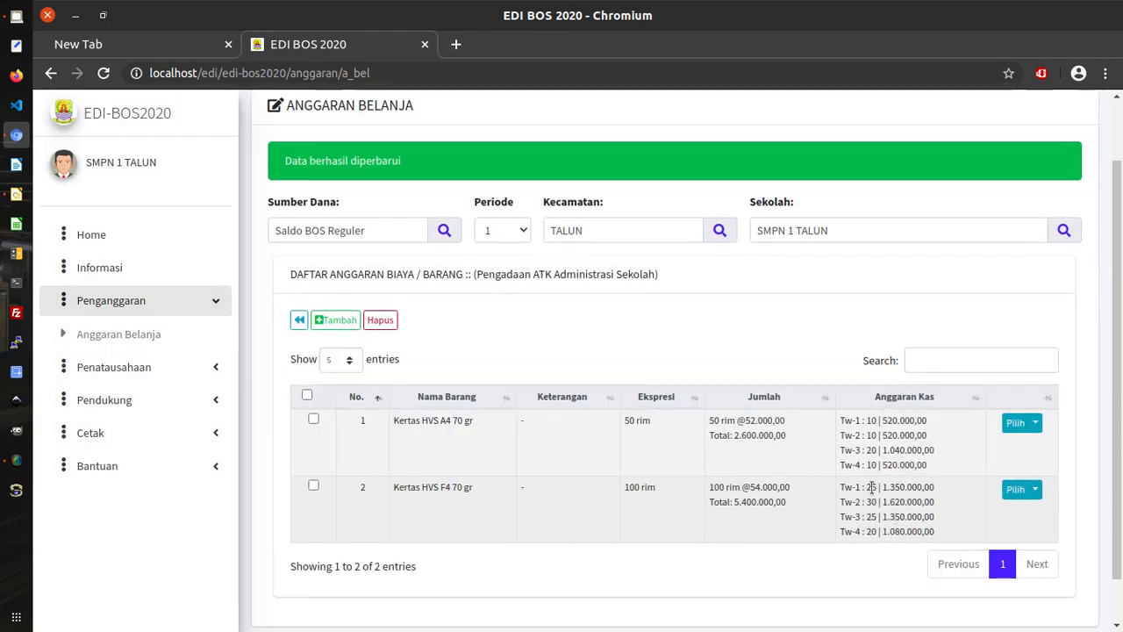
{"action": "scroll", "coordinate": [947, 466], "scroll_direction": "down", "scroll_amount": 1}
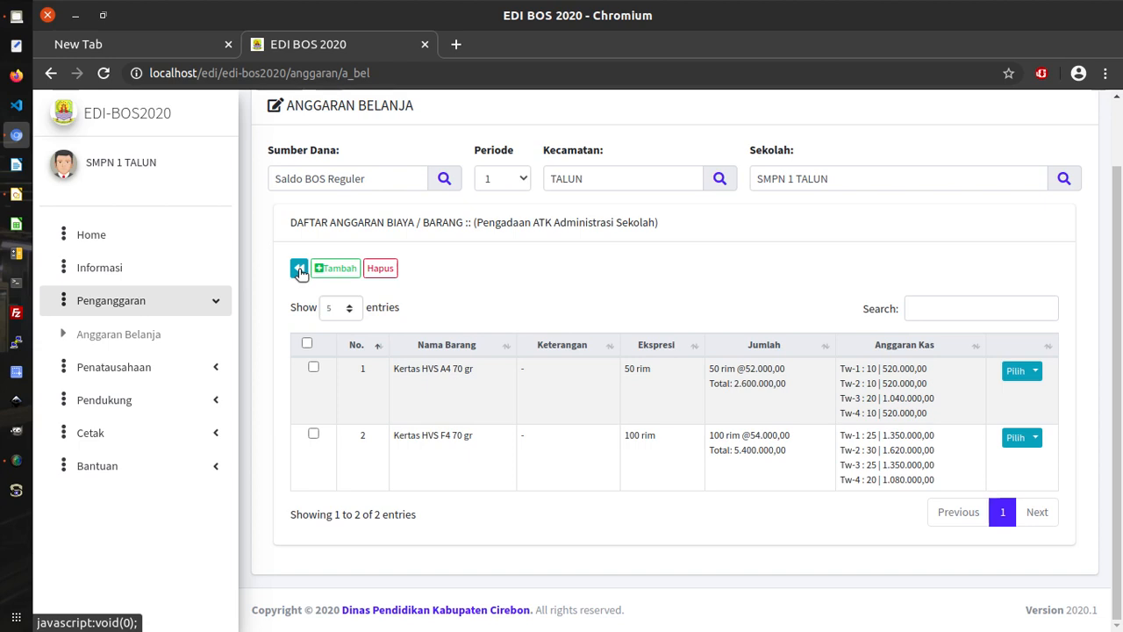
Back on the budget overview, point out the 8.000.000,00 total and 11.835.105,00 remaining, then add a new line.
{"action": "left_click", "coordinate": [299, 270]}
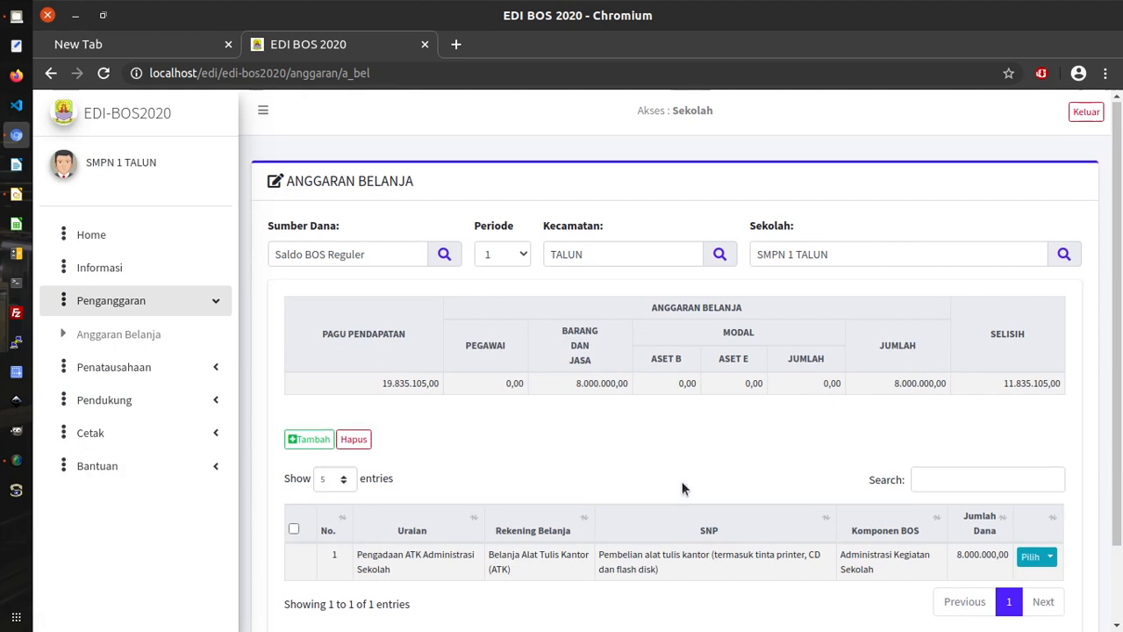
{"action": "scroll", "coordinate": [682, 488], "scroll_direction": "down", "scroll_amount": 2}
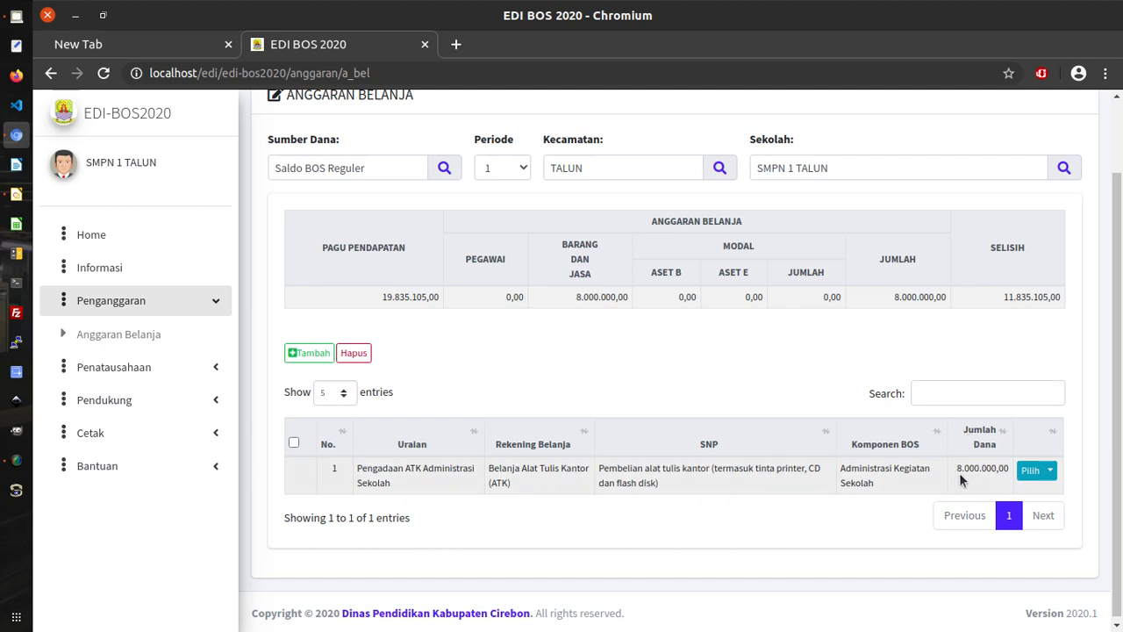
{"action": "left_click_drag", "start_coordinate": [957, 467], "coordinate": [998, 468]}
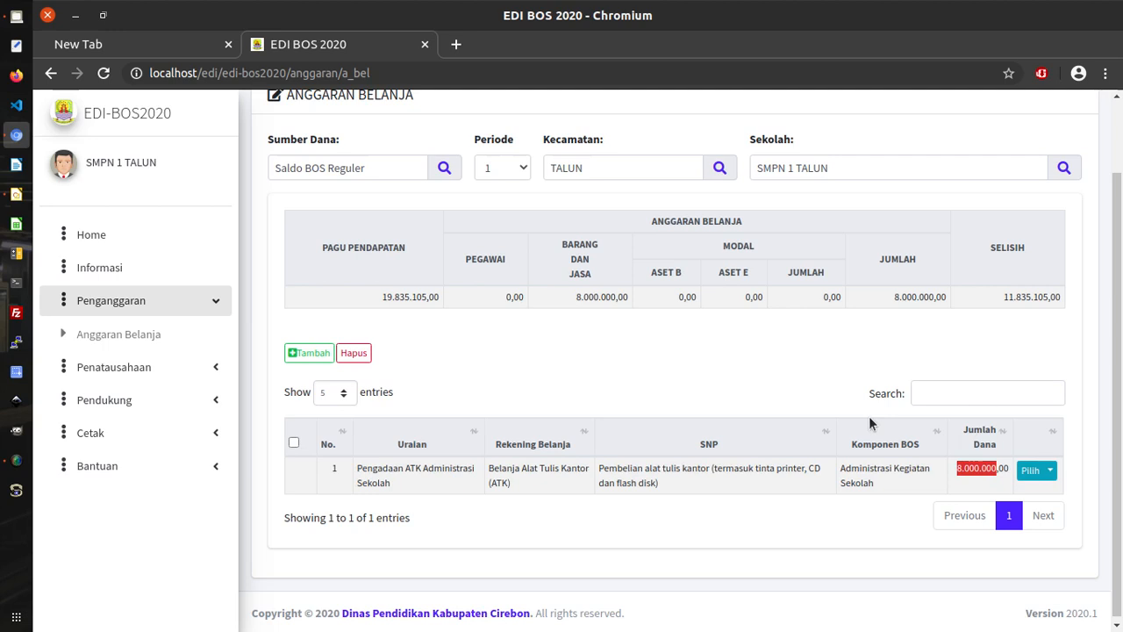
{"action": "left_click_drag", "start_coordinate": [569, 298], "coordinate": [617, 299]}
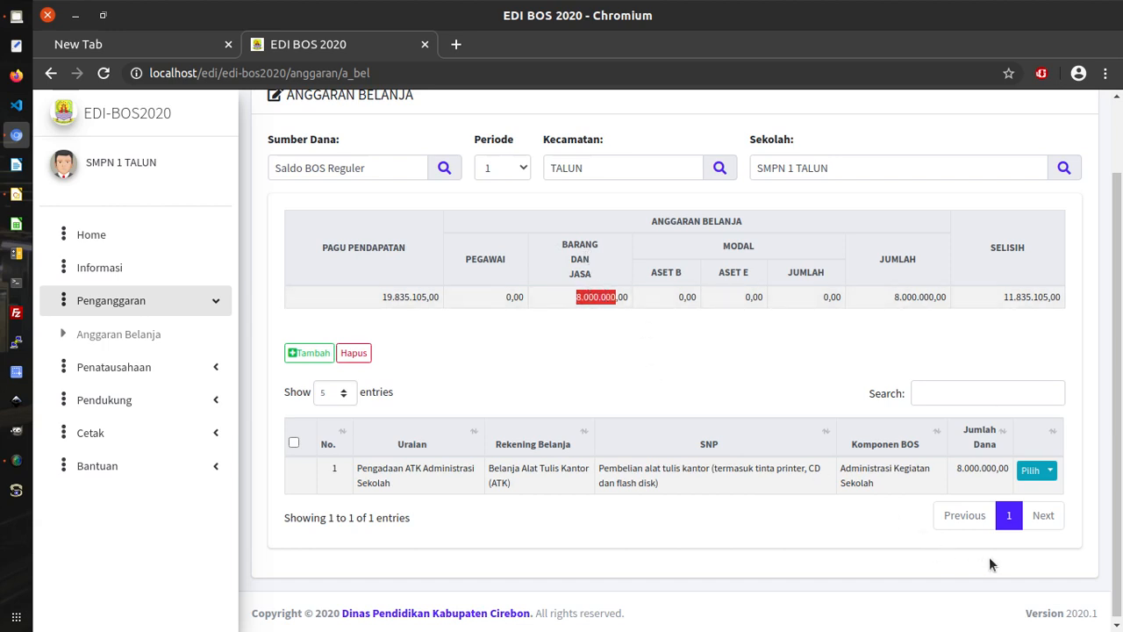
{"action": "left_click", "coordinate": [958, 472]}
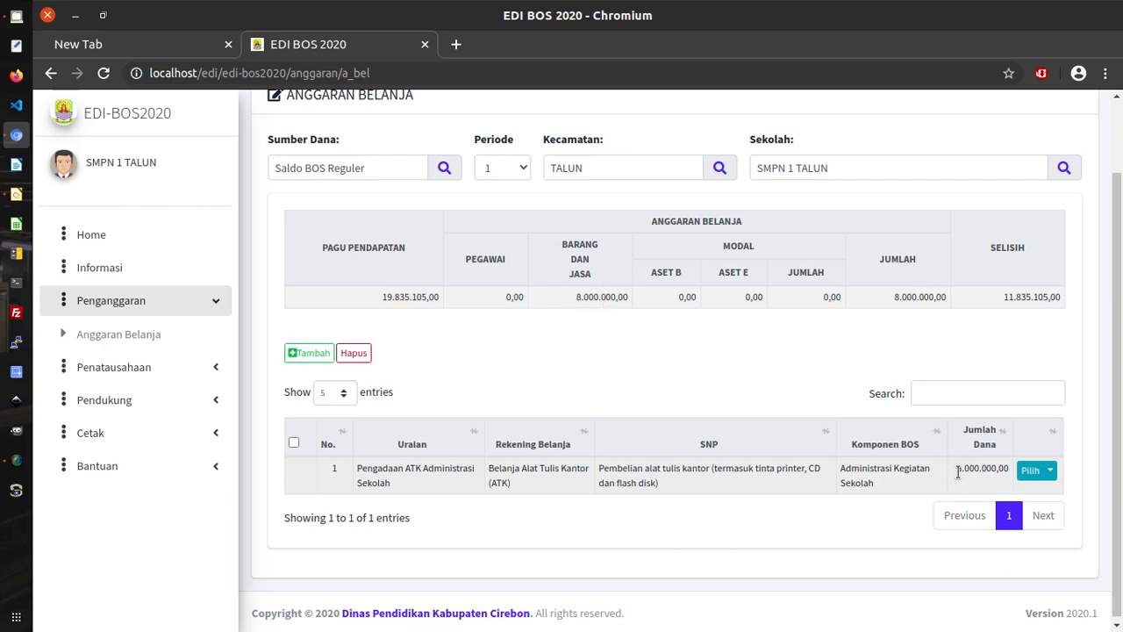
{"action": "left_click_drag", "start_coordinate": [959, 472], "coordinate": [1001, 474]}
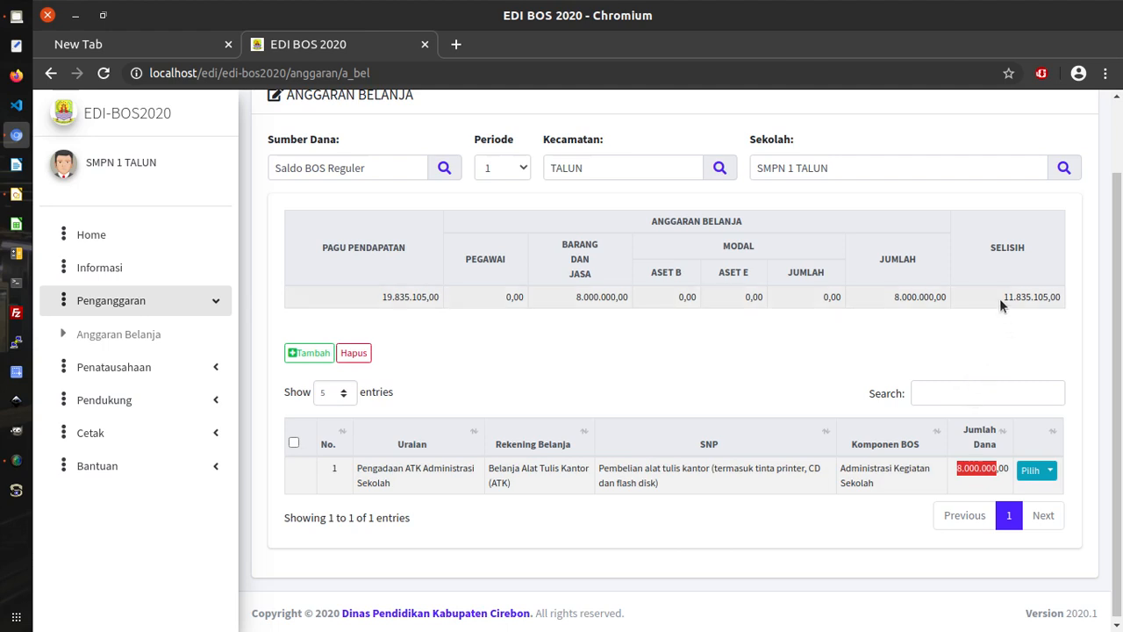
{"action": "left_click_drag", "start_coordinate": [1002, 299], "coordinate": [1047, 298]}
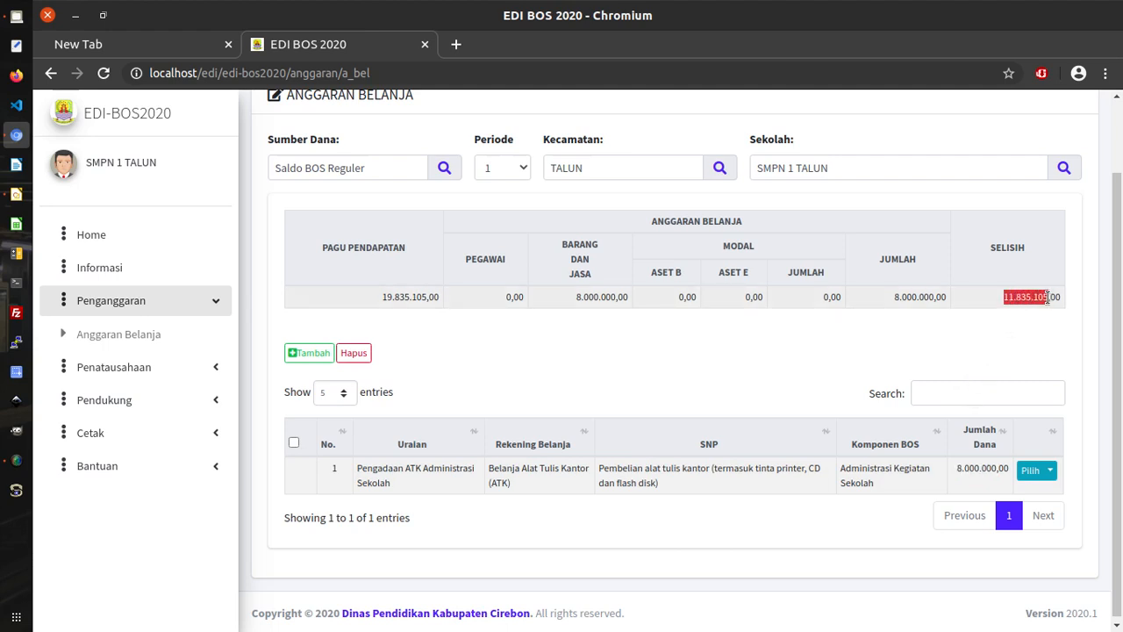
{"action": "left_click", "coordinate": [656, 361]}
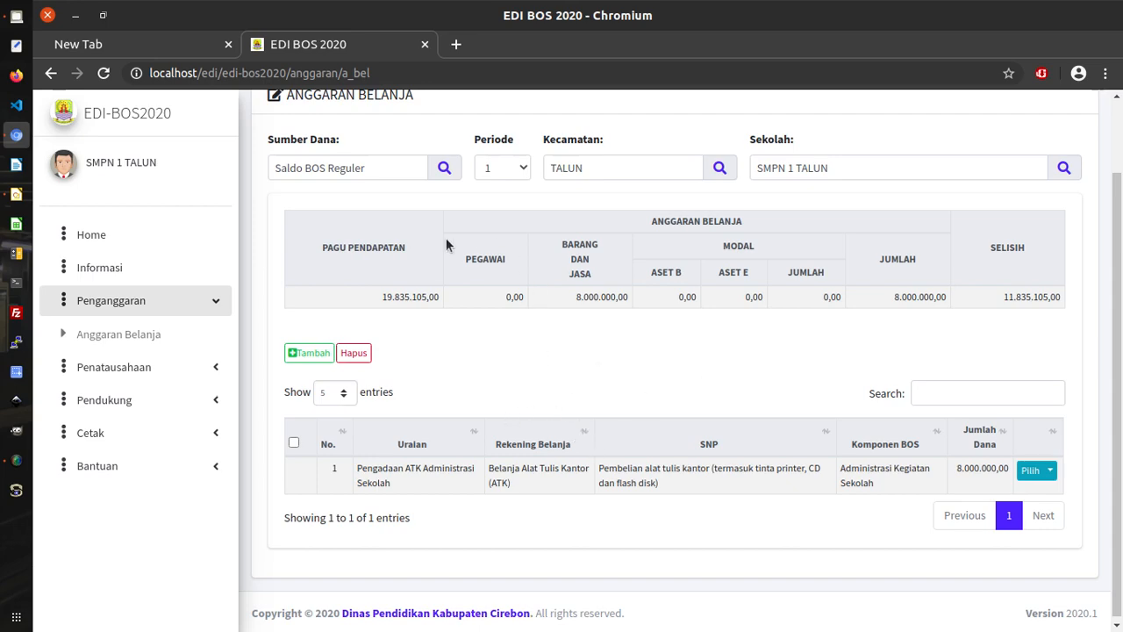
{"action": "left_click", "coordinate": [308, 353]}
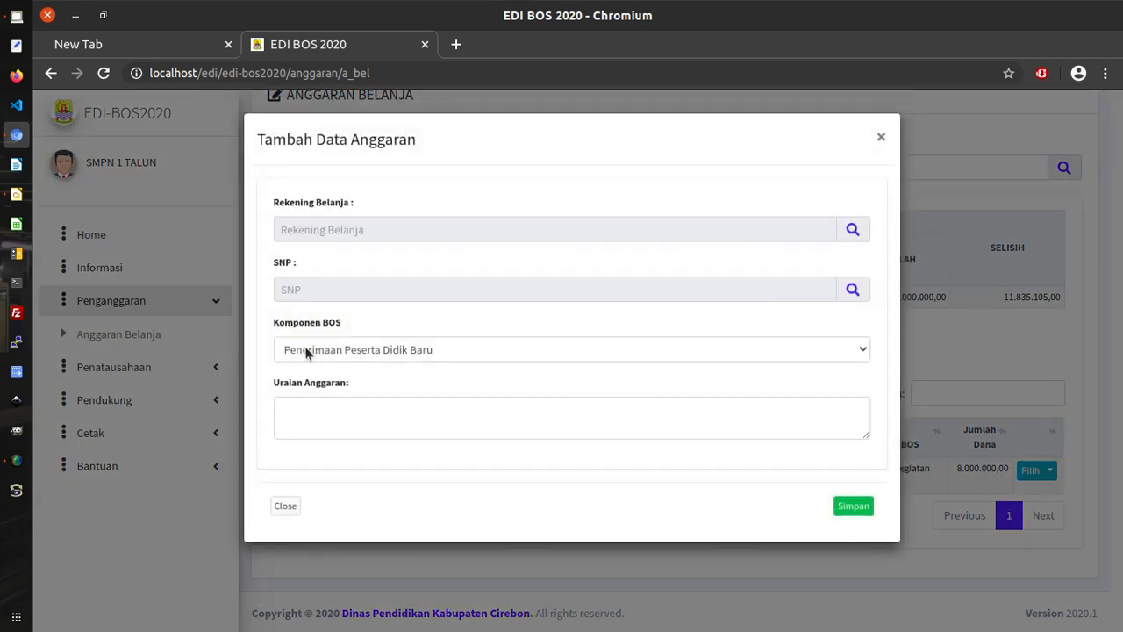
Enter 'Pembayaran honorarium Guru Tidak Tetap' as Uraian Anggaran and open the Rekening Belanja account list.
{"action": "left_click", "coordinate": [594, 413]}
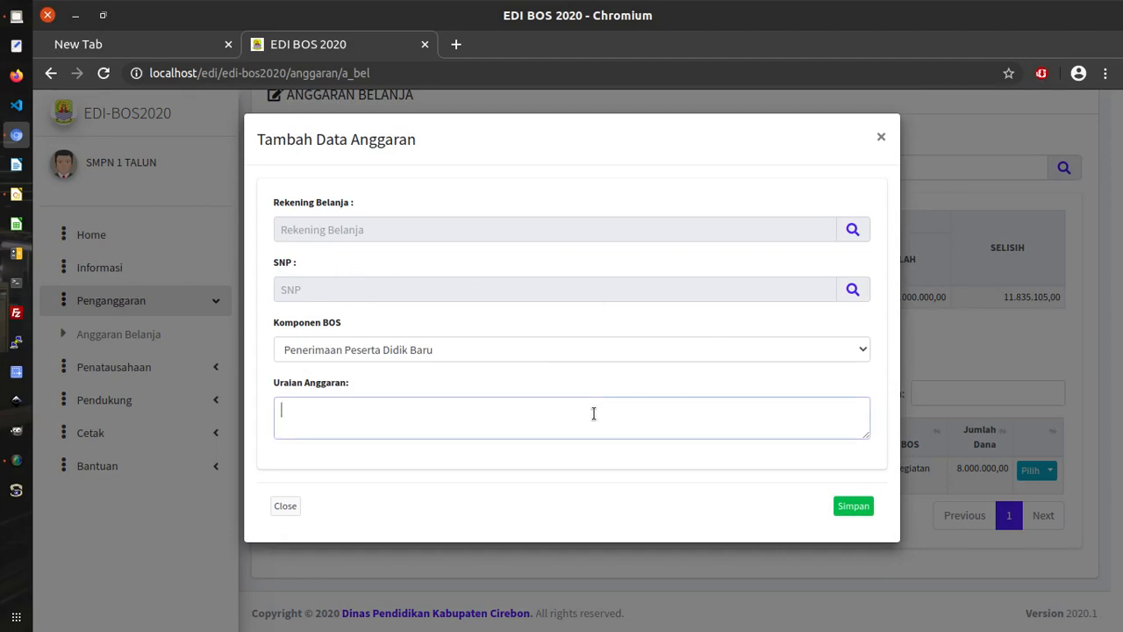
{"action": "type", "text": "Pembayaran honorarium peg"}
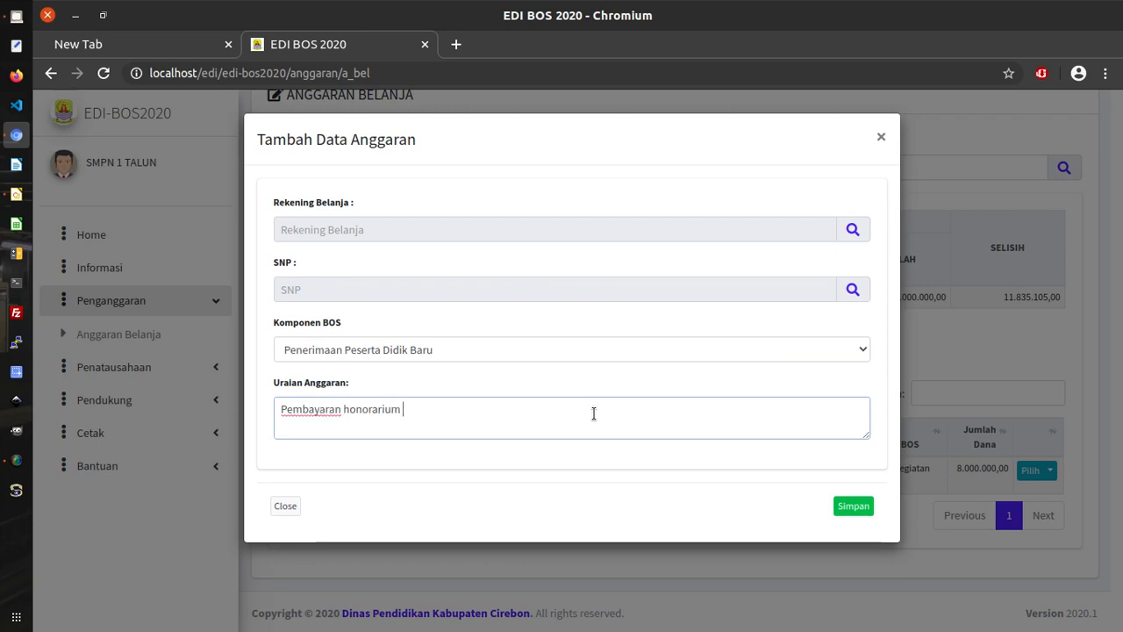
{"action": "key", "text": "BackSpace"}
{"action": "key", "text": "BackSpace"}
{"action": "key", "text": "BackSpace"}
{"action": "type", "text": "Guru Tidak Tetap"}
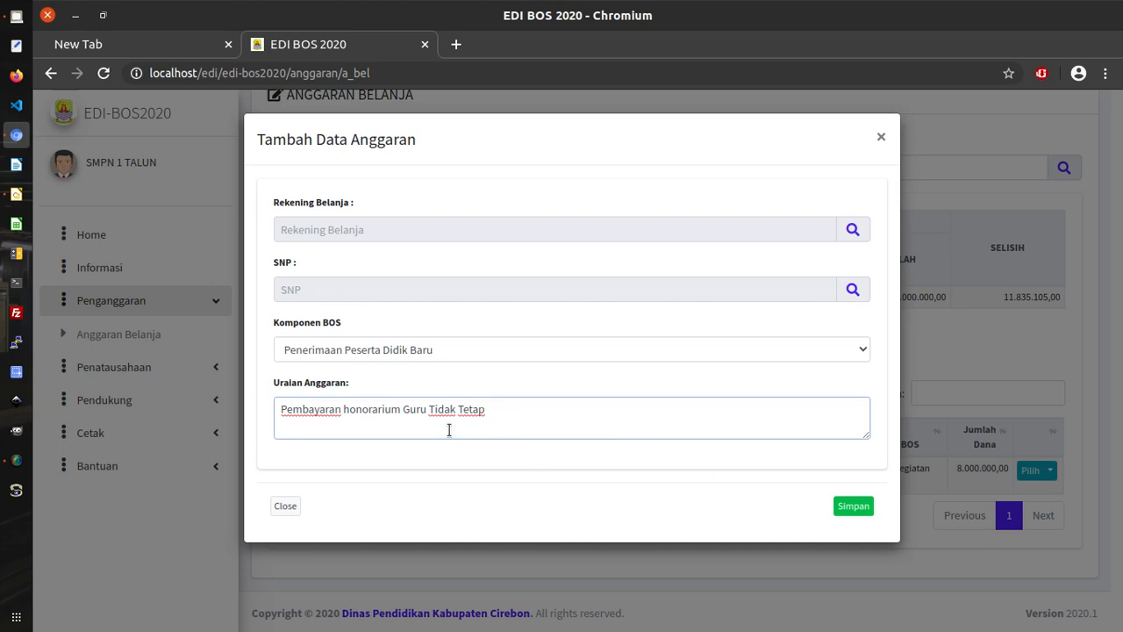
{"action": "left_click", "coordinate": [852, 230]}
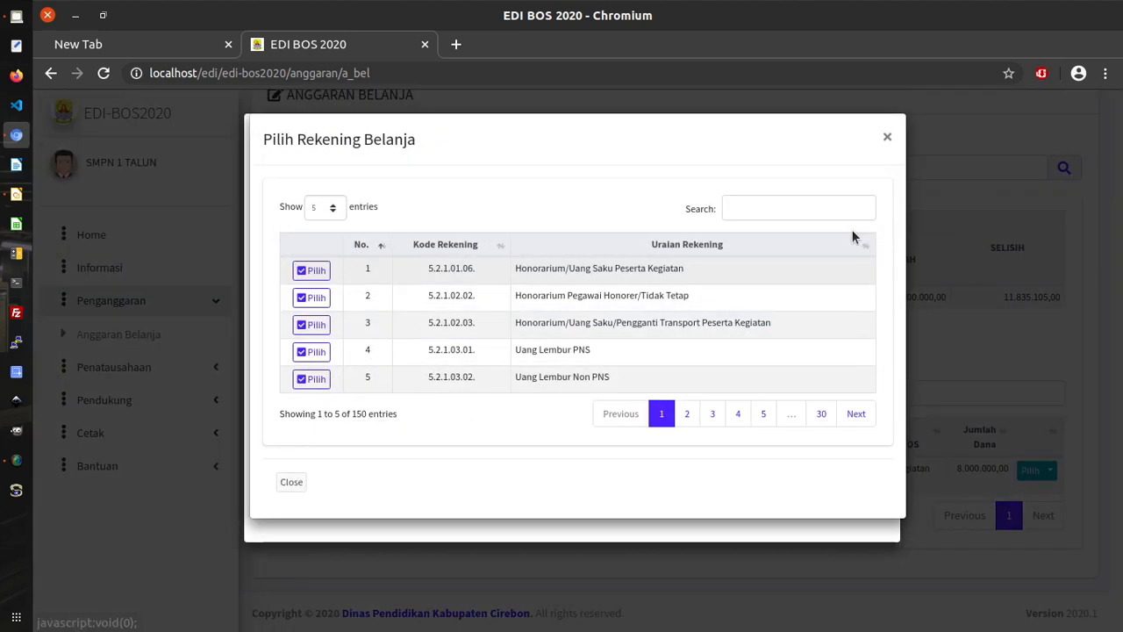
Choose the Honorarium Pegawai Honorer/Tidak Tetap spending account.
{"action": "left_click", "coordinate": [762, 219]}
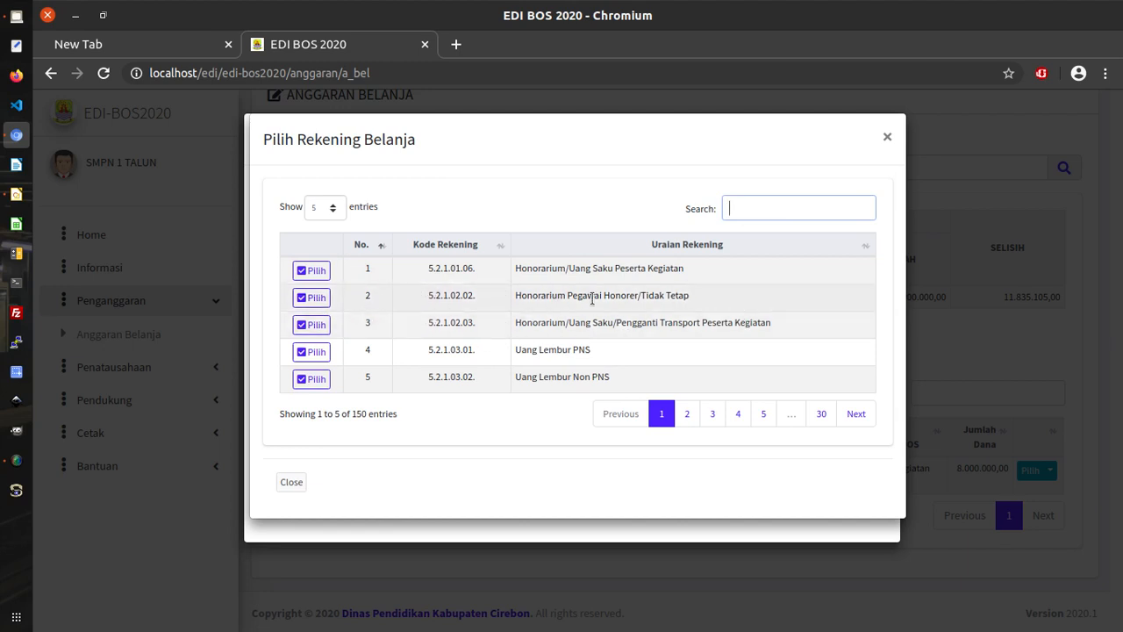
{"action": "left_click_drag", "start_coordinate": [514, 296], "coordinate": [697, 304]}
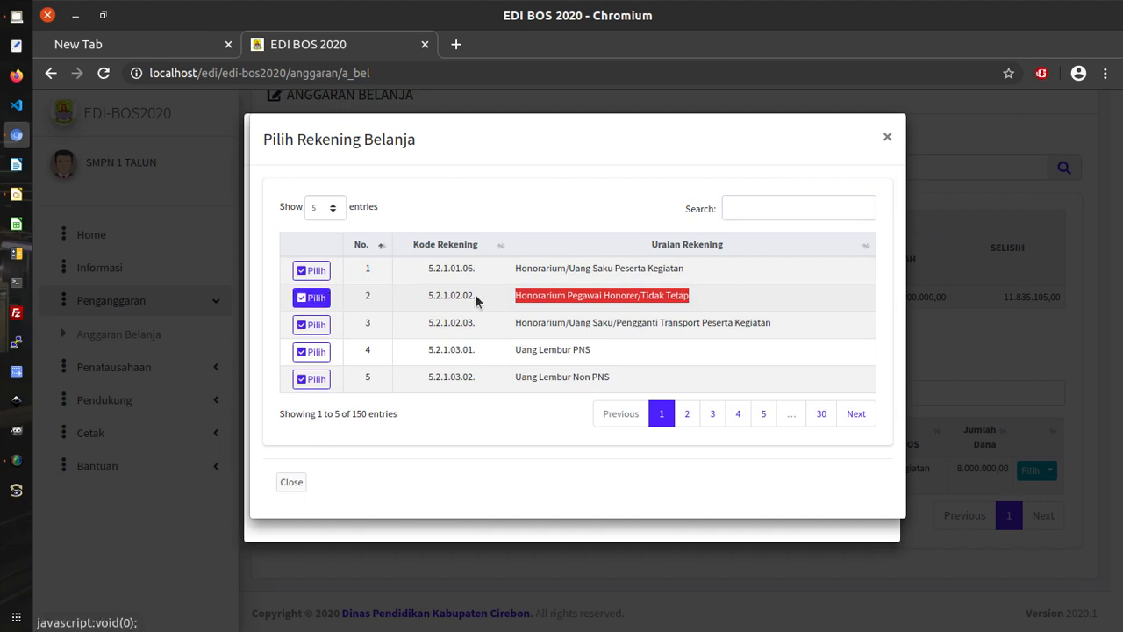
{"action": "left_click", "coordinate": [521, 298]}
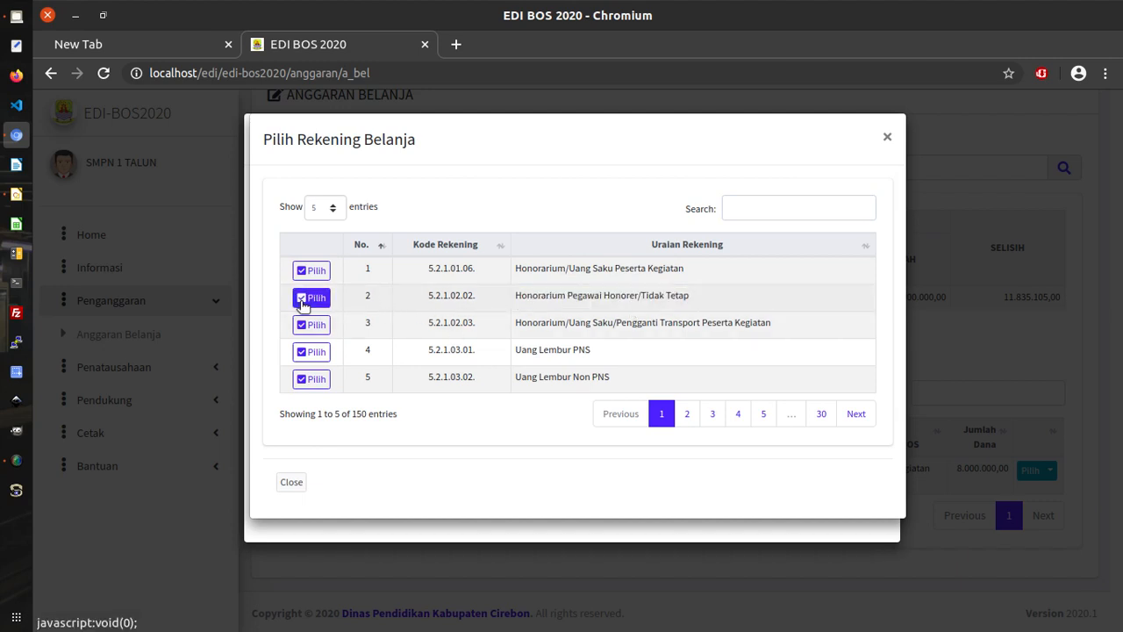
{"action": "left_click", "coordinate": [302, 299]}
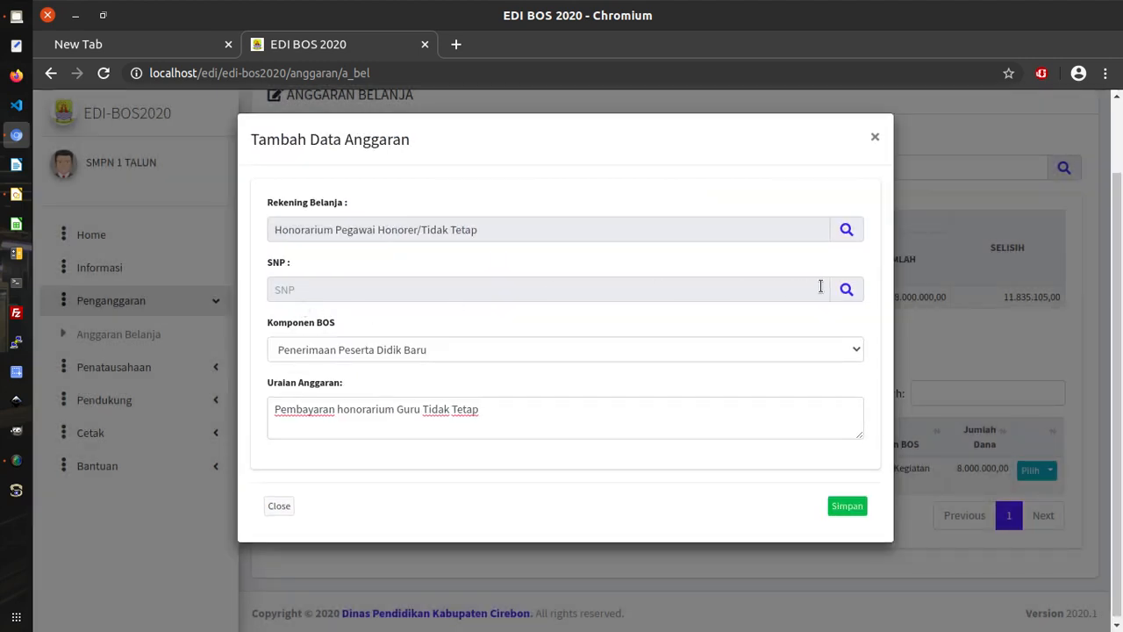
Pick SNP Pembayaran Honor Guru via an 'honor' search, component Pembayaran honor, and save the line.
{"action": "left_click", "coordinate": [846, 289]}
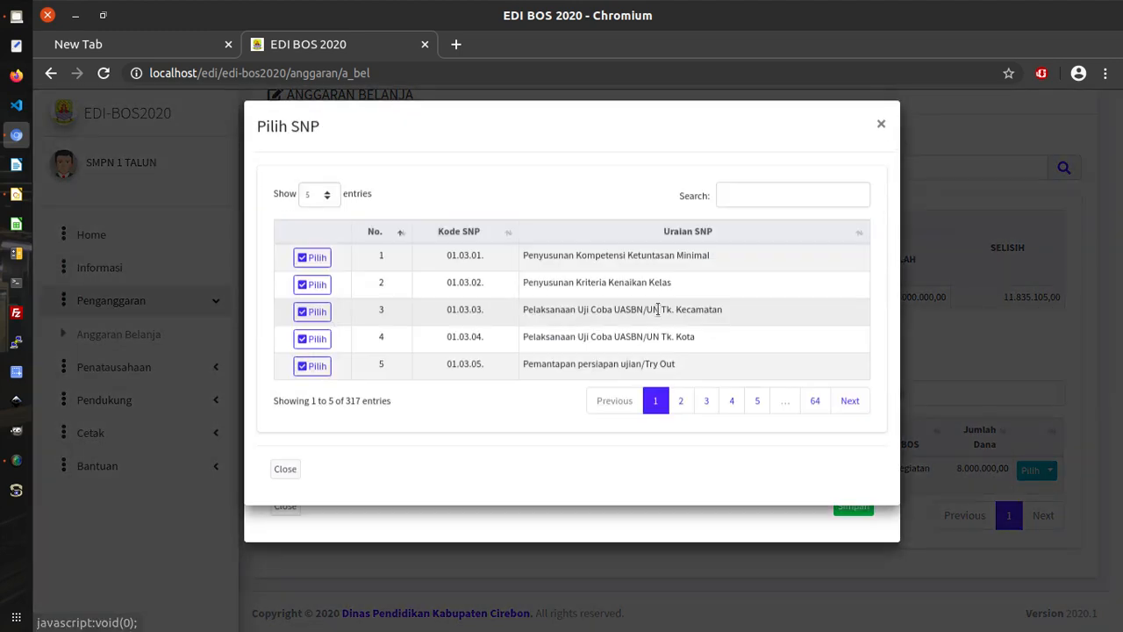
{"action": "left_click", "coordinate": [758, 206]}
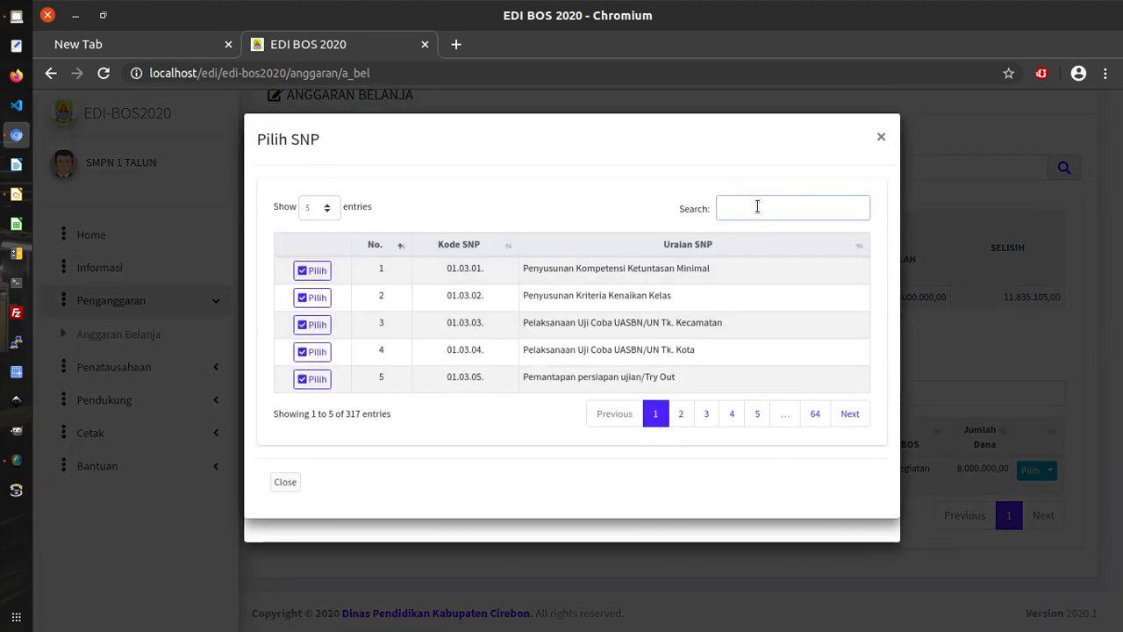
{"action": "type", "text": "honor"}
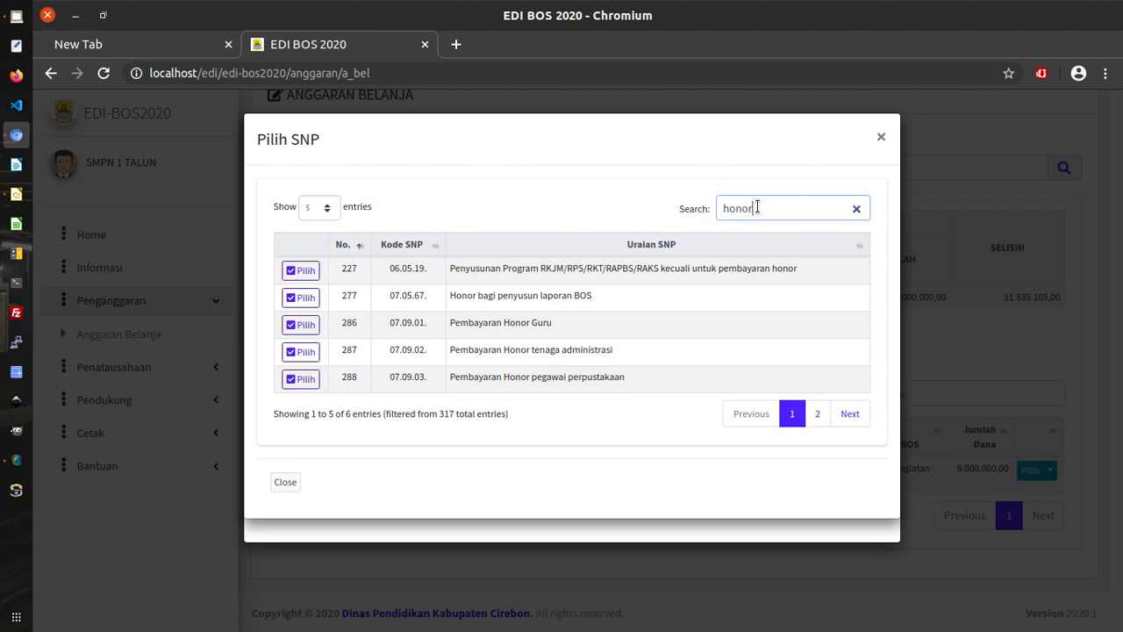
{"action": "left_click", "coordinate": [301, 325]}
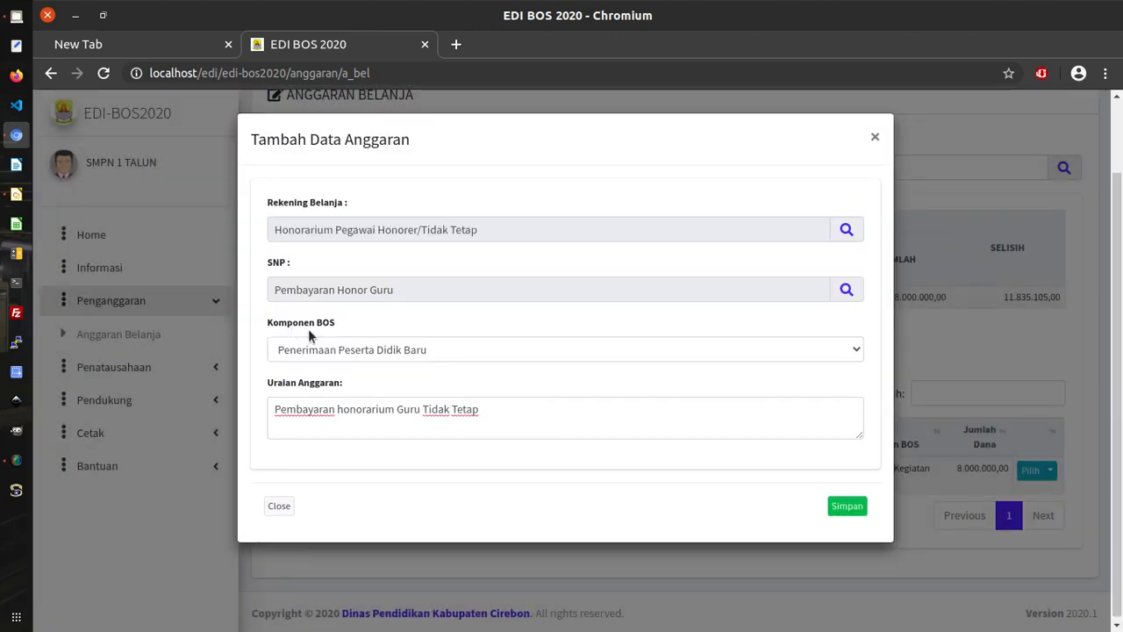
{"action": "left_click", "coordinate": [382, 351]}
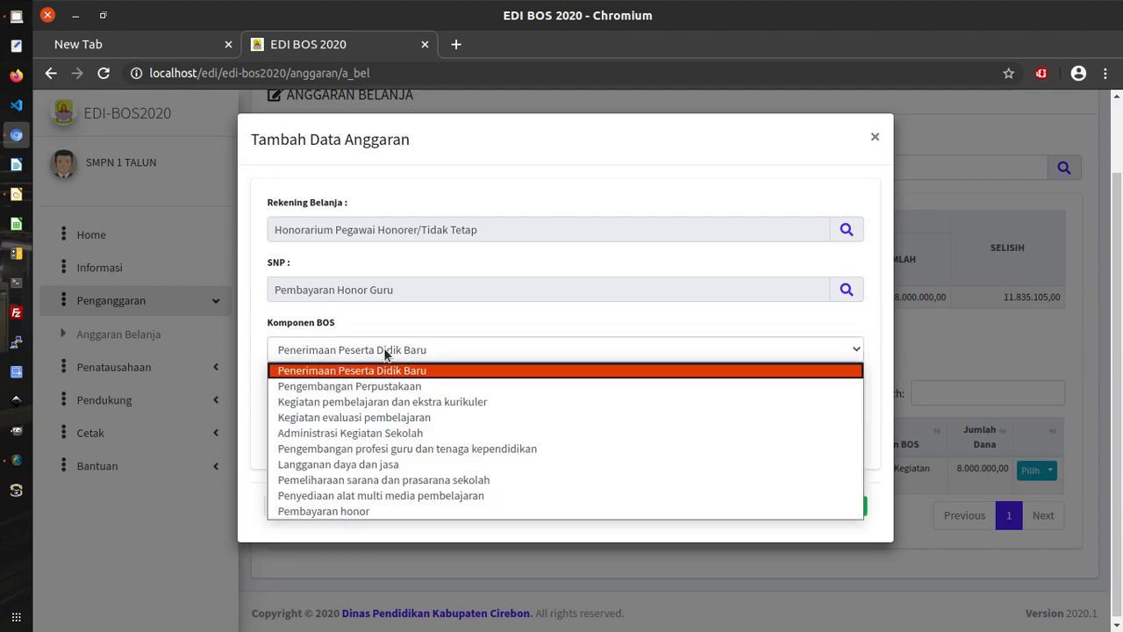
{"action": "left_click", "coordinate": [368, 514]}
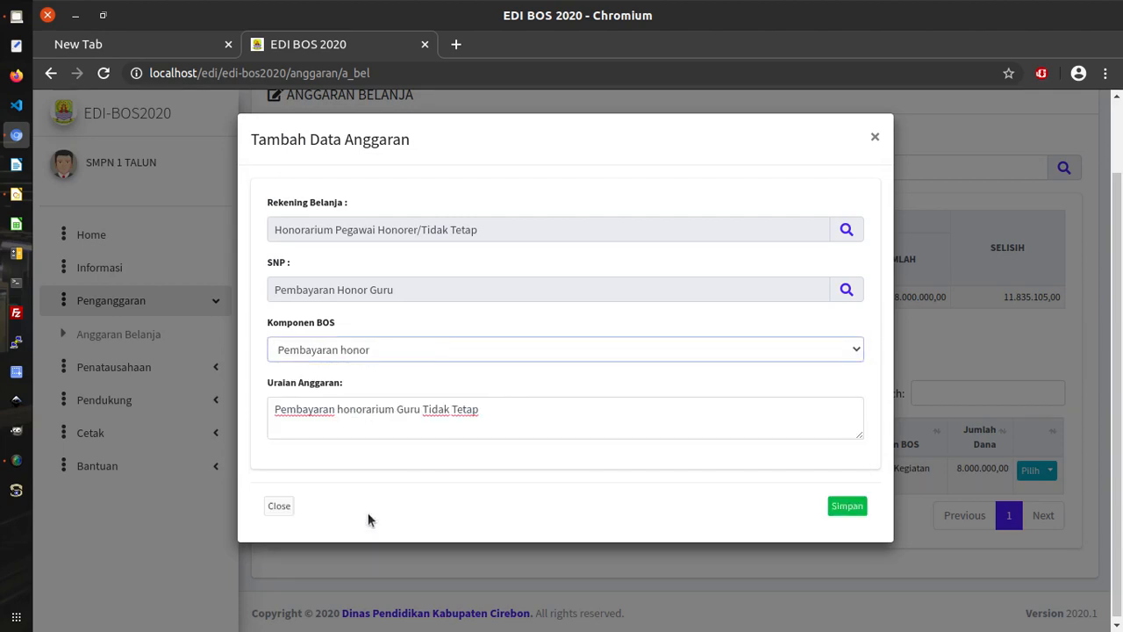
{"action": "left_click", "coordinate": [847, 507]}
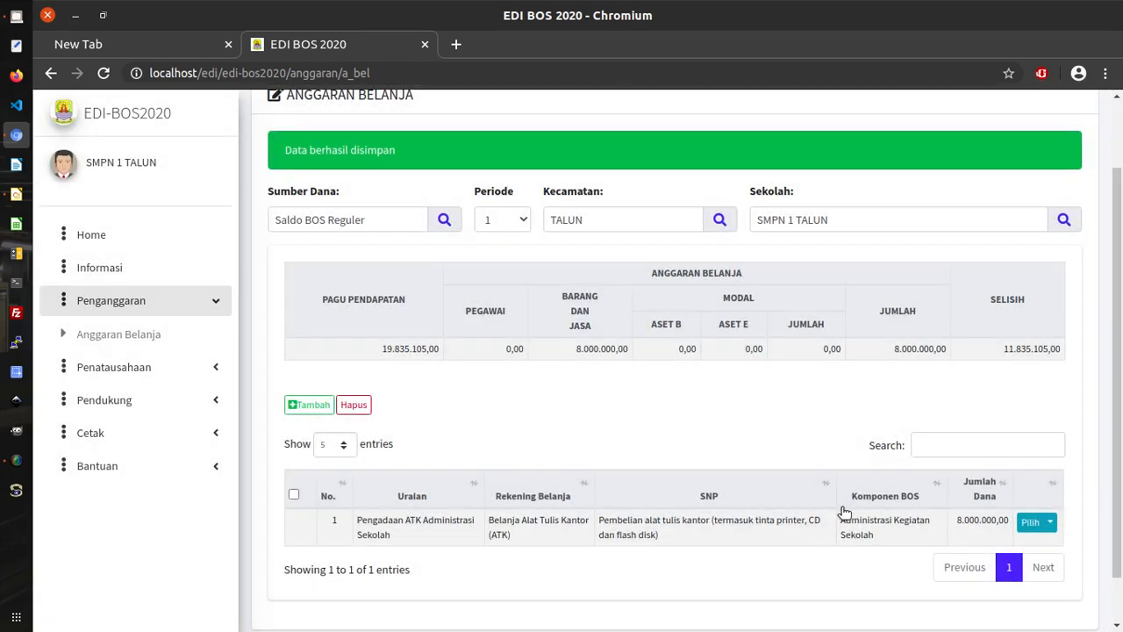
Scroll the expenditure table and highlight the ATK line's description and its 8.000.000 amount.
{"action": "scroll", "coordinate": [751, 558], "scroll_direction": "down", "scroll_amount": 1}
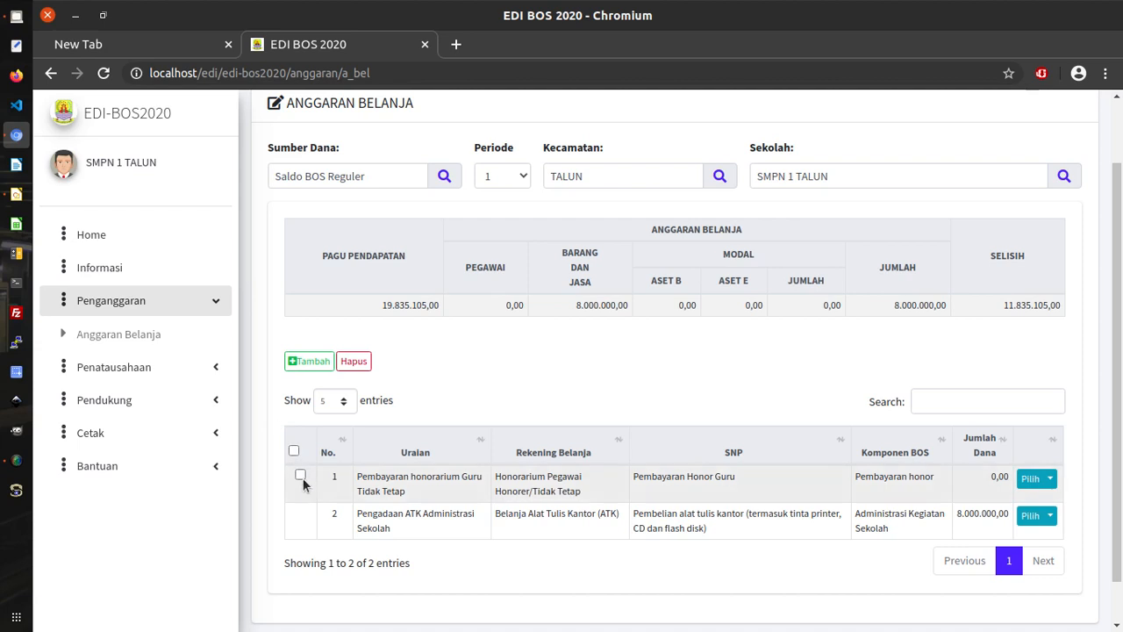
{"action": "scroll", "coordinate": [309, 480], "scroll_direction": "down", "scroll_amount": 1}
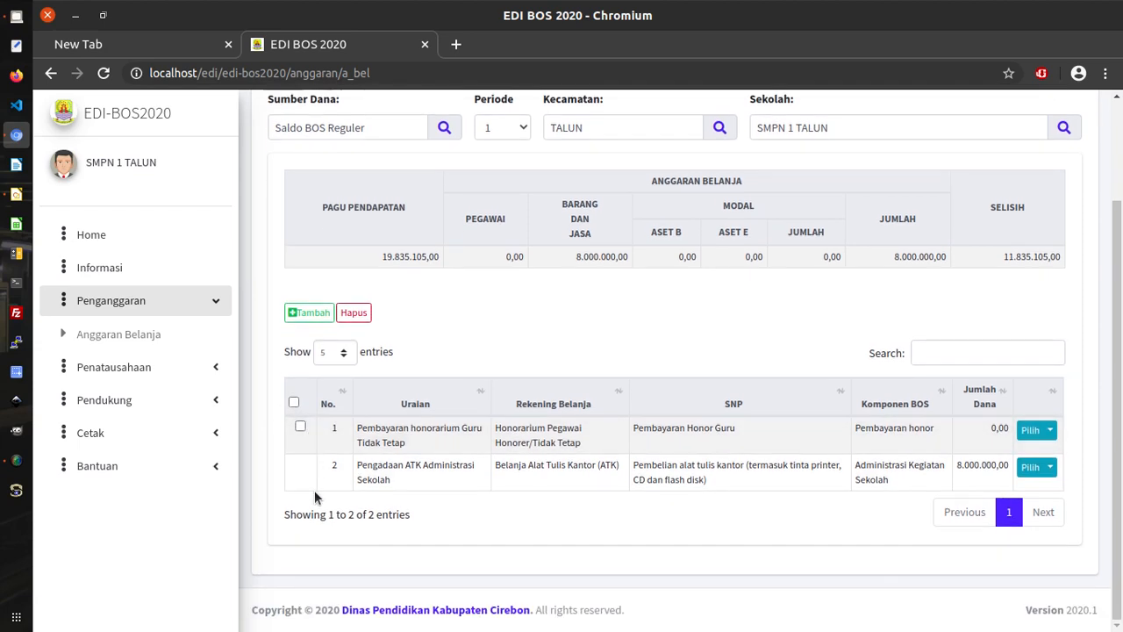
{"action": "left_click_drag", "start_coordinate": [358, 465], "coordinate": [396, 489]}
{"action": "left_click", "coordinate": [299, 459]}
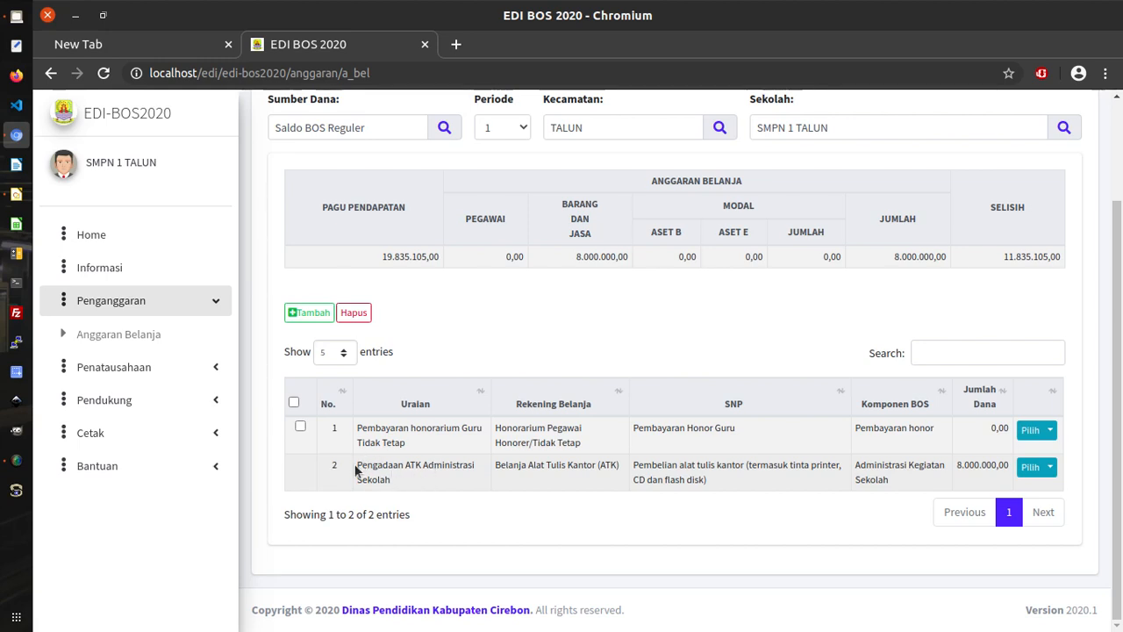
{"action": "left_click_drag", "start_coordinate": [366, 466], "coordinate": [405, 480]}
{"action": "left_click", "coordinate": [503, 499]}
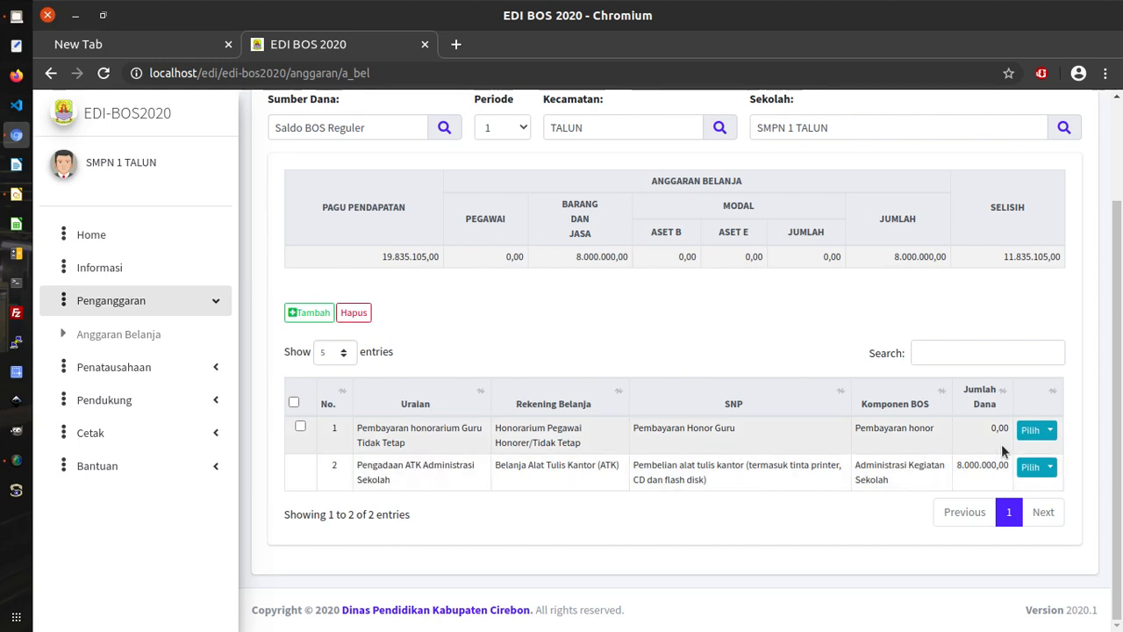
{"action": "left_click_drag", "start_coordinate": [956, 466], "coordinate": [996, 466]}
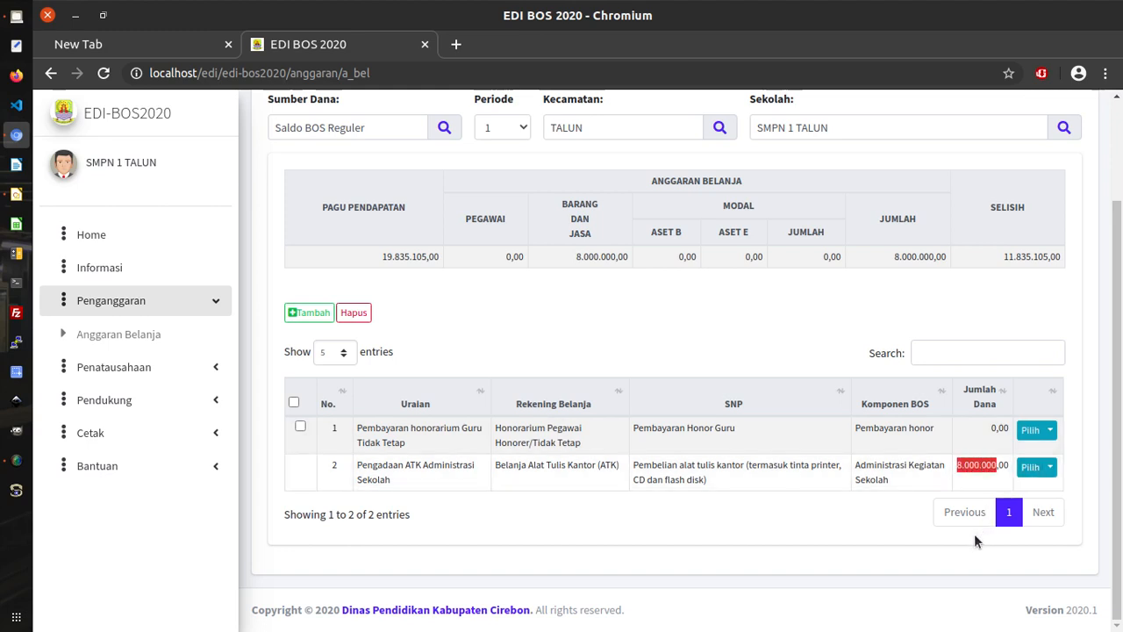
{"action": "left_click", "coordinate": [295, 464]}
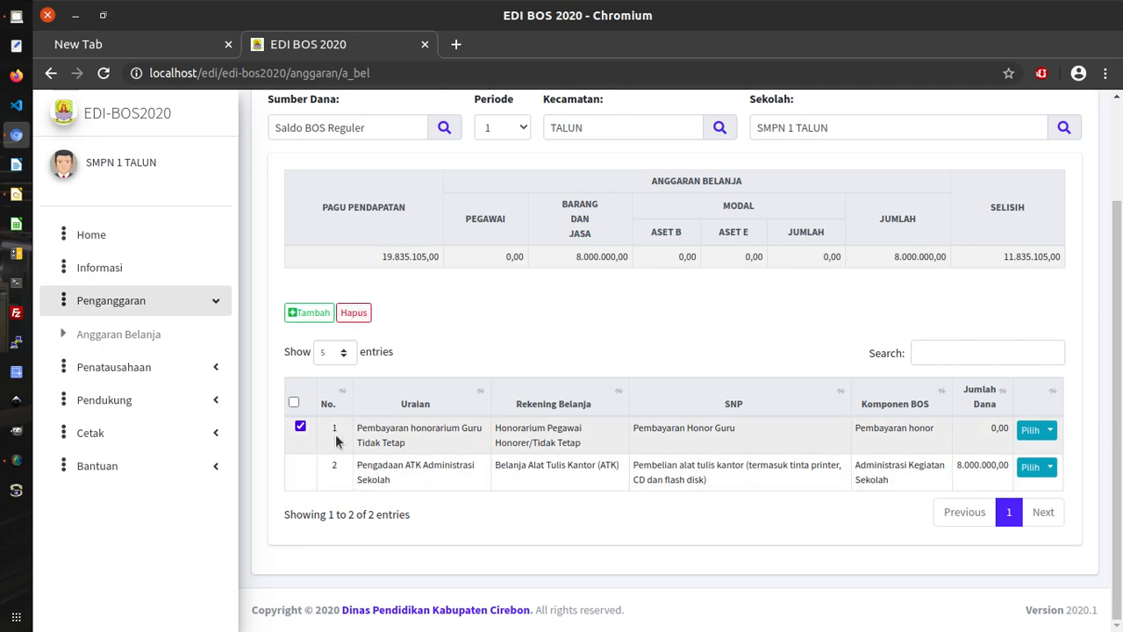
{"action": "left_click", "coordinate": [301, 426]}
{"action": "left_click", "coordinate": [301, 428]}
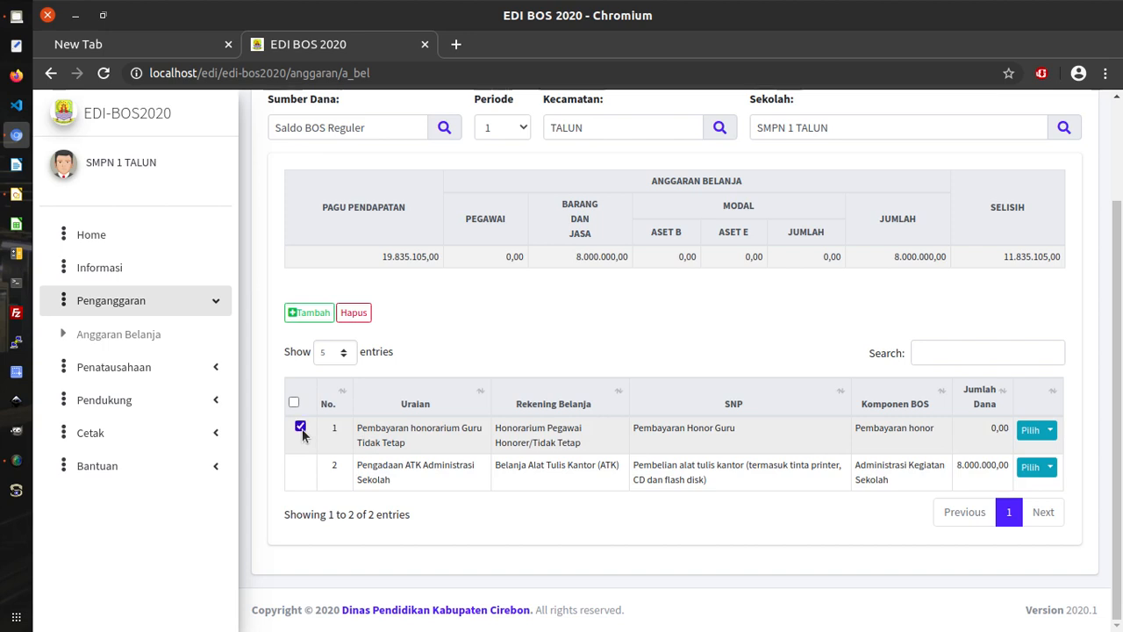
{"action": "left_click", "coordinate": [354, 314]}
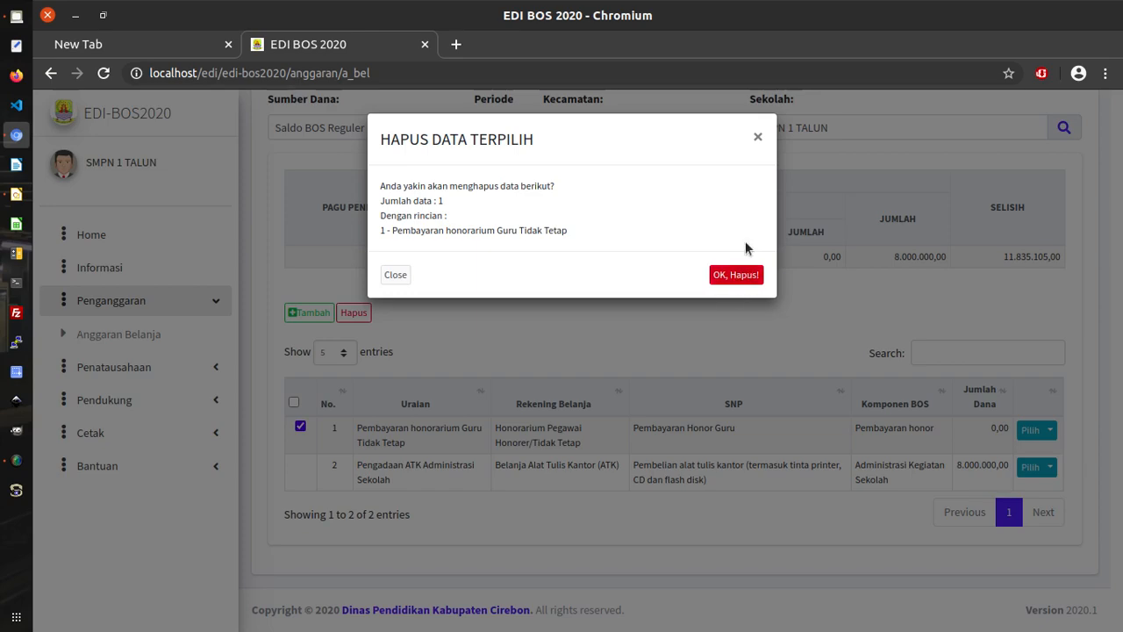
{"action": "left_click", "coordinate": [757, 141]}
{"action": "left_click", "coordinate": [299, 425]}
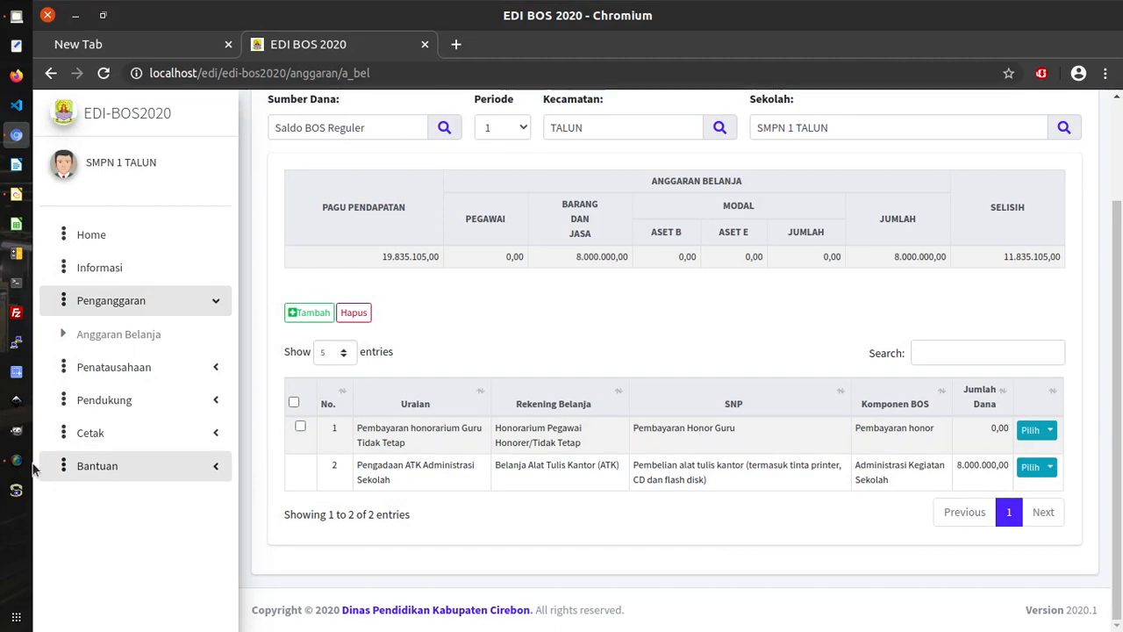
{"action": "left_click", "coordinate": [16, 460]}
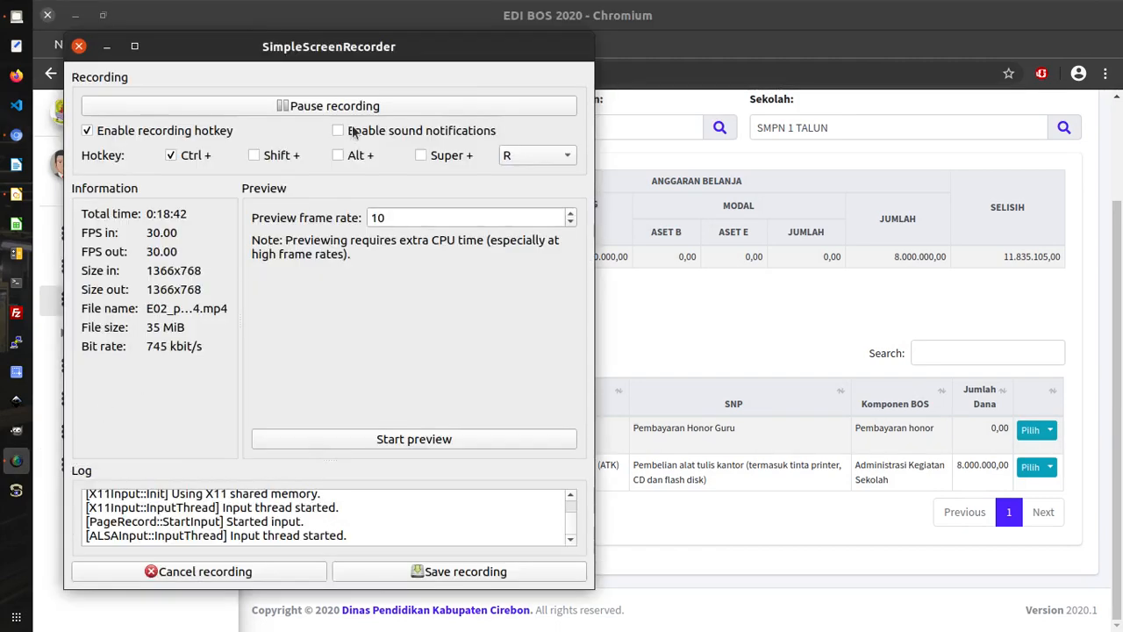
{"action": "left_click", "coordinate": [653, 24]}
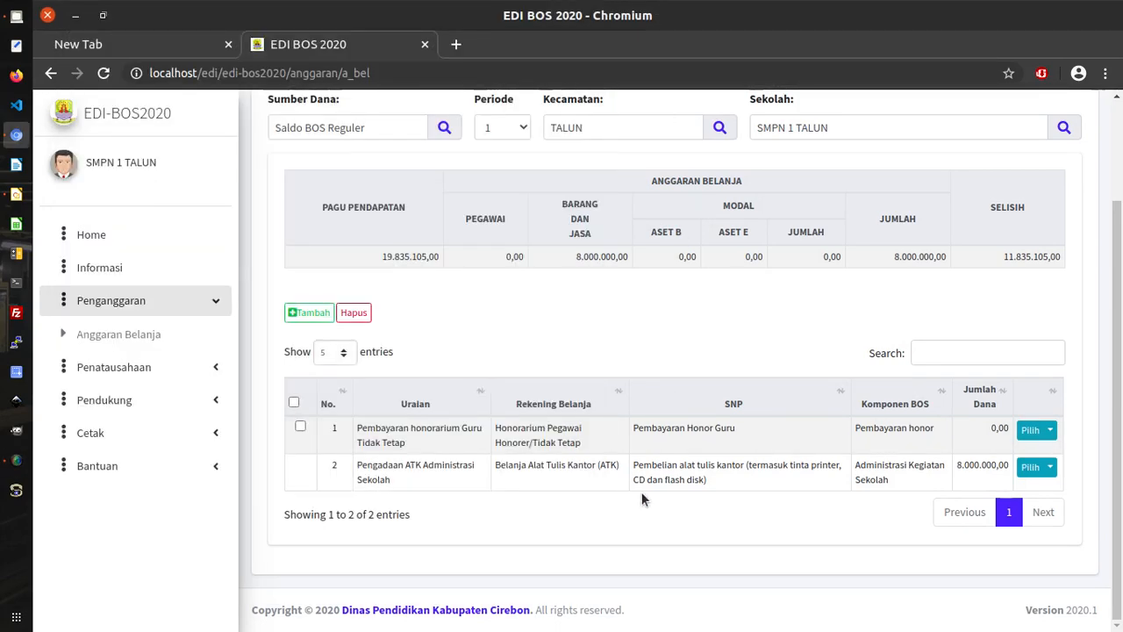
Open the honorarium line's Rincian, start adding items, and page through the eight Non PNS items.
{"action": "left_click", "coordinate": [1056, 434]}
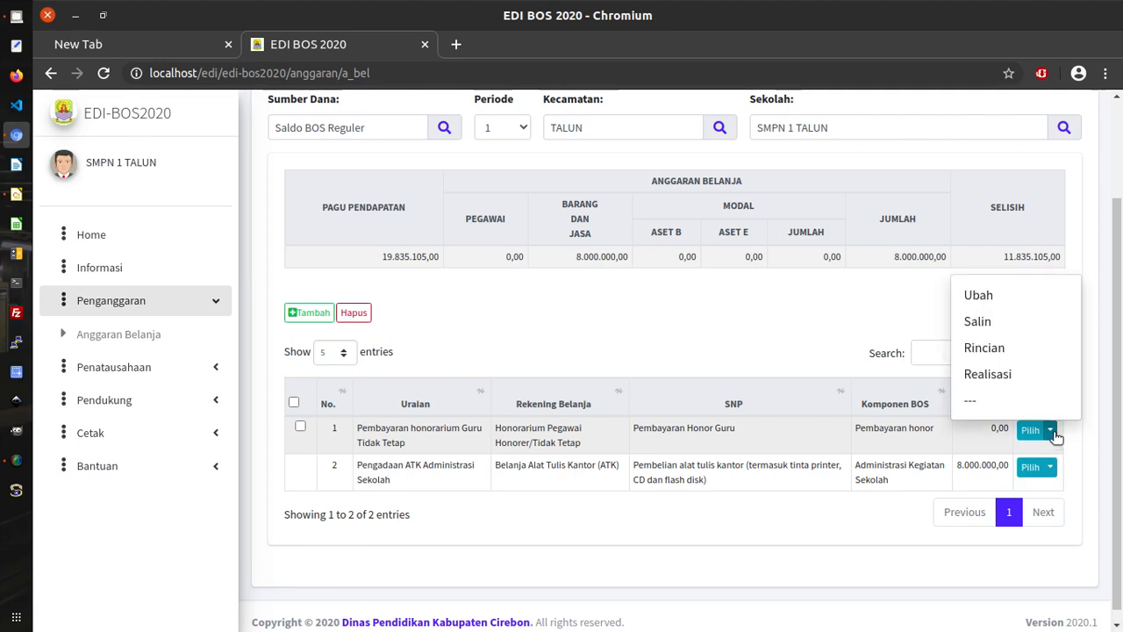
{"action": "left_click", "coordinate": [998, 352]}
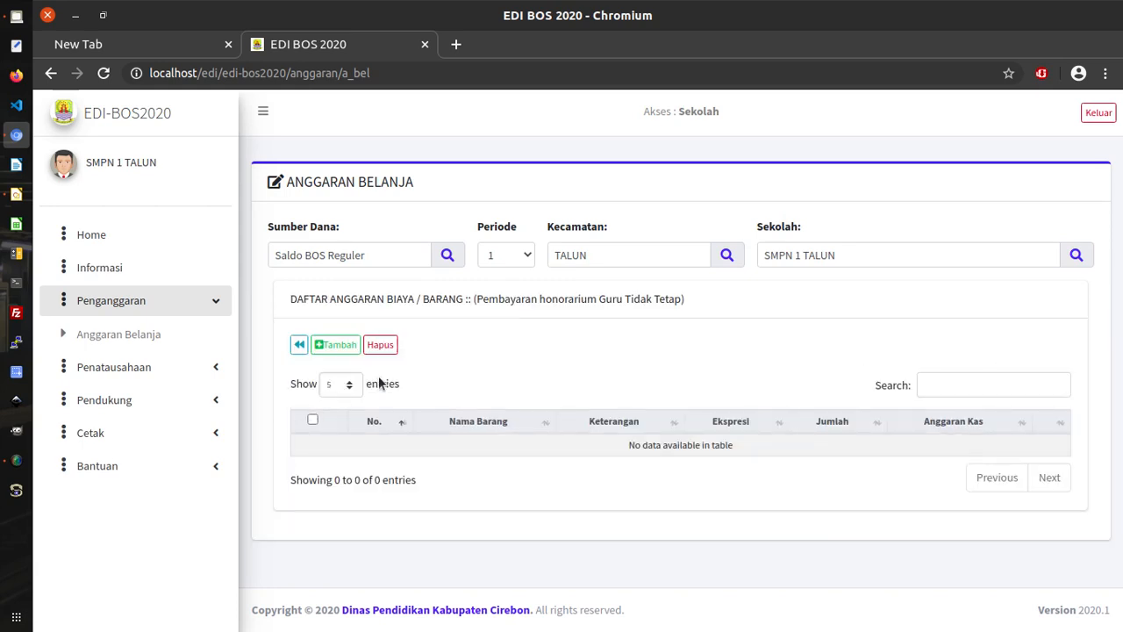
{"action": "left_click", "coordinate": [347, 348]}
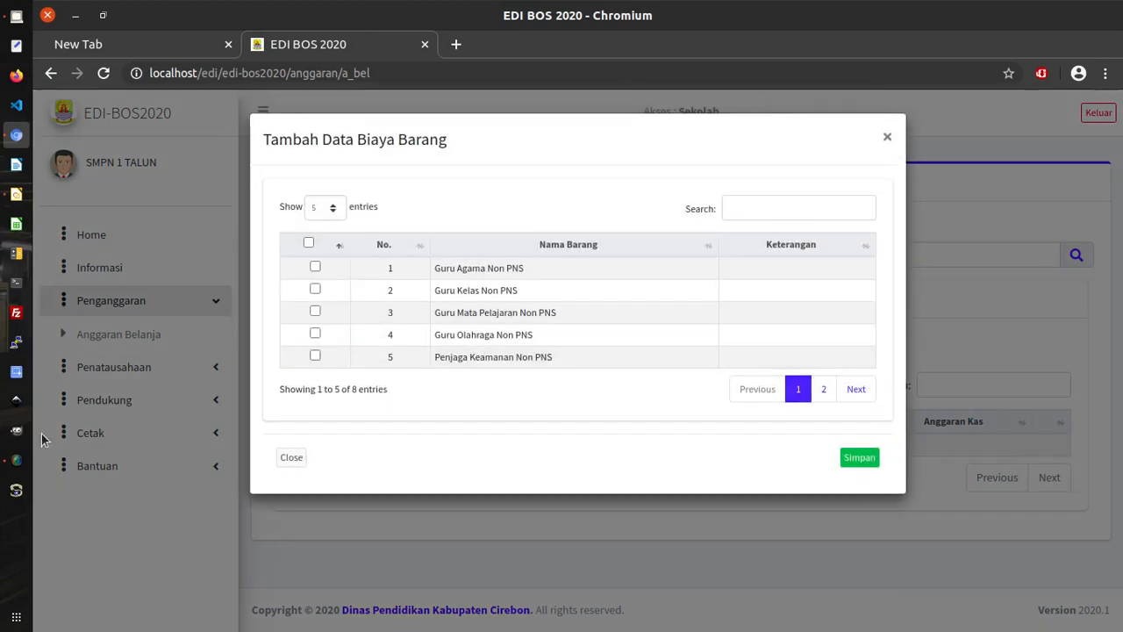
{"action": "left_click", "coordinate": [16, 459]}
{"action": "left_click", "coordinate": [468, 103]}
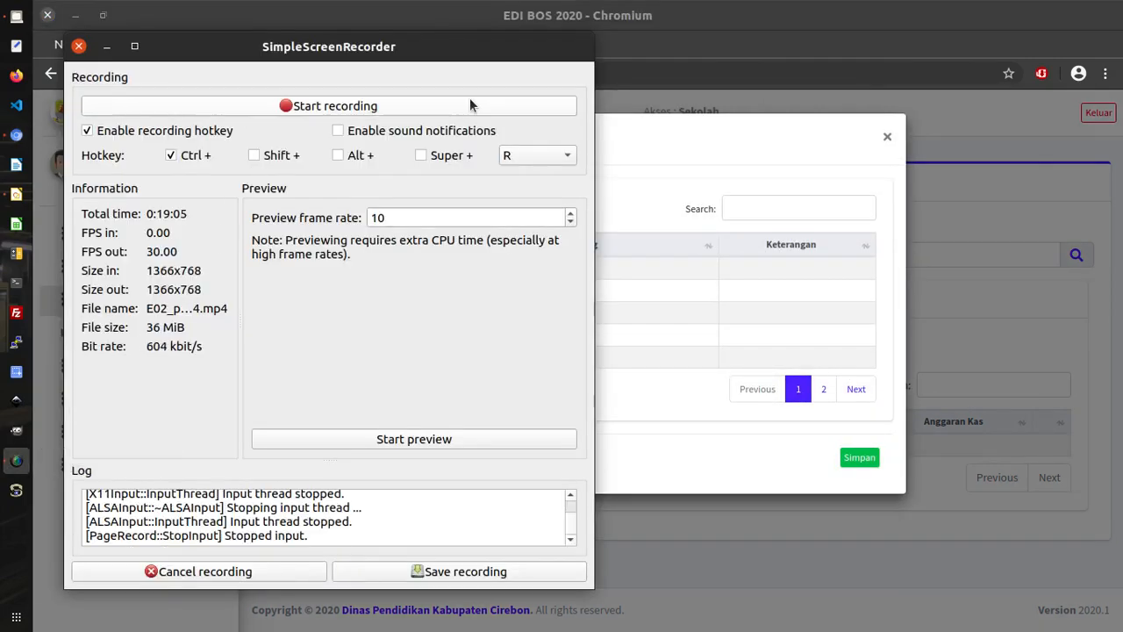
{"action": "left_click", "coordinate": [469, 103]}
{"action": "left_click", "coordinate": [692, 133]}
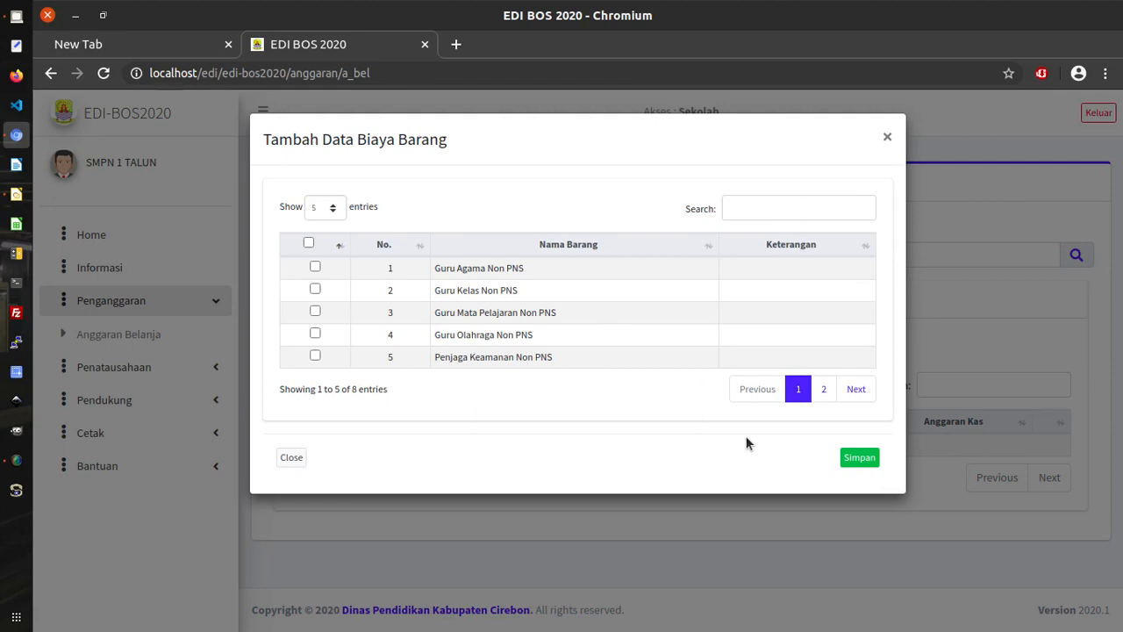
{"action": "left_click", "coordinate": [823, 391]}
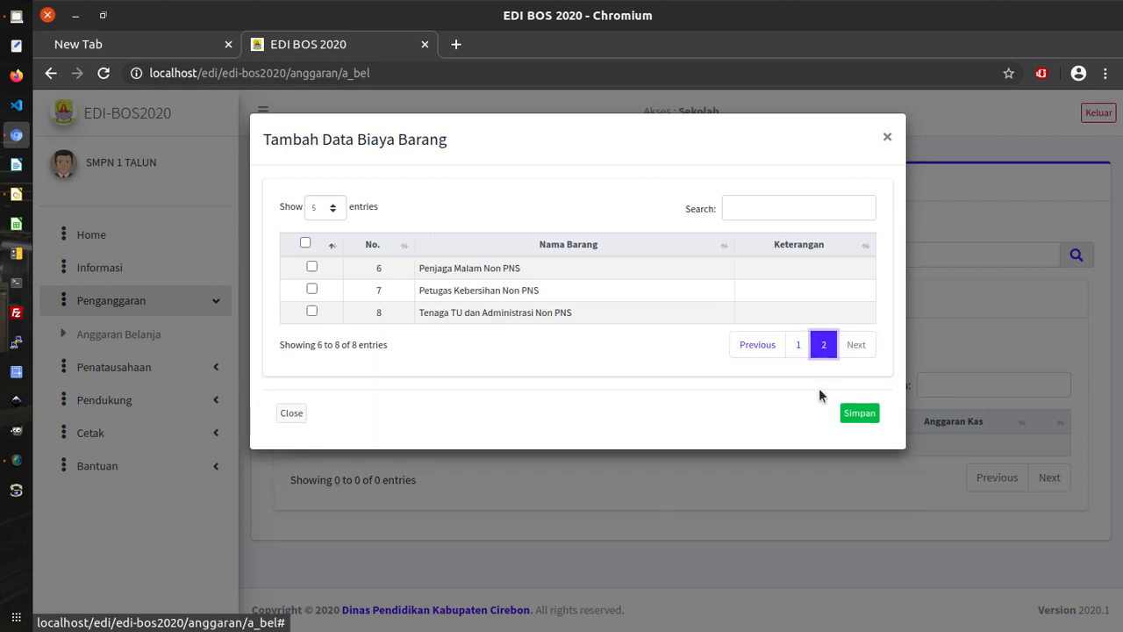
{"action": "left_click", "coordinate": [799, 344]}
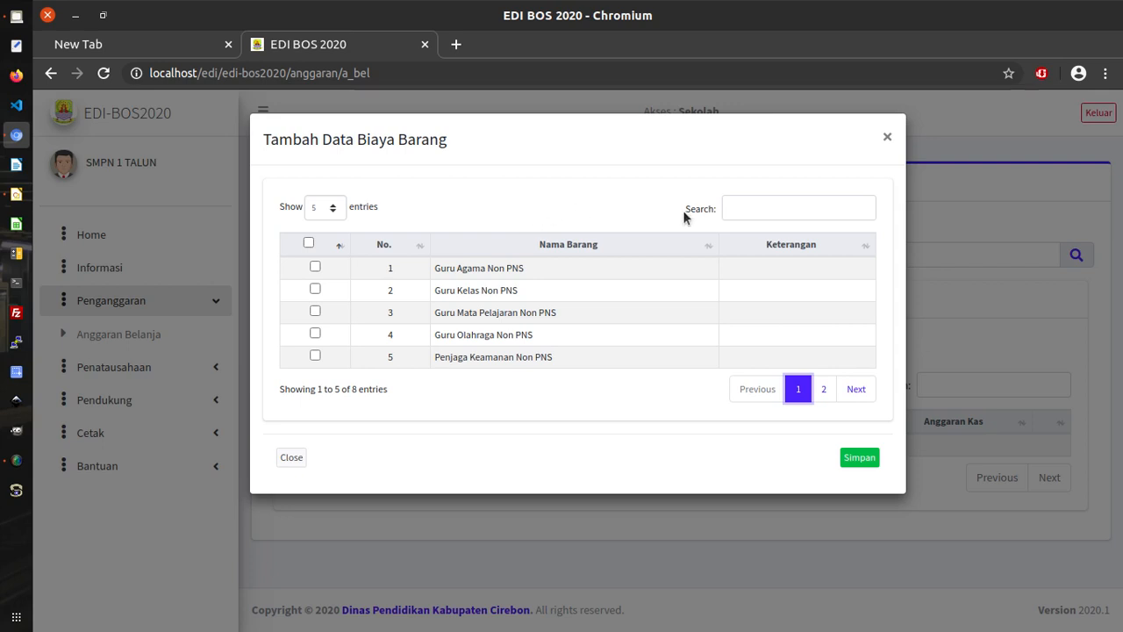
List 20 entries per page, then tick and save the Guru Mata Pelajaran, Guru Agama and Guru Olahraga Non PNS items.
{"action": "left_click", "coordinate": [339, 209]}
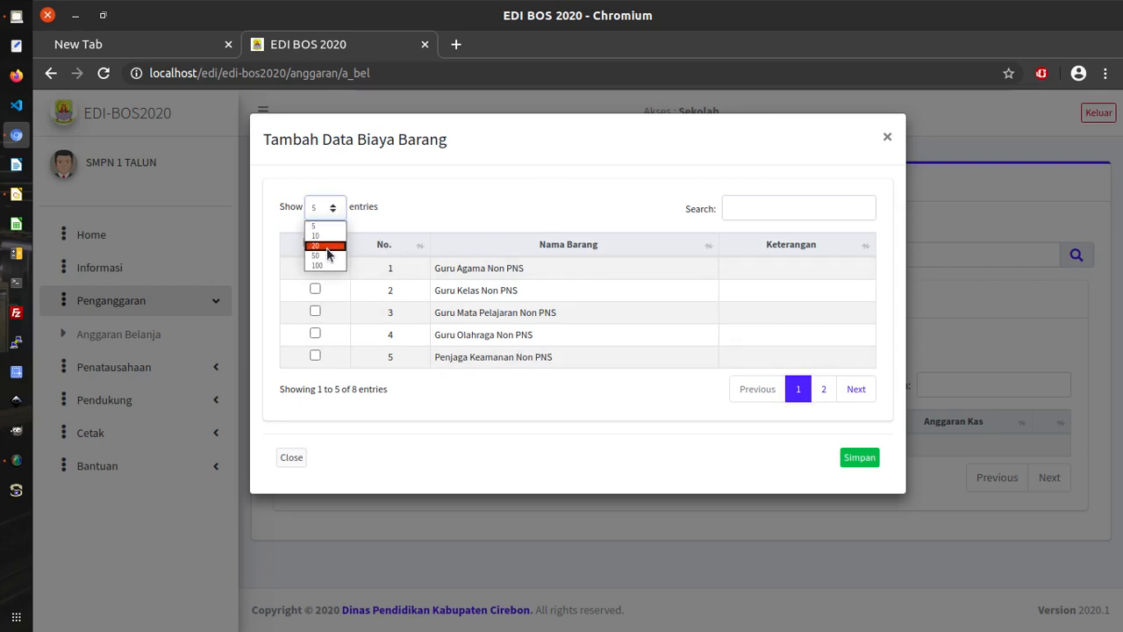
{"action": "left_click", "coordinate": [329, 246]}
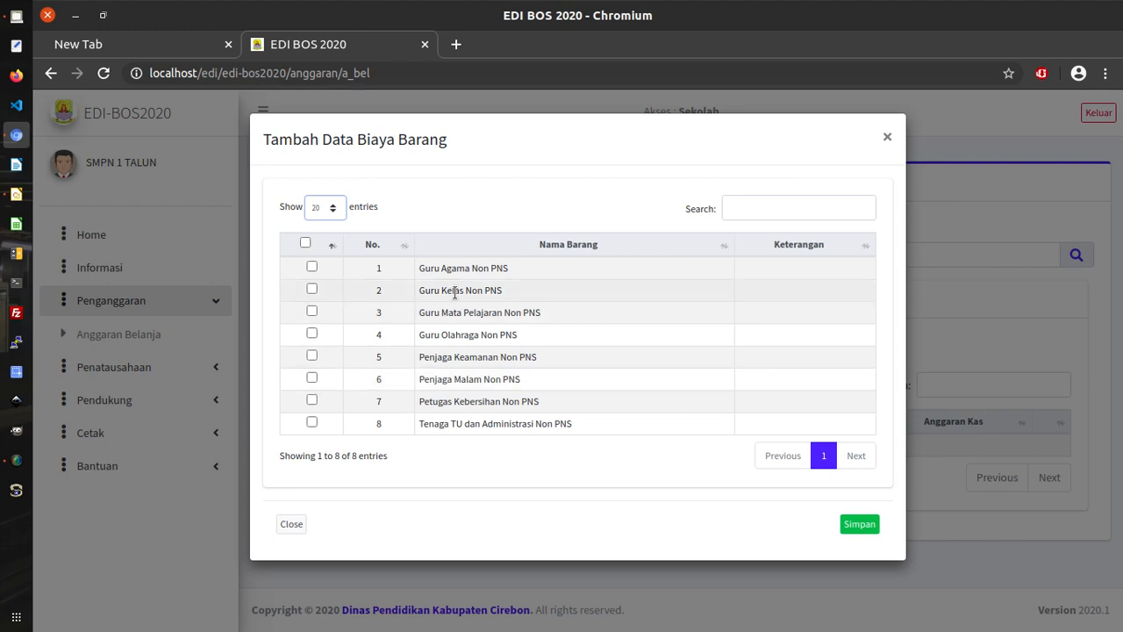
{"action": "left_click", "coordinate": [312, 312]}
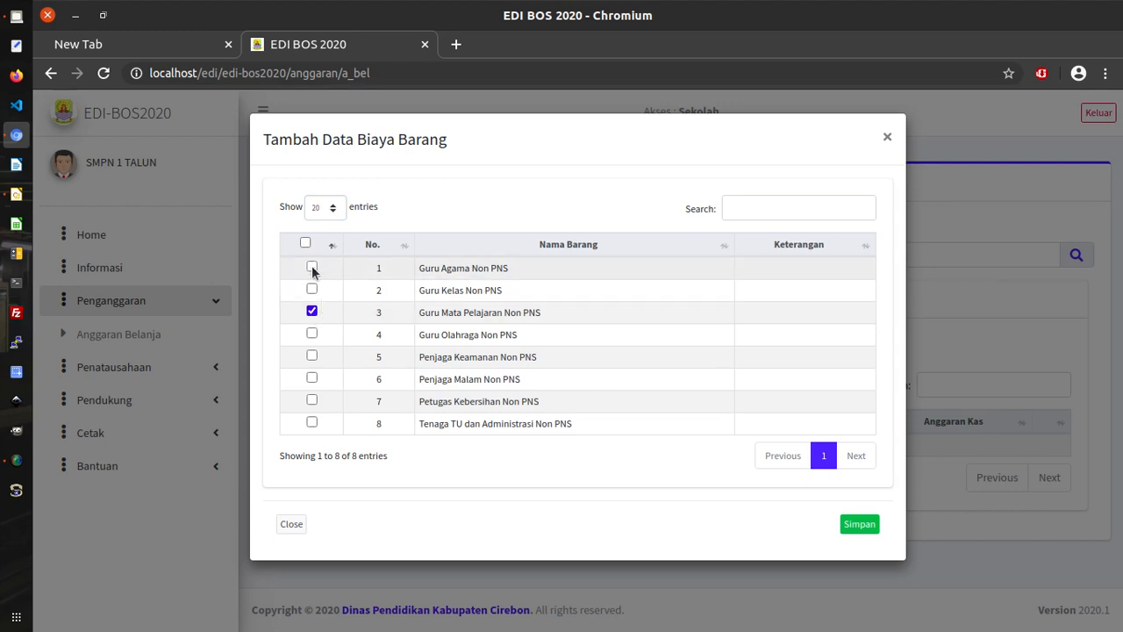
{"action": "left_click", "coordinate": [311, 267]}
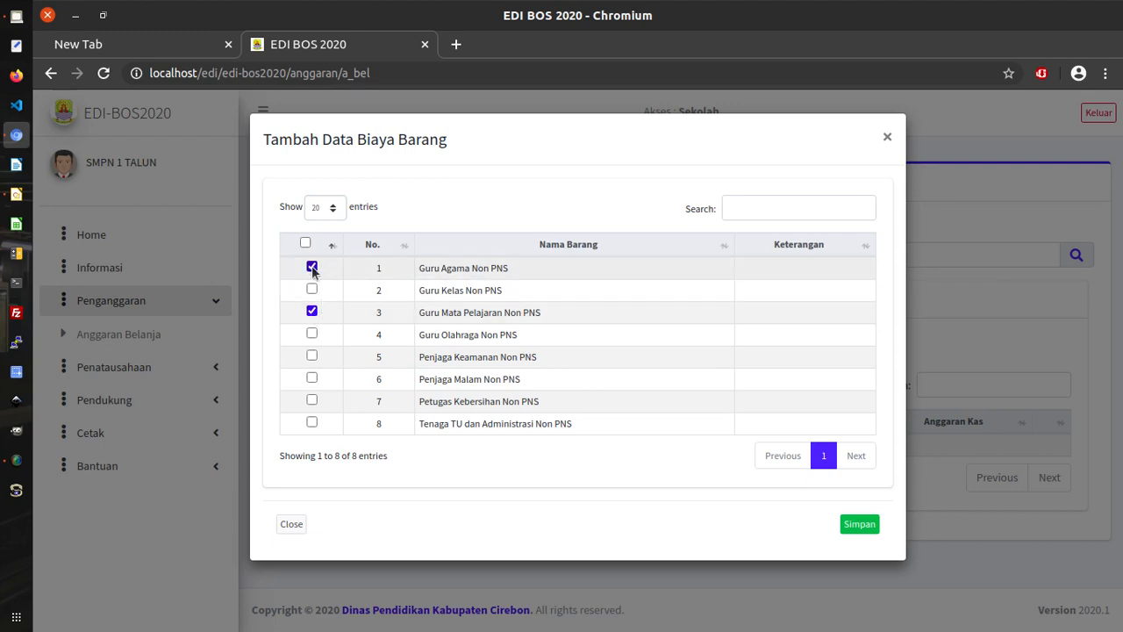
{"action": "left_click", "coordinate": [312, 334]}
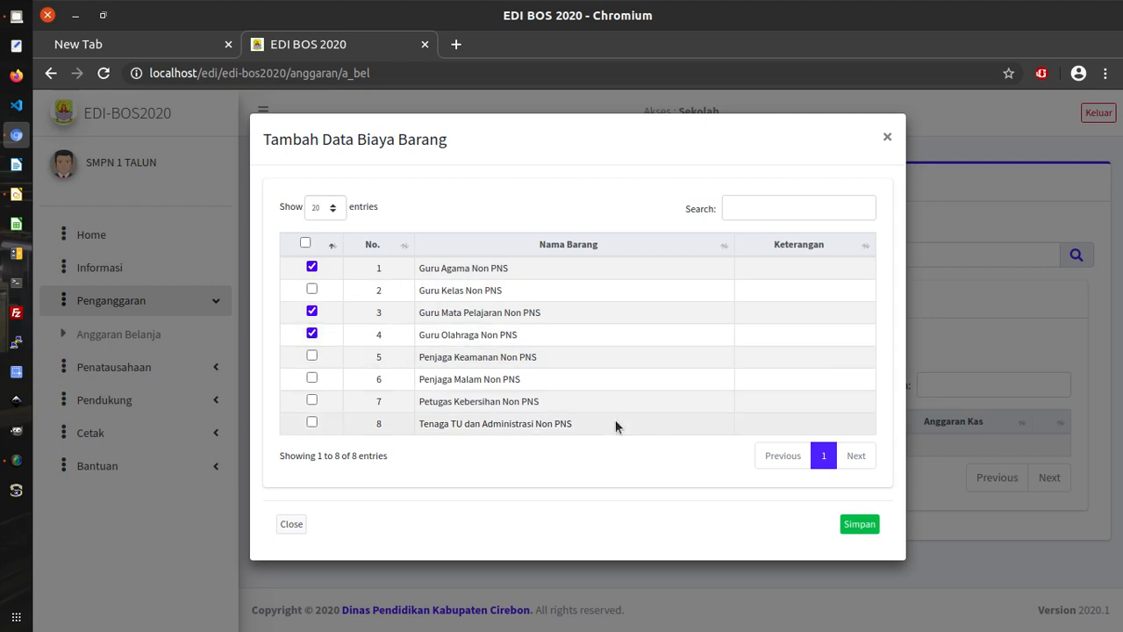
{"action": "left_click", "coordinate": [860, 525]}
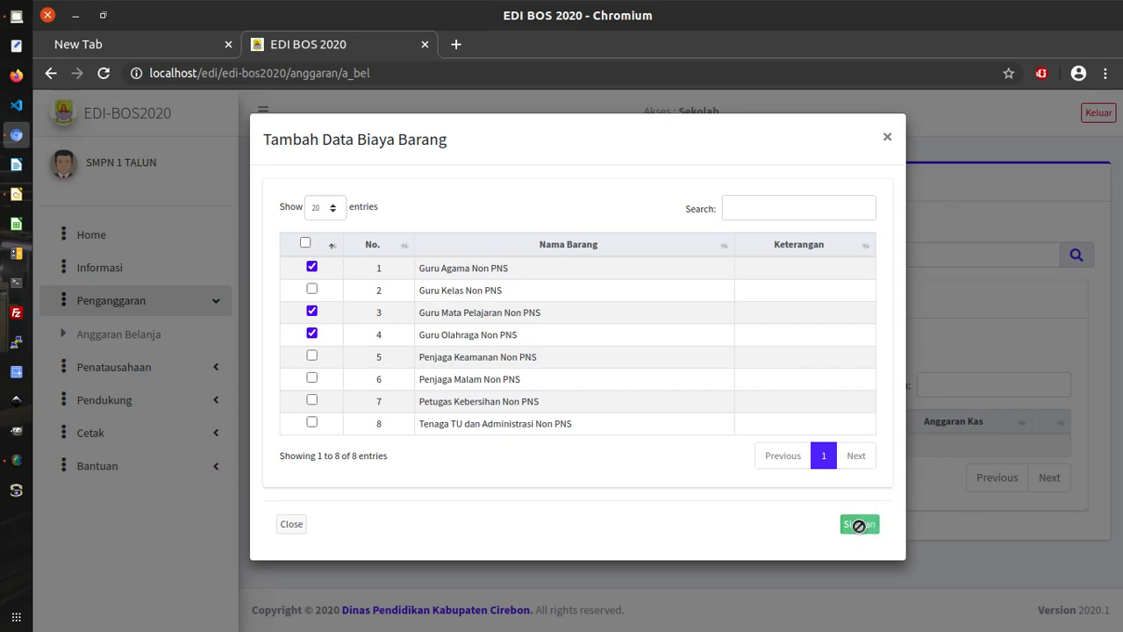
{"action": "scroll", "coordinate": [852, 495], "scroll_direction": "down", "scroll_amount": 2}
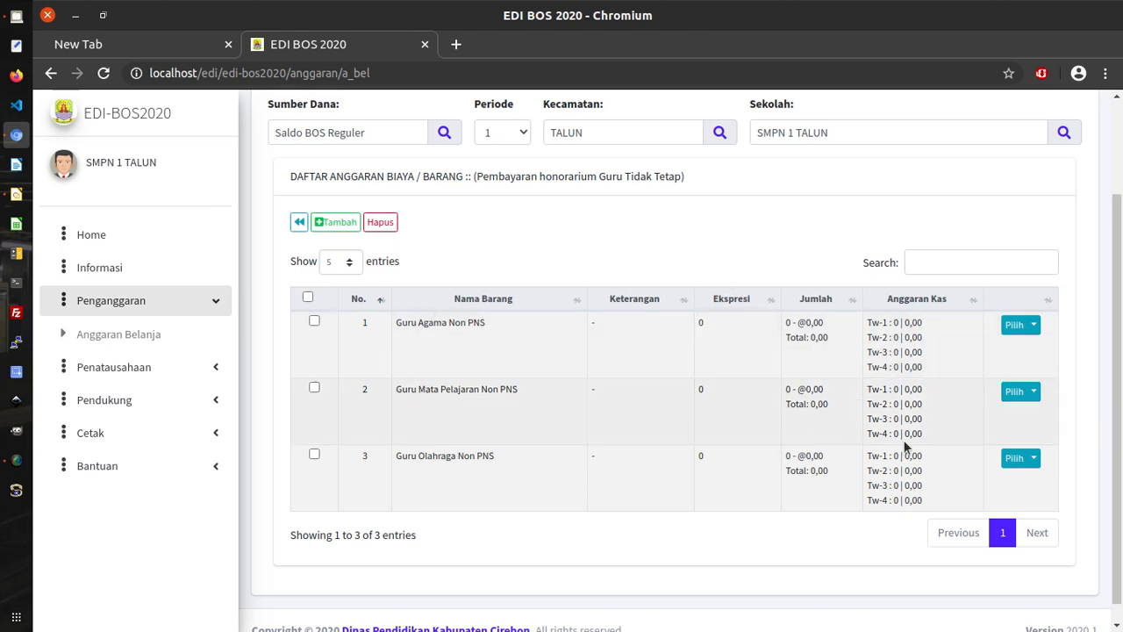
Edit the Guru Mata Pelajaran Non PNS item, replacing its 0 expression with '7 org x'.
{"action": "left_click", "coordinate": [1035, 392]}
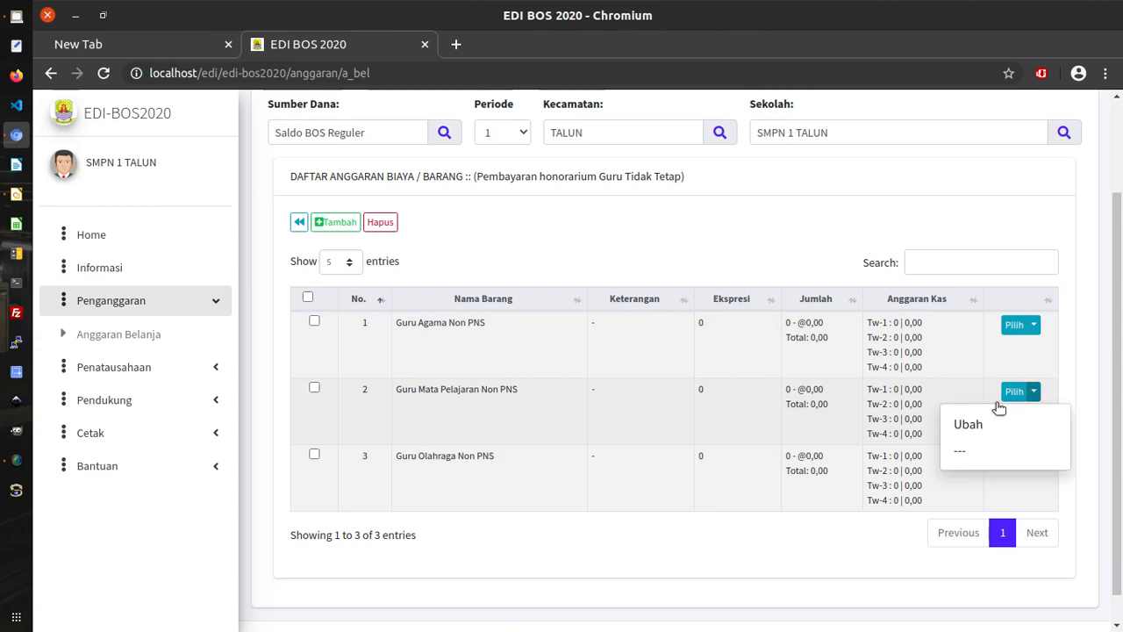
{"action": "left_click", "coordinate": [970, 425]}
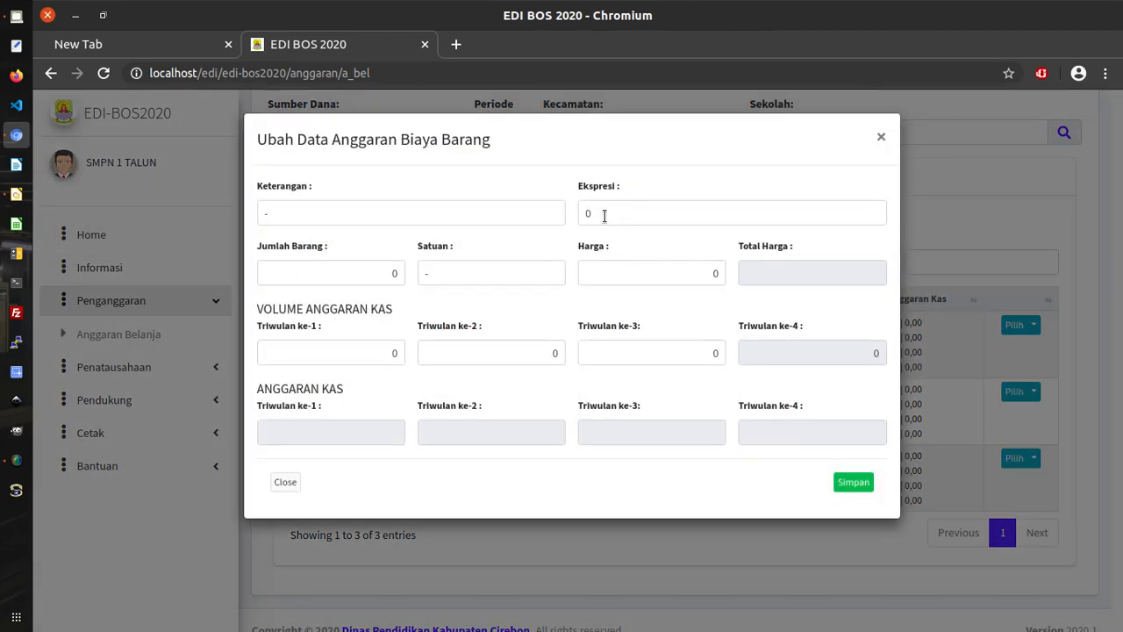
{"action": "left_click_drag", "start_coordinate": [604, 216], "coordinate": [575, 213]}
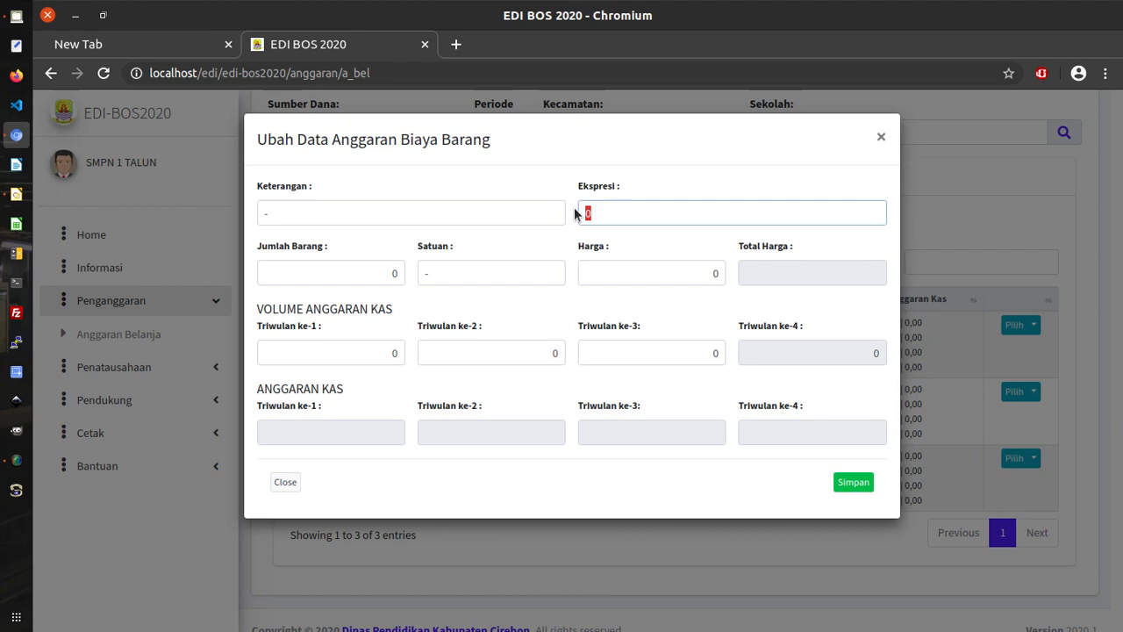
{"action": "type", "text": "7 org x 12 bln"}
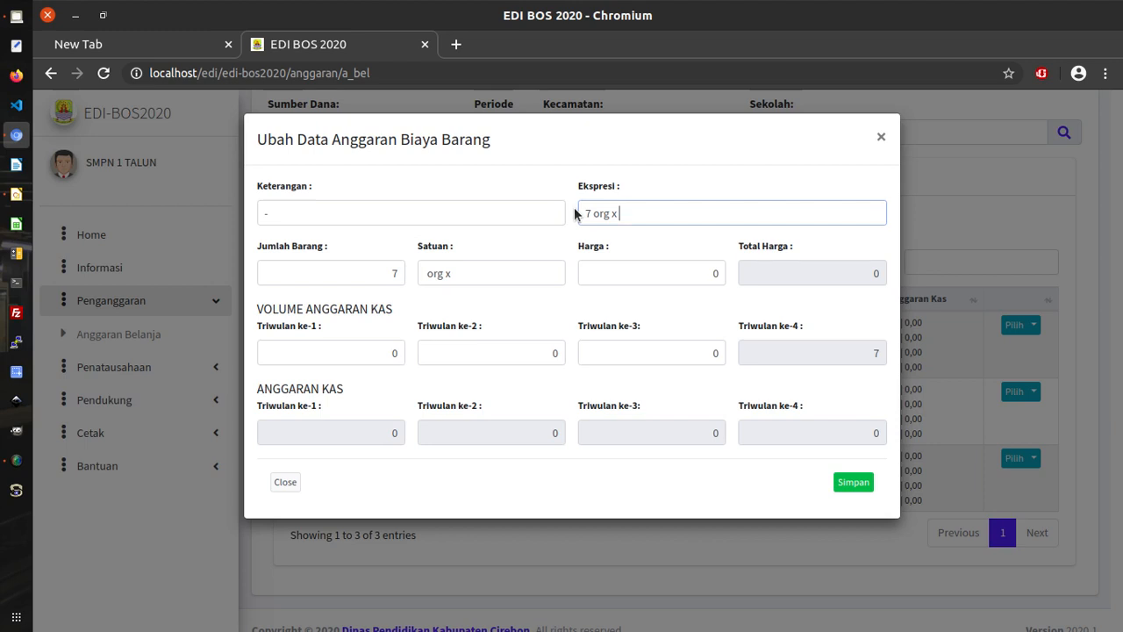
Complete the expression as '7 org x 12 bln' so the quantity reads 84 ob.
{"action": "type", "text": "12 bln"}
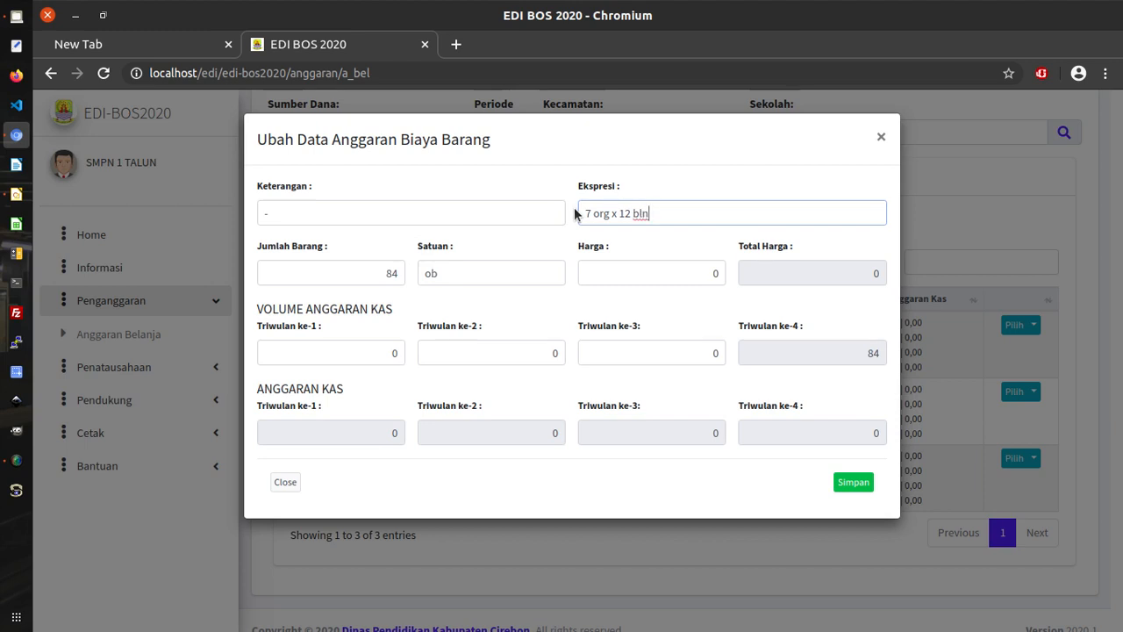
{"action": "double_click", "coordinate": [625, 214]}
{"action": "type", "text": "6"}
{"action": "key", "text": "BackSpace"}
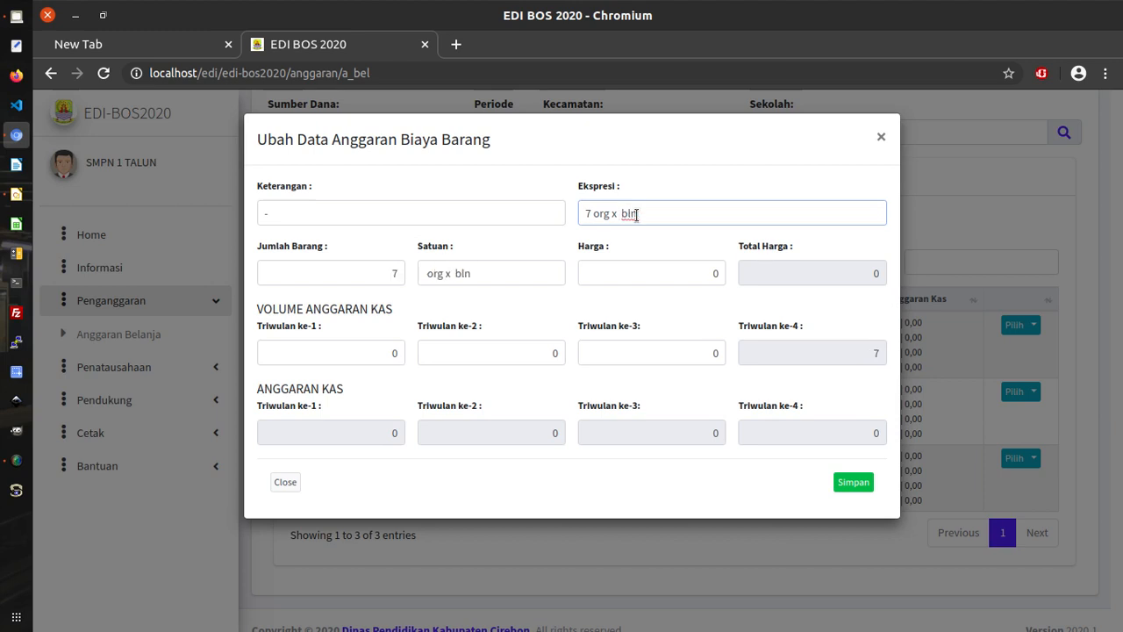
{"action": "type", "text": "12"}
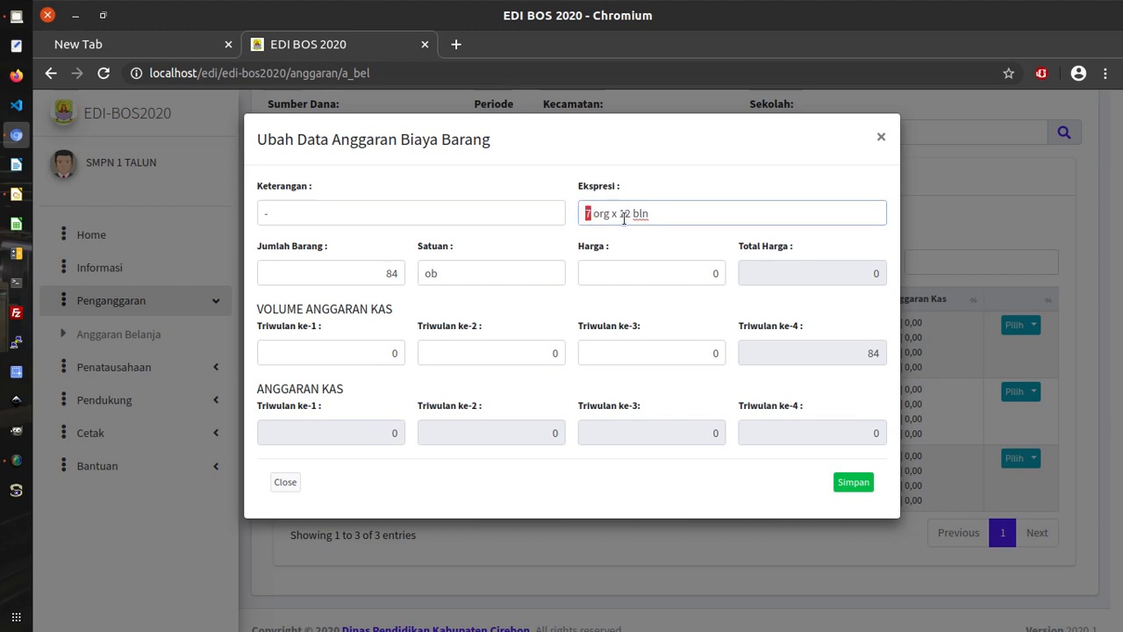
{"action": "left_click_drag", "start_coordinate": [619, 214], "coordinate": [632, 213]}
{"action": "left_click_drag", "start_coordinate": [384, 279], "coordinate": [405, 278]}
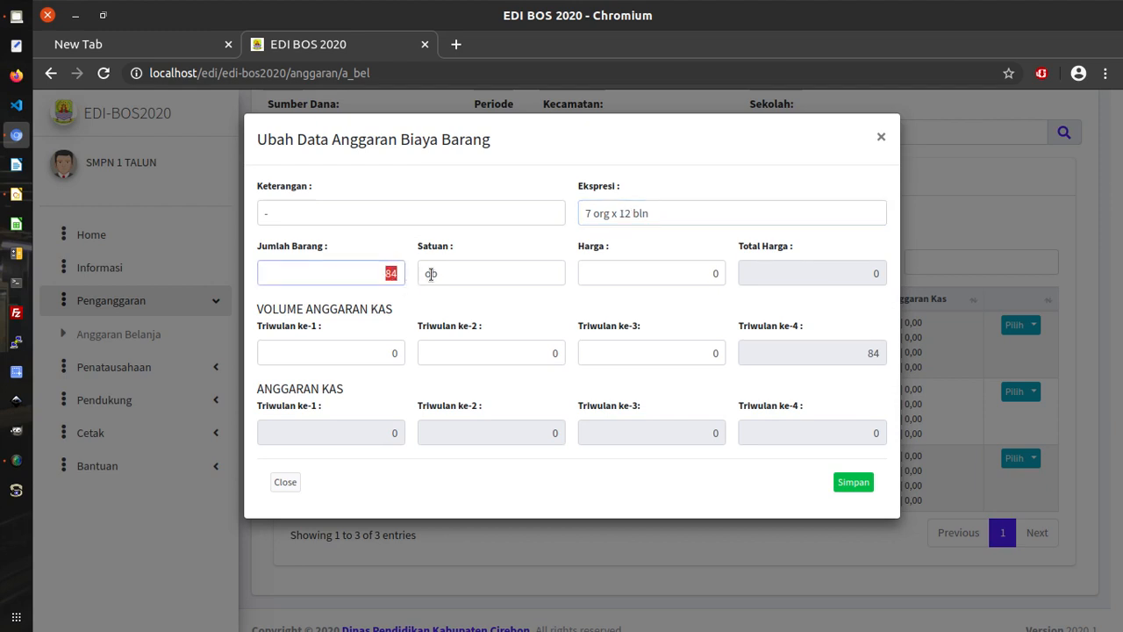
{"action": "left_click", "coordinate": [472, 269]}
{"action": "left_click", "coordinate": [595, 213]}
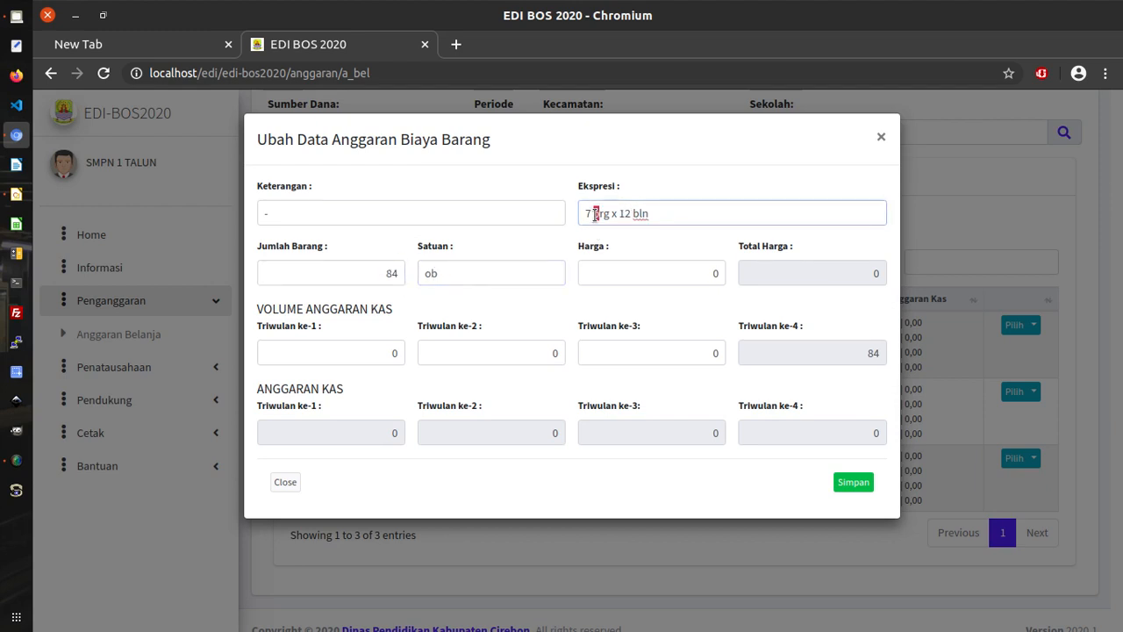
{"action": "left_click_drag", "start_coordinate": [640, 212], "coordinate": [634, 213]}
{"action": "left_click", "coordinate": [657, 240]}
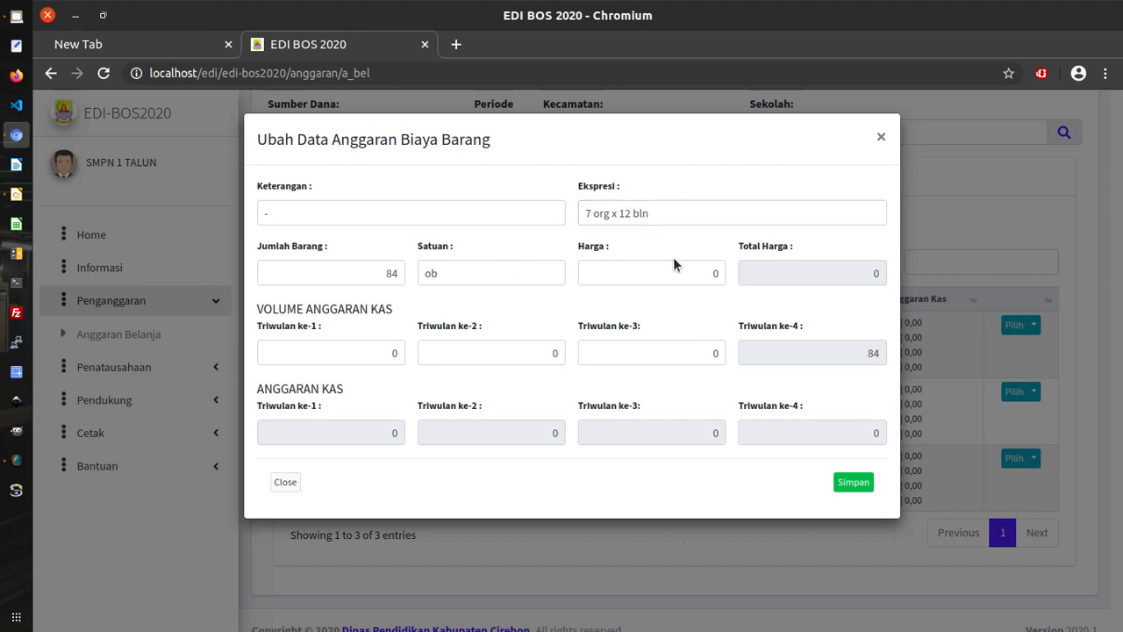
{"action": "left_click_drag", "start_coordinate": [681, 268], "coordinate": [714, 271]}
Enter 2000000 as the Harga, bringing Total Harga to 168000000.
{"action": "type", "text": "2000000"}
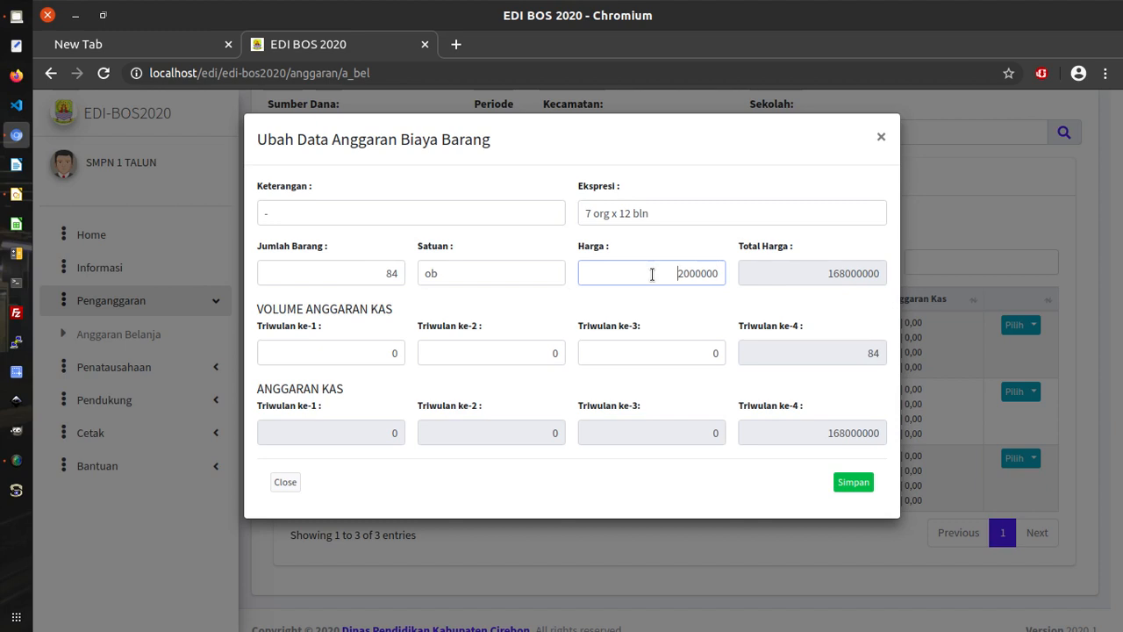
{"action": "left_click_drag", "start_coordinate": [652, 274], "coordinate": [721, 279]}
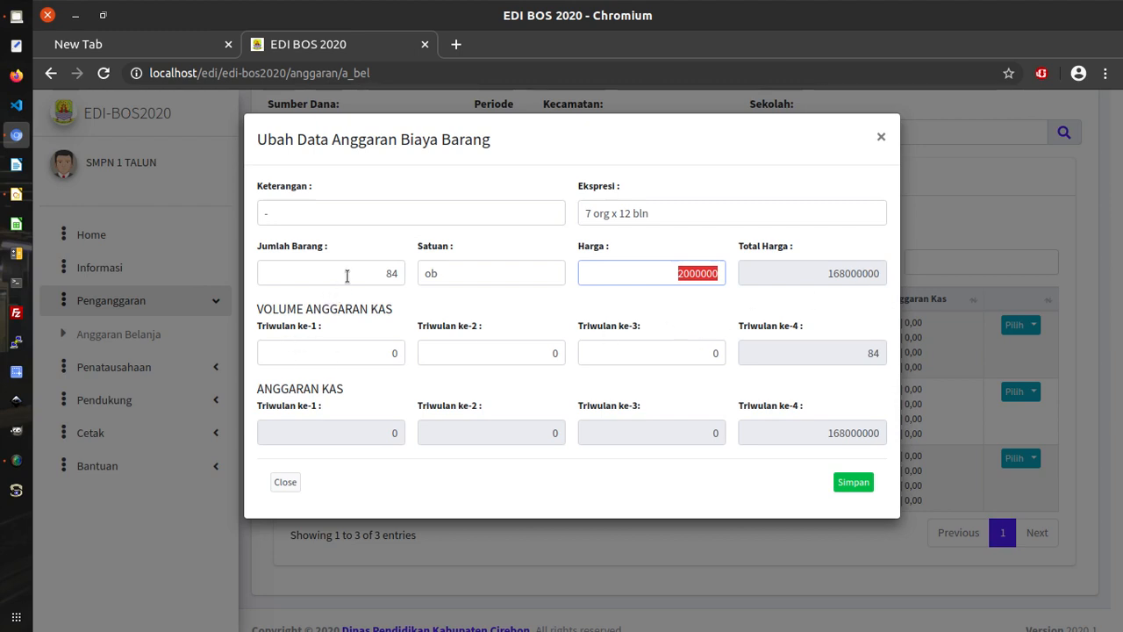
Review the 84 quantity, the quarterly volume fields and the expression.
{"action": "left_click", "coordinate": [389, 271]}
{"action": "double_click", "coordinate": [402, 270]}
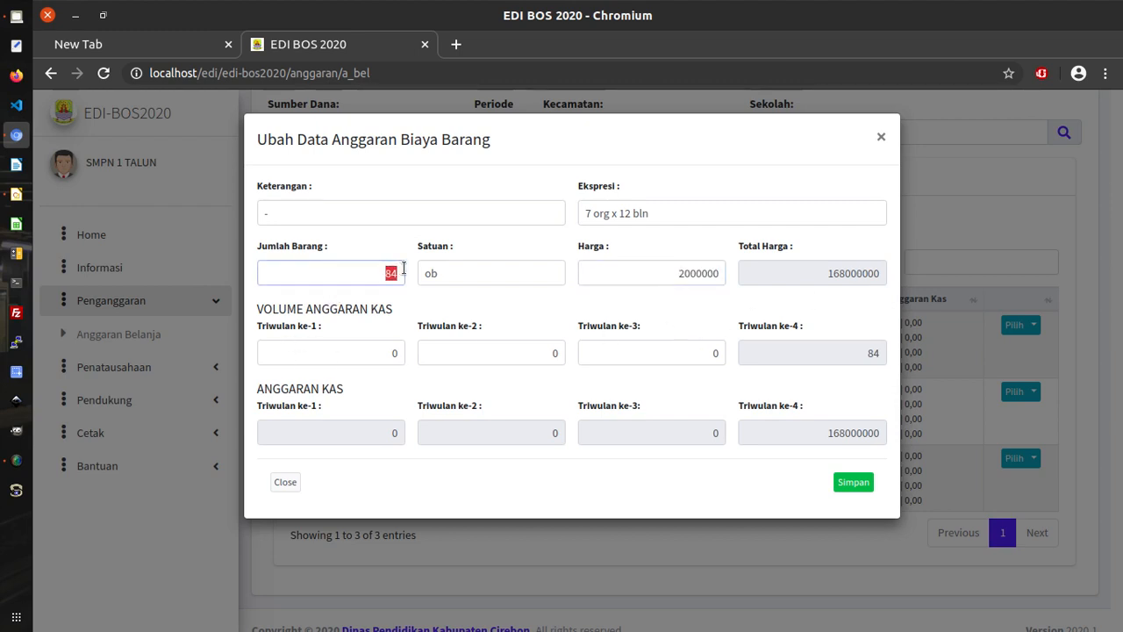
{"action": "double_click", "coordinate": [391, 352]}
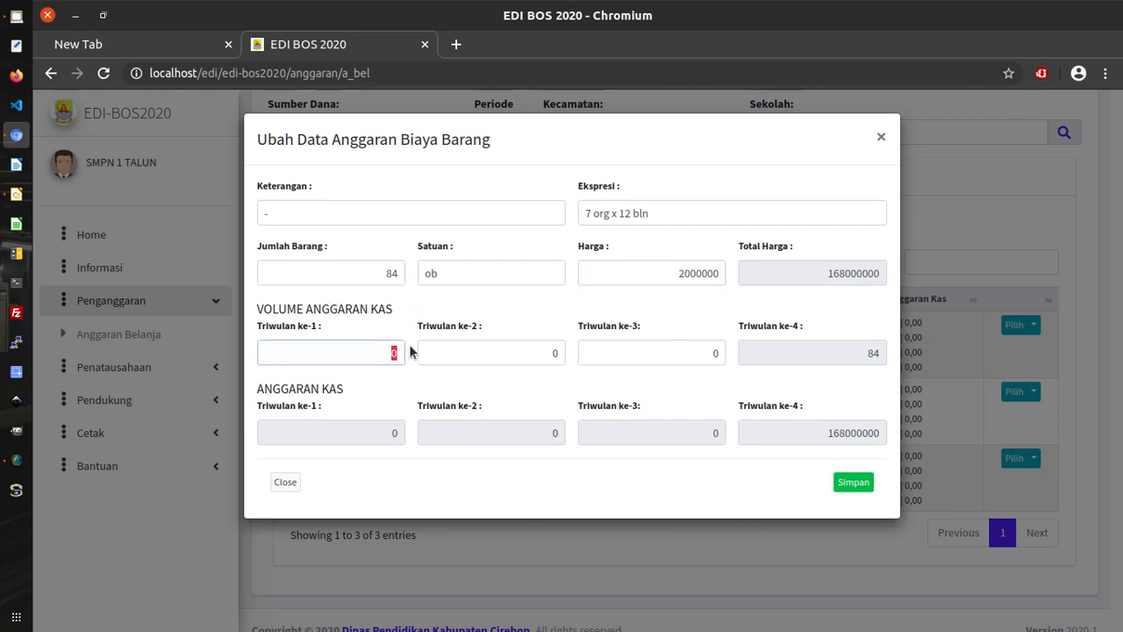
{"action": "double_click", "coordinate": [553, 353]}
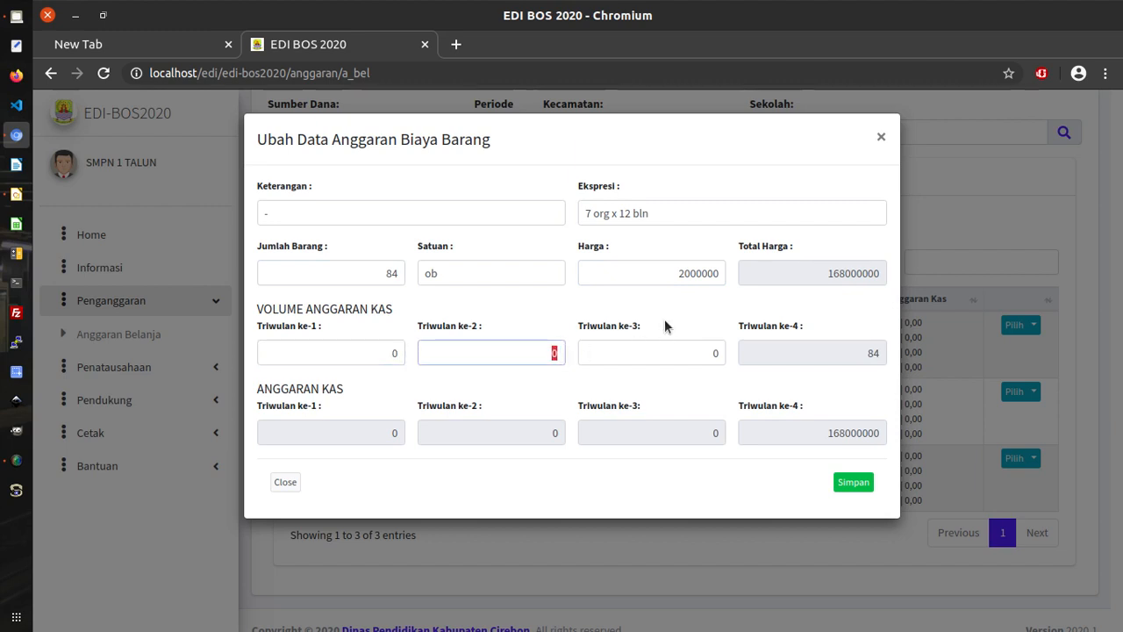
{"action": "left_click", "coordinate": [623, 216]}
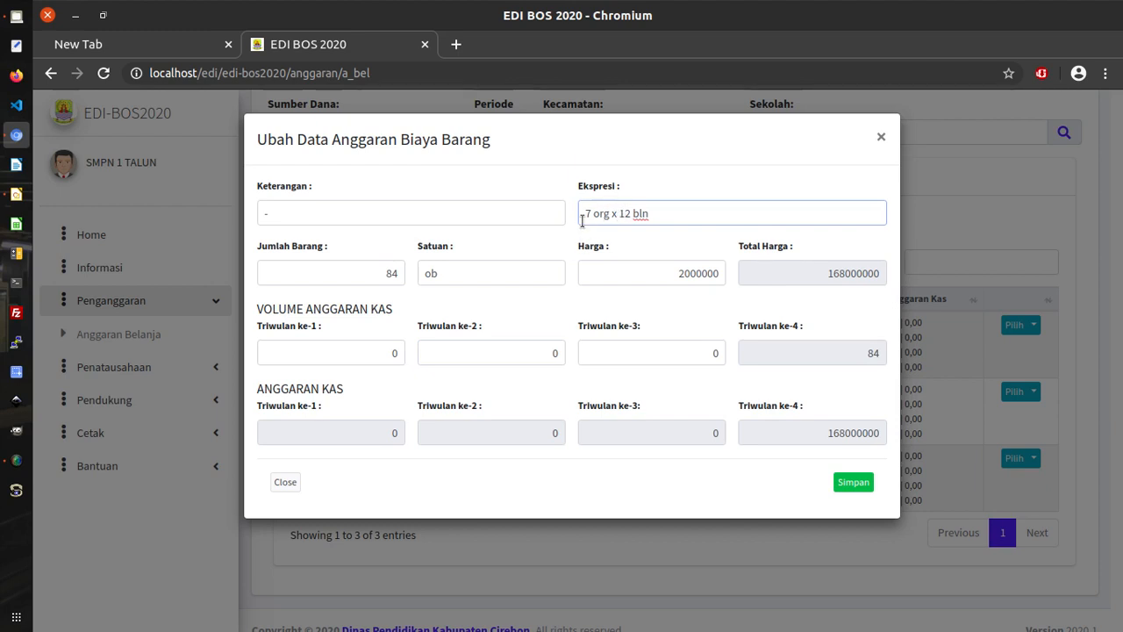
Enter 21 for Triwulan ke-1, ke-2 and ke-3 so every quarter gets 42000000.
{"action": "left_click", "coordinate": [370, 350]}
{"action": "type", "text": "21"}
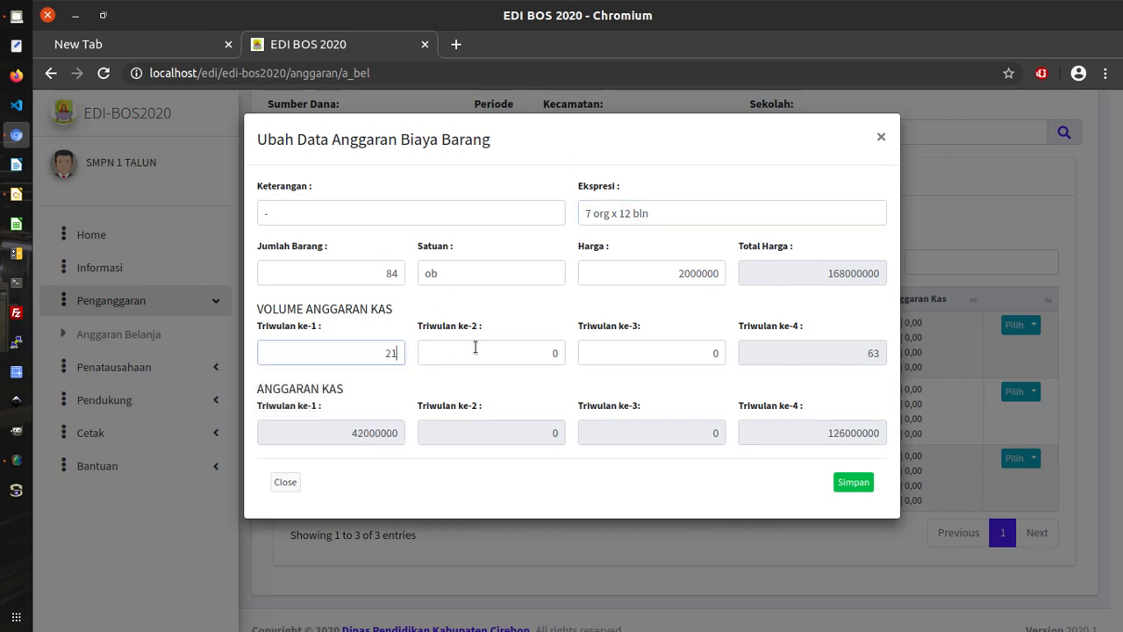
{"action": "left_click_drag", "start_coordinate": [481, 351], "coordinate": [572, 354]}
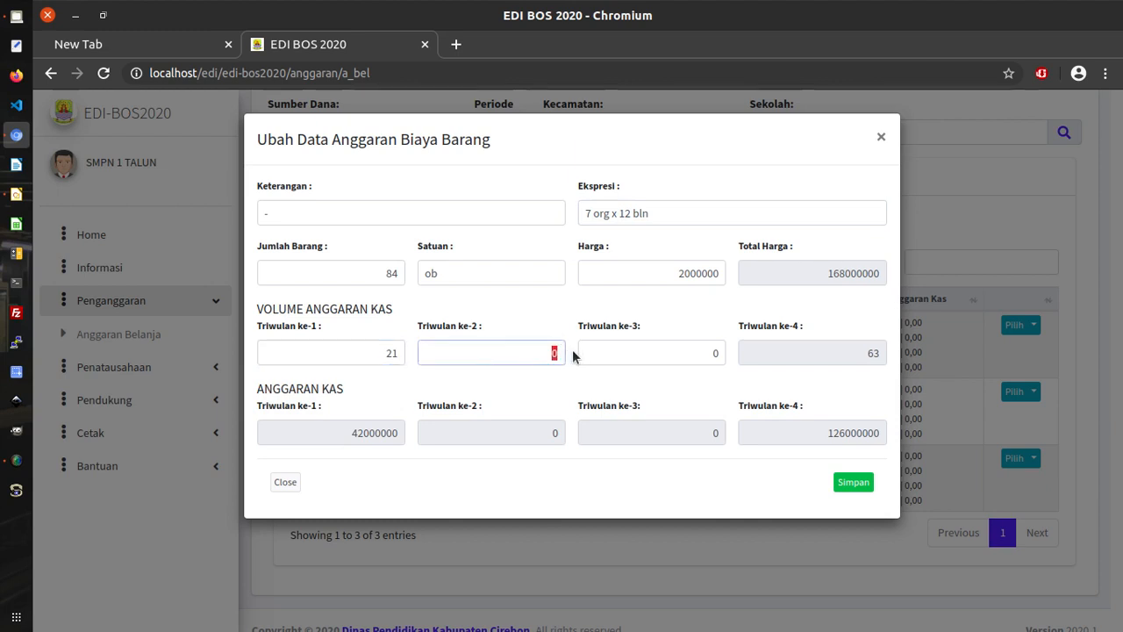
{"action": "type", "text": "21"}
{"action": "left_click", "coordinate": [701, 354]}
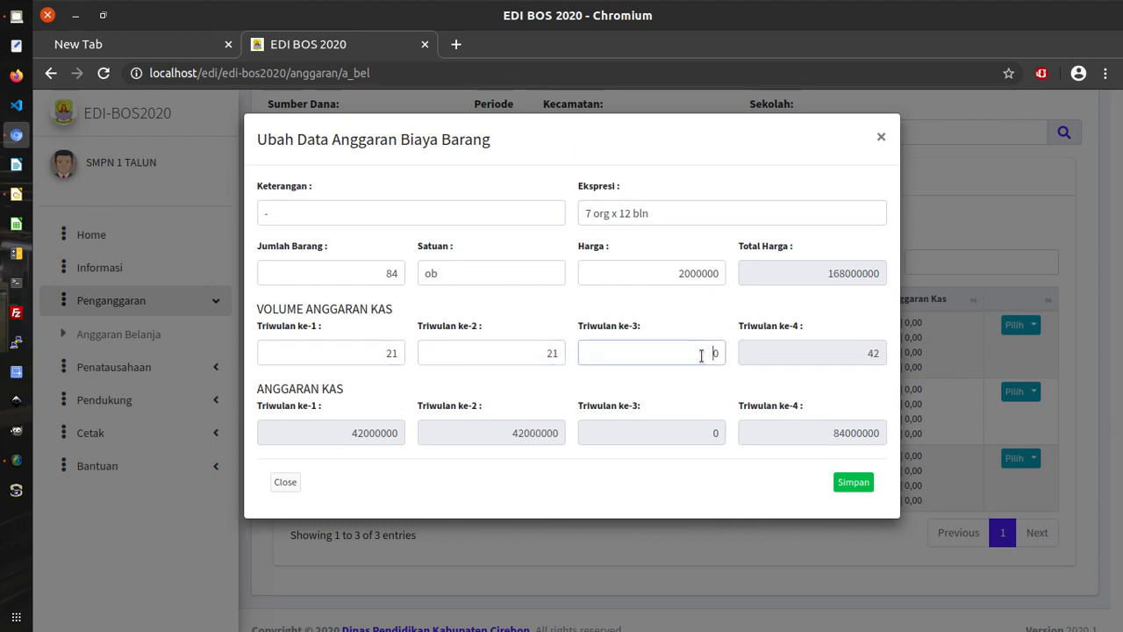
{"action": "left_click_drag", "start_coordinate": [701, 355], "coordinate": [730, 355]}
{"action": "type", "text": "21"}
{"action": "left_click", "coordinate": [706, 312]}
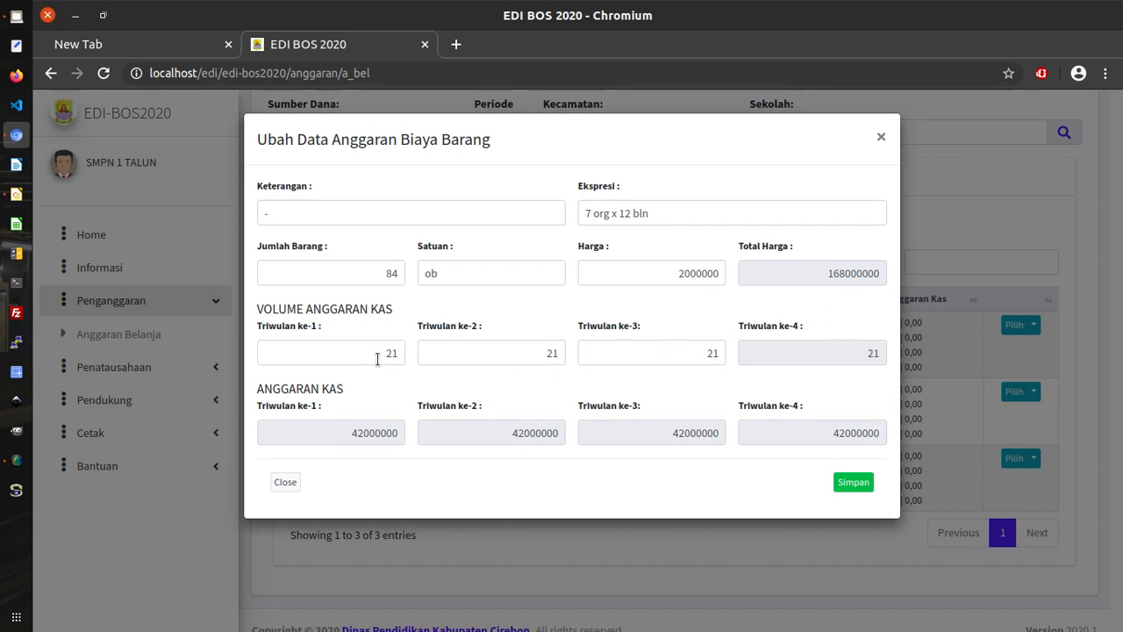
{"action": "left_click_drag", "start_coordinate": [376, 354], "coordinate": [408, 358]}
{"action": "left_click_drag", "start_coordinate": [497, 356], "coordinate": [567, 359]}
{"action": "left_click_drag", "start_coordinate": [711, 351], "coordinate": [740, 348]}
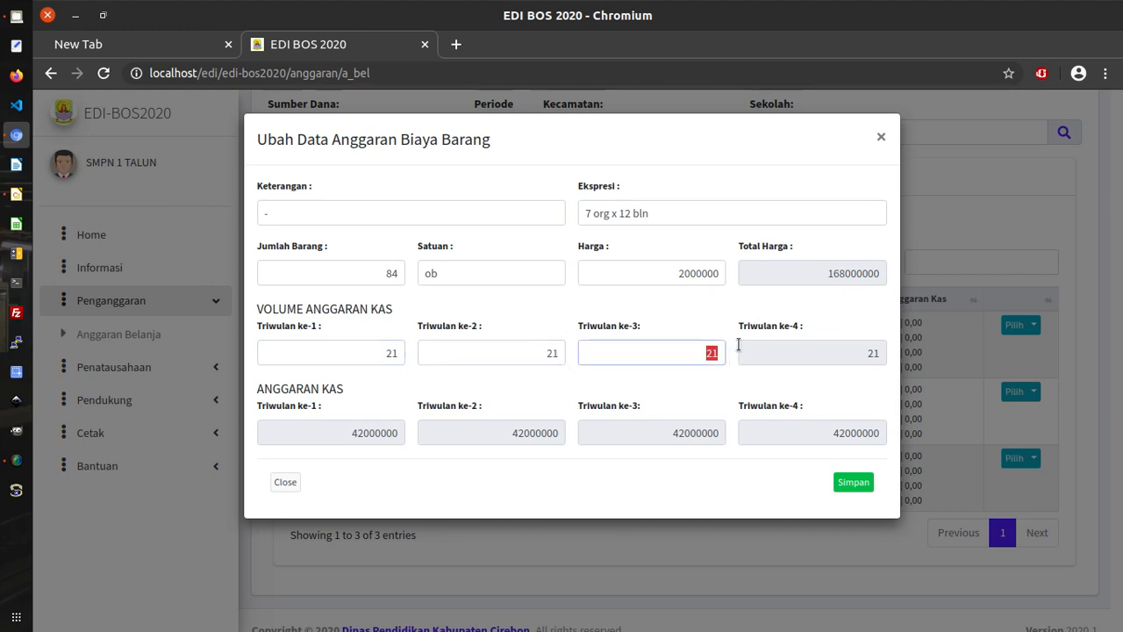
{"action": "left_click", "coordinate": [650, 332]}
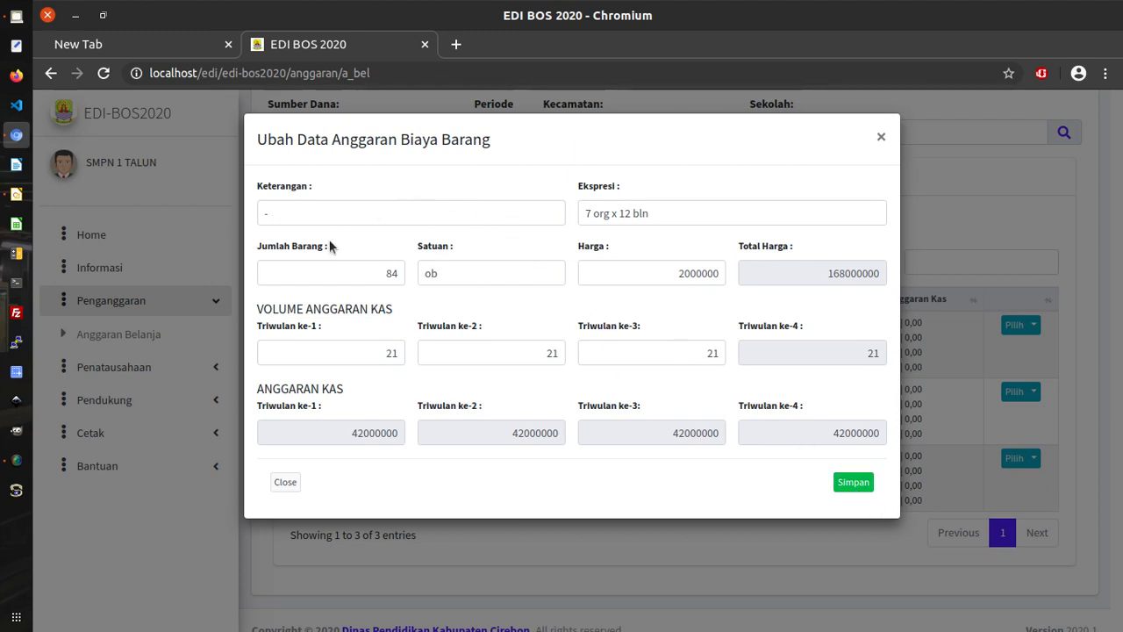
Enter a teacher's name as the description and change the expression to 1 org x 12 bln.
{"action": "left_click", "coordinate": [257, 220]}
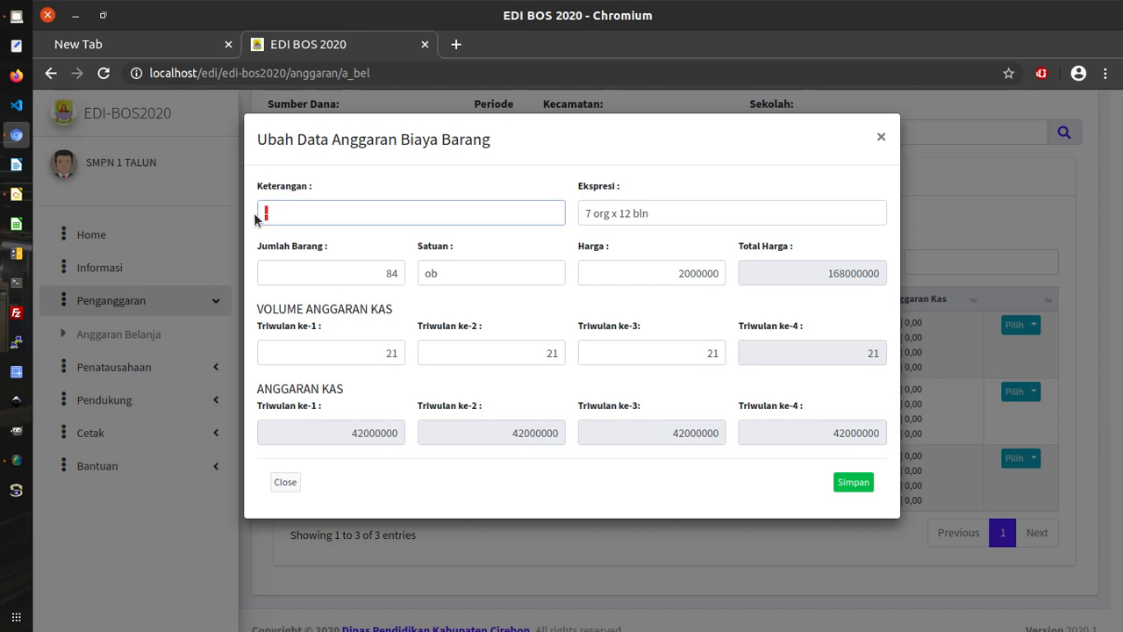
{"action": "type", "text": "Fulan, S.Pd."}
{"action": "left_click", "coordinate": [593, 214]}
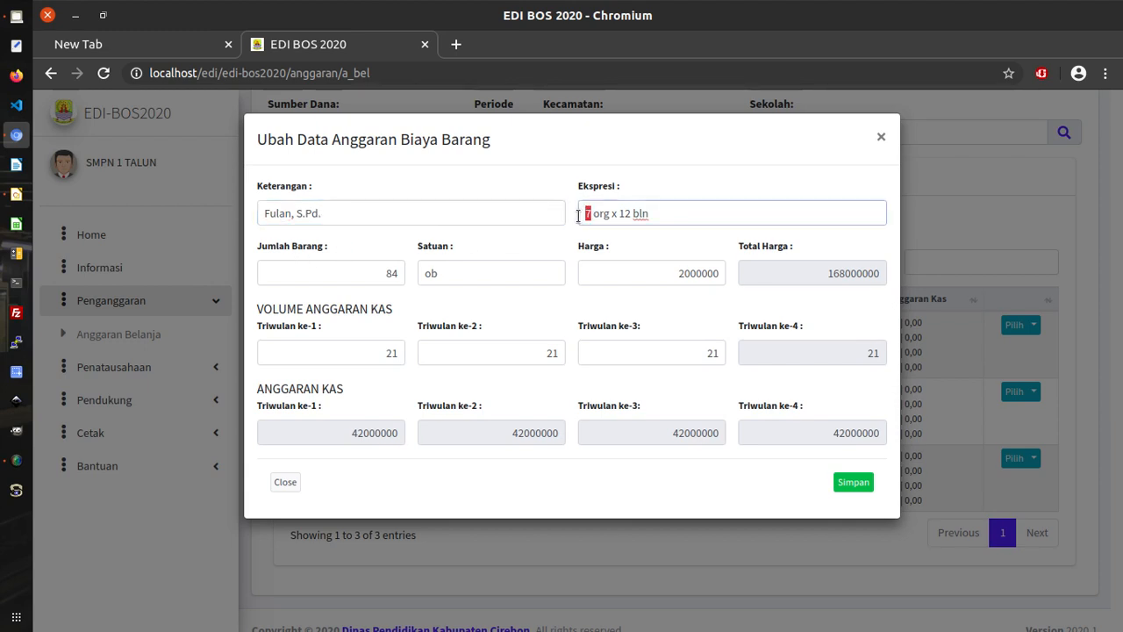
{"action": "key", "text": "BackSpace"}
{"action": "type", "text": "1"}
Replace the description with another teacher's name, leaving the expression at 1 org x 12 bln.
{"action": "left_click_drag", "start_coordinate": [341, 211], "coordinate": [267, 201]}
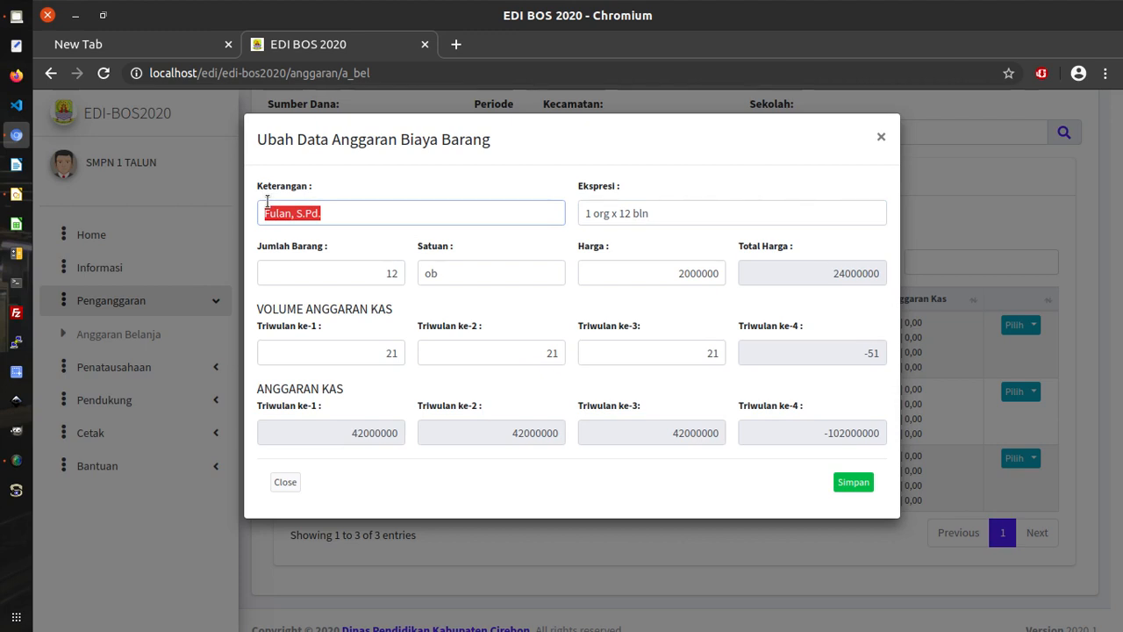
{"action": "type", "text": "-"}
{"action": "key", "text": "BackSpace"}
{"action": "type", "text": "Achmad Cs."}
{"action": "double_click", "coordinate": [586, 217]}
{"action": "type", "text": "7"}
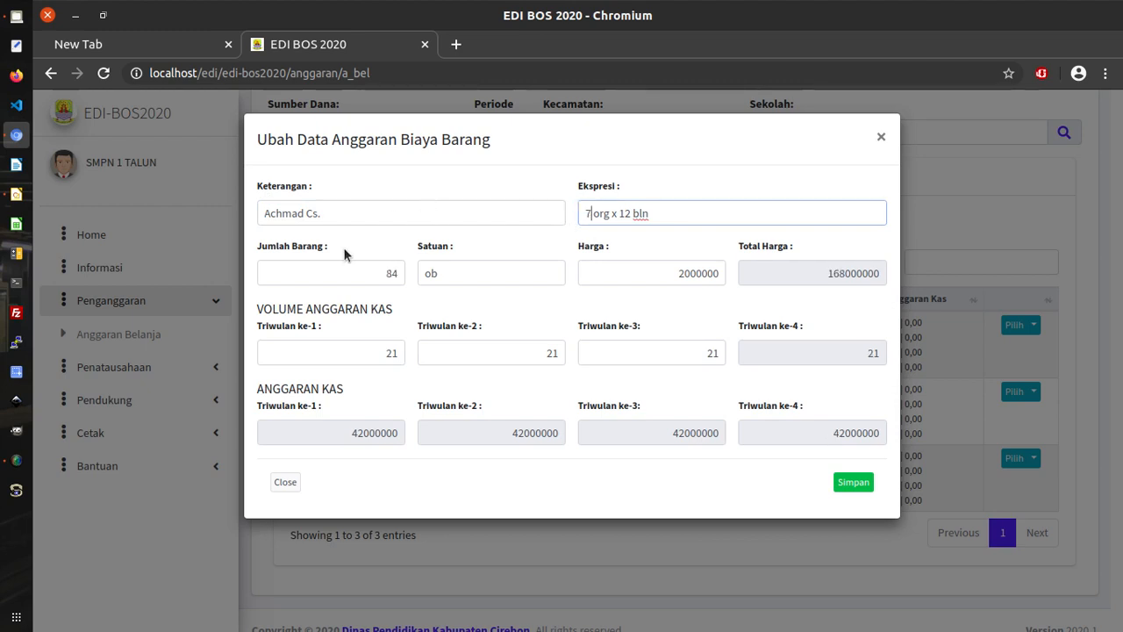
{"action": "left_click_drag", "start_coordinate": [409, 217], "coordinate": [261, 209]}
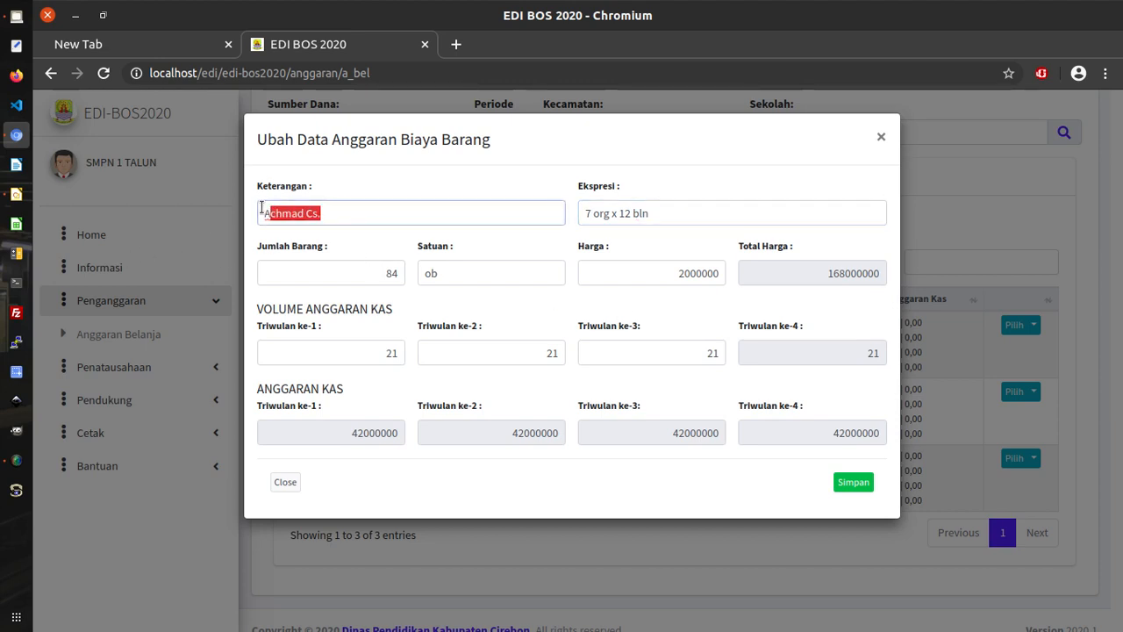
{"action": "type", "text": "A"}
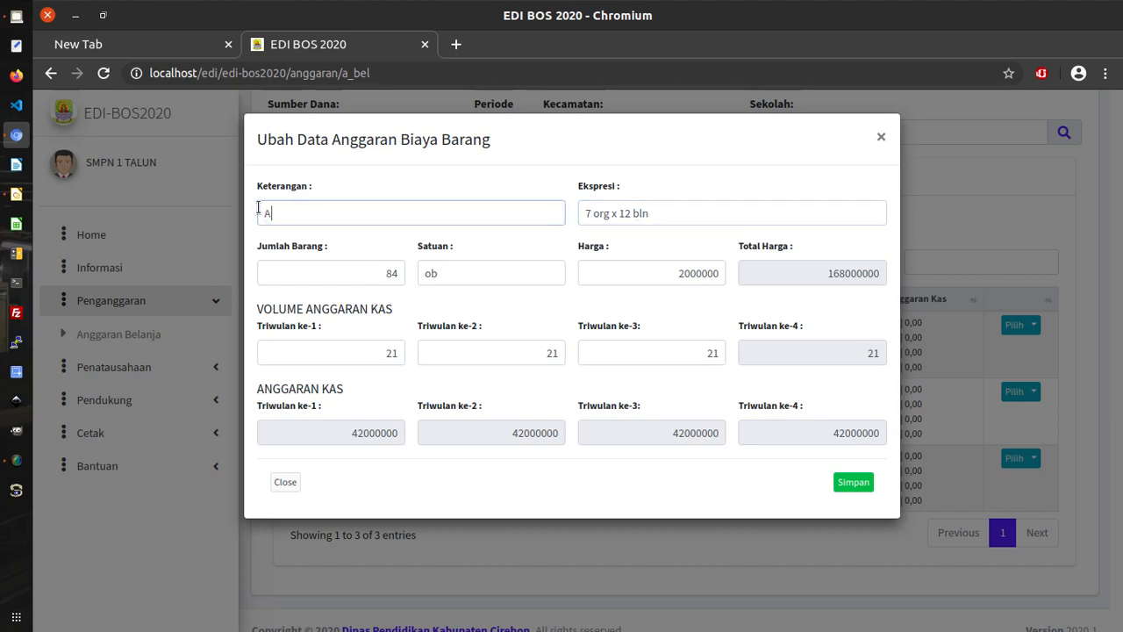
{"action": "type", "text": "bdulloh"}
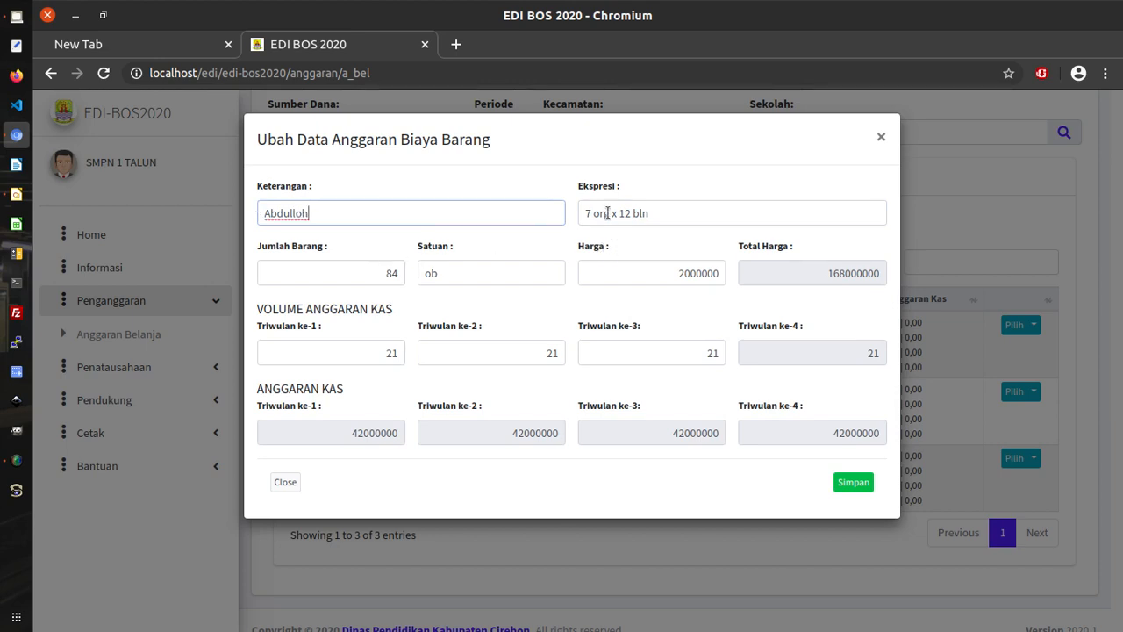
{"action": "type", "text": ", S.Pd."}
{"action": "left_click_drag", "start_coordinate": [581, 213], "coordinate": [584, 216]}
{"action": "type", "text": "1"}
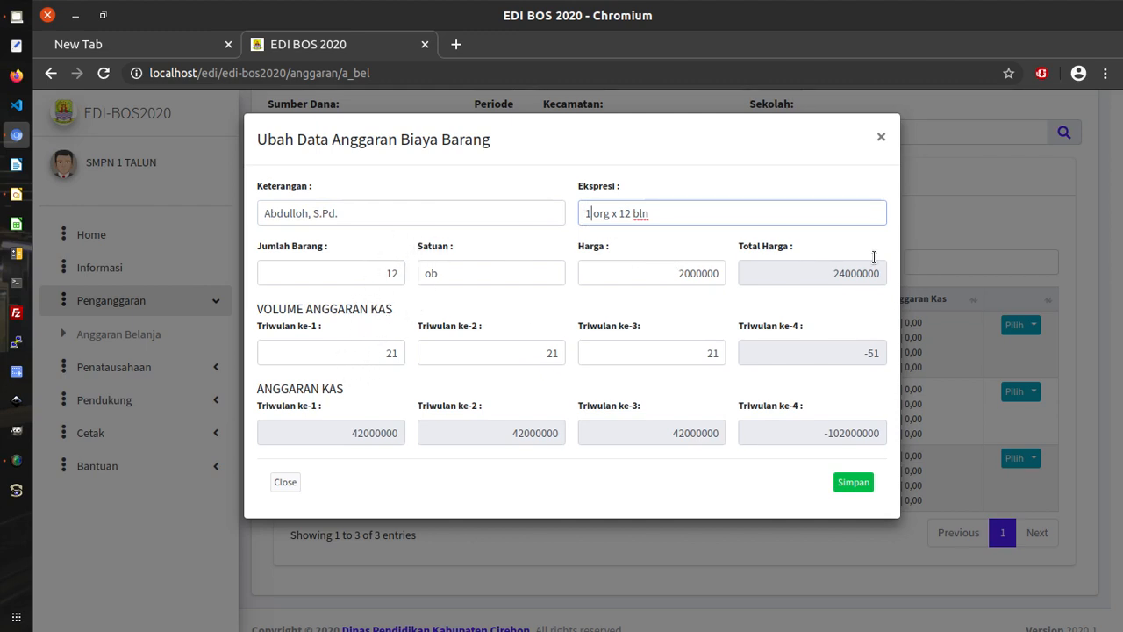
Set the Triwulan ke-1, ke-2 and ke-3 volumes to 3 each.
{"action": "double_click", "coordinate": [869, 353]}
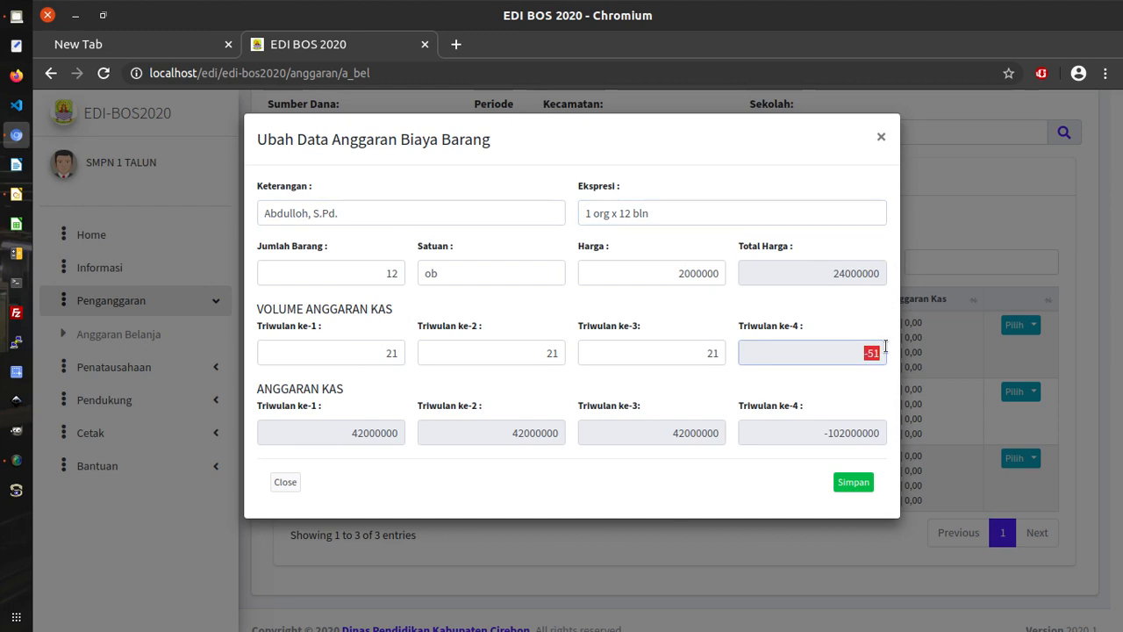
{"action": "double_click", "coordinate": [402, 352]}
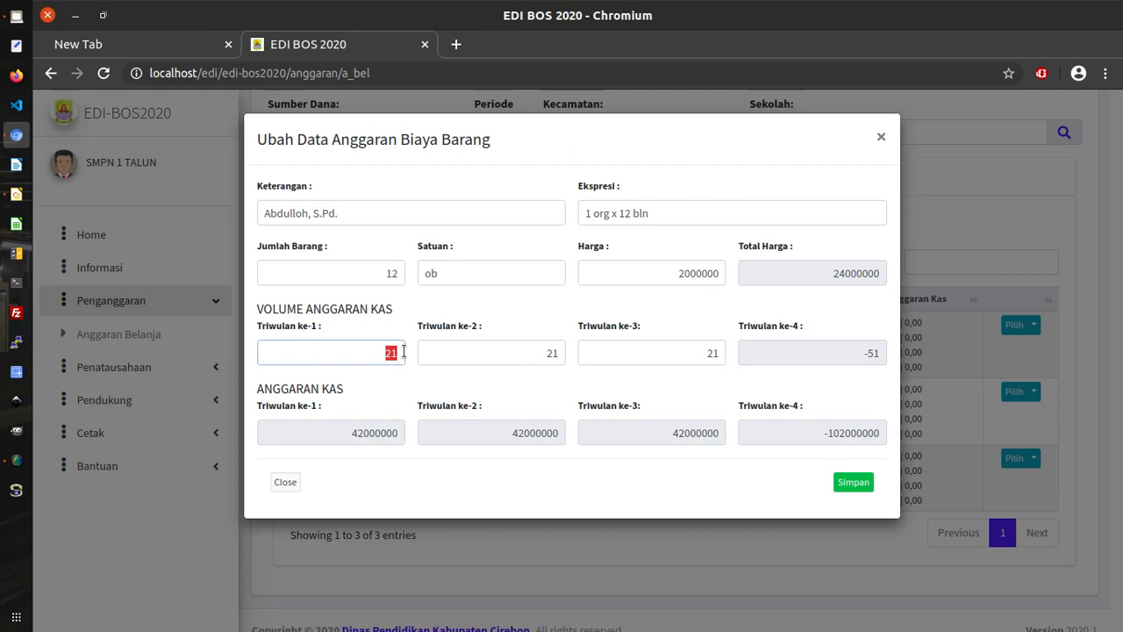
{"action": "type", "text": "3"}
{"action": "key", "text": "Tab"}
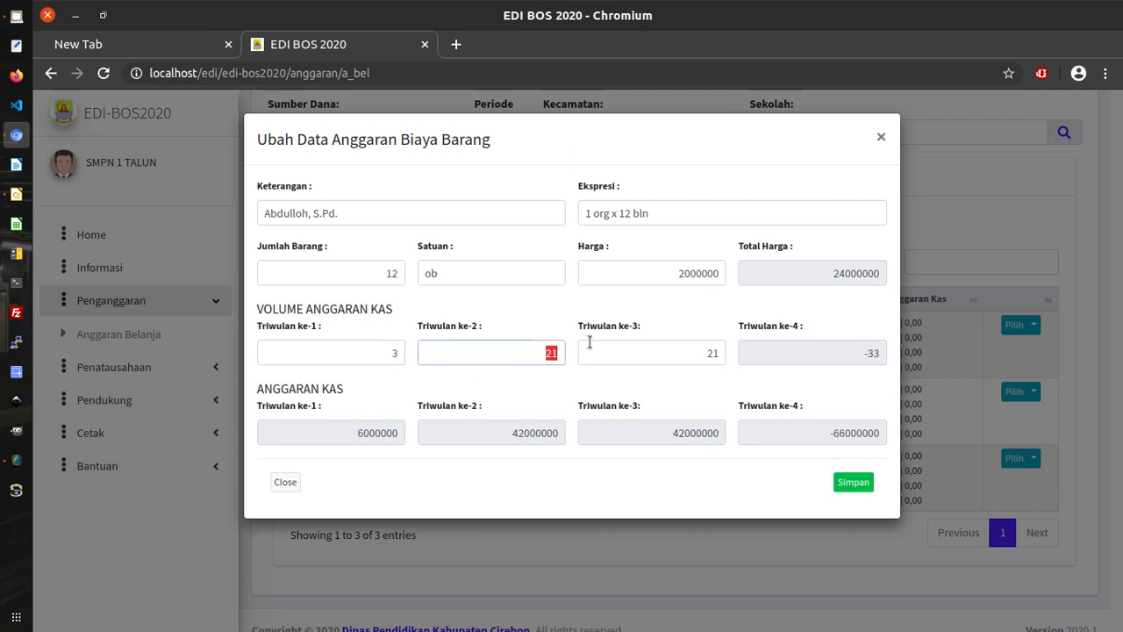
{"action": "type", "text": "3"}
{"action": "left_click", "coordinate": [705, 348]}
{"action": "double_click", "coordinate": [711, 352]}
{"action": "type", "text": "3"}
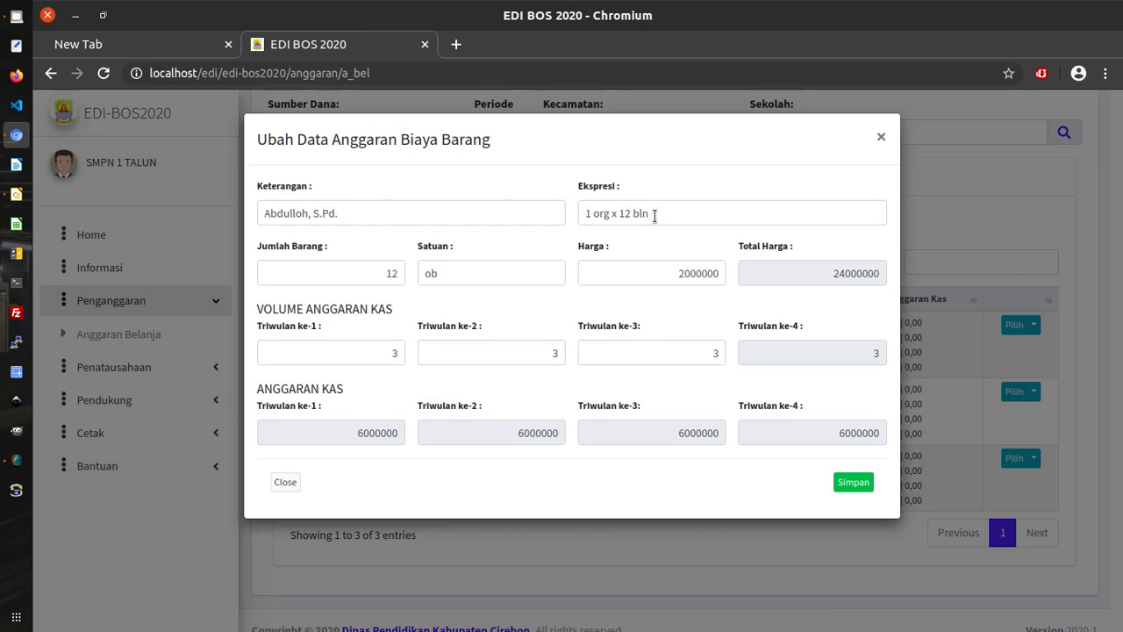
Save the entry and check row 2 shows 12 ob totalling 24.000.000.
{"action": "left_click", "coordinate": [868, 489]}
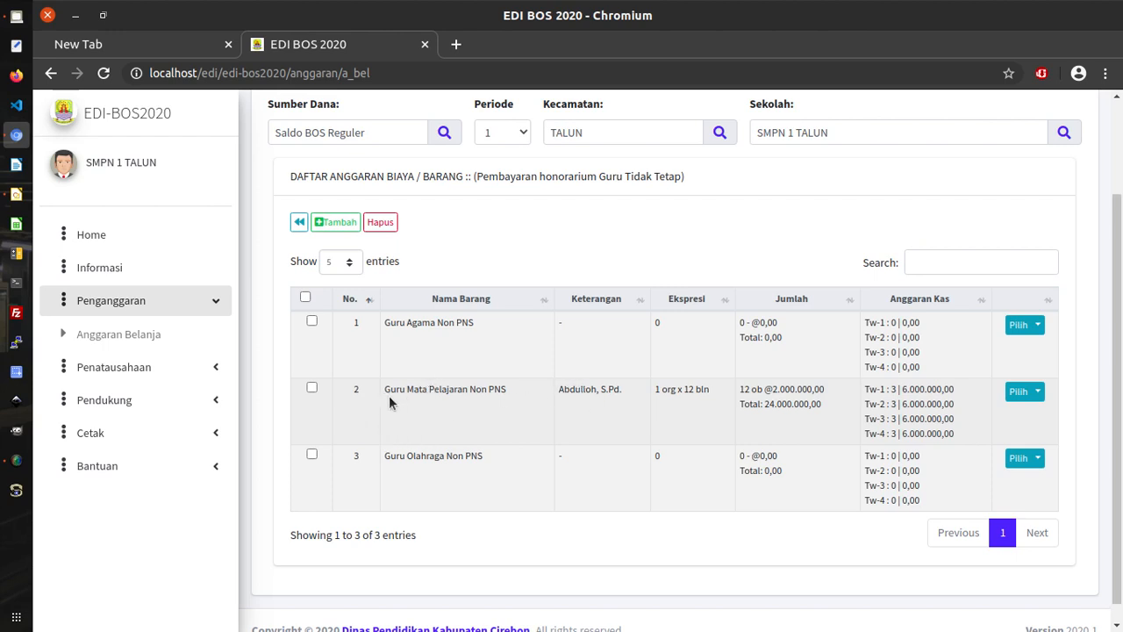
{"action": "left_click_drag", "start_coordinate": [383, 389], "coordinate": [517, 413]}
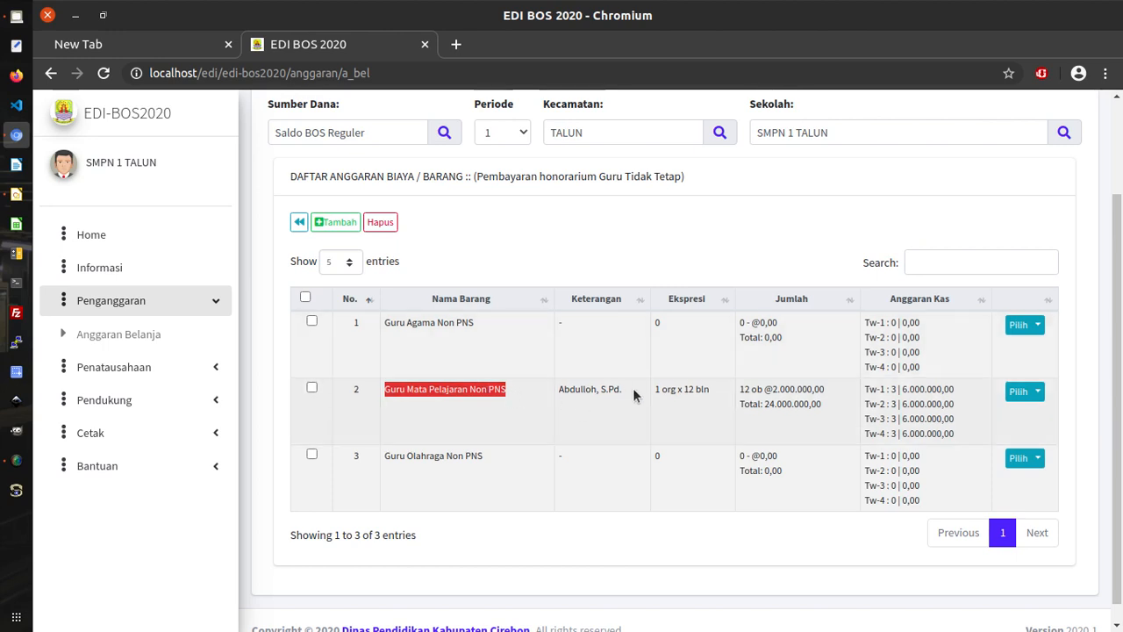
Add Guru Mata Pelajaran Non PNS twice, creating rows 4 and 5.
{"action": "left_click", "coordinate": [338, 226]}
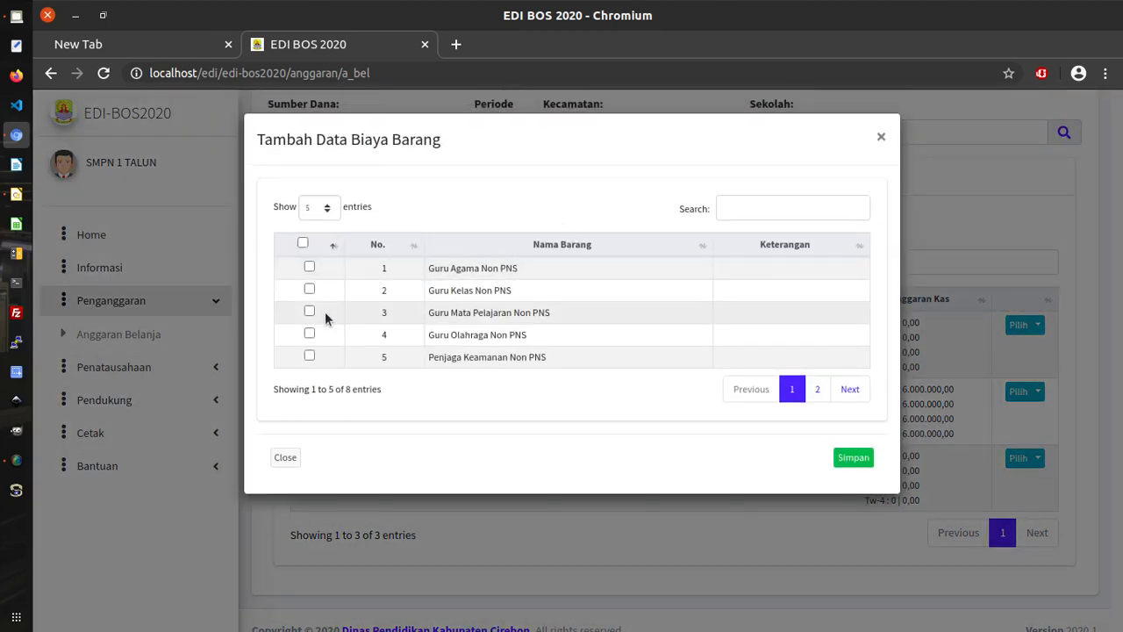
{"action": "left_click", "coordinate": [310, 312]}
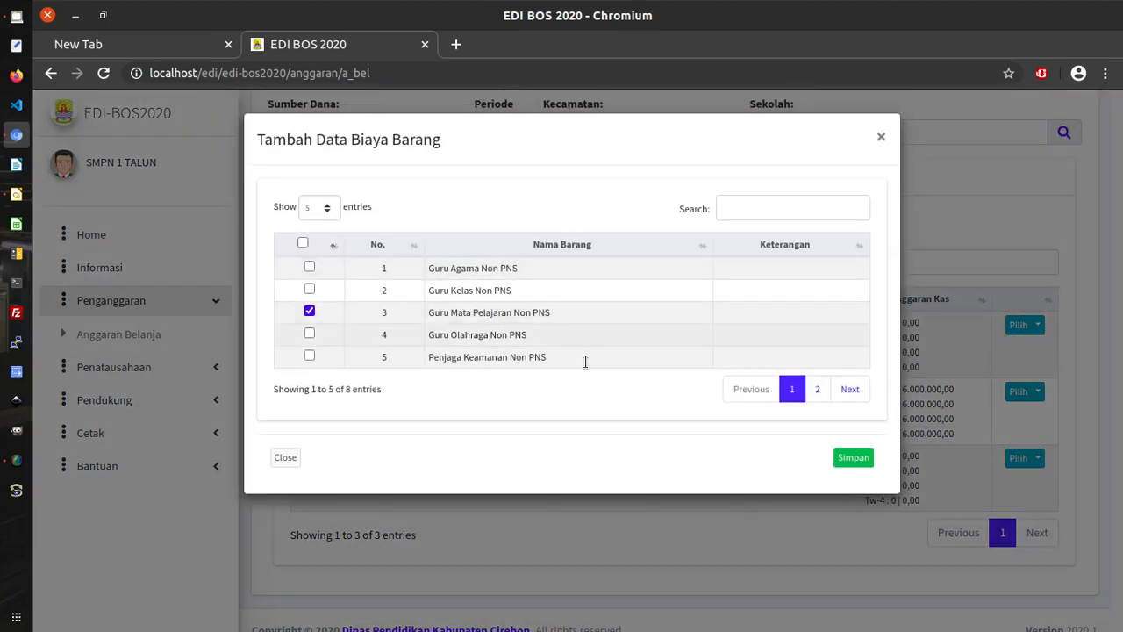
{"action": "left_click", "coordinate": [865, 461]}
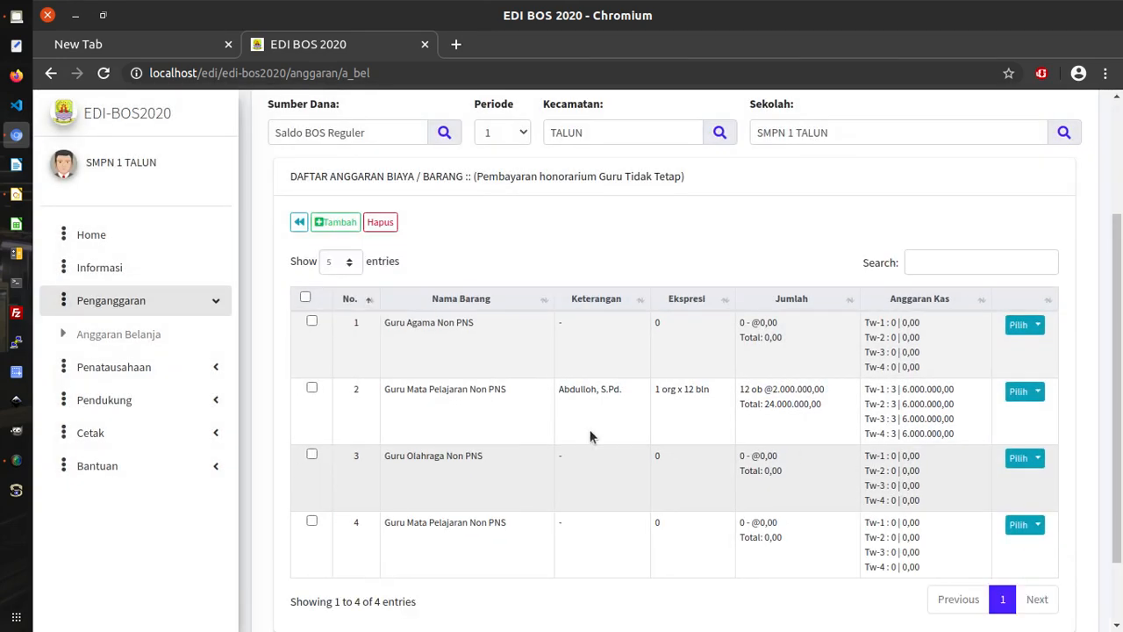
{"action": "left_click", "coordinate": [336, 225]}
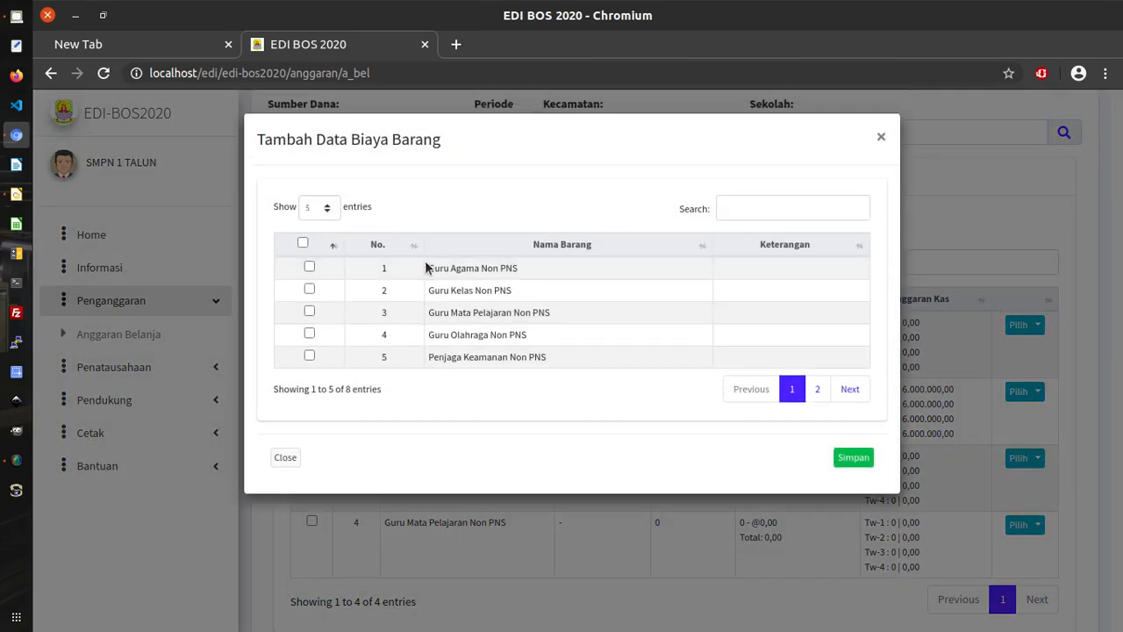
{"action": "left_click", "coordinate": [308, 312]}
{"action": "left_click", "coordinate": [854, 463]}
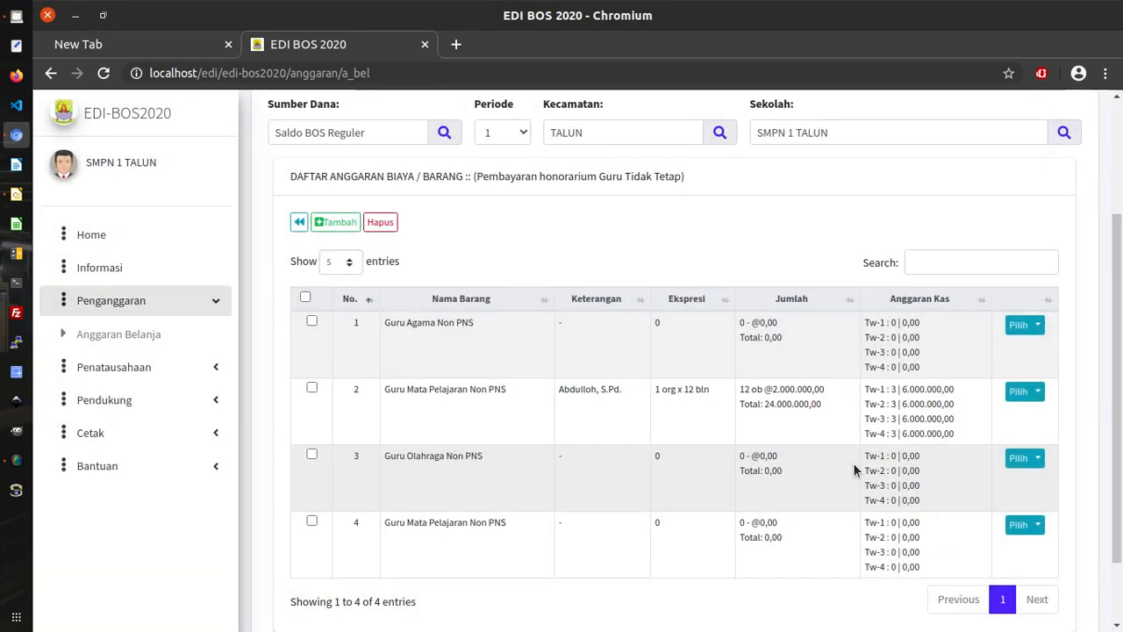
{"action": "scroll", "coordinate": [853, 462], "scroll_direction": "down", "scroll_amount": 3}
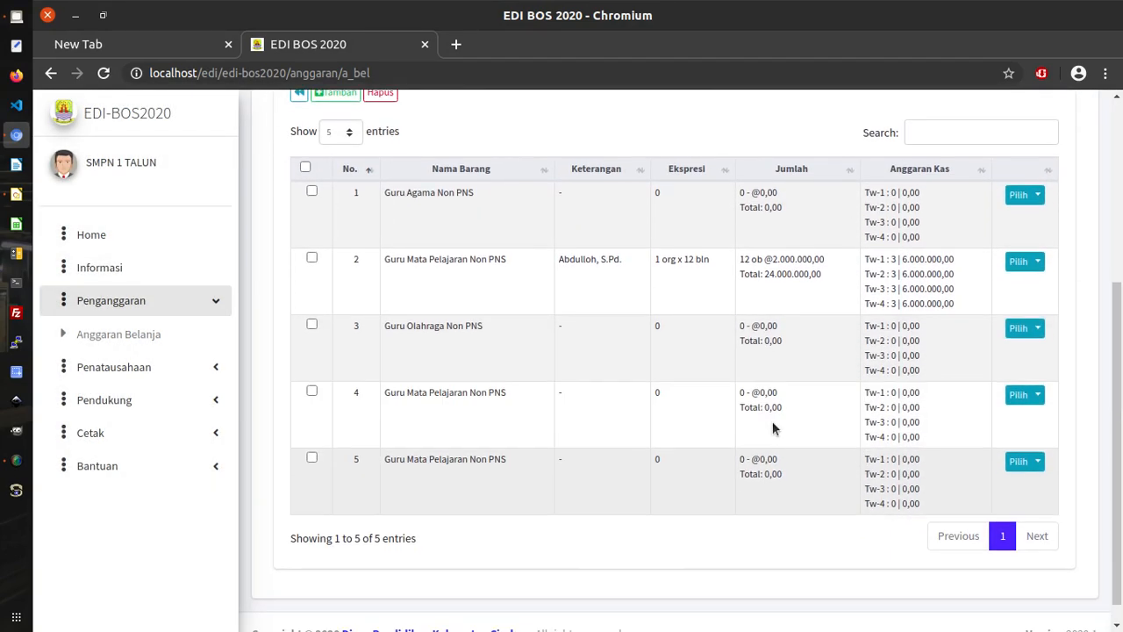
Edit row 4, entering a teacher's name and the 1 org x 12 bln expression.
{"action": "left_click", "coordinate": [1039, 397]}
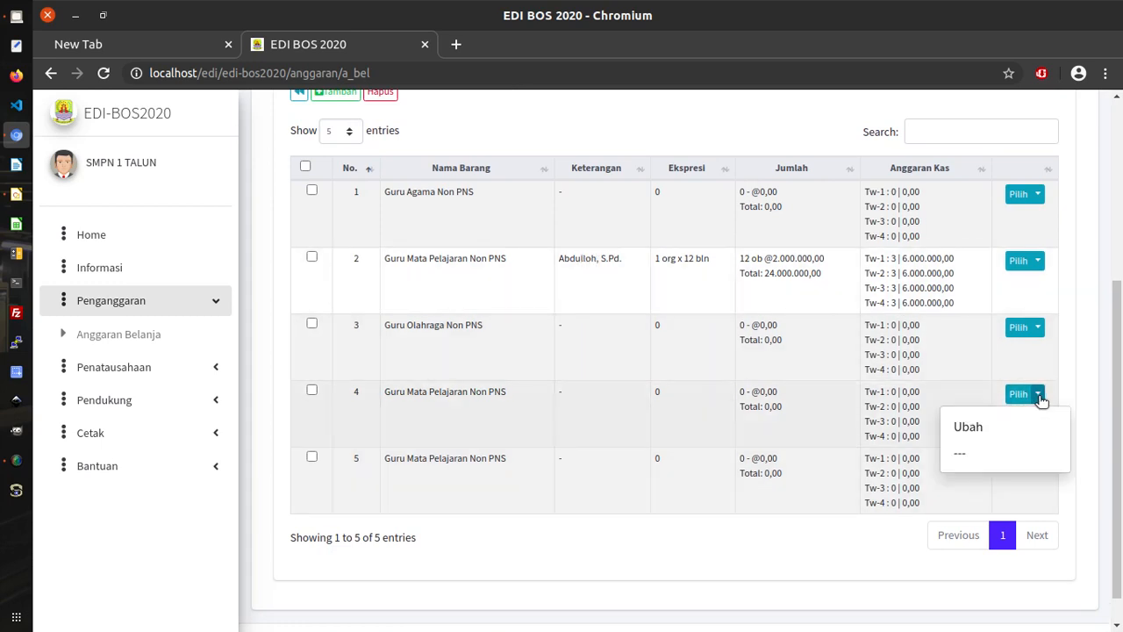
{"action": "left_click", "coordinate": [968, 428]}
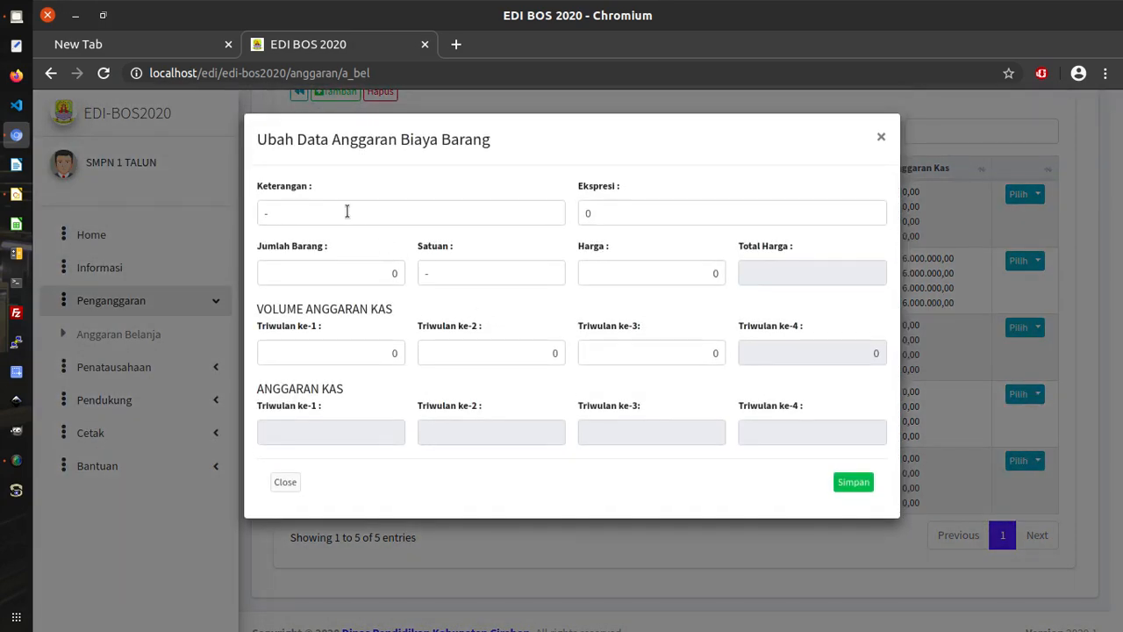
{"action": "left_click", "coordinate": [346, 212]}
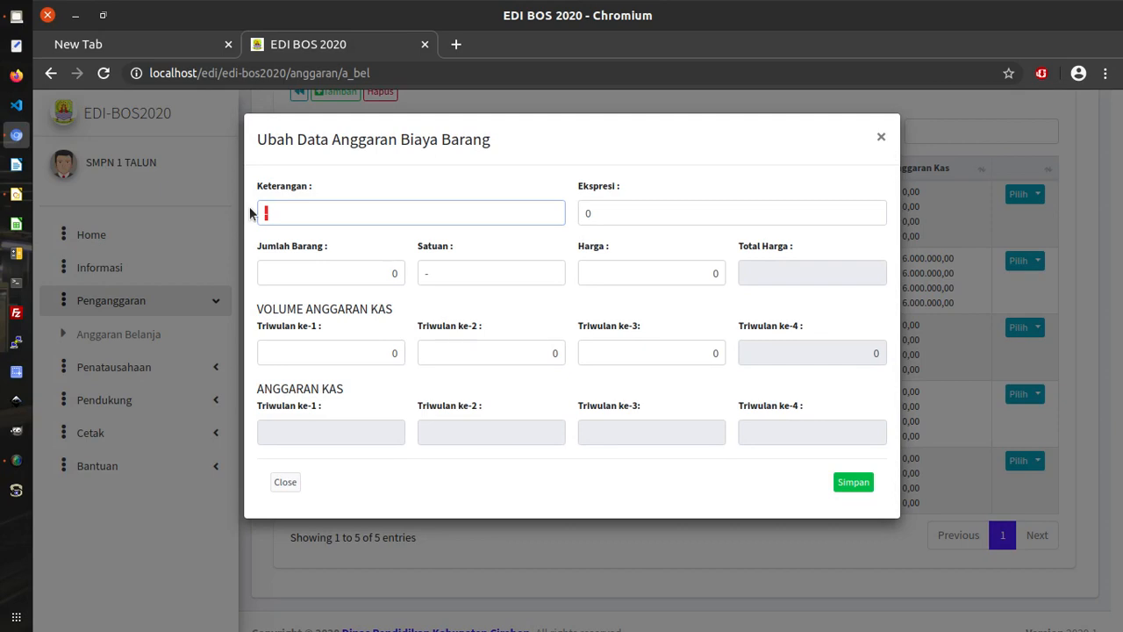
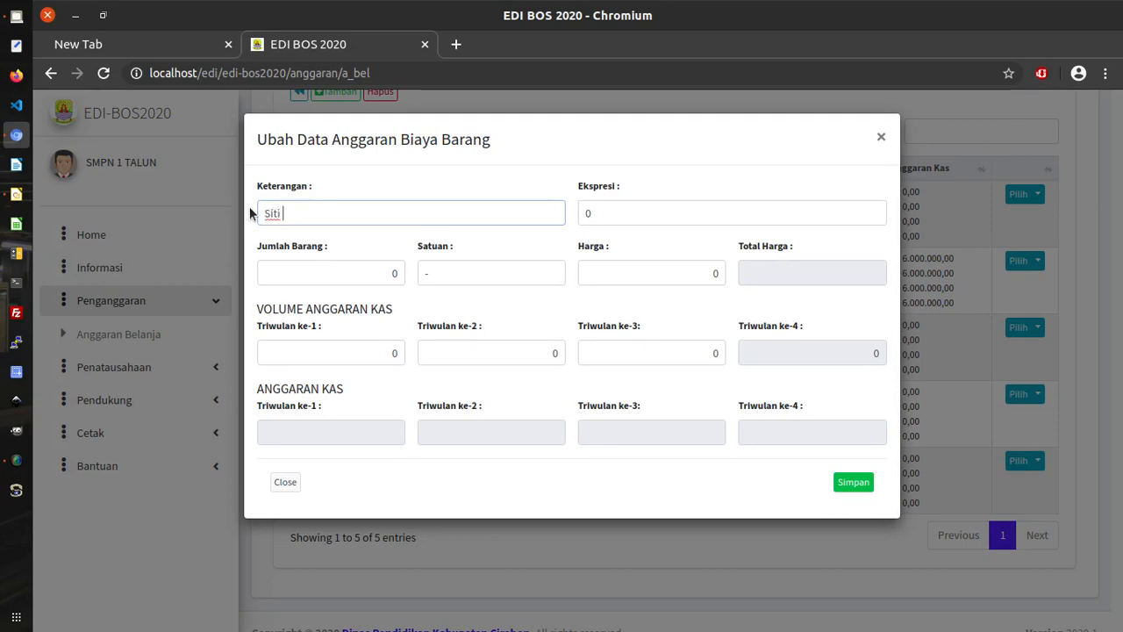
{"action": "left_click", "coordinate": [602, 204]}
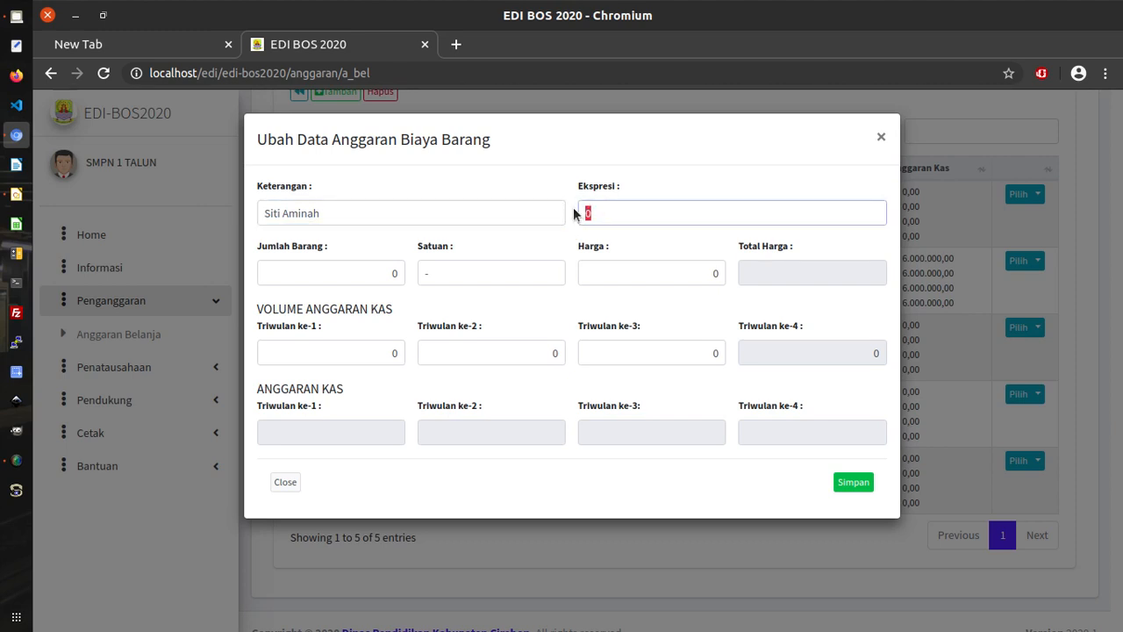
{"action": "type", "text": "1 org x 12 bln"}
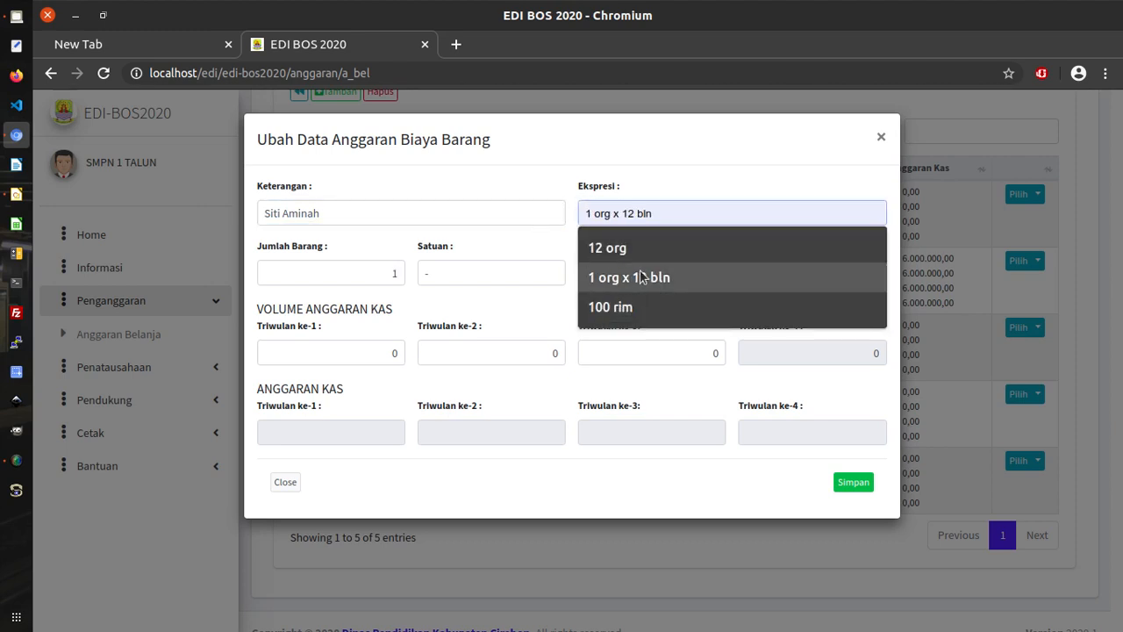
{"action": "left_click", "coordinate": [643, 278]}
Set Harga 1500000 and 3 in Triwulan ke-1 to ke-3, then save row 4.
{"action": "double_click", "coordinate": [715, 273]}
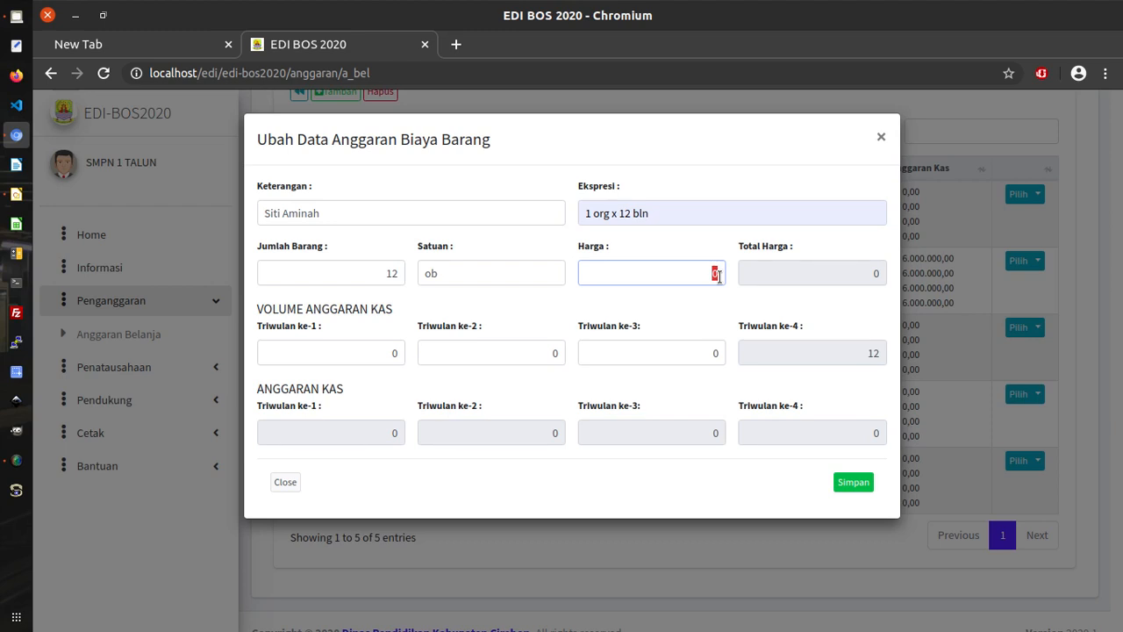
{"action": "type", "text": "1500000"}
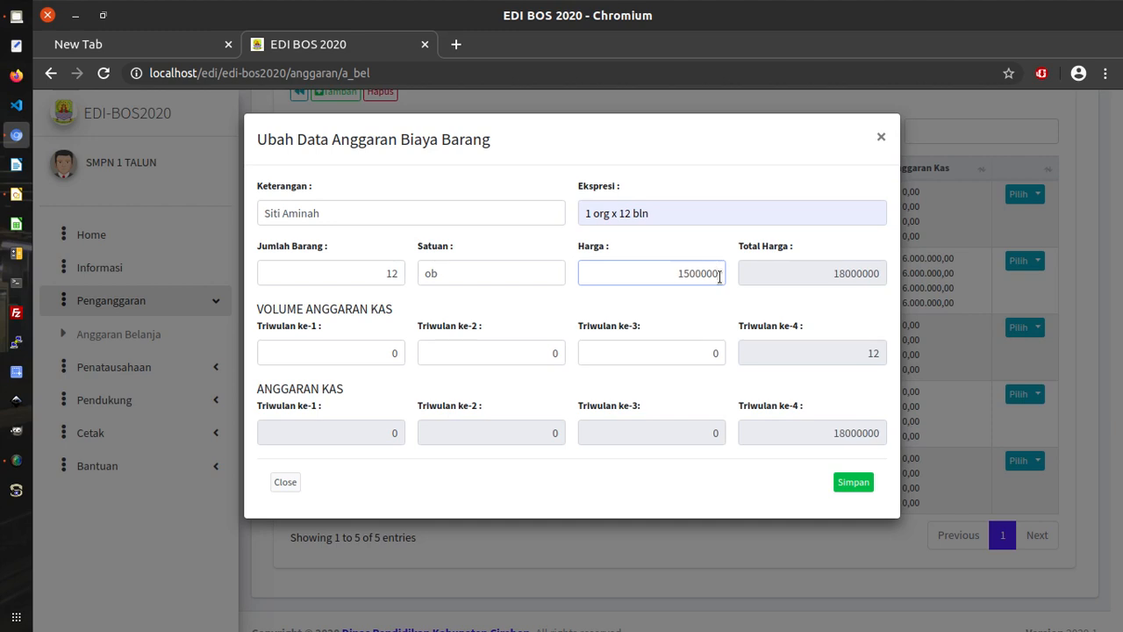
{"action": "left_click", "coordinate": [401, 353]}
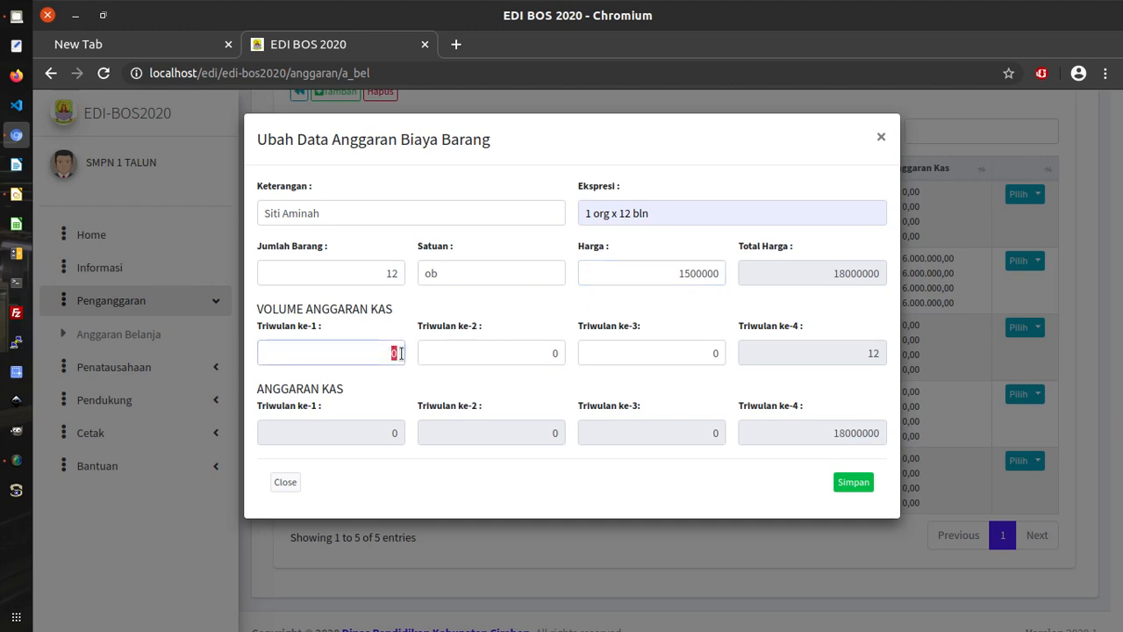
{"action": "type", "text": "3"}
{"action": "left_click", "coordinate": [556, 353]}
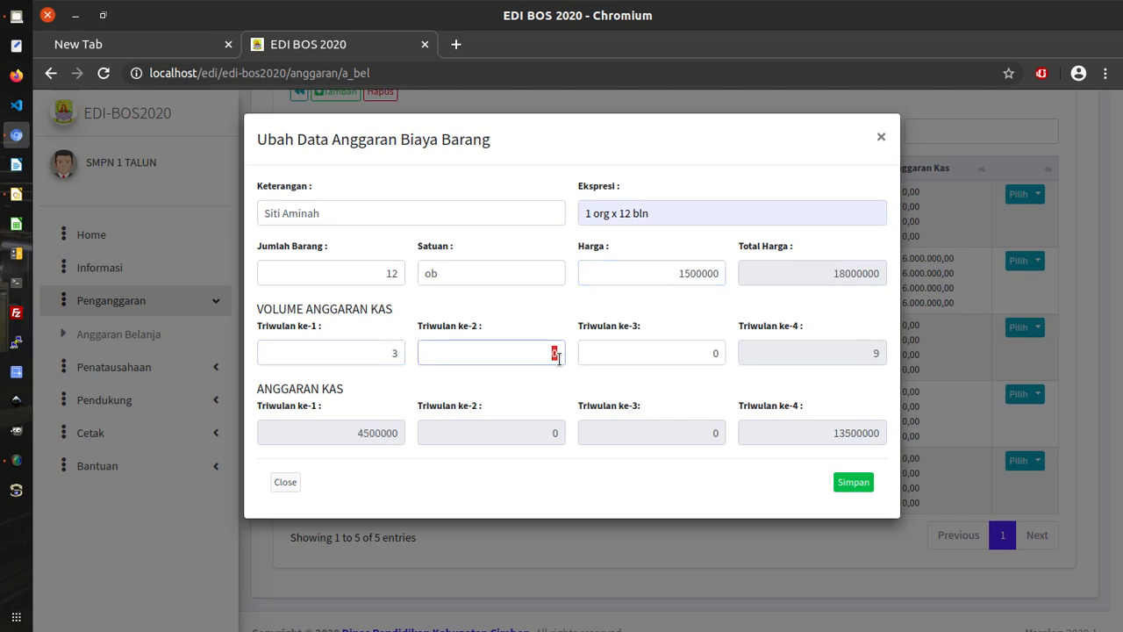
{"action": "type", "text": "3"}
{"action": "left_click", "coordinate": [666, 355]}
{"action": "type", "text": "3"}
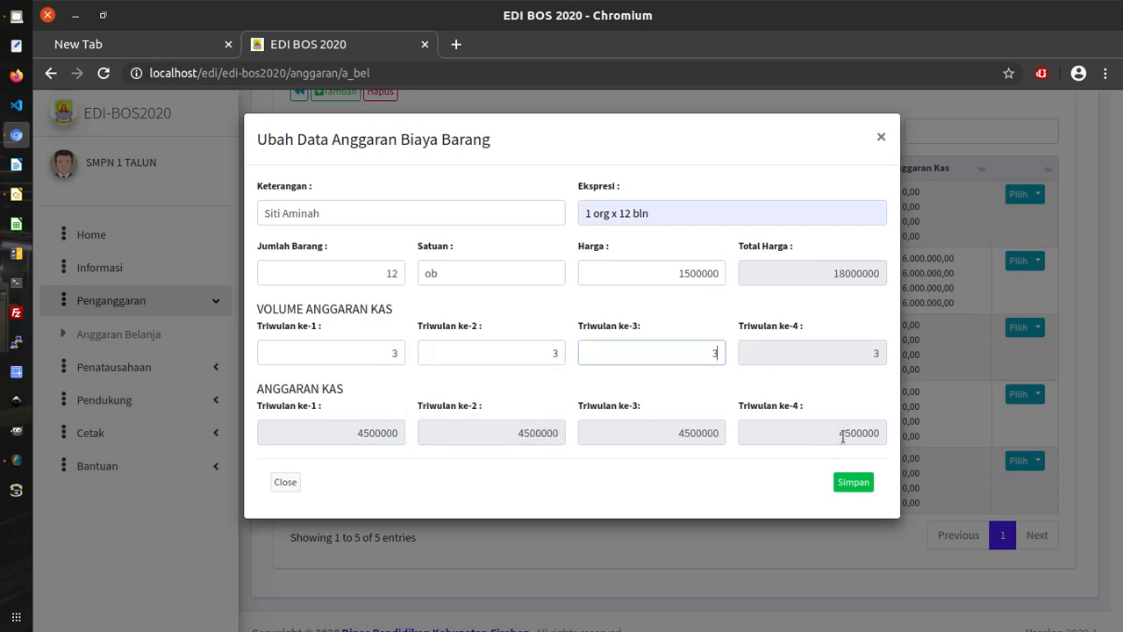
{"action": "left_click", "coordinate": [853, 481]}
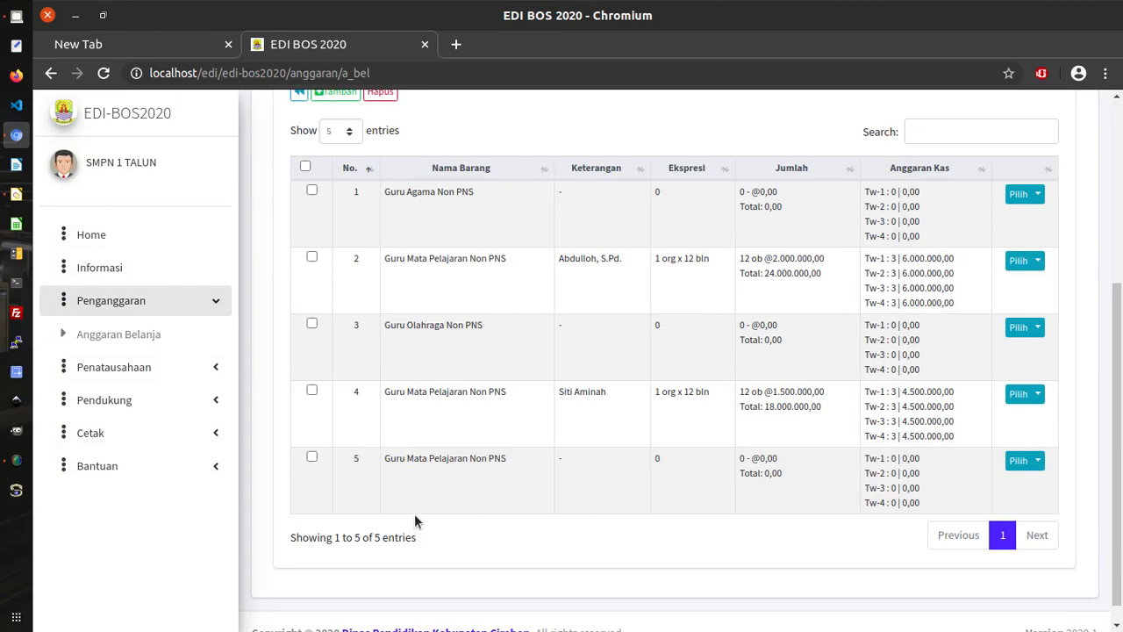
Edit row 5, entering a teacher's name and choosing the 1 org x 12 bln expression.
{"action": "left_click", "coordinate": [1043, 463]}
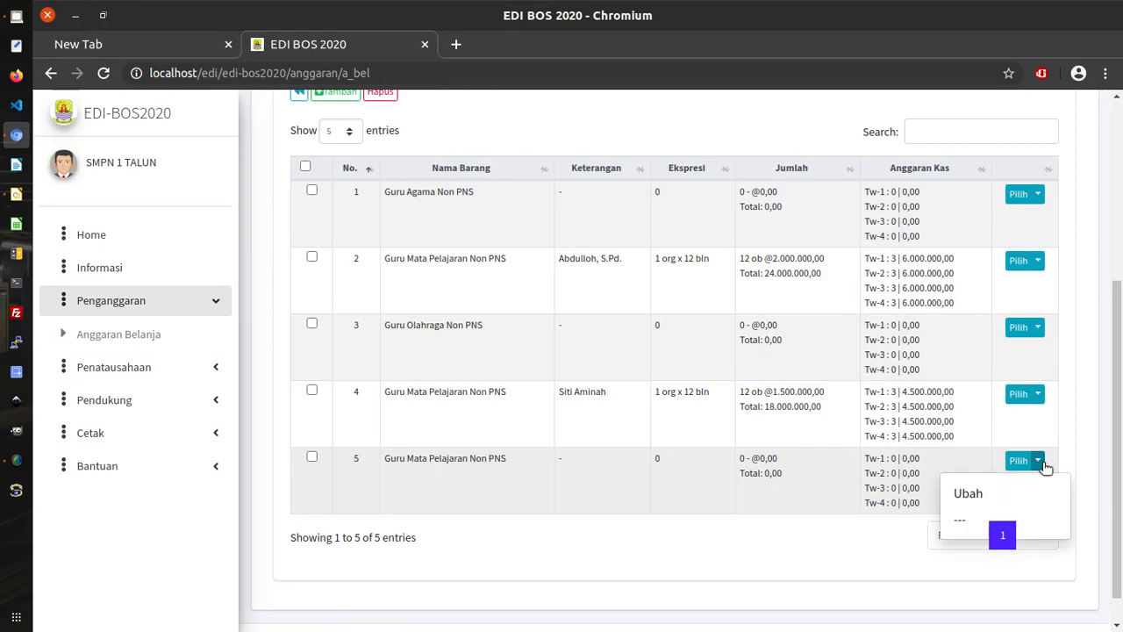
{"action": "left_click", "coordinate": [974, 491]}
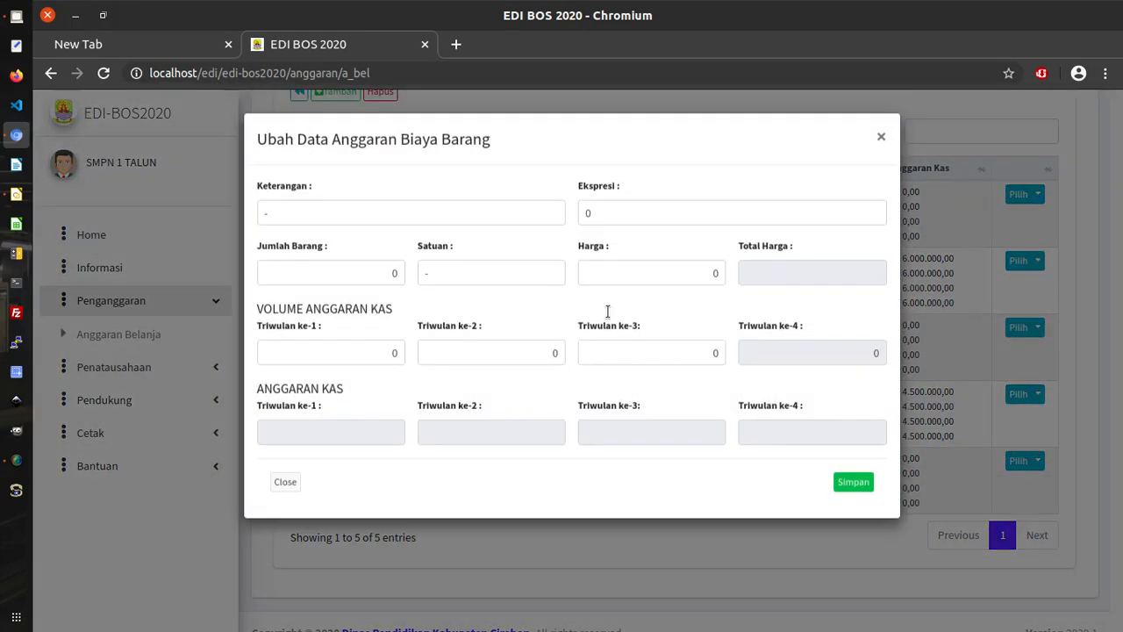
{"action": "left_click", "coordinate": [397, 210]}
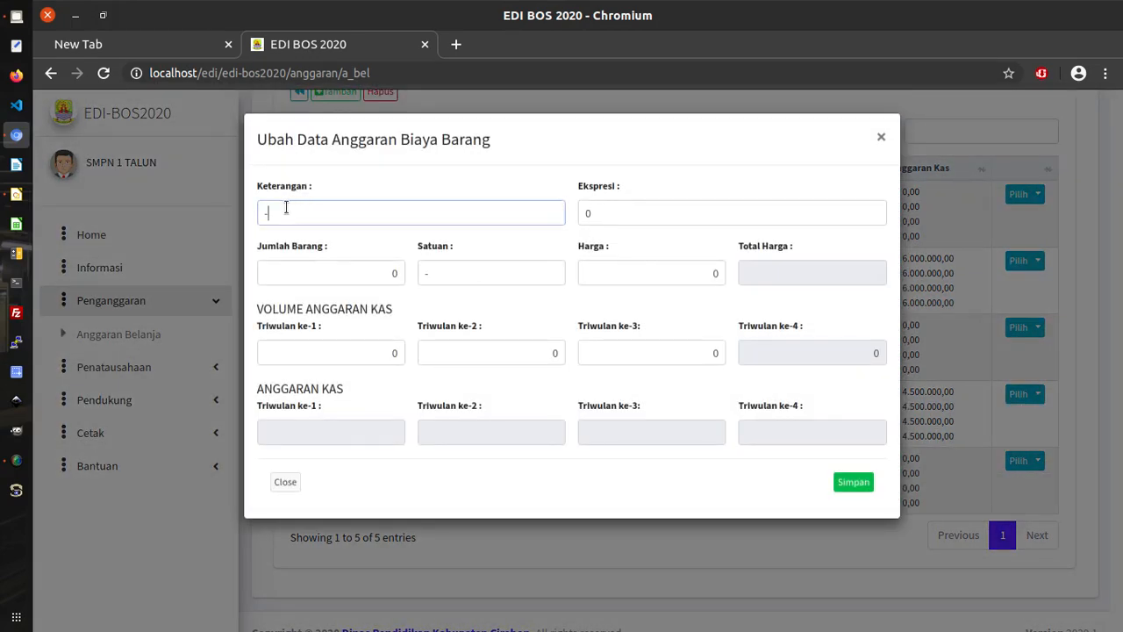
{"action": "double_click", "coordinate": [261, 212]}
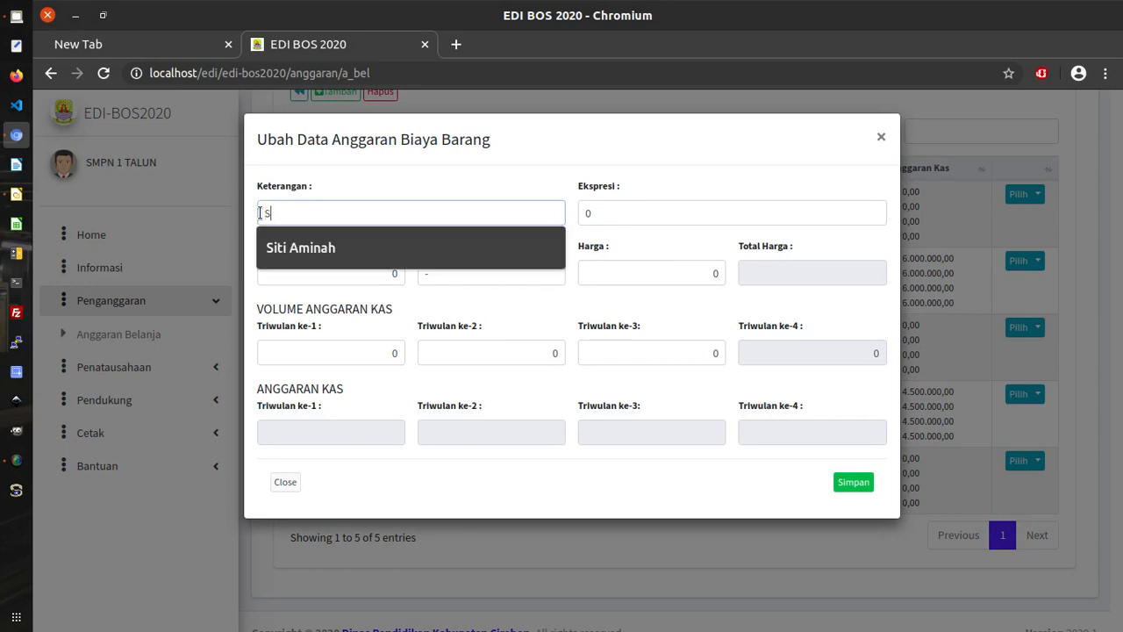
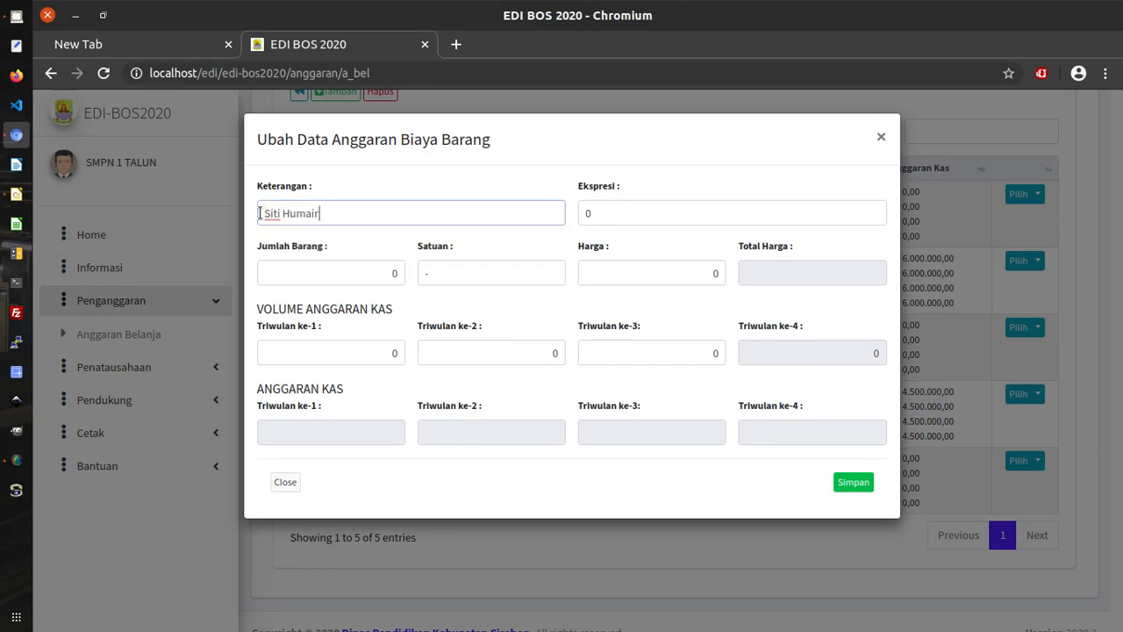
{"action": "double_click", "coordinate": [589, 212]}
{"action": "left_click", "coordinate": [581, 213]}
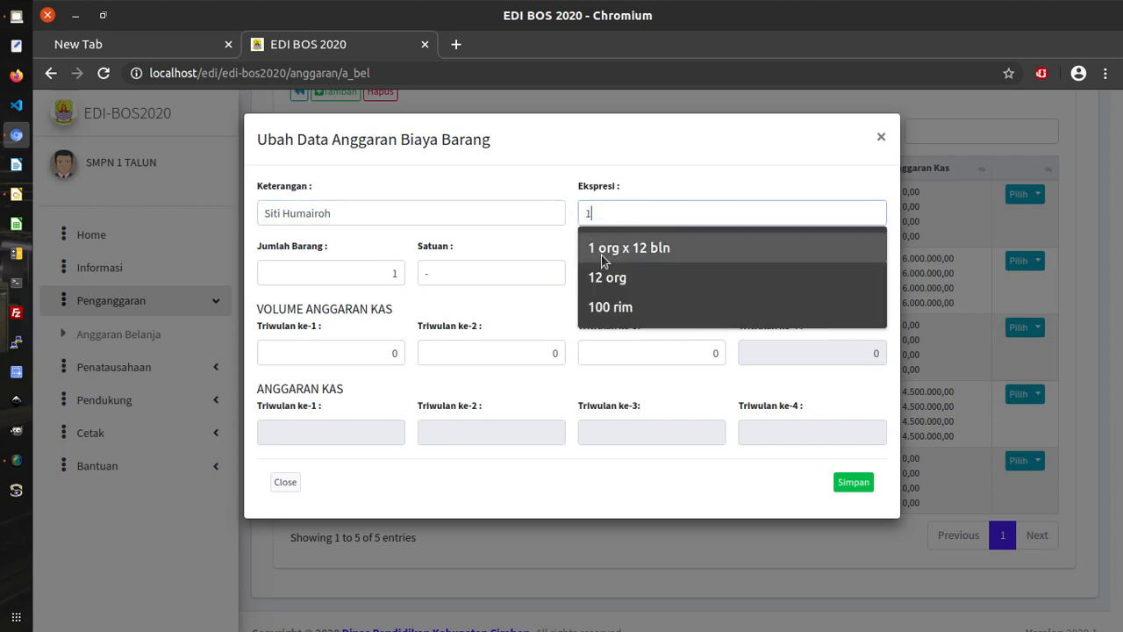
{"action": "left_click", "coordinate": [622, 255]}
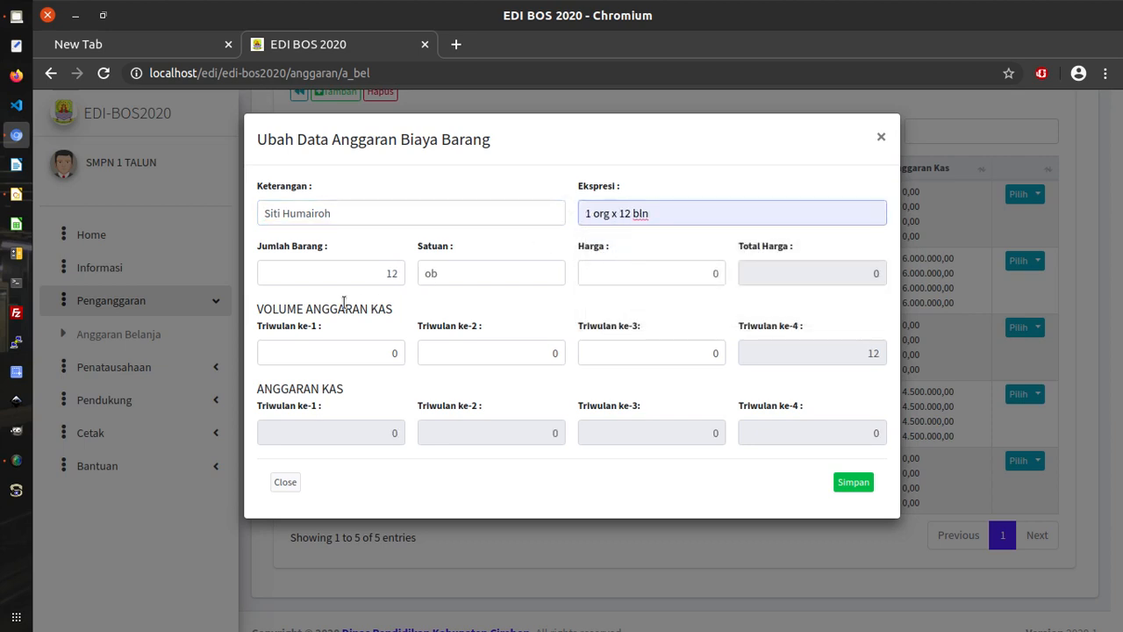
Enter Harga 1700000 and 3 in Triwulan ke-1 to ke-3, then save.
{"action": "double_click", "coordinate": [676, 267]}
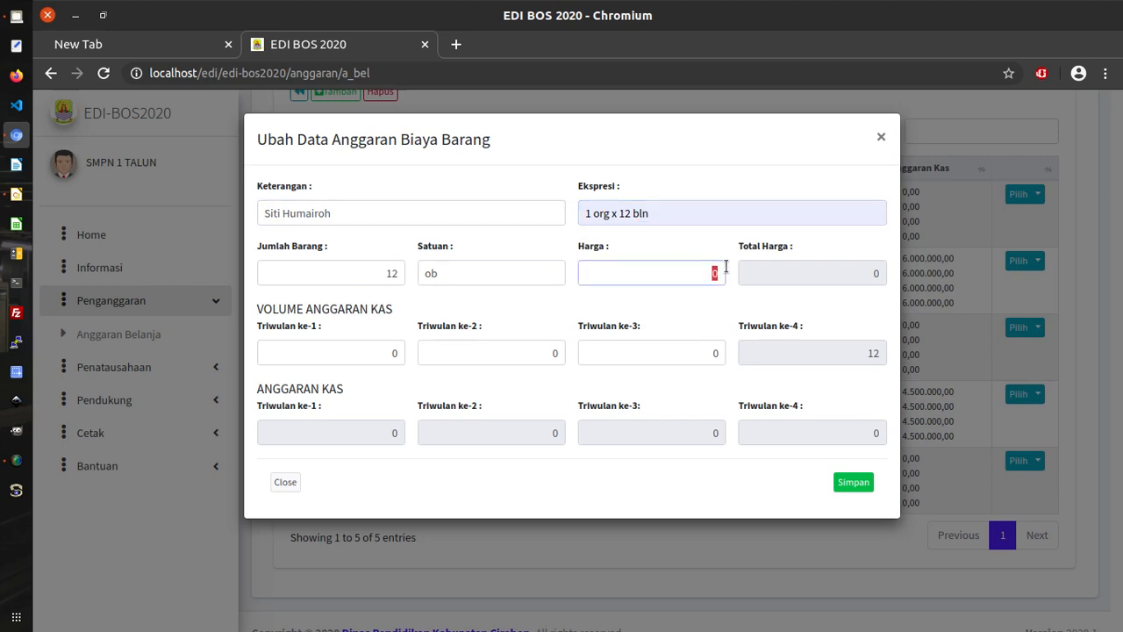
{"action": "type", "text": "1"}
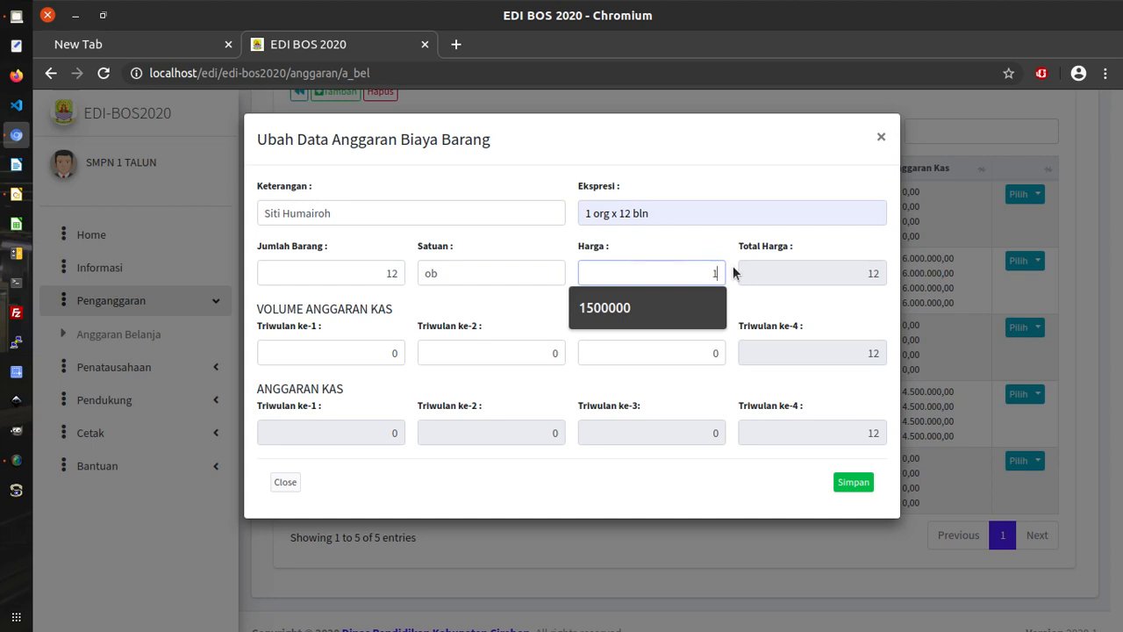
{"action": "type", "text": "700000"}
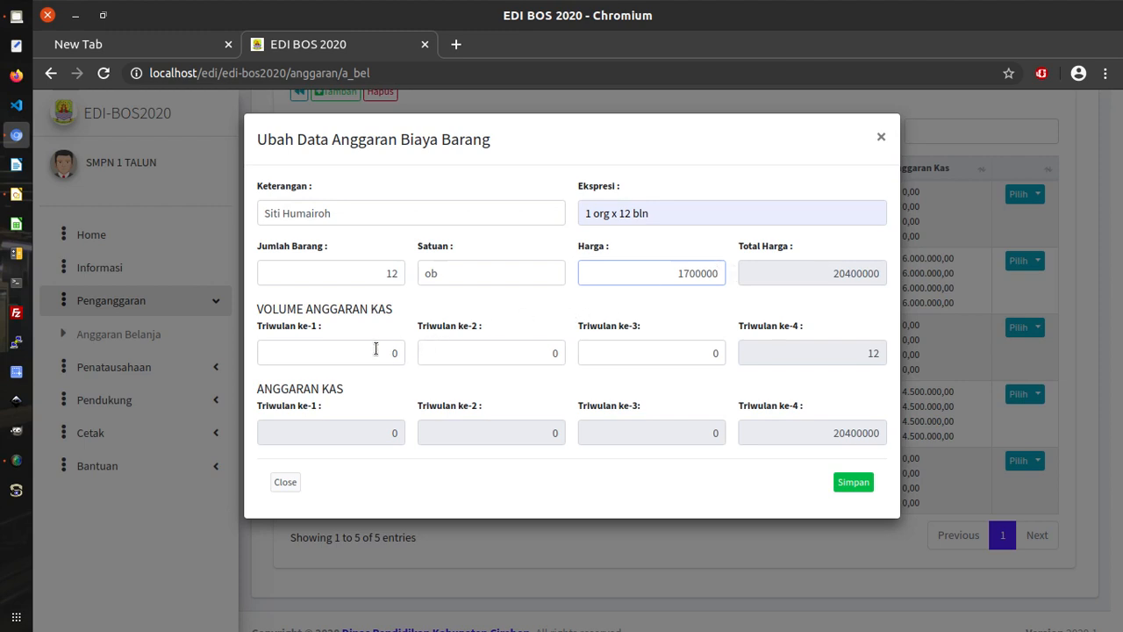
{"action": "left_click_drag", "start_coordinate": [377, 351], "coordinate": [408, 362]}
{"action": "type", "text": "3"}
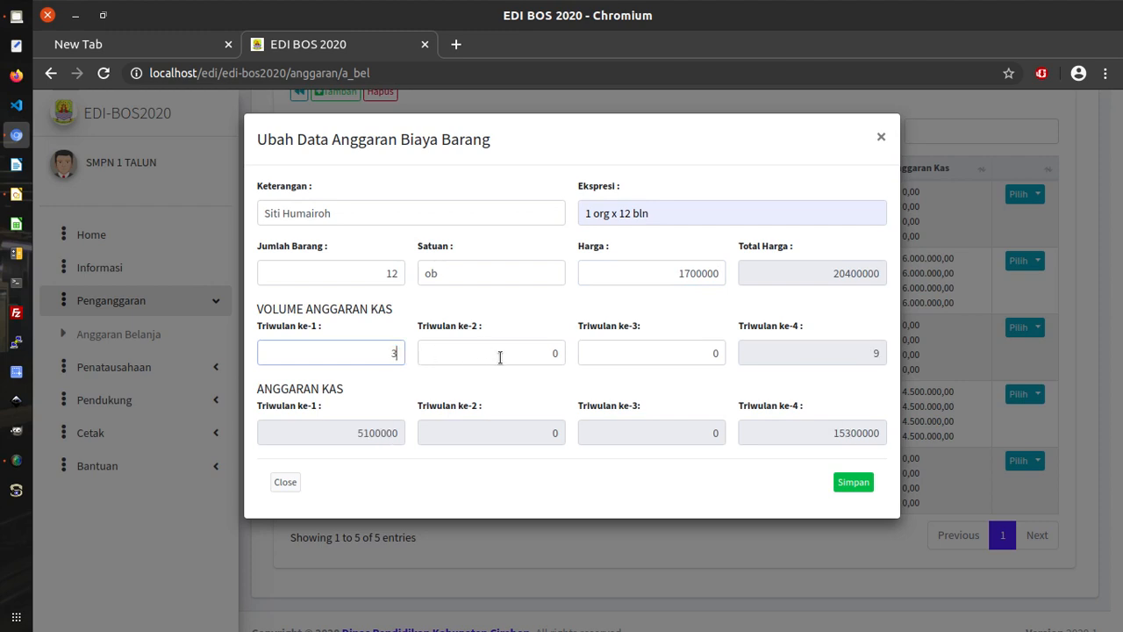
{"action": "left_click_drag", "start_coordinate": [500, 356], "coordinate": [579, 371]}
{"action": "type", "text": "3"}
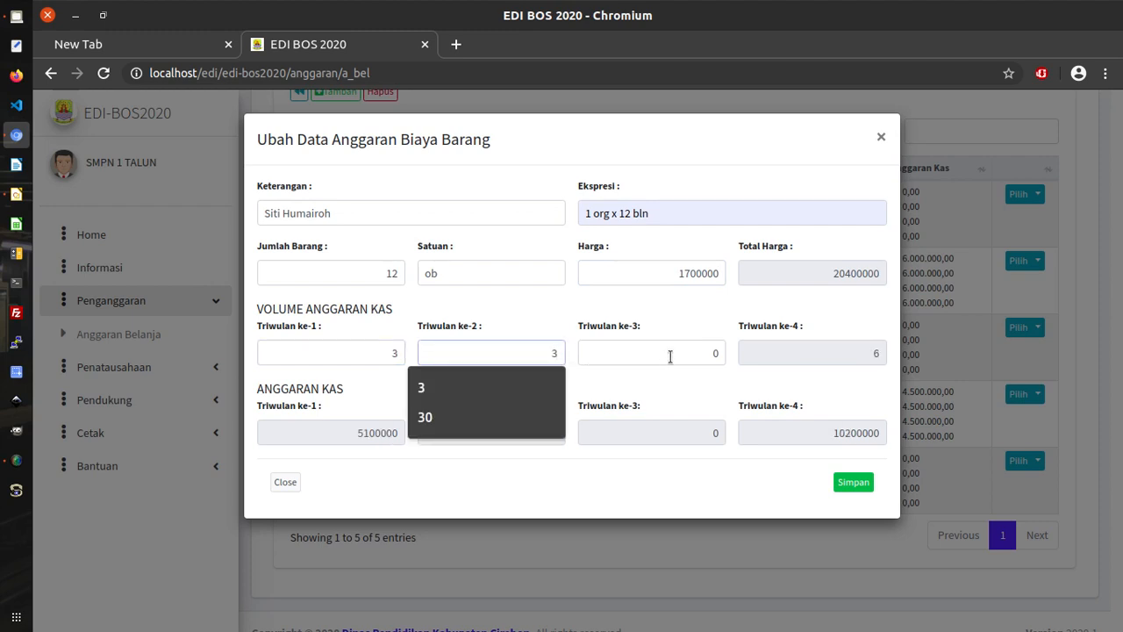
{"action": "left_click_drag", "start_coordinate": [670, 357], "coordinate": [734, 357]}
{"action": "type", "text": "3"}
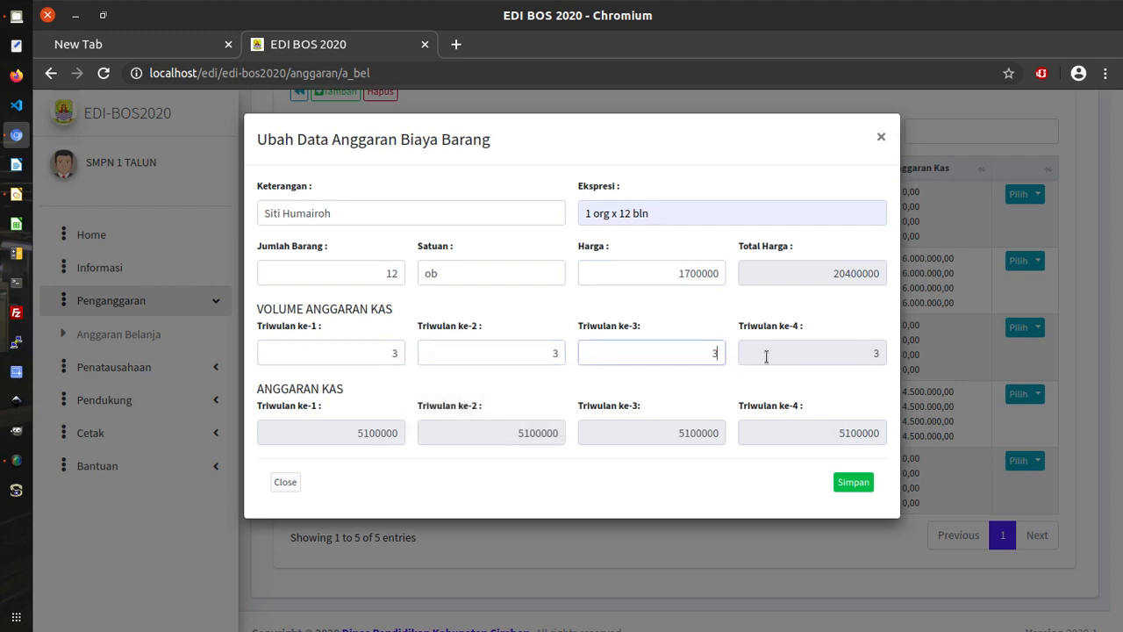
{"action": "left_click", "coordinate": [853, 482]}
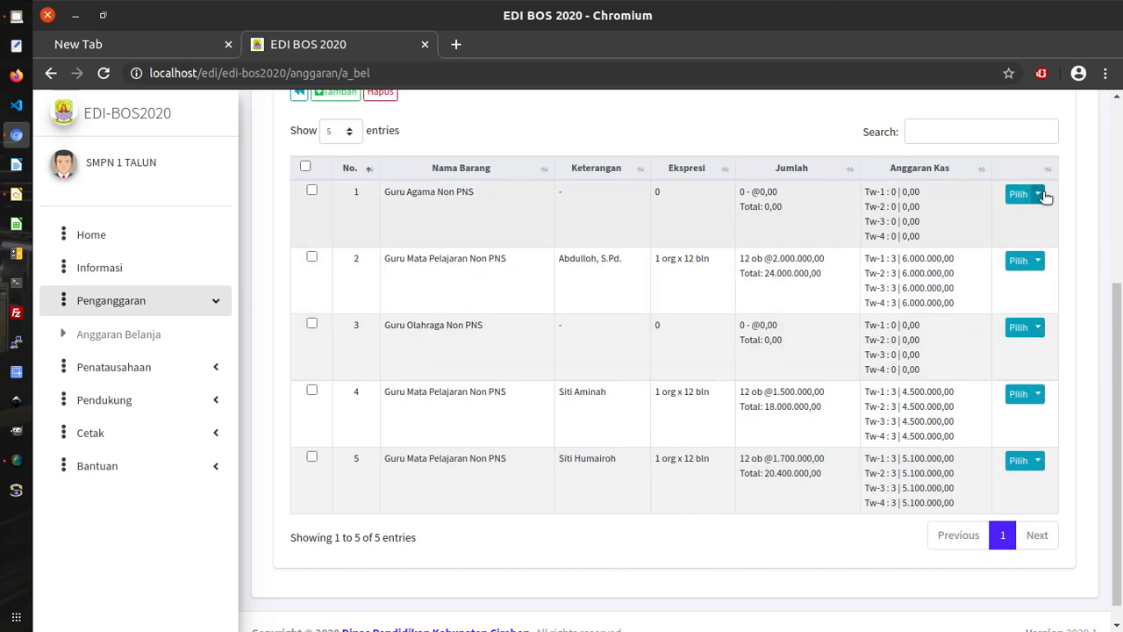
Add Guru Agama Non PNS to the honorarium budget list.
{"action": "scroll", "coordinate": [535, 281], "scroll_direction": "up", "scroll_amount": 3}
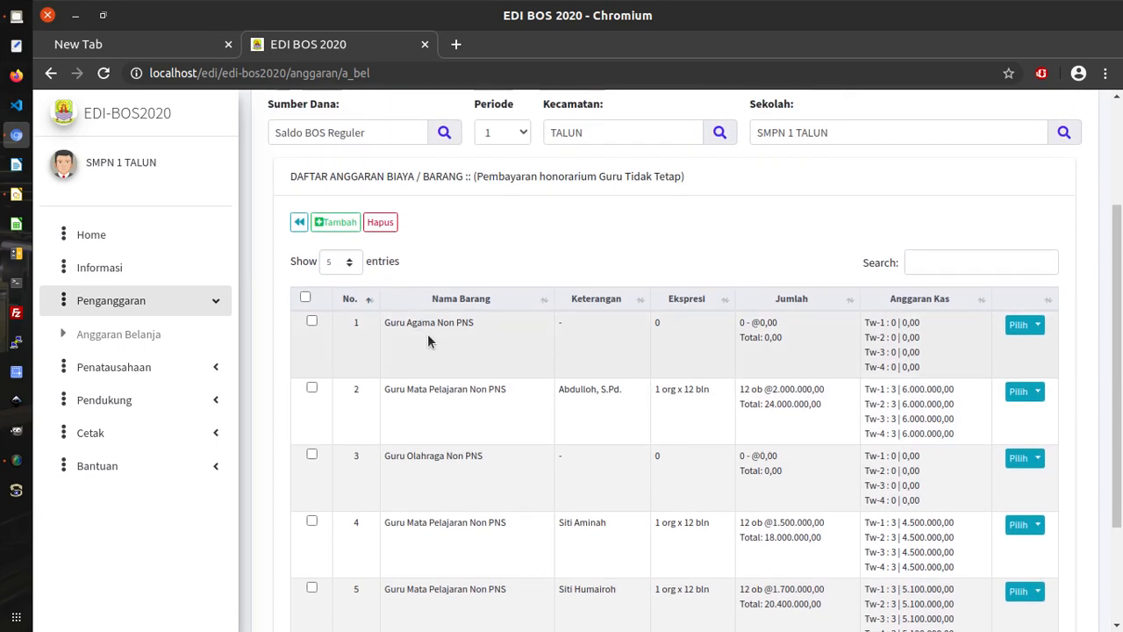
{"action": "left_click", "coordinate": [330, 222]}
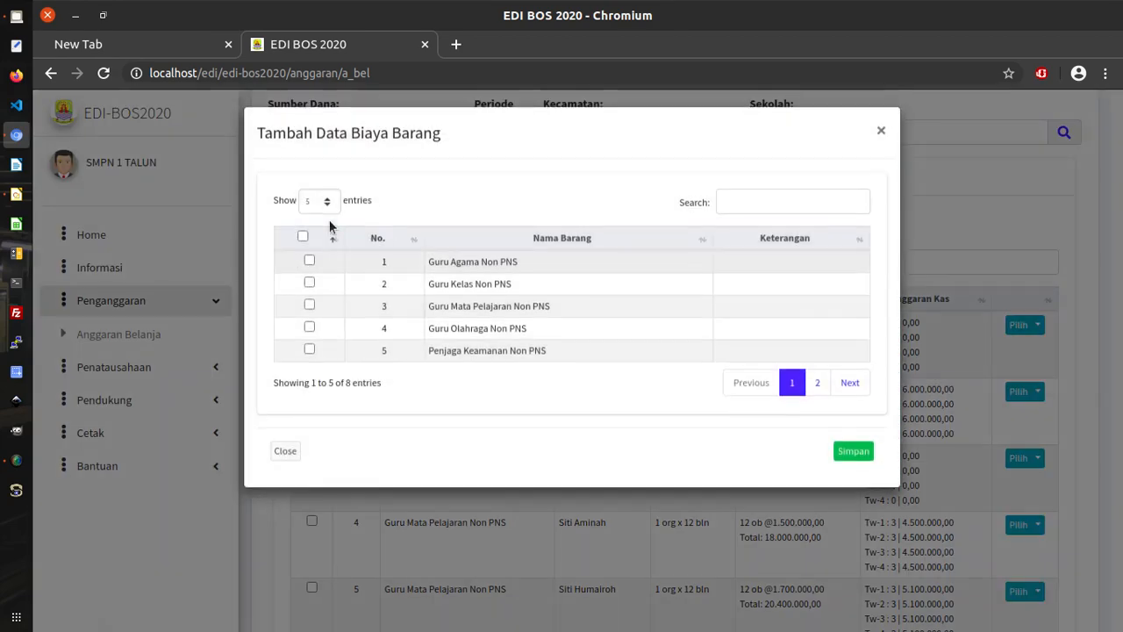
{"action": "left_click", "coordinate": [305, 263]}
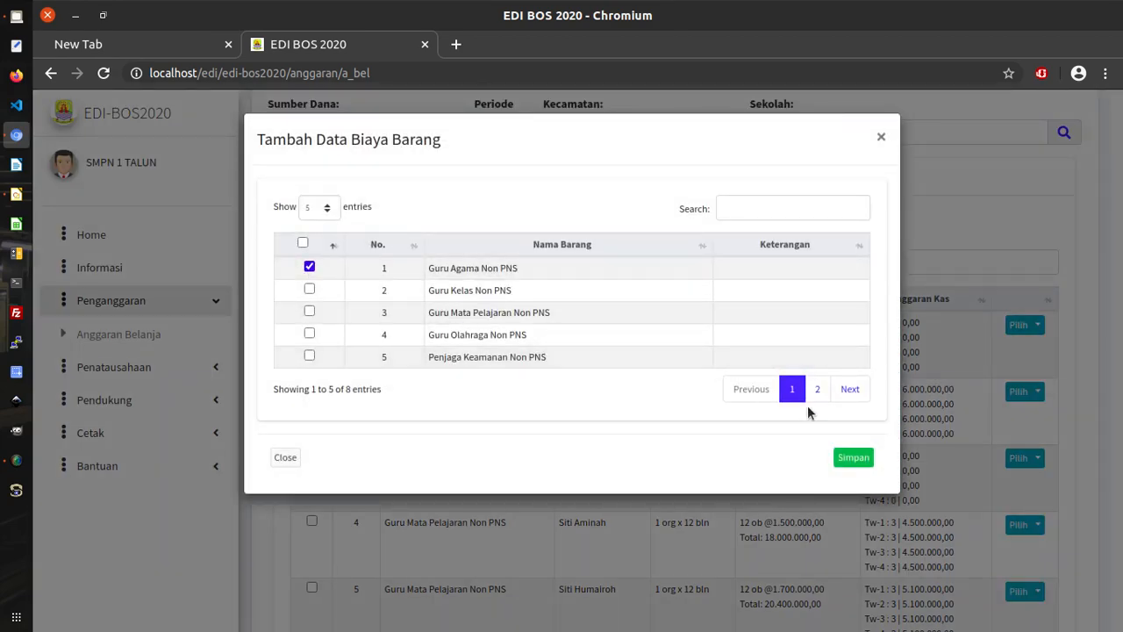
{"action": "left_click", "coordinate": [855, 460]}
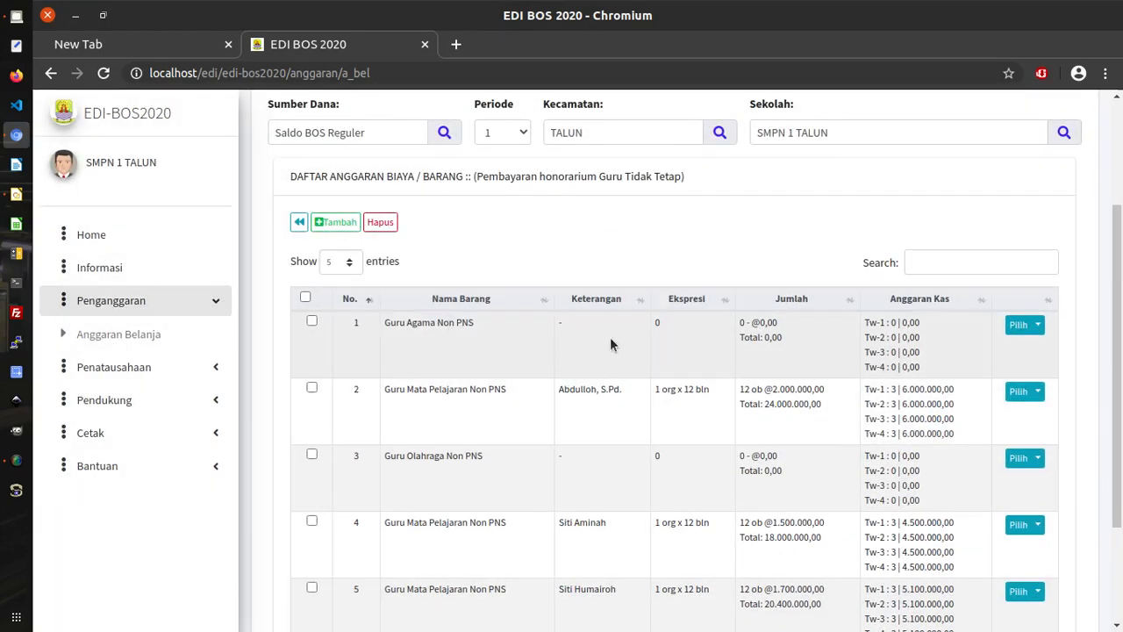
From page 2, add Guru Olahraga Non PNS as another item.
{"action": "scroll", "coordinate": [612, 349], "scroll_direction": "down", "scroll_amount": 2}
{"action": "scroll", "coordinate": [612, 348], "scroll_direction": "down", "scroll_amount": 1}
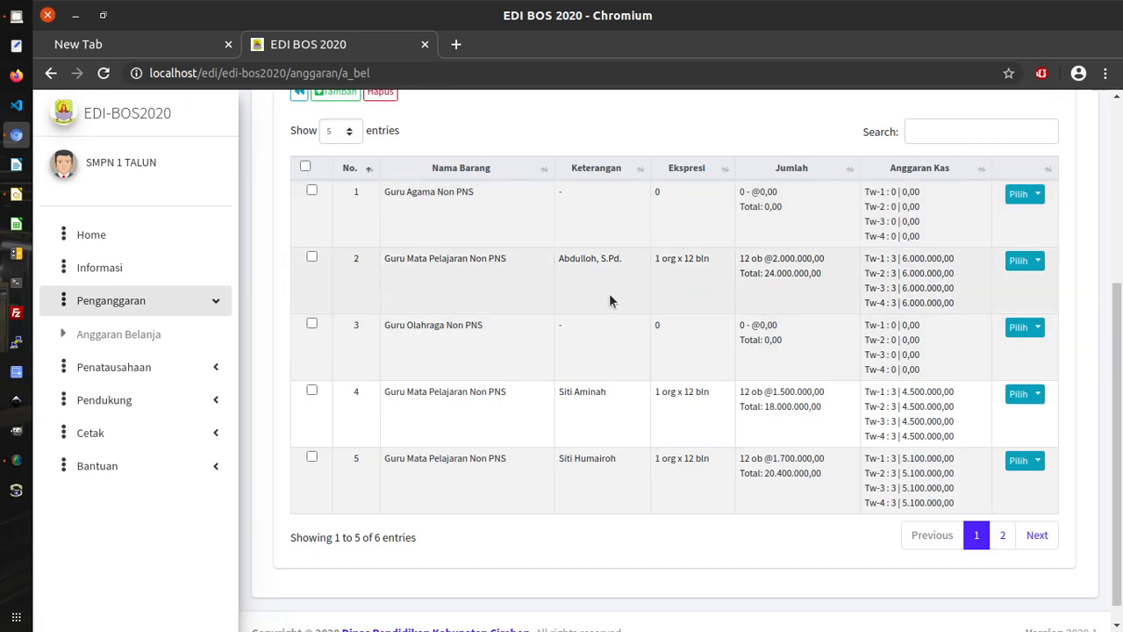
{"action": "left_click", "coordinate": [1001, 537]}
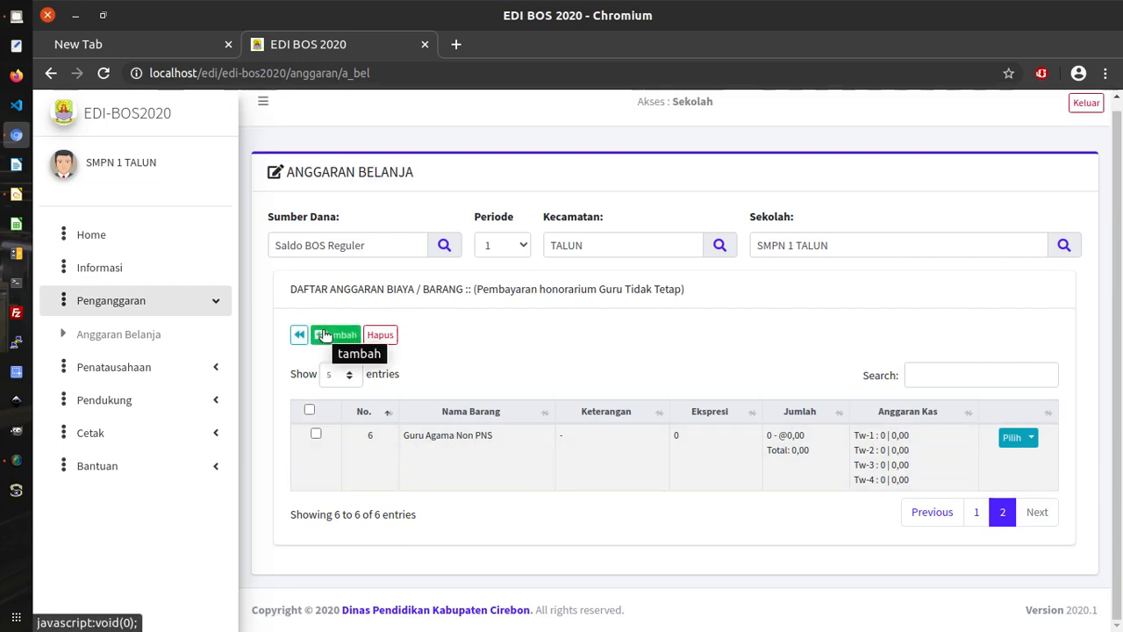
{"action": "left_click", "coordinate": [325, 334]}
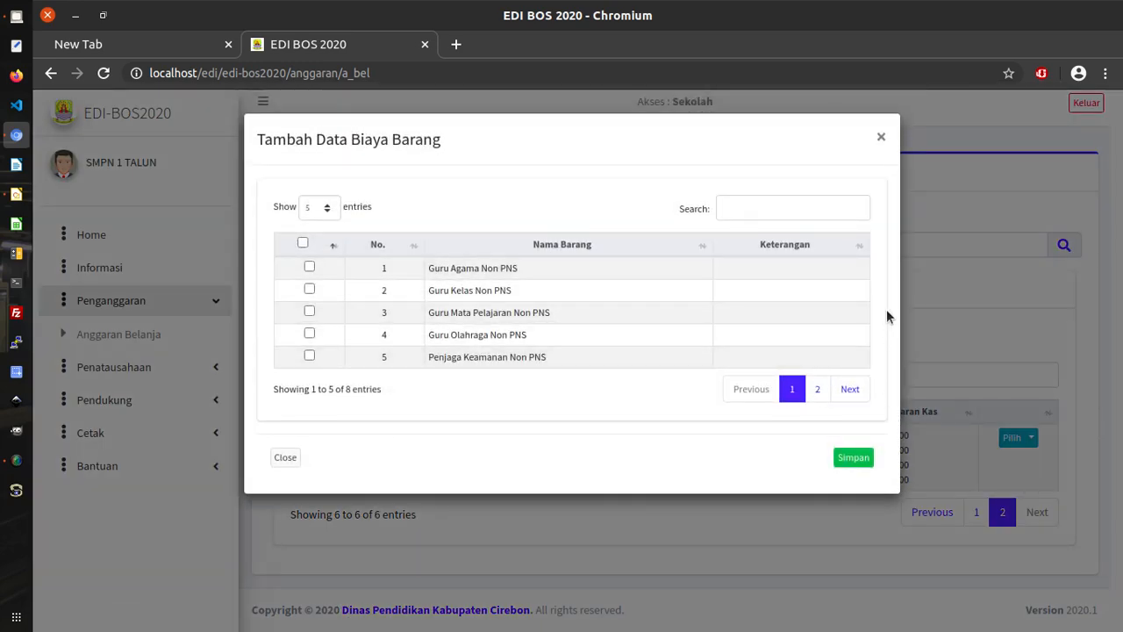
{"action": "left_click", "coordinate": [308, 333]}
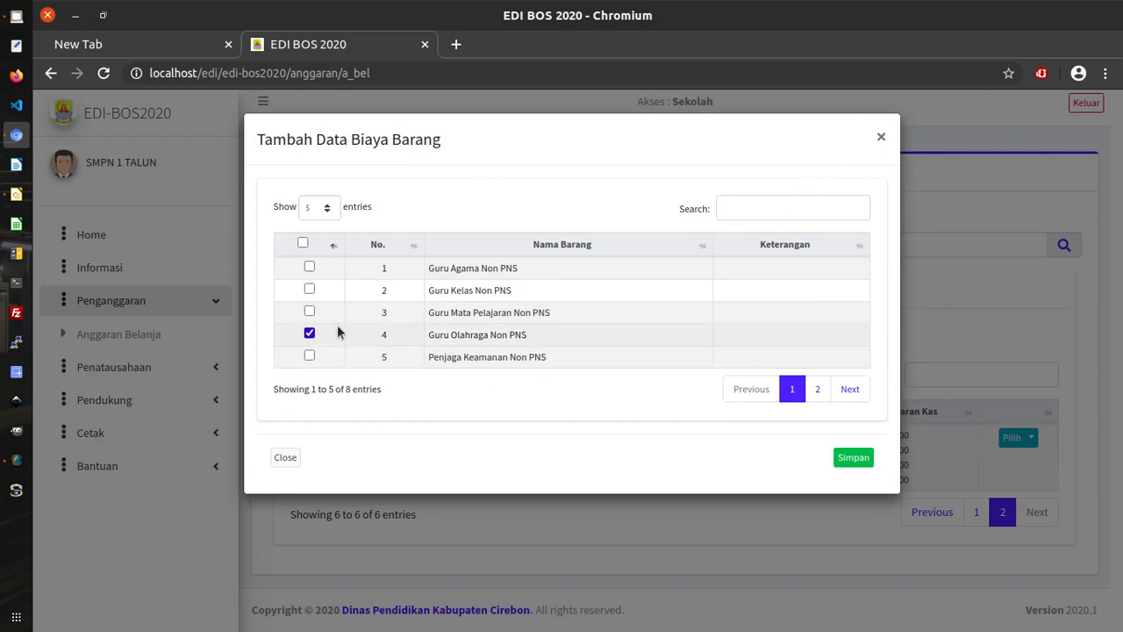
{"action": "left_click", "coordinate": [849, 458]}
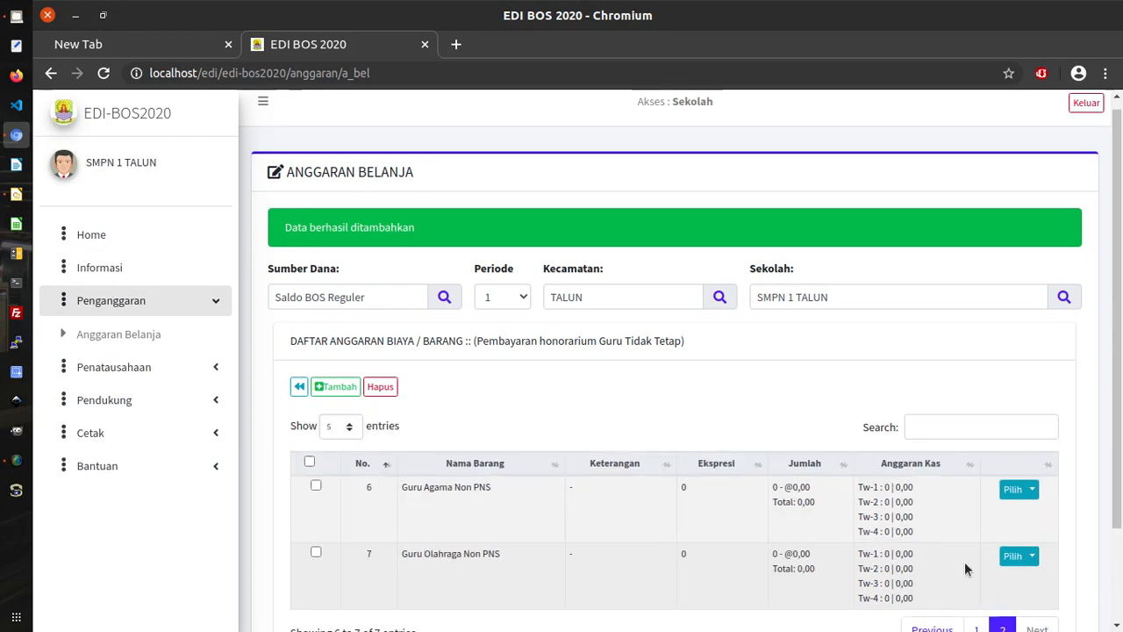
{"action": "scroll", "coordinate": [907, 477], "scroll_direction": "down", "scroll_amount": 1}
Show 10 entries per page and review rows 1–7 of the budget list.
{"action": "left_click", "coordinate": [346, 344]}
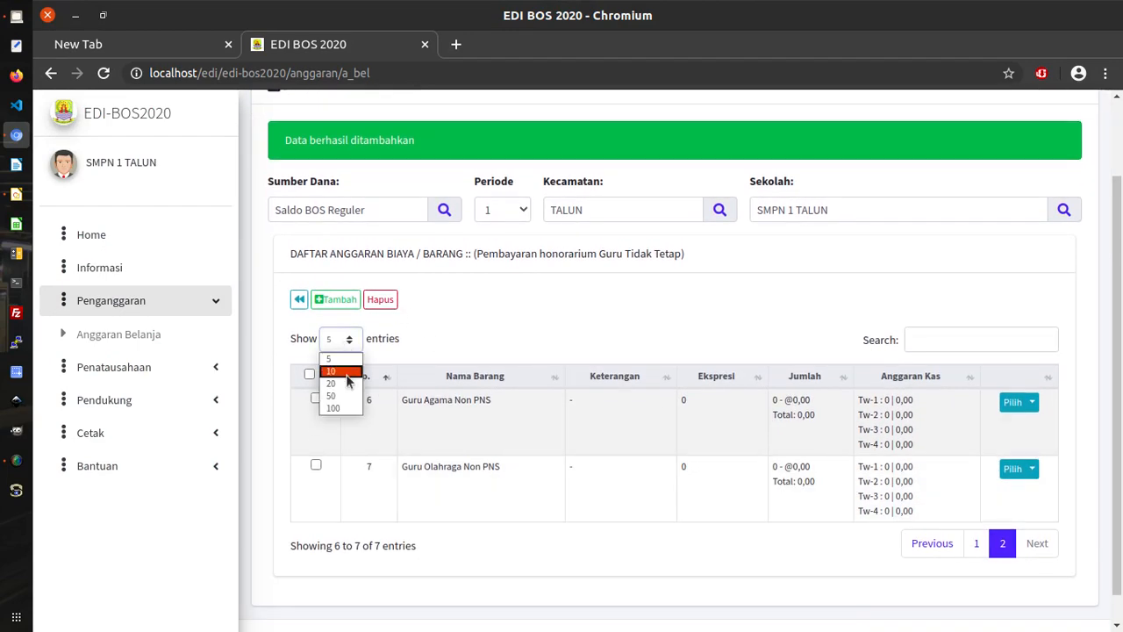
{"action": "left_click", "coordinate": [336, 381]}
{"action": "scroll", "coordinate": [535, 496], "scroll_direction": "down", "scroll_amount": 4}
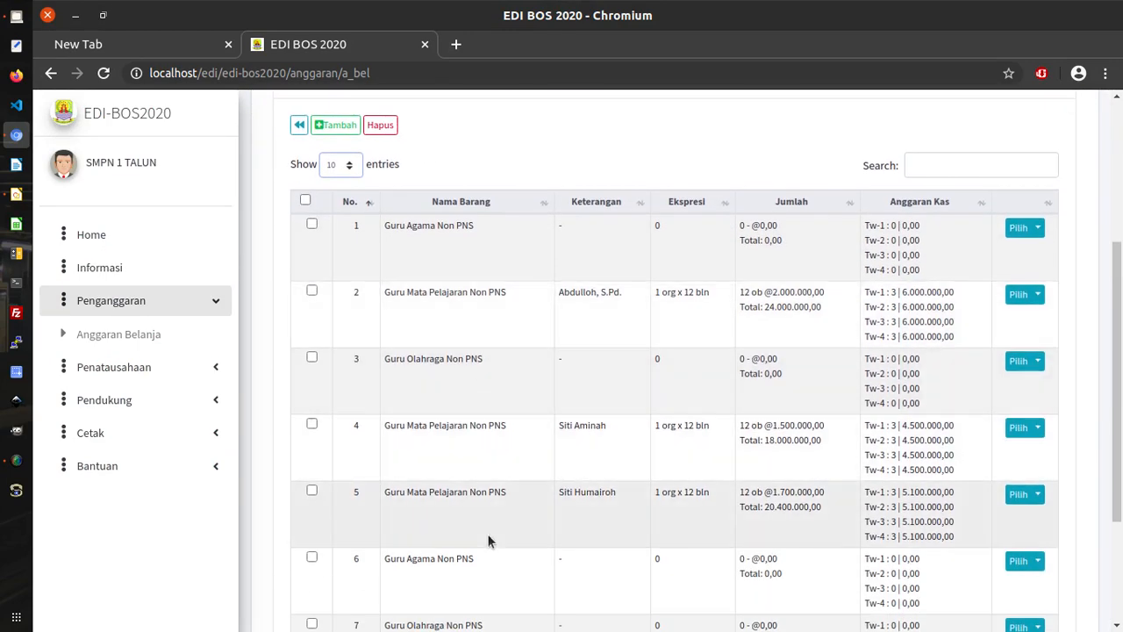
{"action": "scroll", "coordinate": [492, 544], "scroll_direction": "down", "scroll_amount": 3}
{"action": "scroll", "coordinate": [497, 437], "scroll_direction": "up", "scroll_amount": 1}
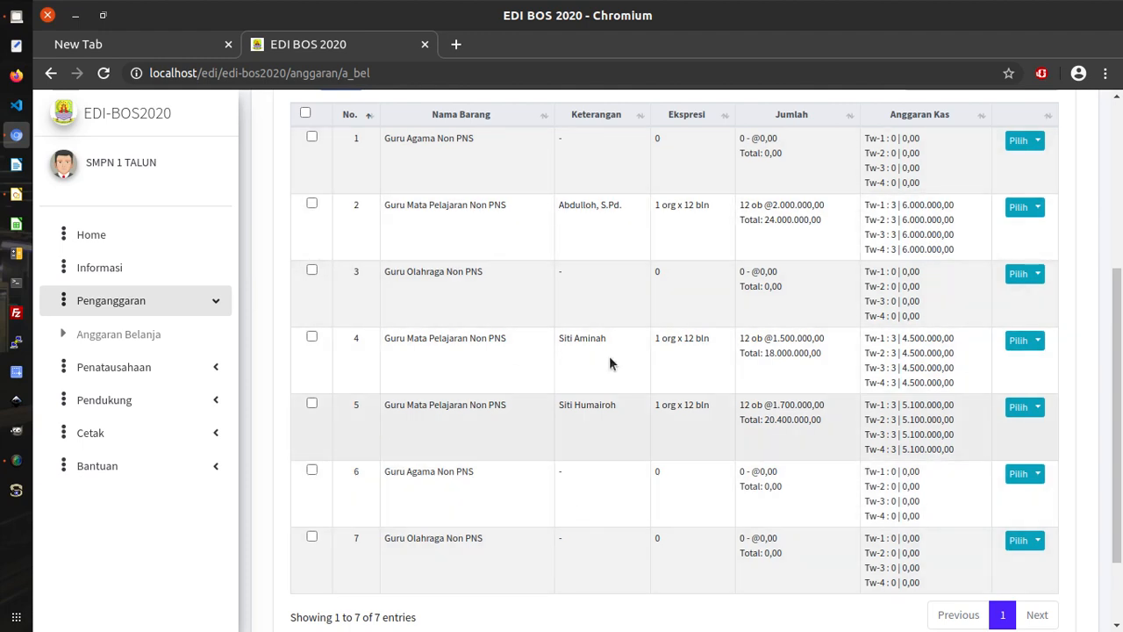
{"action": "left_click_drag", "start_coordinate": [558, 206], "coordinate": [631, 211]}
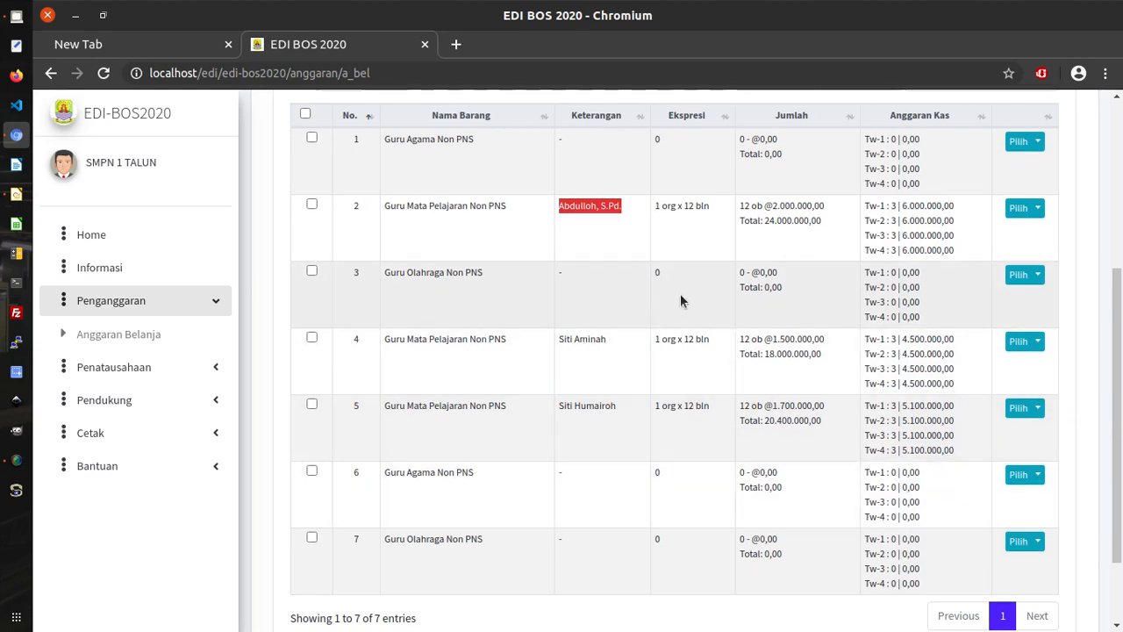
{"action": "scroll", "coordinate": [680, 301], "scroll_direction": "up", "scroll_amount": 3}
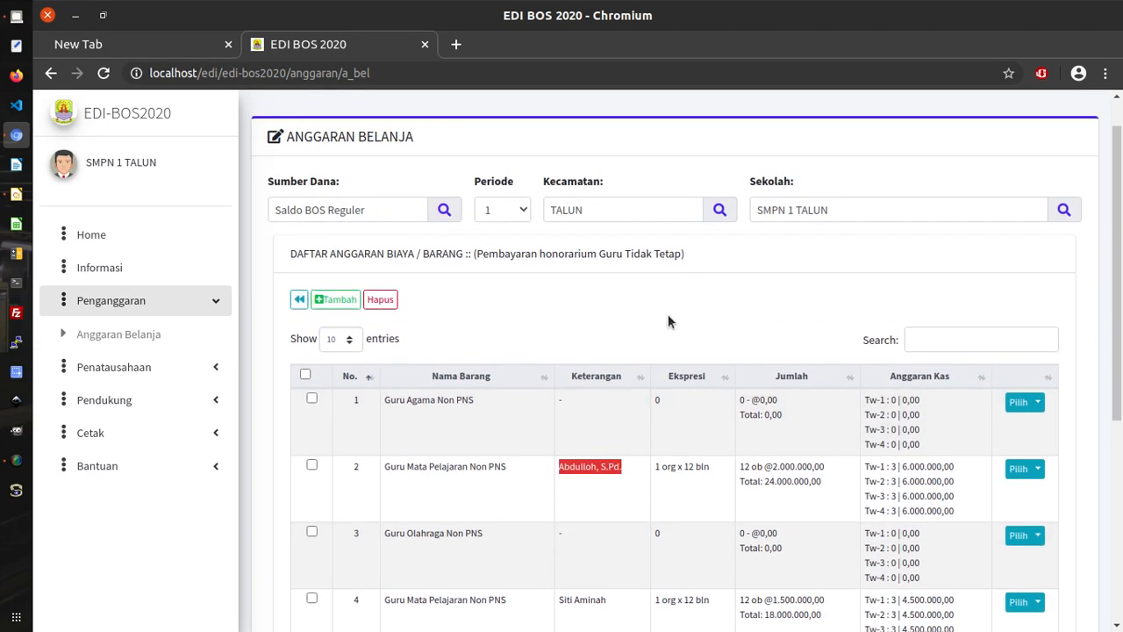
{"action": "left_click", "coordinate": [668, 323]}
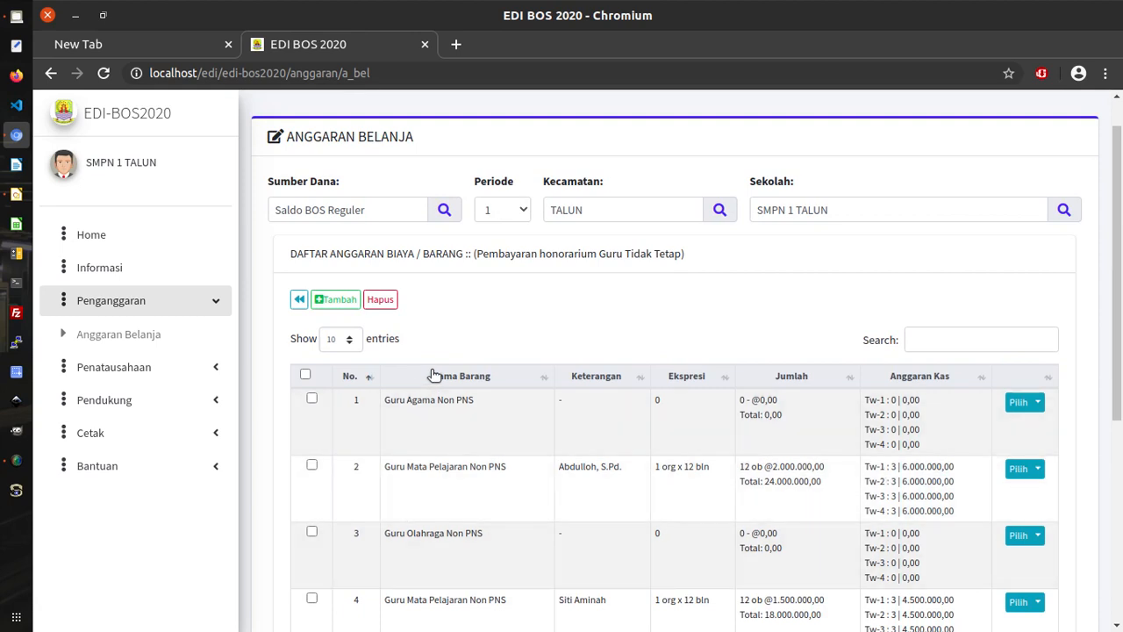
Go back to Anggaran Belanja, check the Pegawai total 62.400.000,00, and open the honorarium line's actions.
{"action": "left_click", "coordinate": [299, 301]}
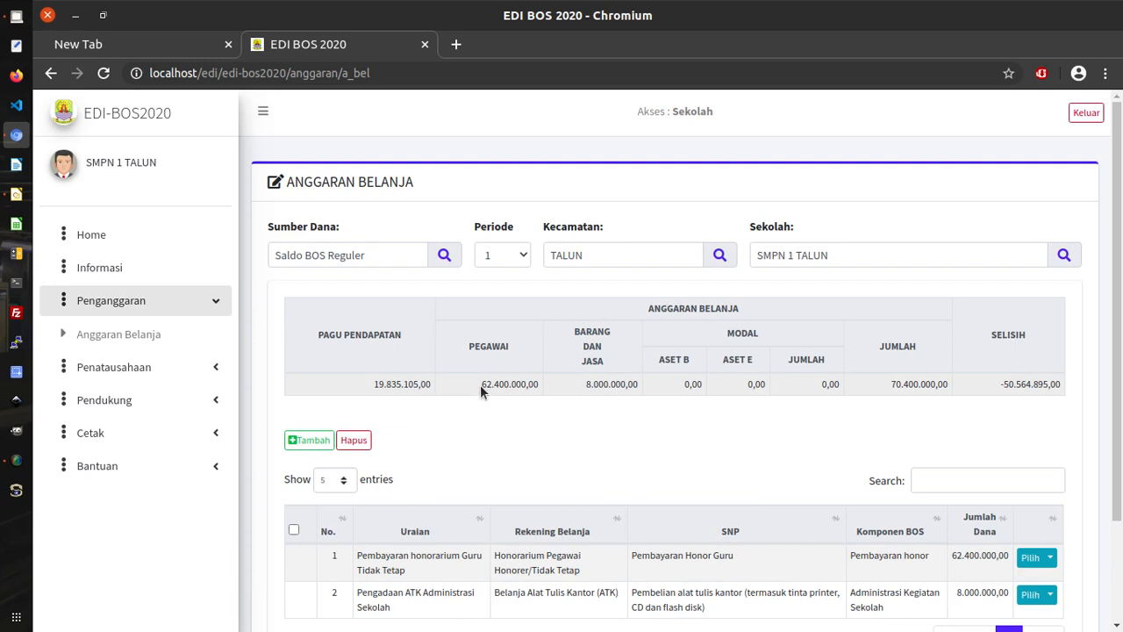
{"action": "left_click_drag", "start_coordinate": [481, 384], "coordinate": [529, 384]}
{"action": "scroll", "coordinate": [905, 468], "scroll_direction": "down", "scroll_amount": 2}
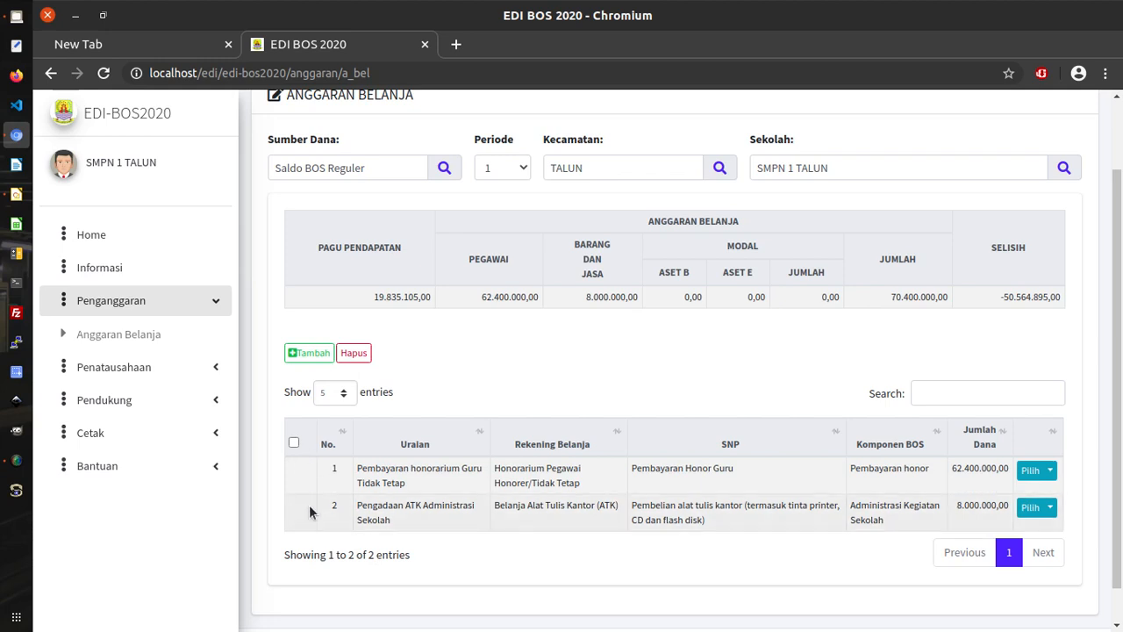
{"action": "left_click", "coordinate": [1051, 475]}
{"action": "left_click", "coordinate": [1000, 392]}
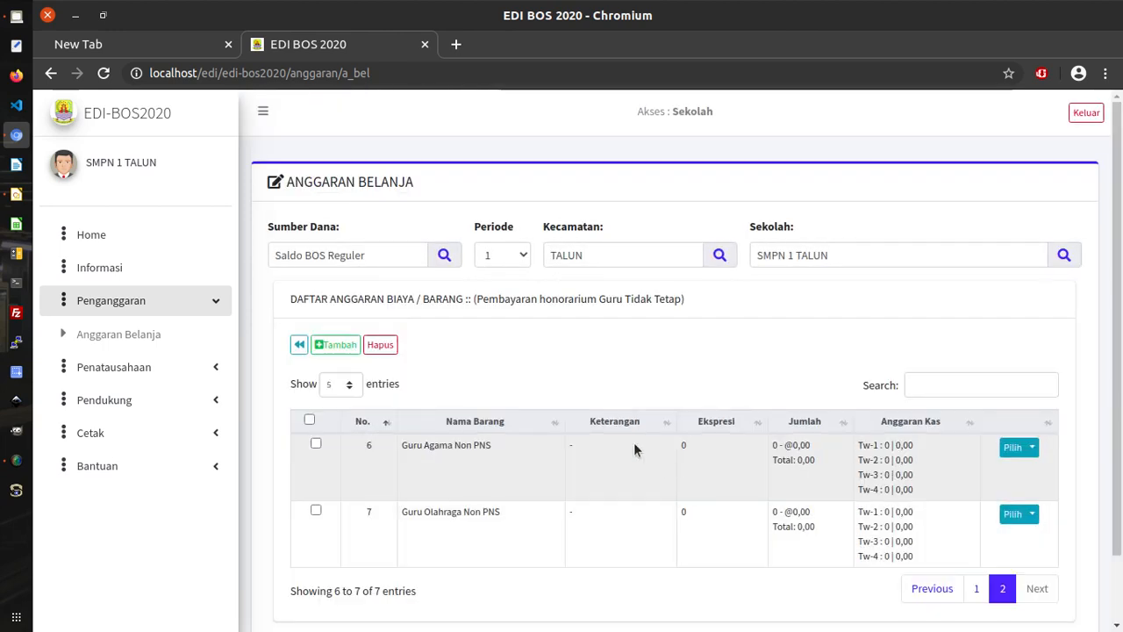
{"action": "scroll", "coordinate": [540, 484], "scroll_direction": "down", "scroll_amount": 1}
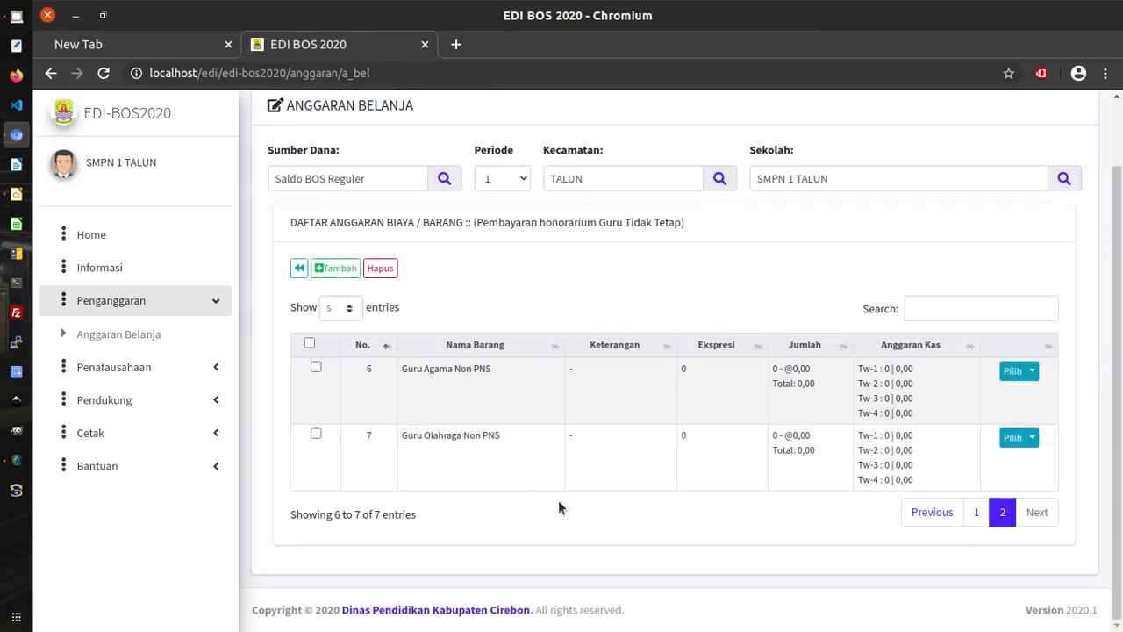
{"action": "left_click", "coordinate": [975, 513]}
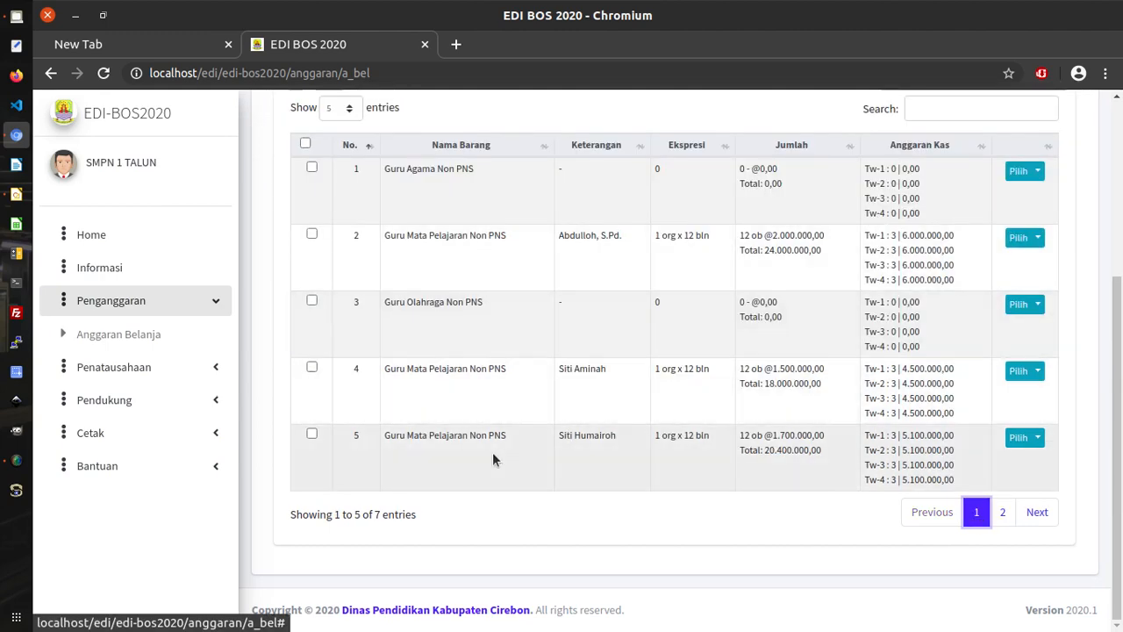
{"action": "scroll", "coordinate": [606, 323], "scroll_direction": "up", "scroll_amount": 1}
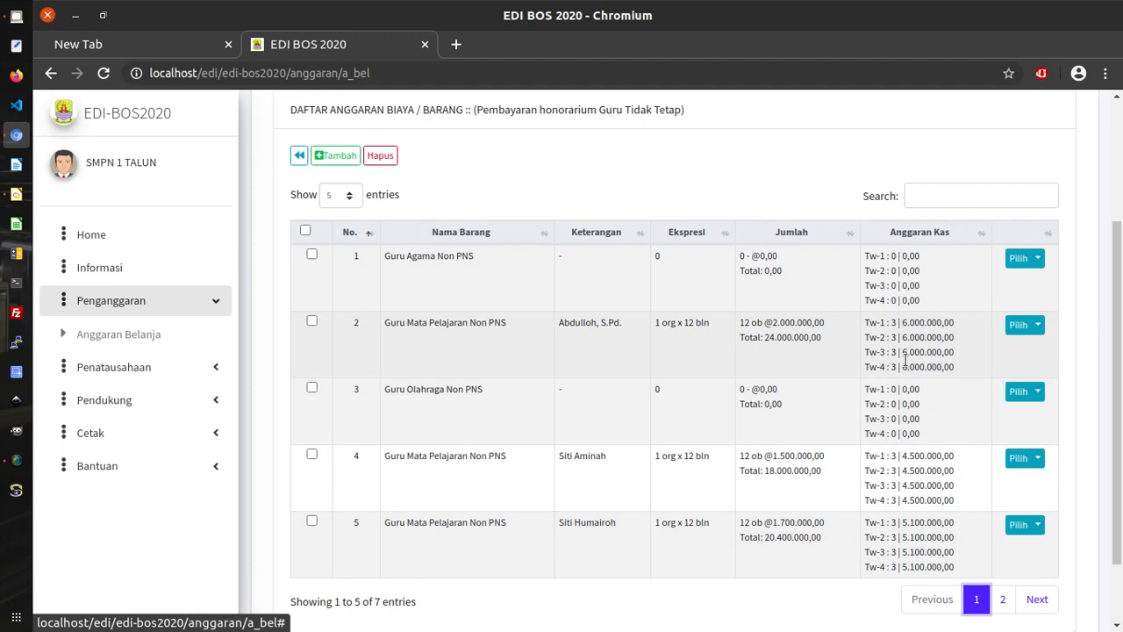
{"action": "scroll", "coordinate": [481, 405], "scroll_direction": "up", "scroll_amount": 1}
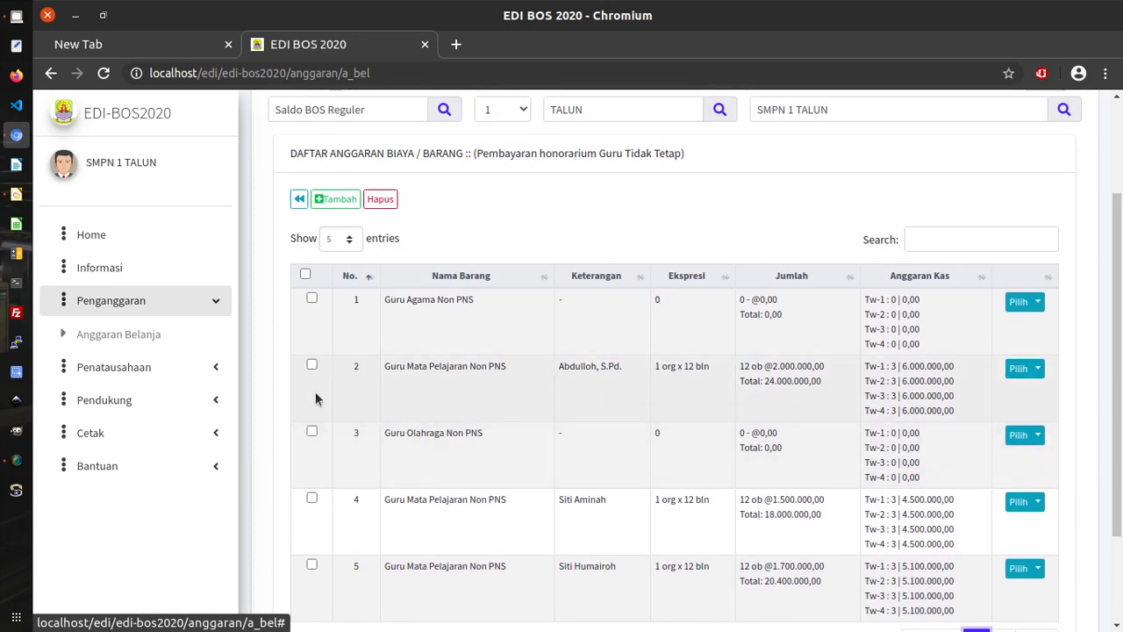
{"action": "left_click", "coordinate": [312, 364]}
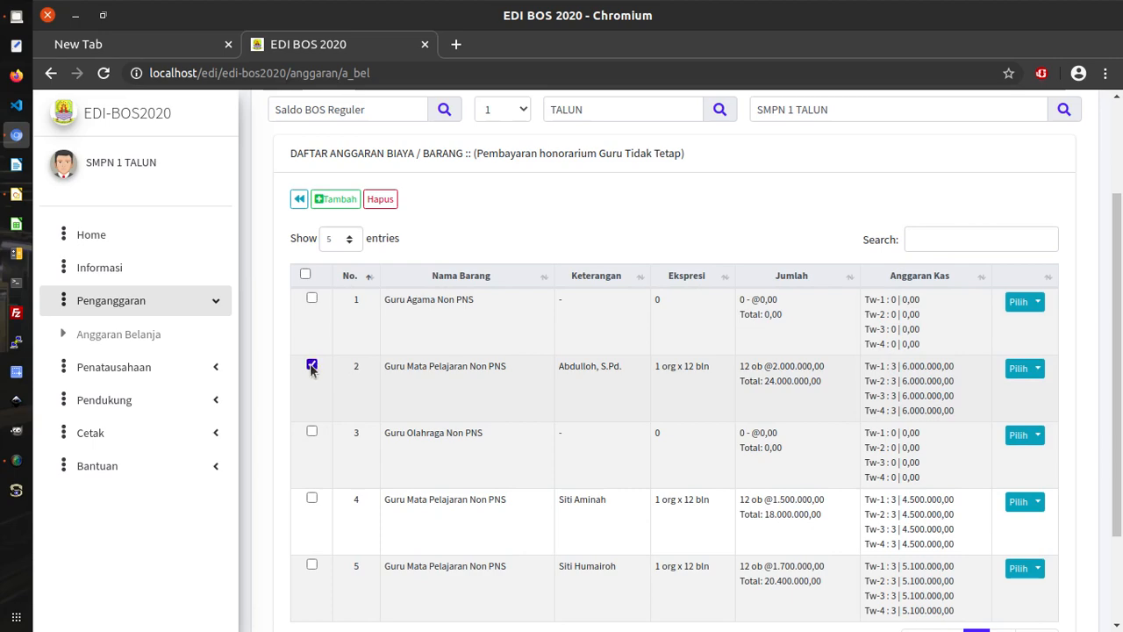
{"action": "left_click", "coordinate": [312, 365]}
{"action": "scroll", "coordinate": [679, 409], "scroll_direction": "up", "scroll_amount": 1}
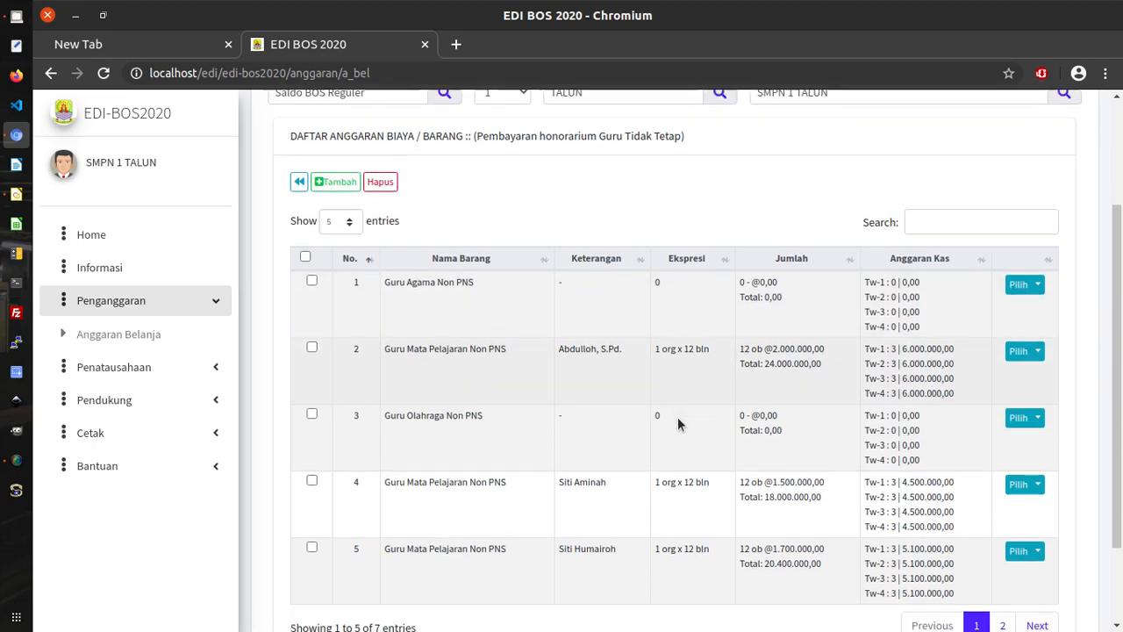
{"action": "scroll", "coordinate": [674, 434], "scroll_direction": "down", "scroll_amount": 3}
{"action": "scroll", "coordinate": [790, 434], "scroll_direction": "up", "scroll_amount": 4}
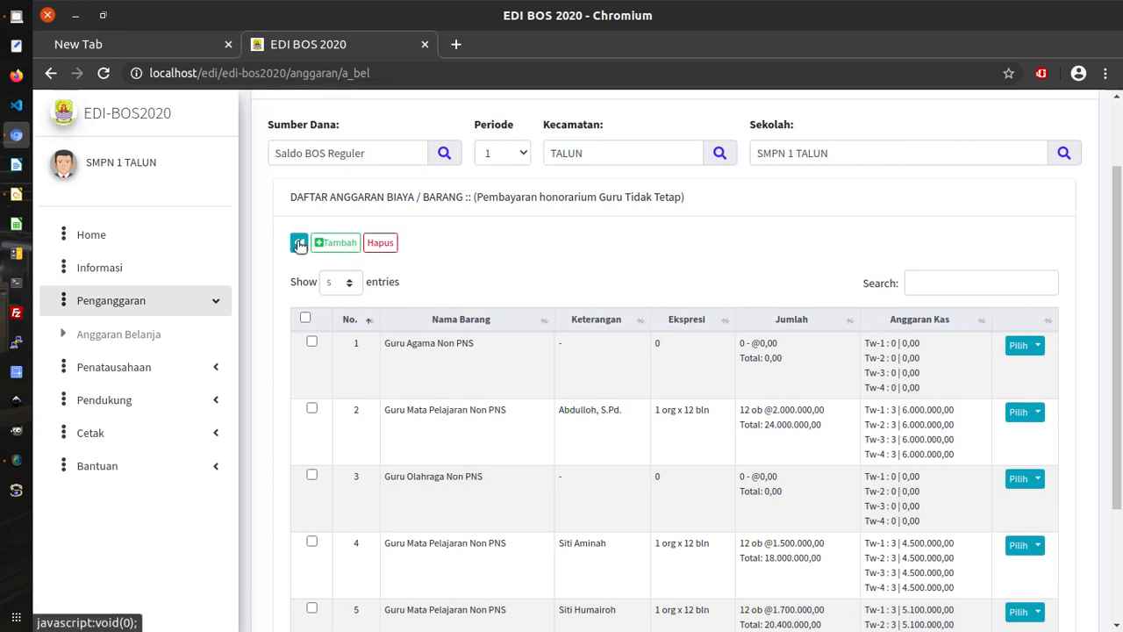
{"action": "scroll", "coordinate": [424, 464], "scroll_direction": "down", "scroll_amount": 2}
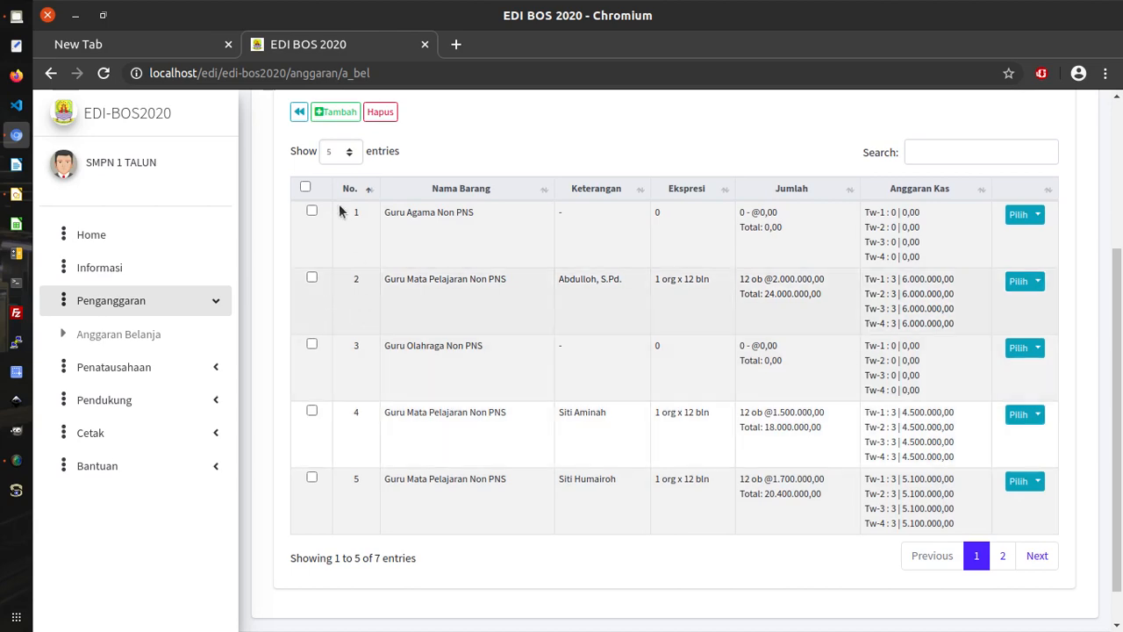
Review the 62.400.000,00 honorarium total on Anggaran Belanja, then open and dismiss its Pilih menu.
{"action": "scroll", "coordinate": [405, 296], "scroll_direction": "up", "scroll_amount": 2}
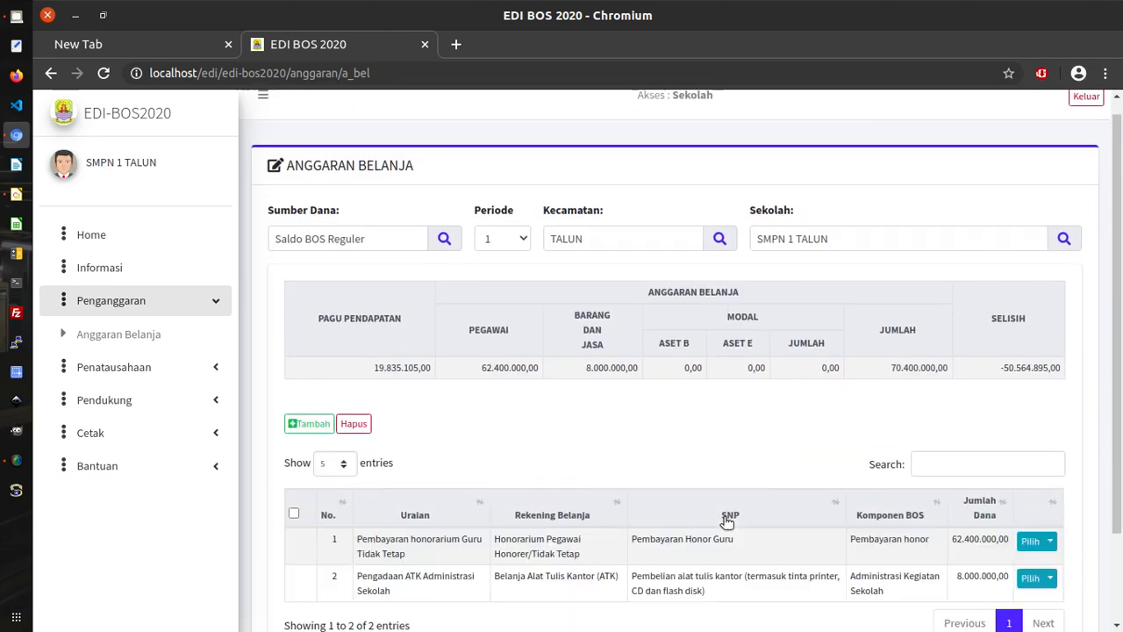
{"action": "scroll", "coordinate": [782, 514], "scroll_direction": "down", "scroll_amount": 2}
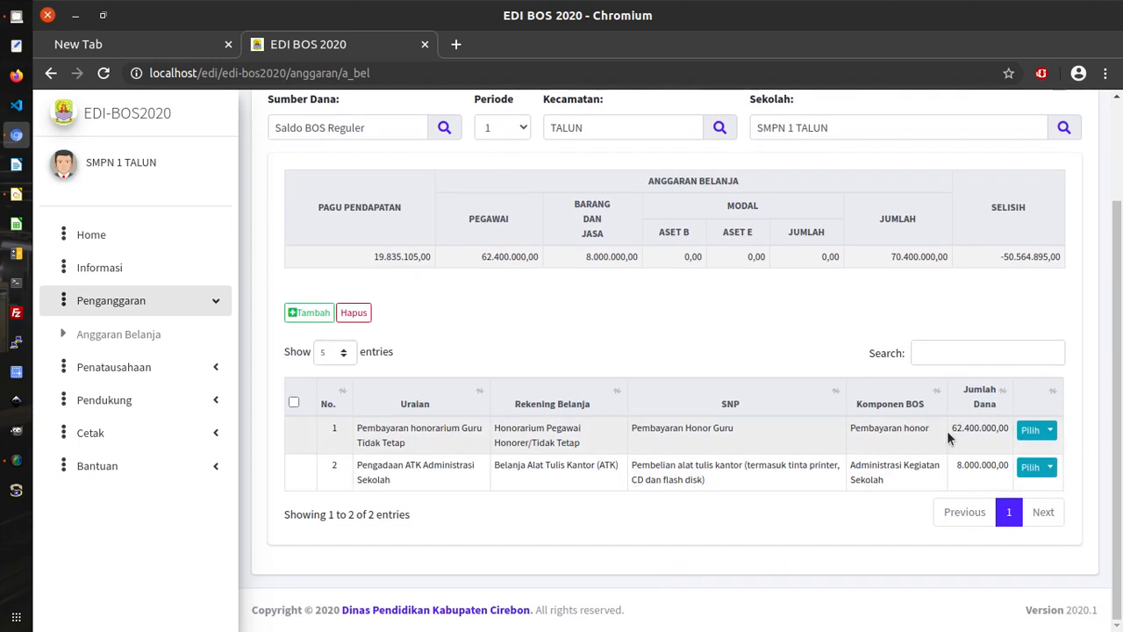
{"action": "left_click_drag", "start_coordinate": [951, 429], "coordinate": [1021, 432]}
{"action": "left_click", "coordinate": [305, 435]}
{"action": "left_click_drag", "start_coordinate": [953, 432], "coordinate": [998, 428]}
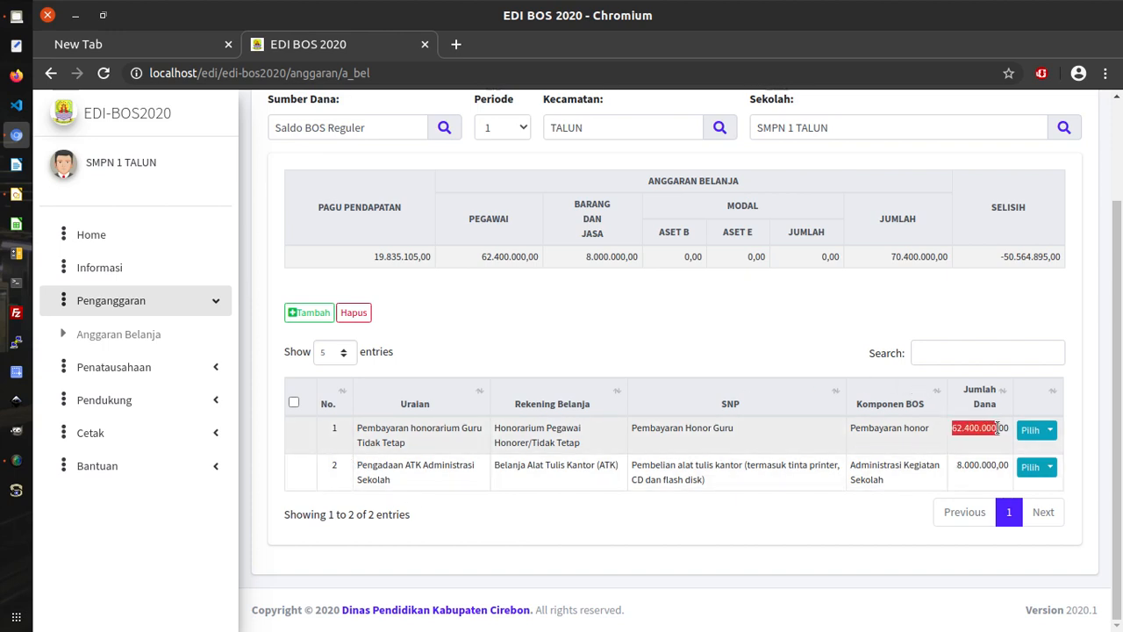
{"action": "left_click", "coordinate": [298, 437]}
{"action": "left_click", "coordinate": [1049, 430]}
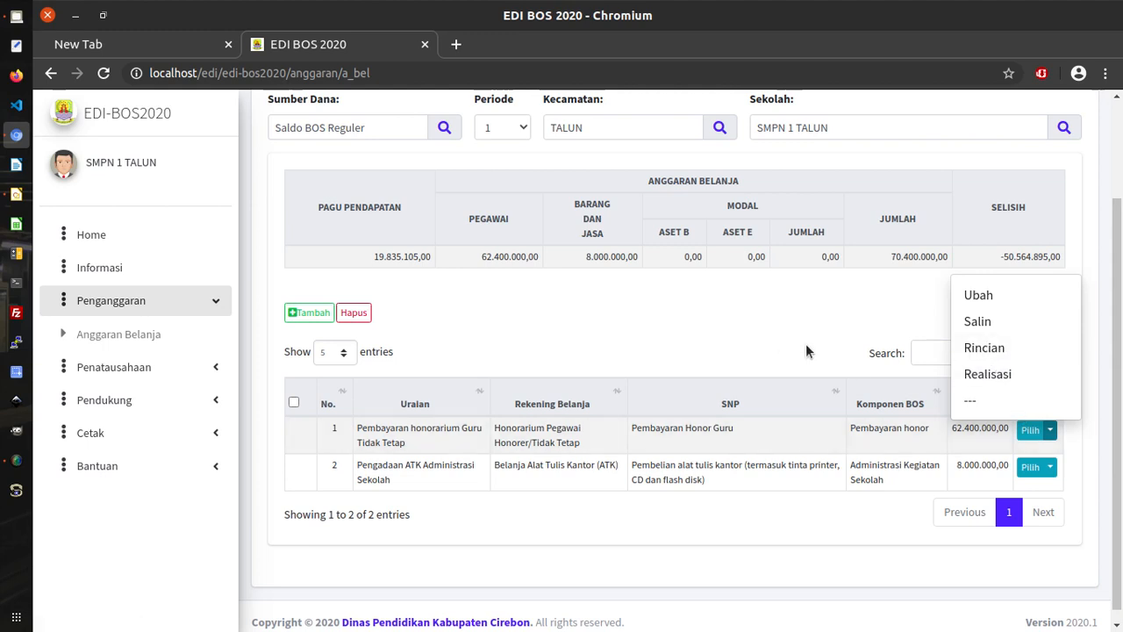
{"action": "left_click", "coordinate": [714, 328]}
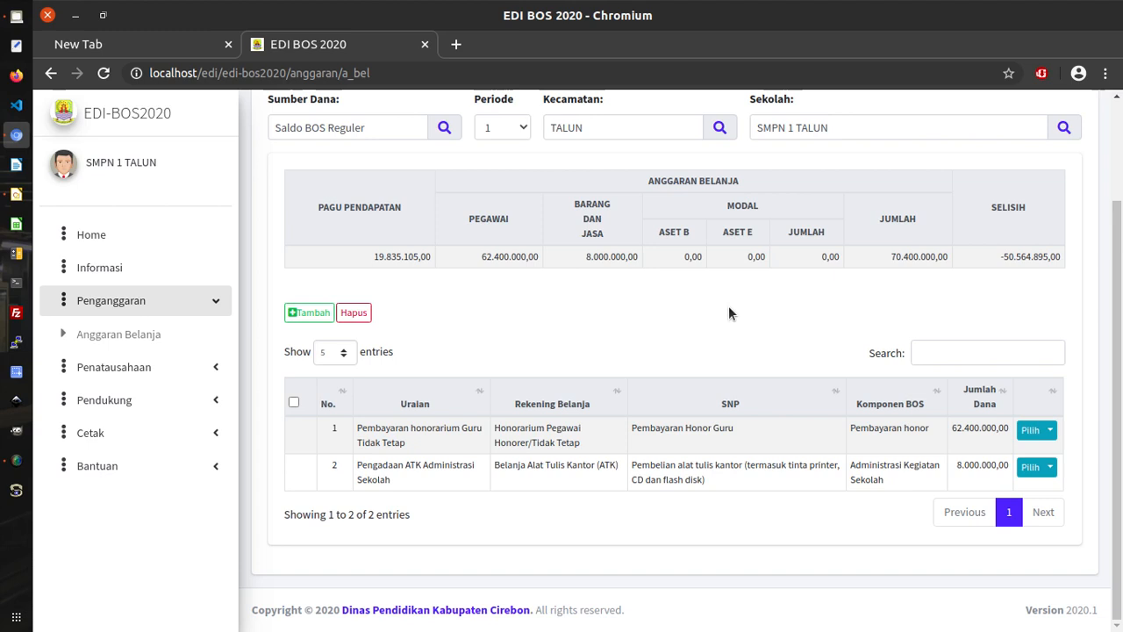
{"action": "left_click", "coordinate": [320, 316]}
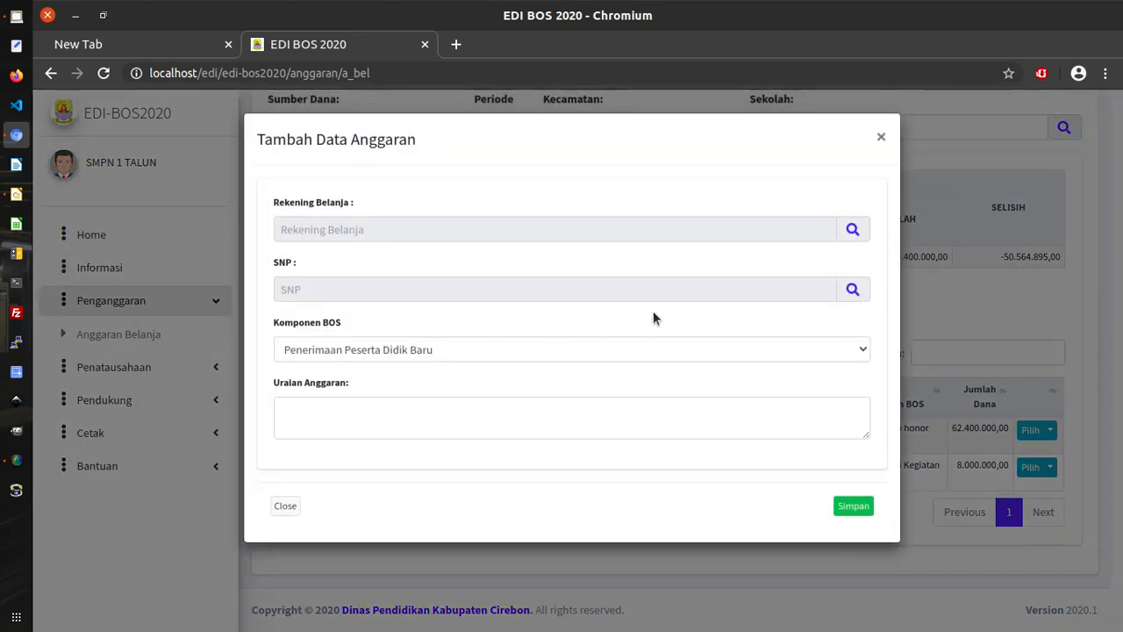
{"action": "left_click", "coordinate": [524, 421]}
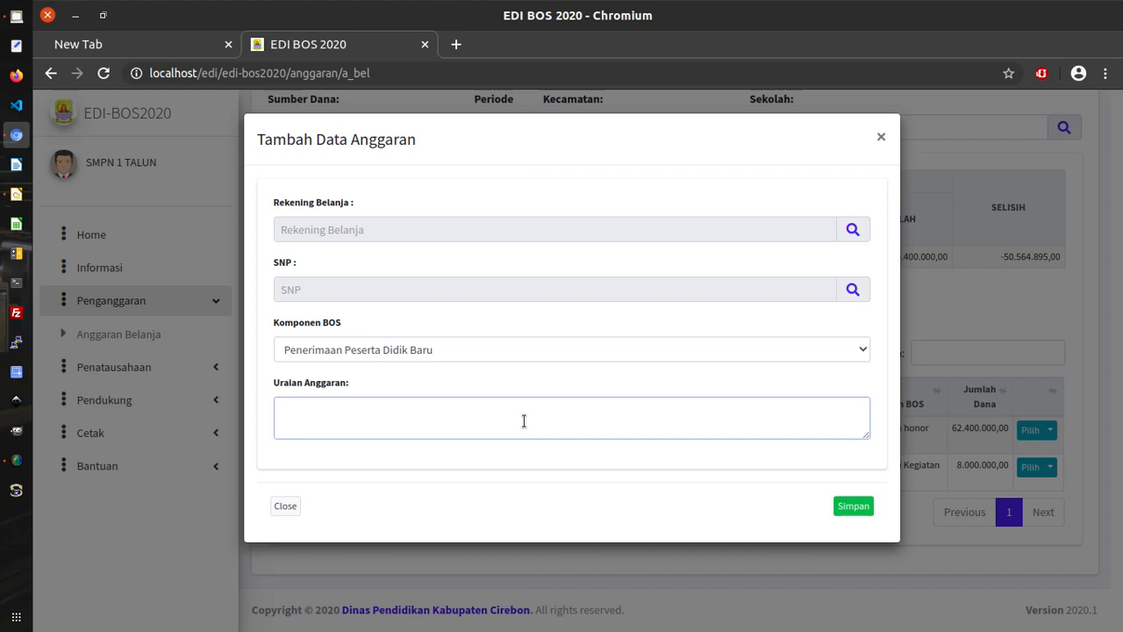
{"action": "type", "text": "Pembayaran tagihan"}
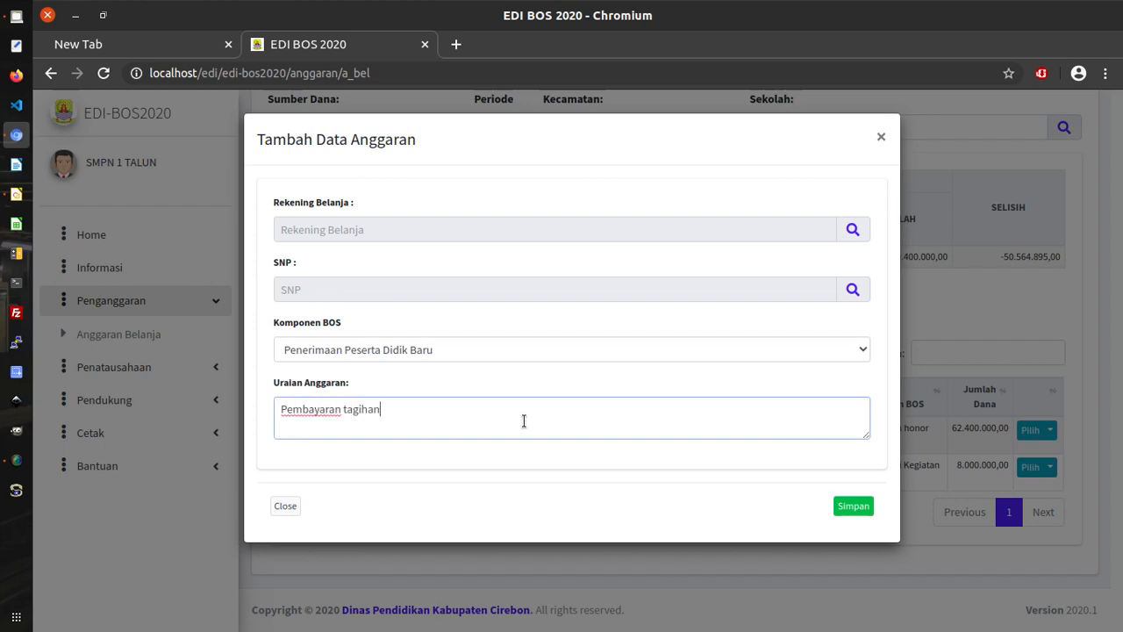
{"action": "type", "text": " listrik"}
{"action": "type", "text": "no. meter "}
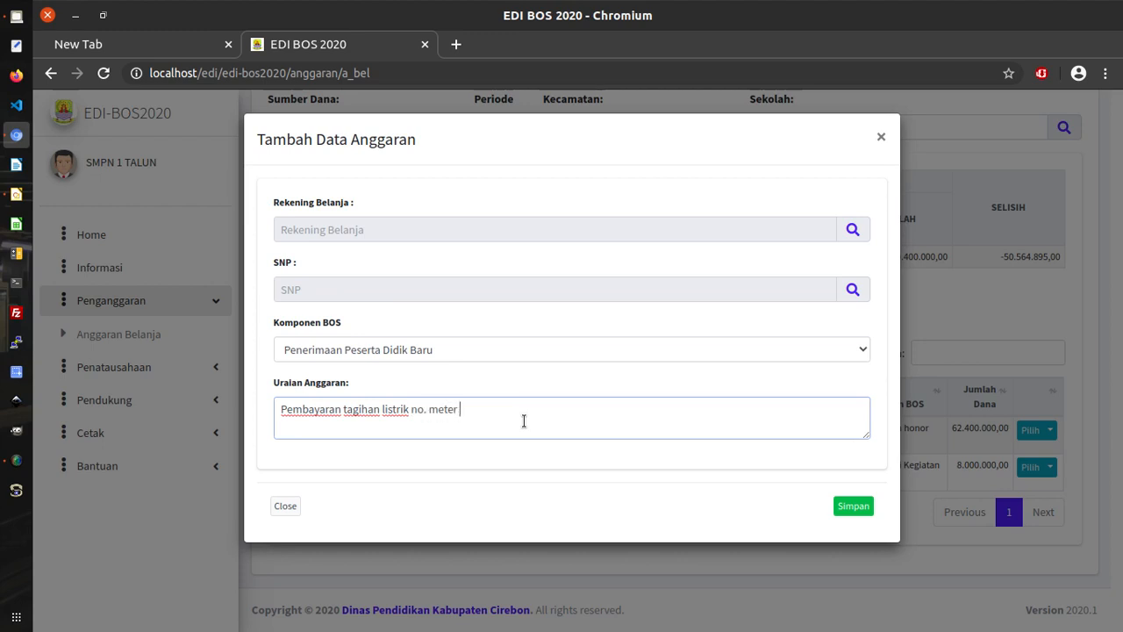
{"action": "type", "text": "xxxxxxxx"}
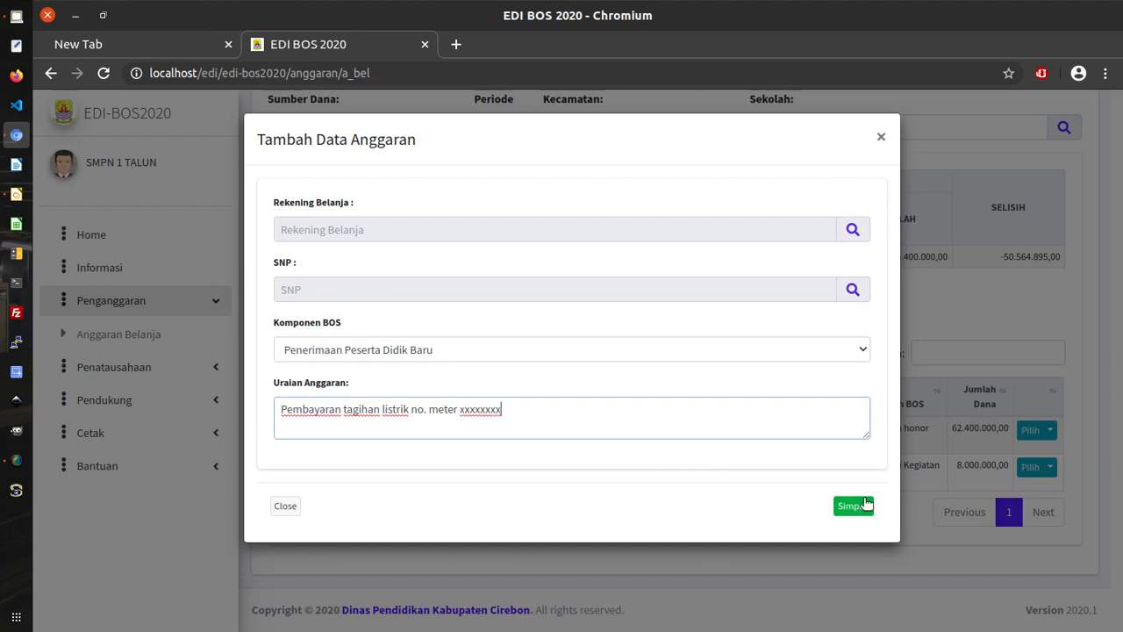
{"action": "left_click", "coordinate": [854, 508]}
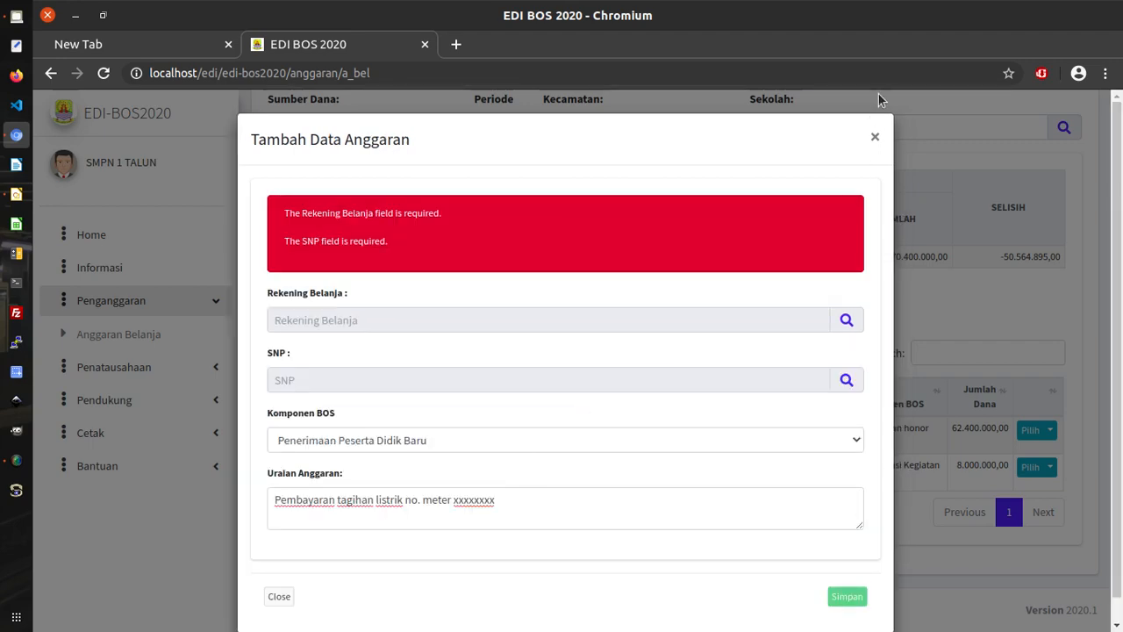
{"action": "left_click", "coordinate": [875, 138]}
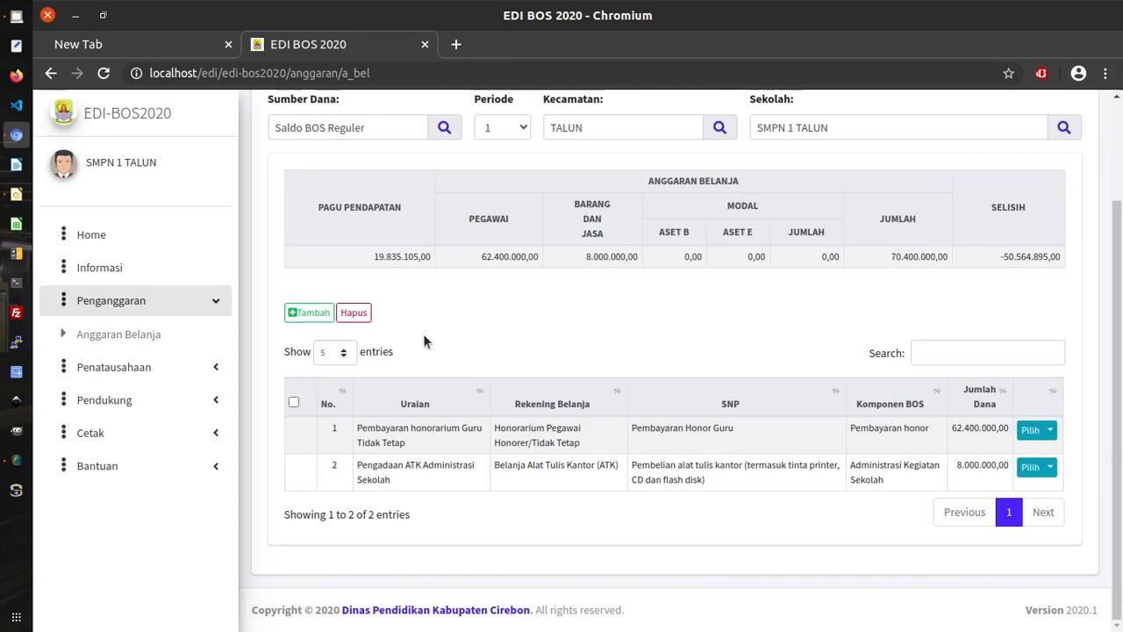
Start a new budget entry with Uraian 'Pembayaran tagihan listrik nom. meter xxxx'.
{"action": "left_click", "coordinate": [326, 313]}
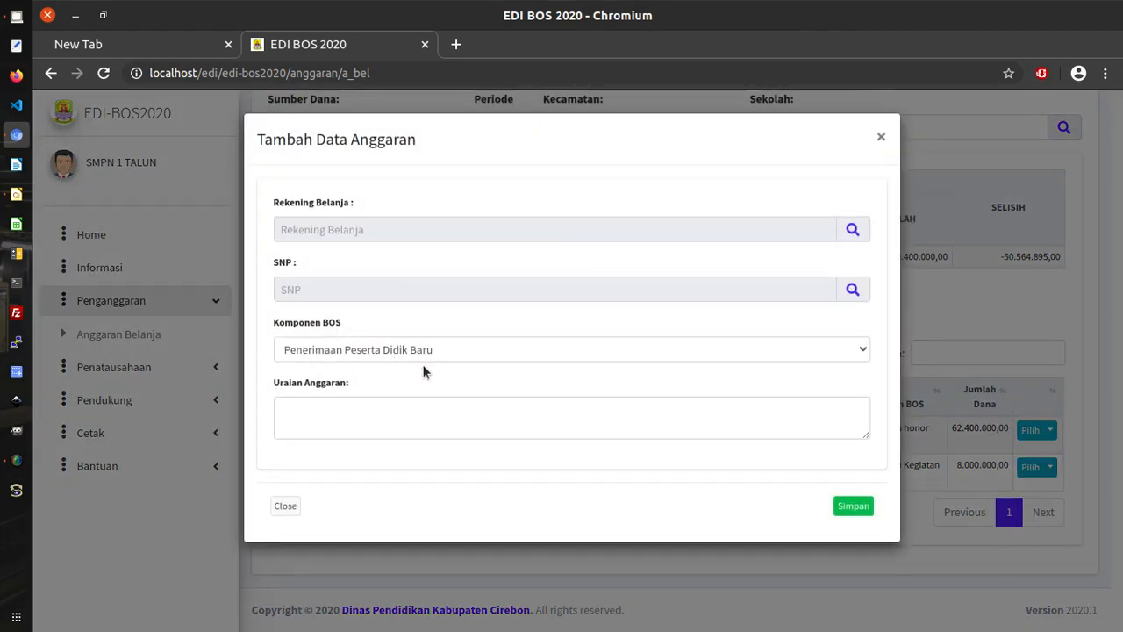
{"action": "left_click", "coordinate": [405, 422]}
{"action": "type", "text": "Pemba"}
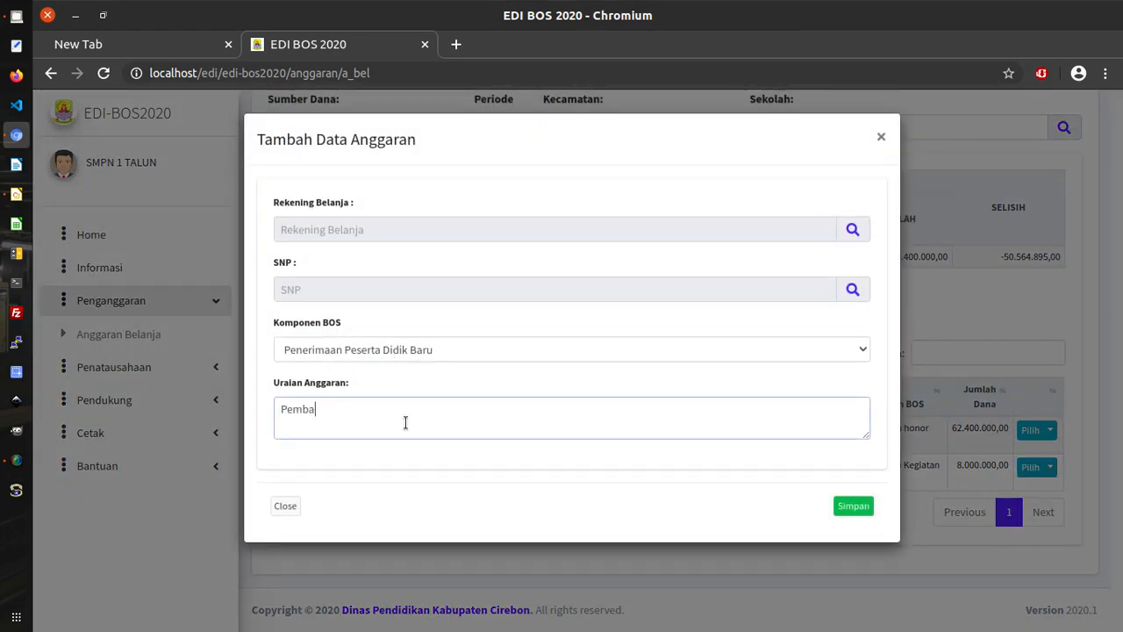
{"action": "type", "text": "yaran tagihan l"}
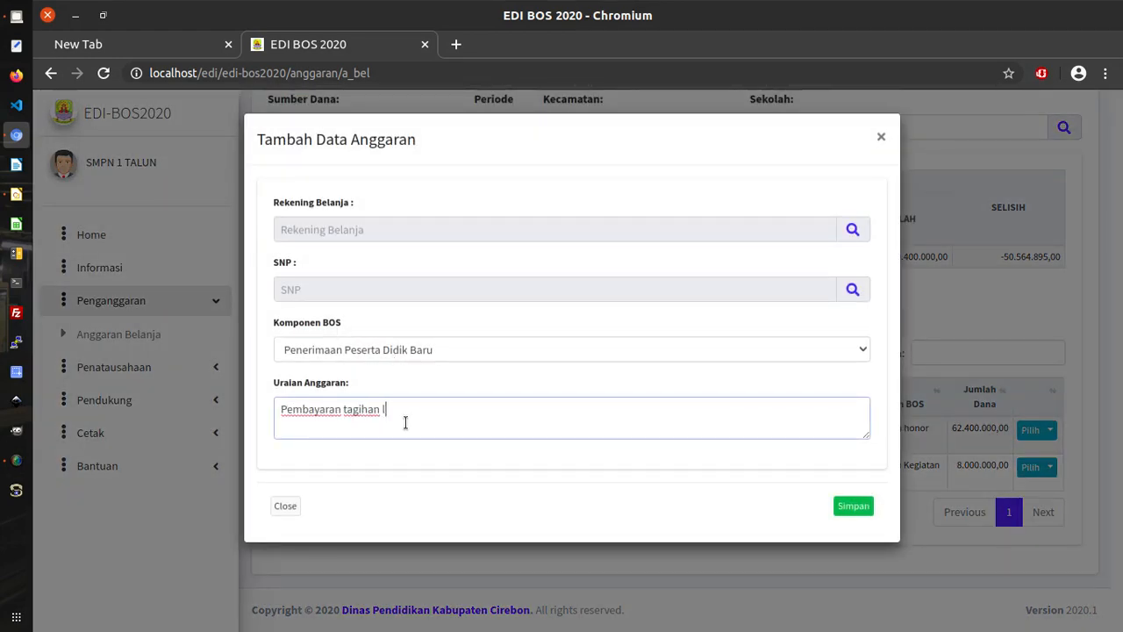
{"action": "type", "text": "istrik nomo"}
{"action": "key", "text": "BackSpace"}
{"action": "key", "text": "BackSpace"}
{"action": "type", "text": ". meter xxxx"}
Search 'listrik' and set the Rekening Belanja to Belanja Listrik.
{"action": "left_click", "coordinate": [853, 229]}
{"action": "left_click", "coordinate": [802, 211]}
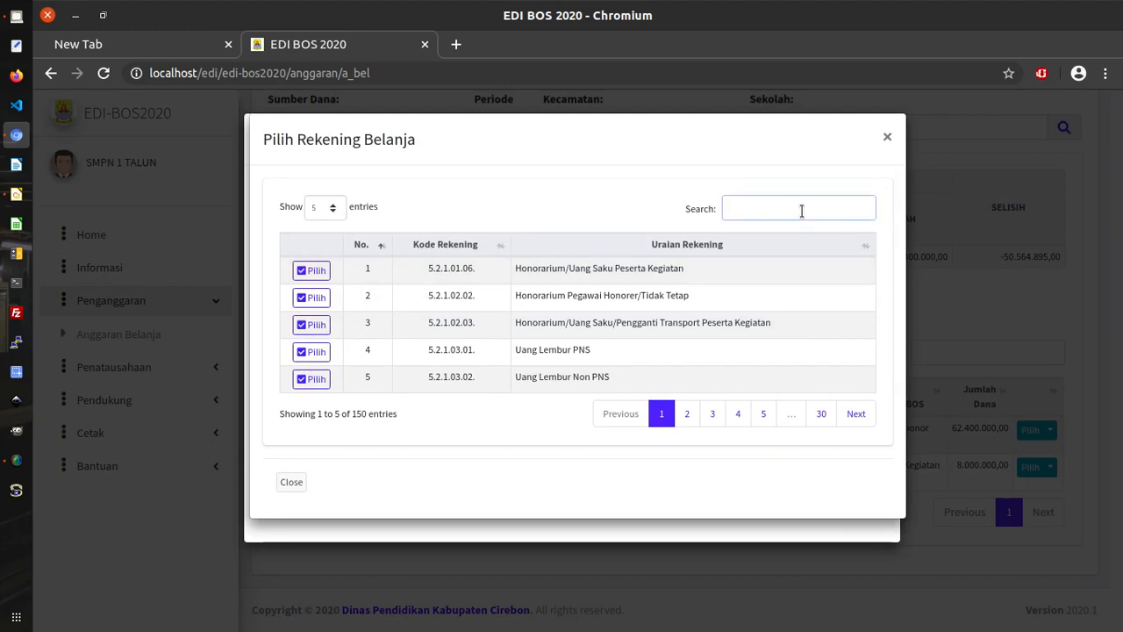
{"action": "type", "text": "listrik"}
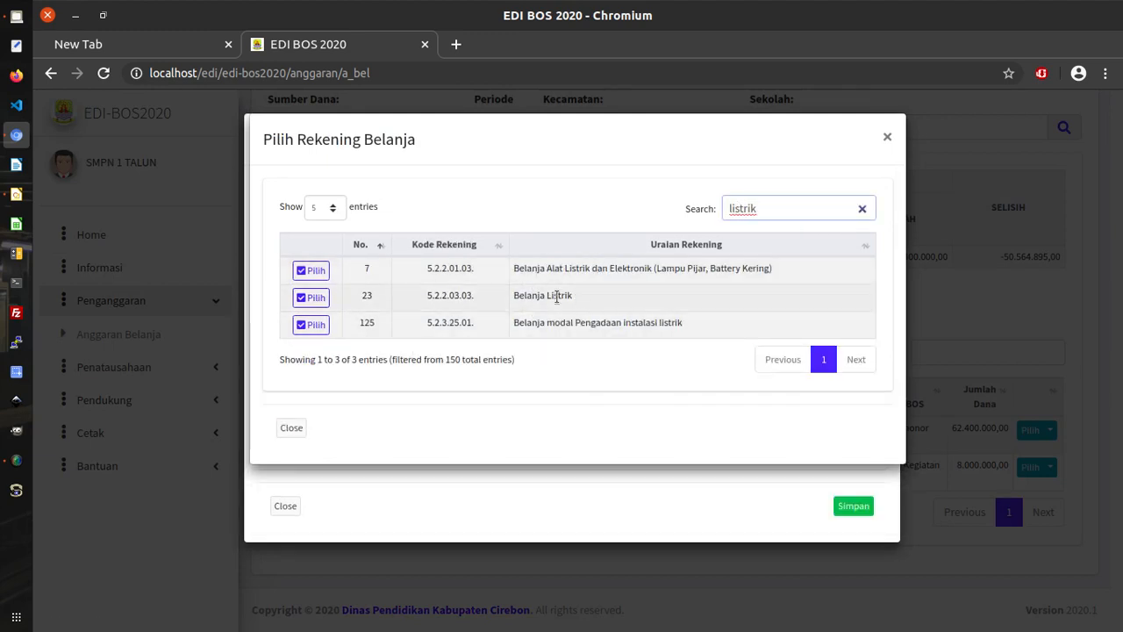
{"action": "left_click_drag", "start_coordinate": [576, 298], "coordinate": [509, 300]}
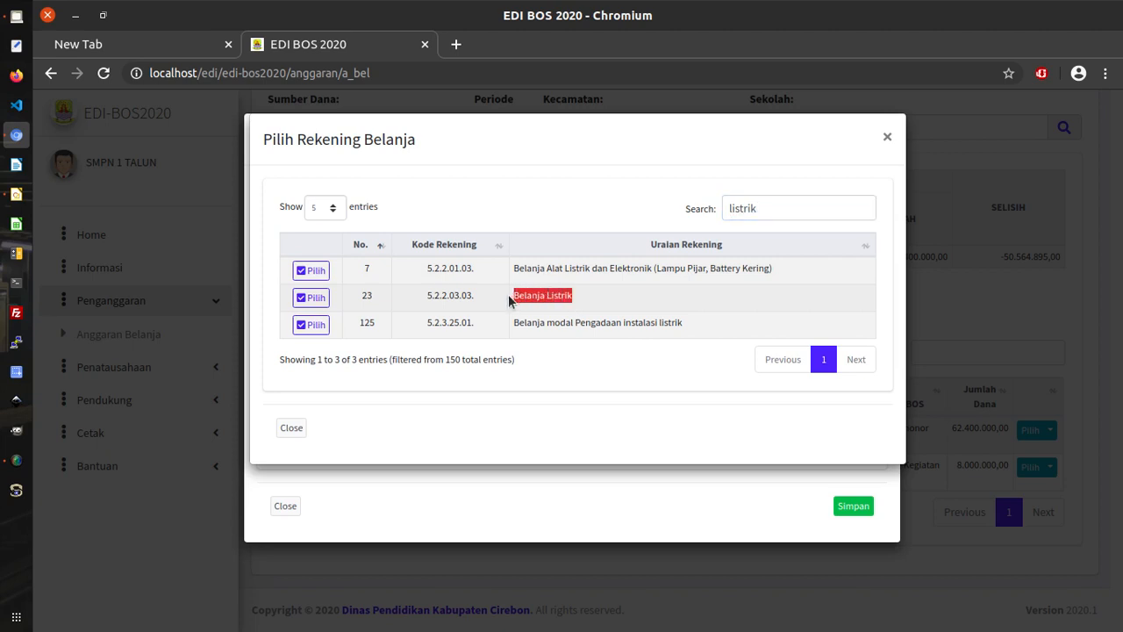
{"action": "left_click", "coordinate": [312, 297]}
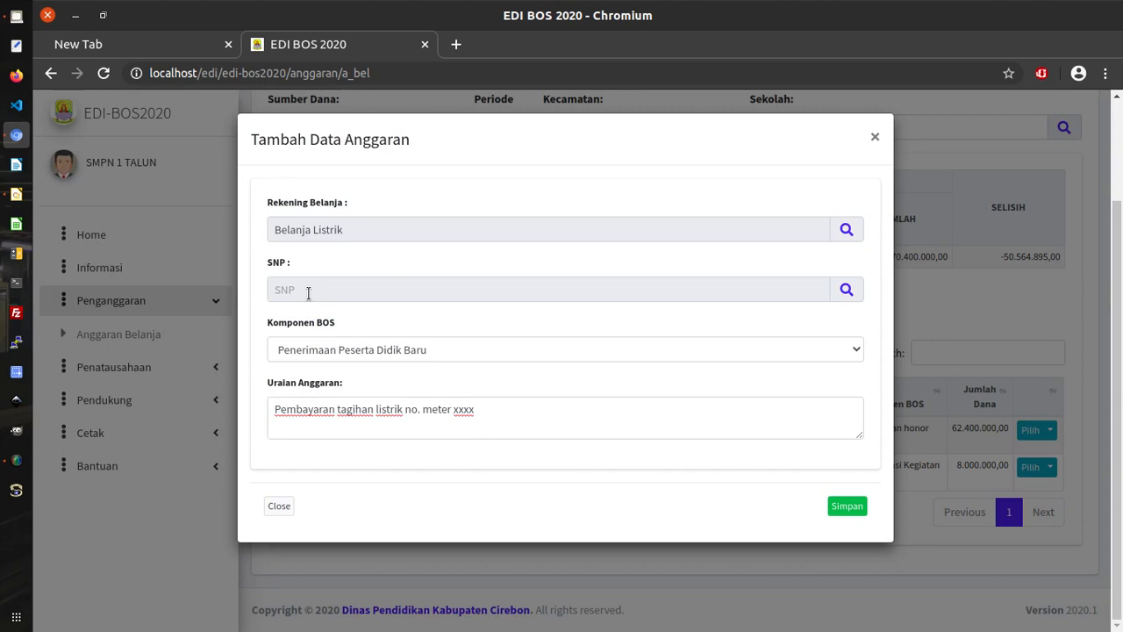
Set SNP to Pembayaran Rek Listrik and Komponen BOS to Langganan daya dan jasa, then save.
{"action": "left_click", "coordinate": [847, 293]}
{"action": "left_click", "coordinate": [729, 213]}
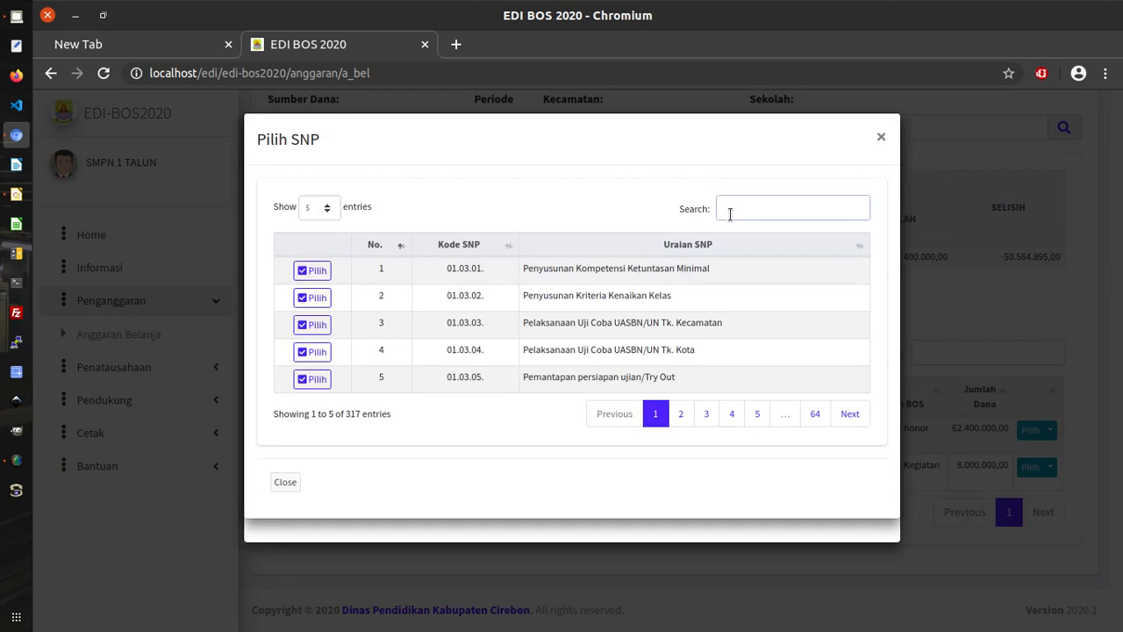
{"action": "type", "text": "listrik"}
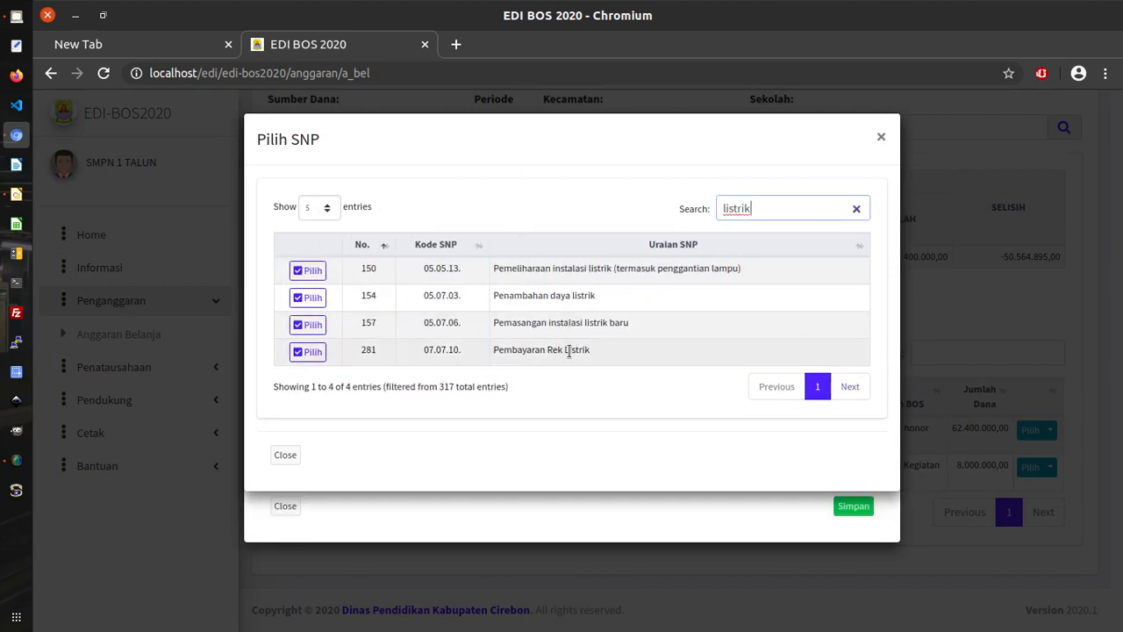
{"action": "left_click", "coordinate": [307, 353]}
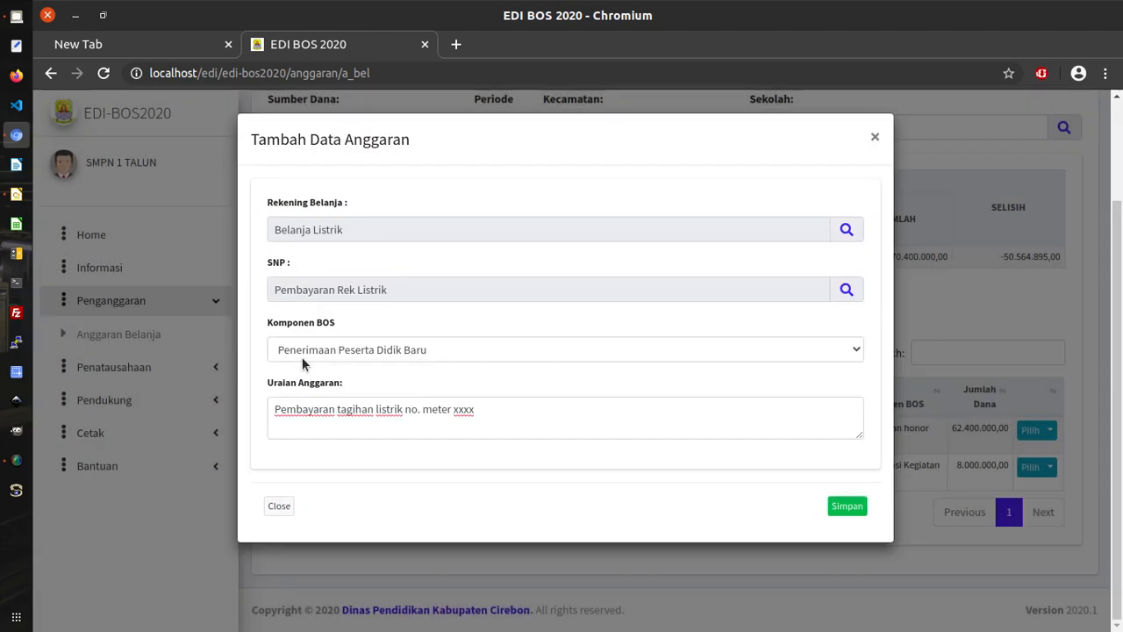
{"action": "left_click", "coordinate": [856, 353]}
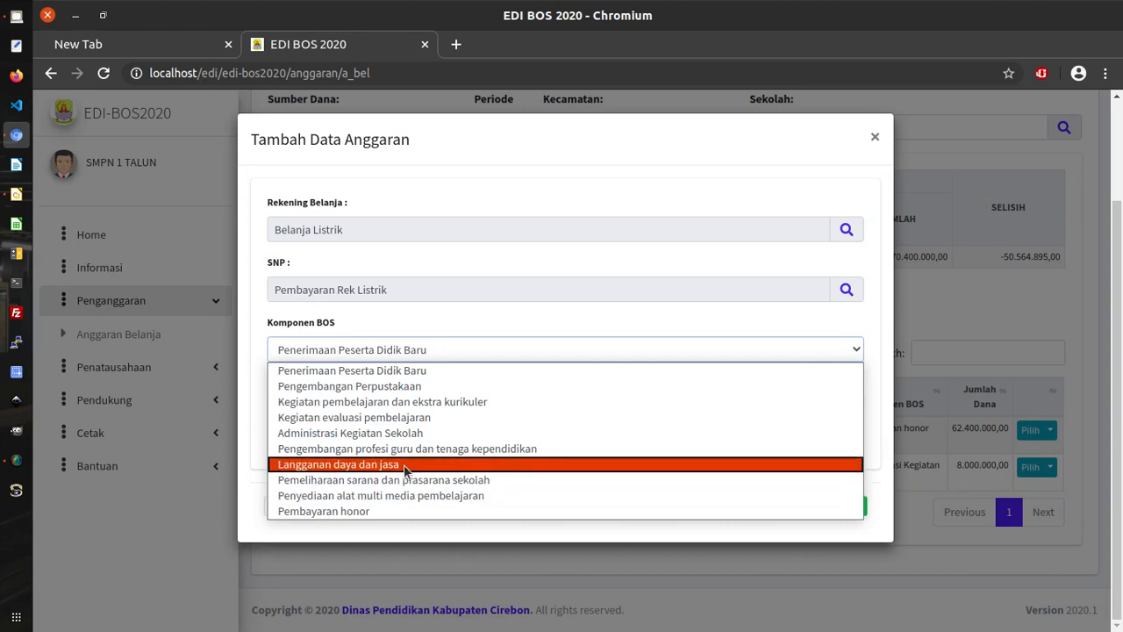
{"action": "left_click", "coordinate": [406, 465]}
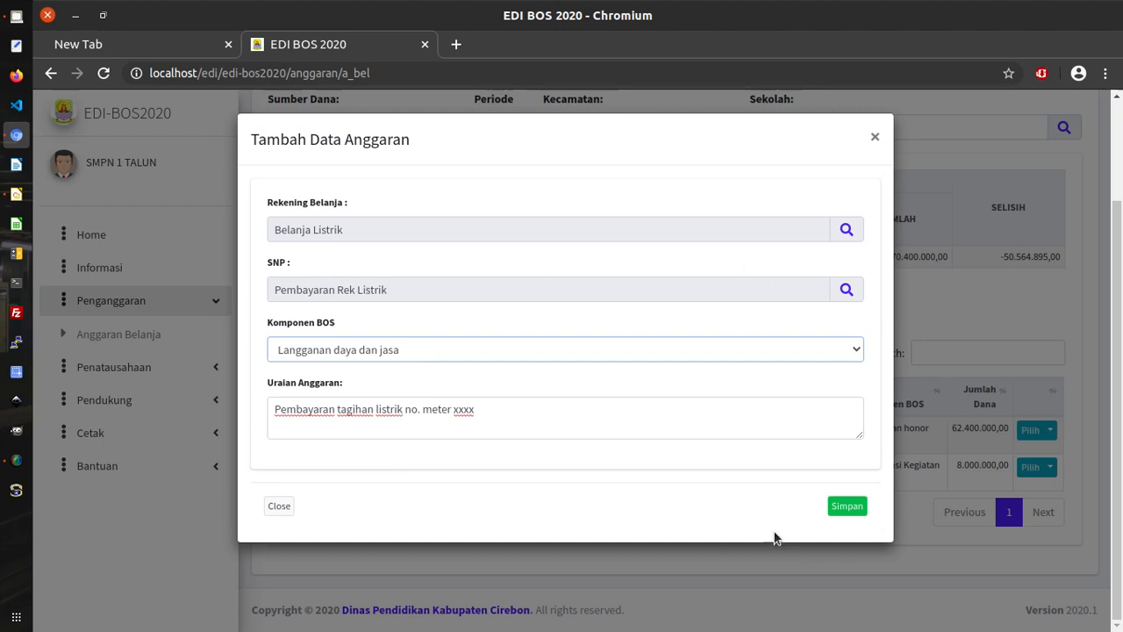
{"action": "left_click", "coordinate": [840, 509]}
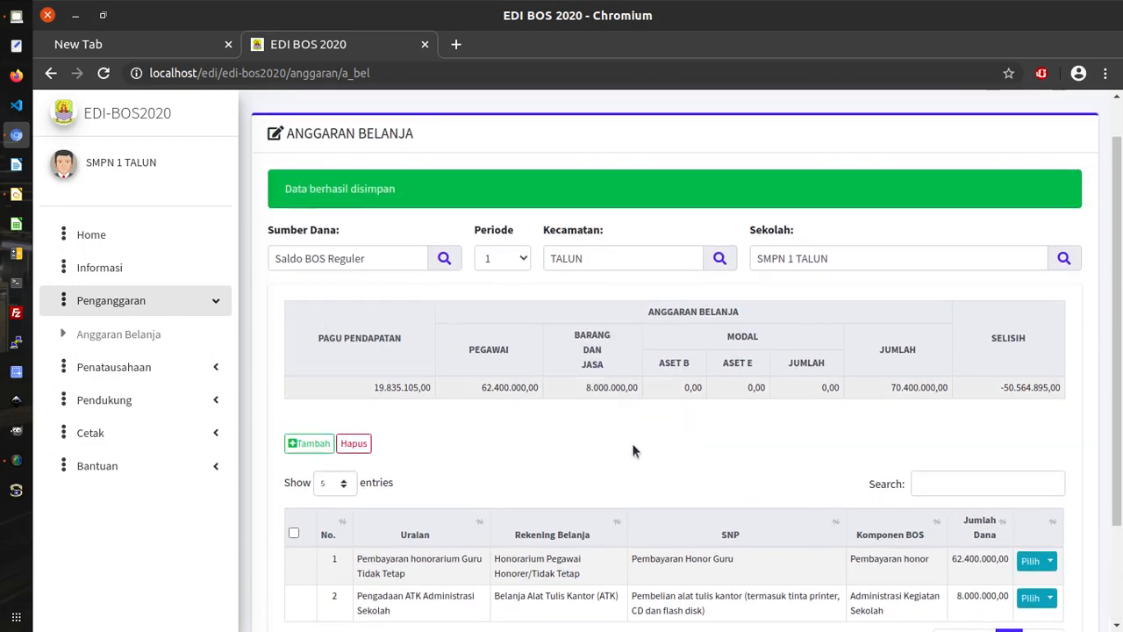
Reload the list, open the Rincian item list for the row-3 electricity bill, and start adding an item.
{"action": "scroll", "coordinate": [632, 443], "scroll_direction": "down", "scroll_amount": 2}
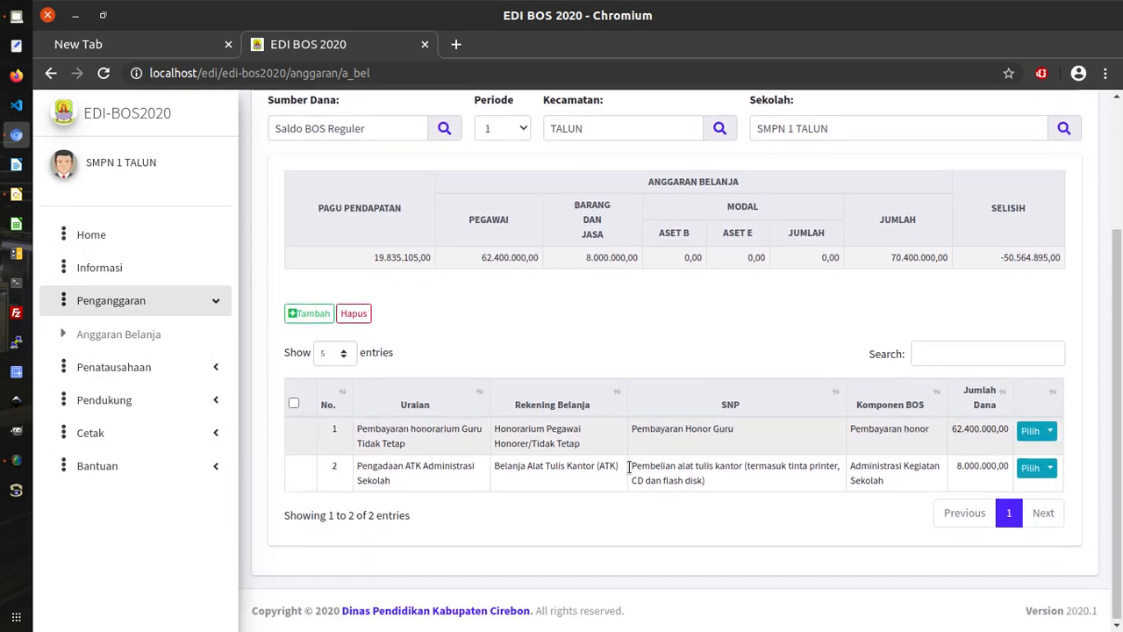
{"action": "left_click", "coordinate": [198, 333]}
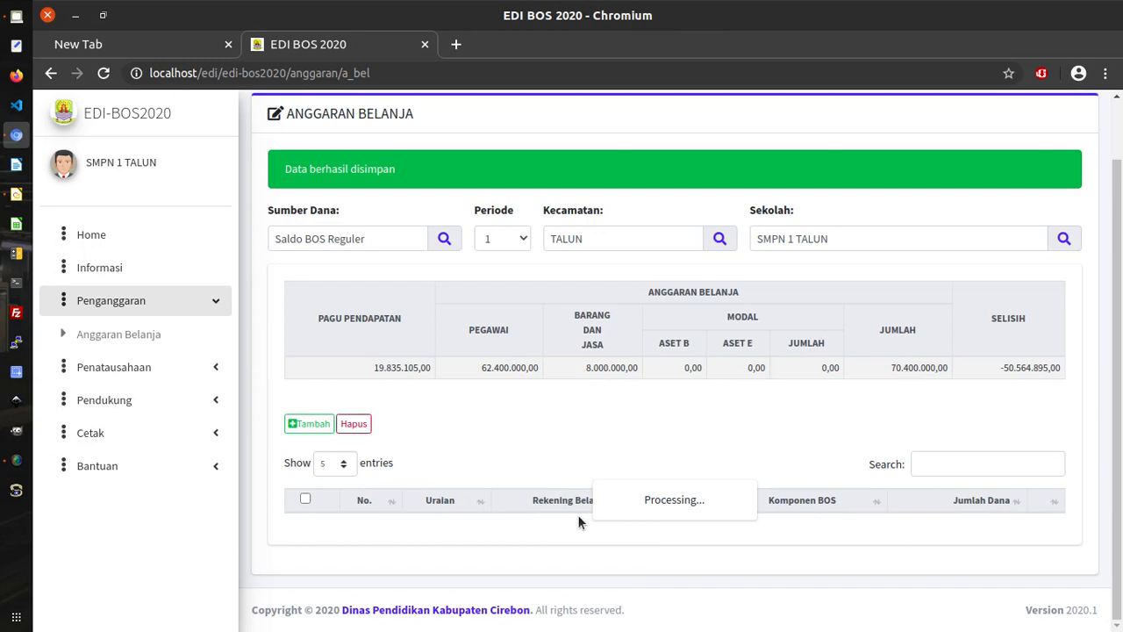
{"action": "scroll", "coordinate": [578, 522], "scroll_direction": "down", "scroll_amount": 2}
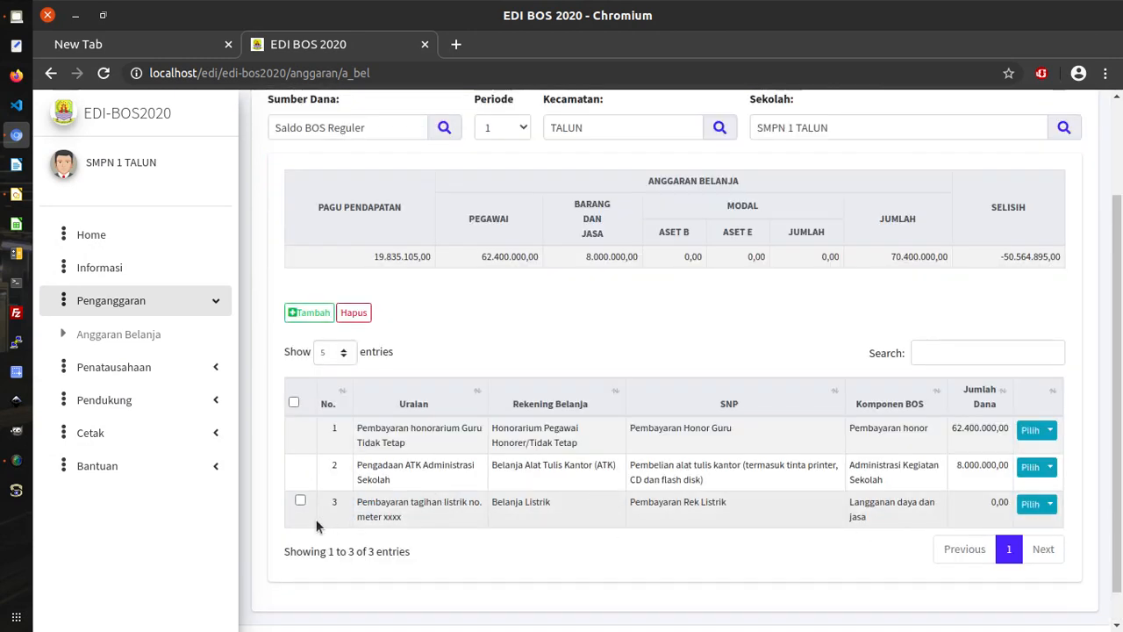
{"action": "scroll", "coordinate": [351, 507], "scroll_direction": "down", "scroll_amount": 1}
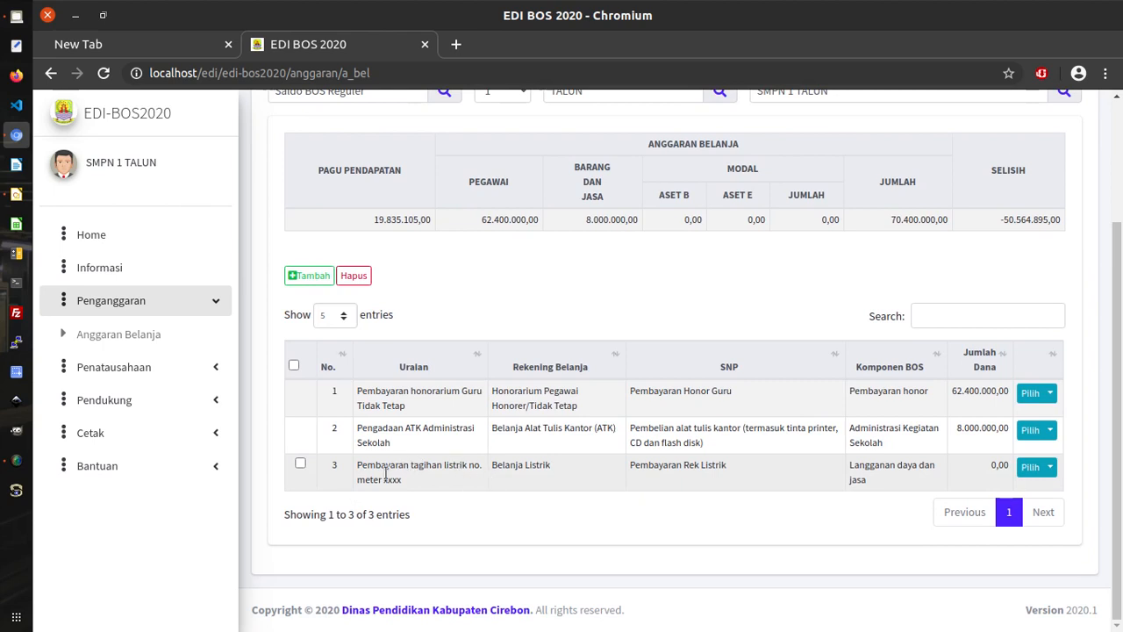
{"action": "left_click", "coordinate": [1051, 472]}
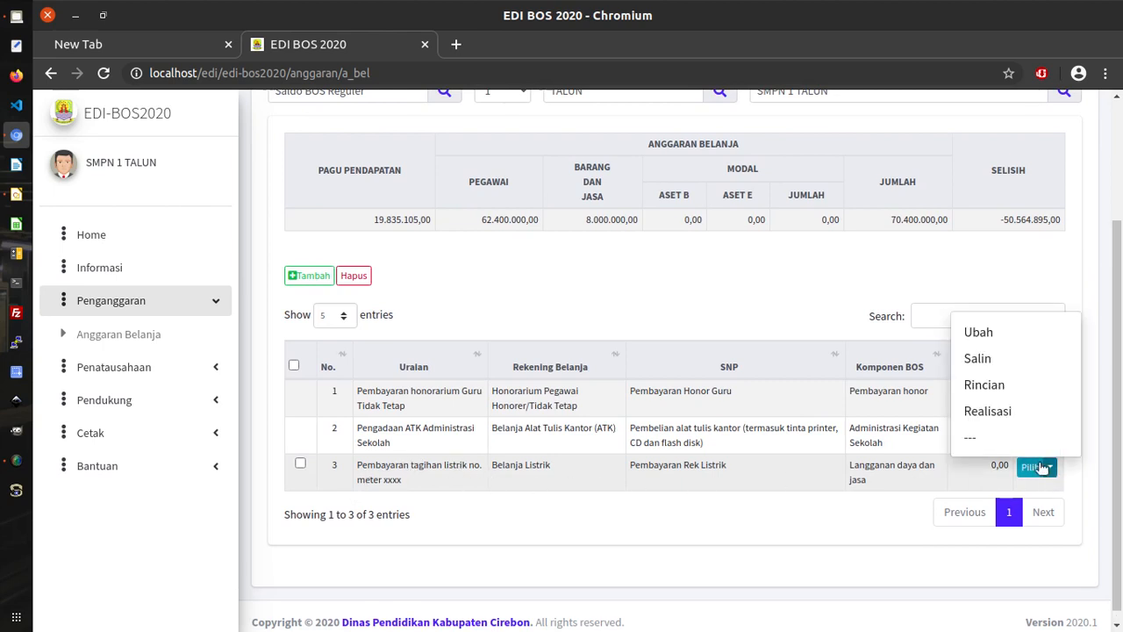
{"action": "left_click", "coordinate": [984, 386]}
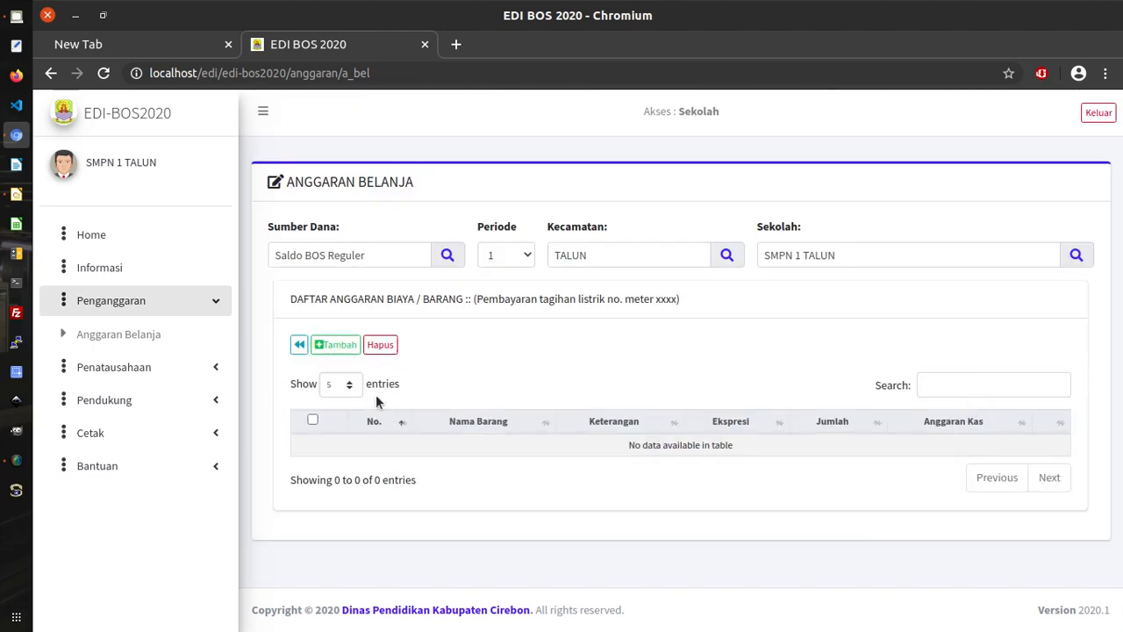
{"action": "left_click", "coordinate": [337, 347]}
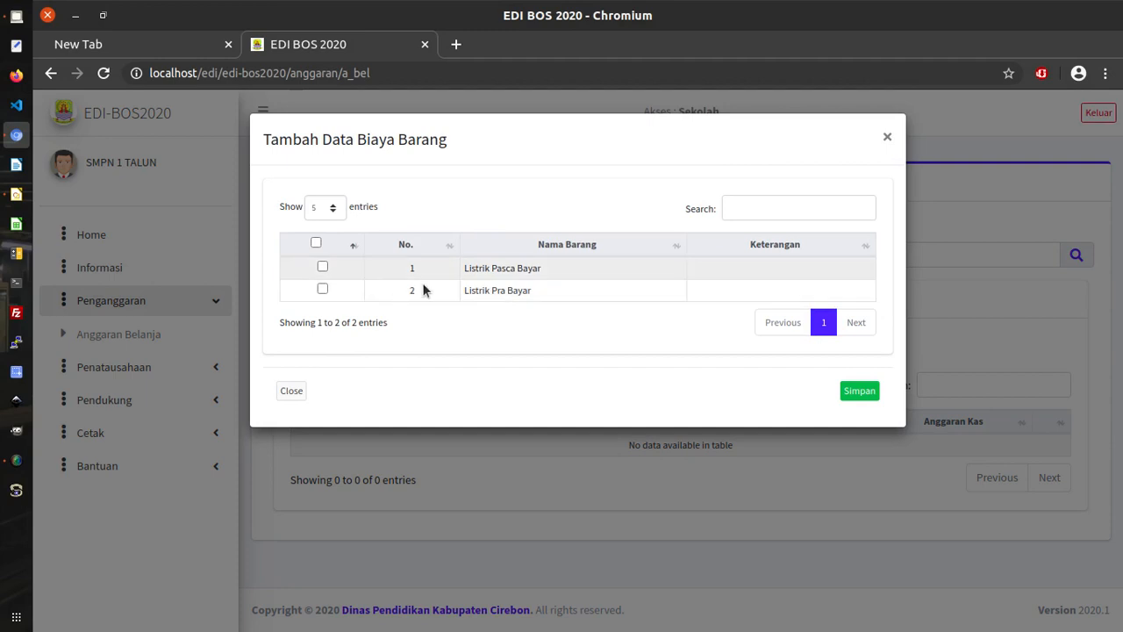
Add Listrik Pasca Bayar as the first and second items of the electricity detail list.
{"action": "left_click", "coordinate": [322, 267]}
{"action": "left_click", "coordinate": [859, 390]}
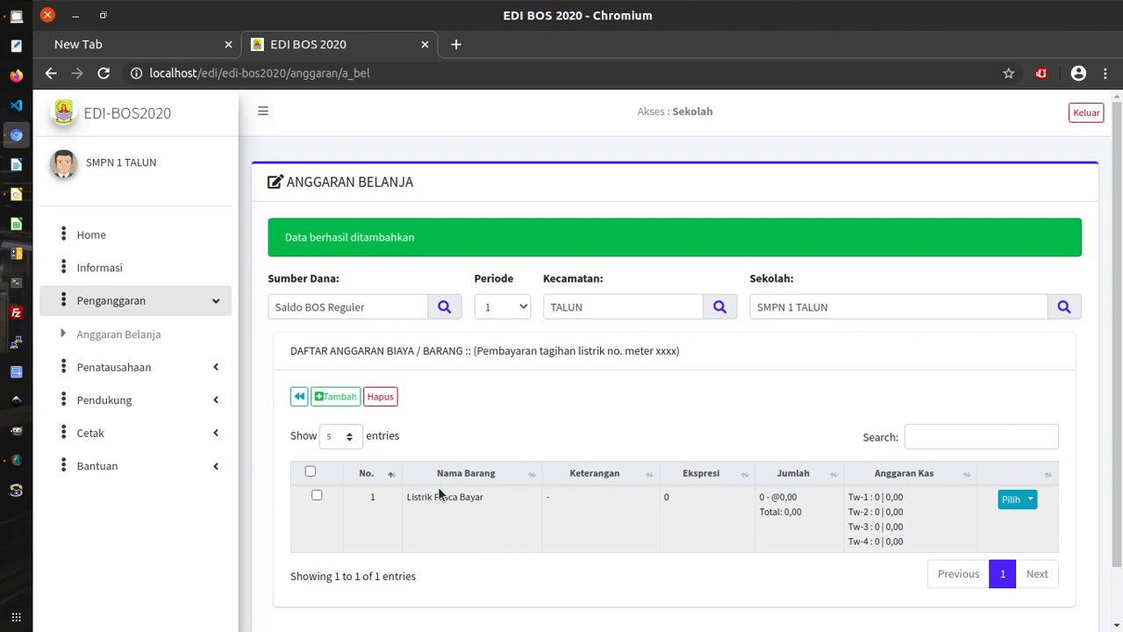
{"action": "left_click", "coordinate": [350, 399]}
{"action": "left_click", "coordinate": [352, 401]}
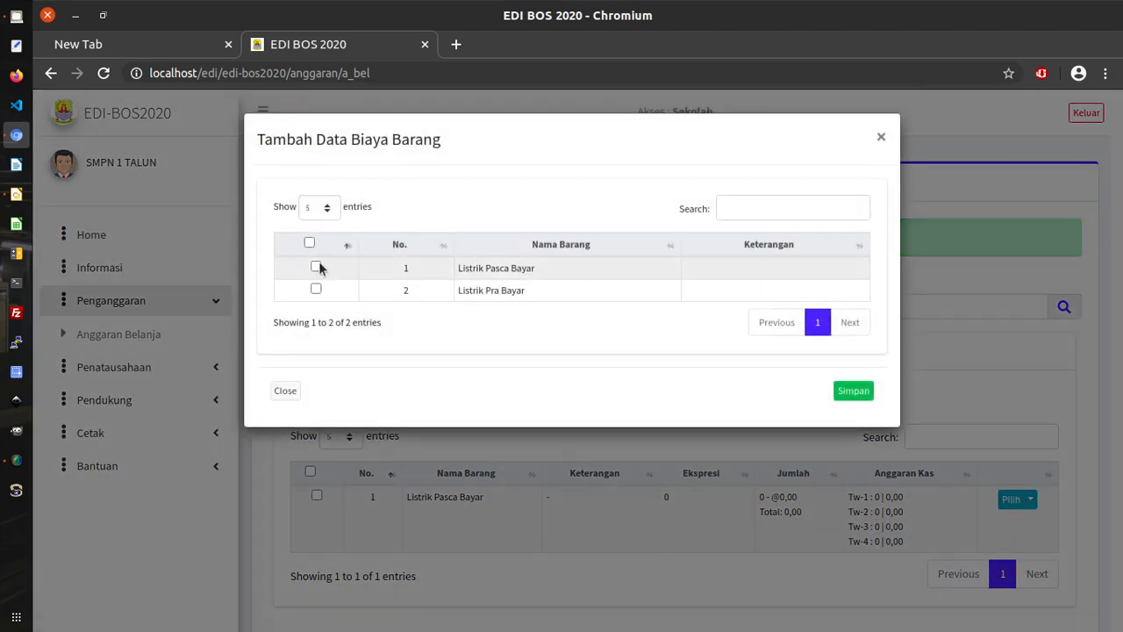
{"action": "left_click", "coordinate": [318, 266]}
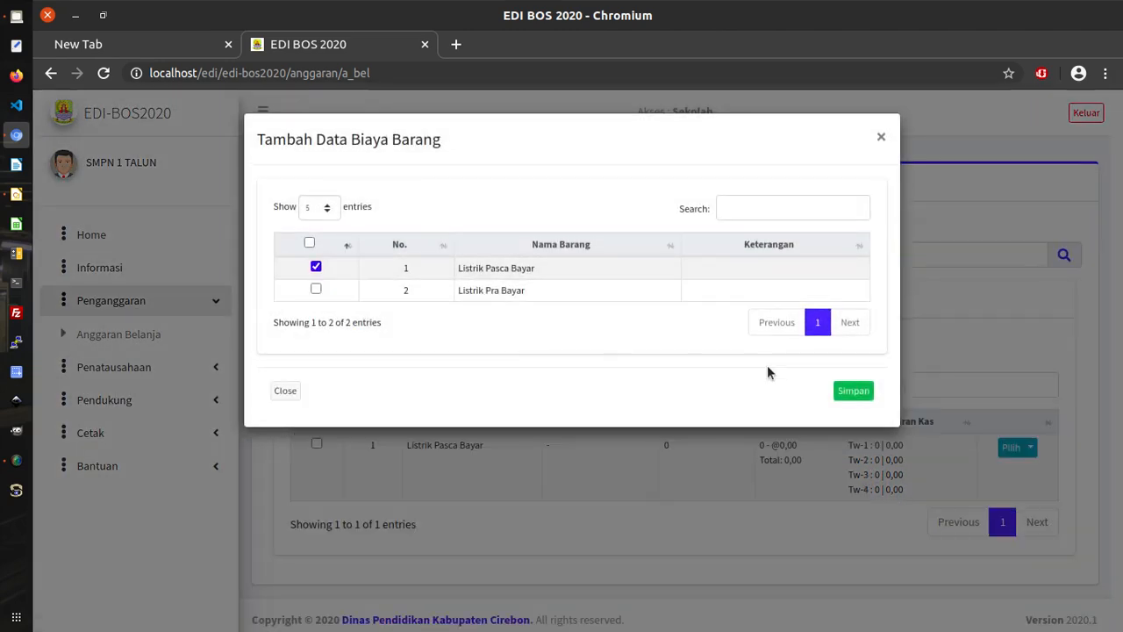
{"action": "left_click", "coordinate": [838, 387]}
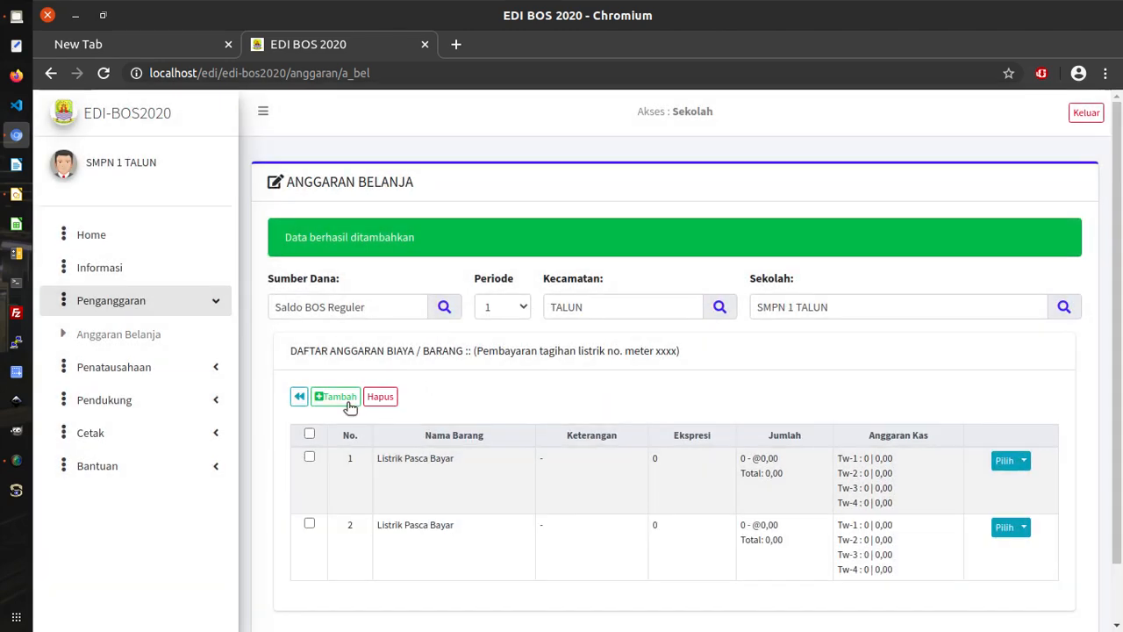
Add Listrik Pasca Bayar as the third and fourth items of the list.
{"action": "left_click", "coordinate": [352, 396]}
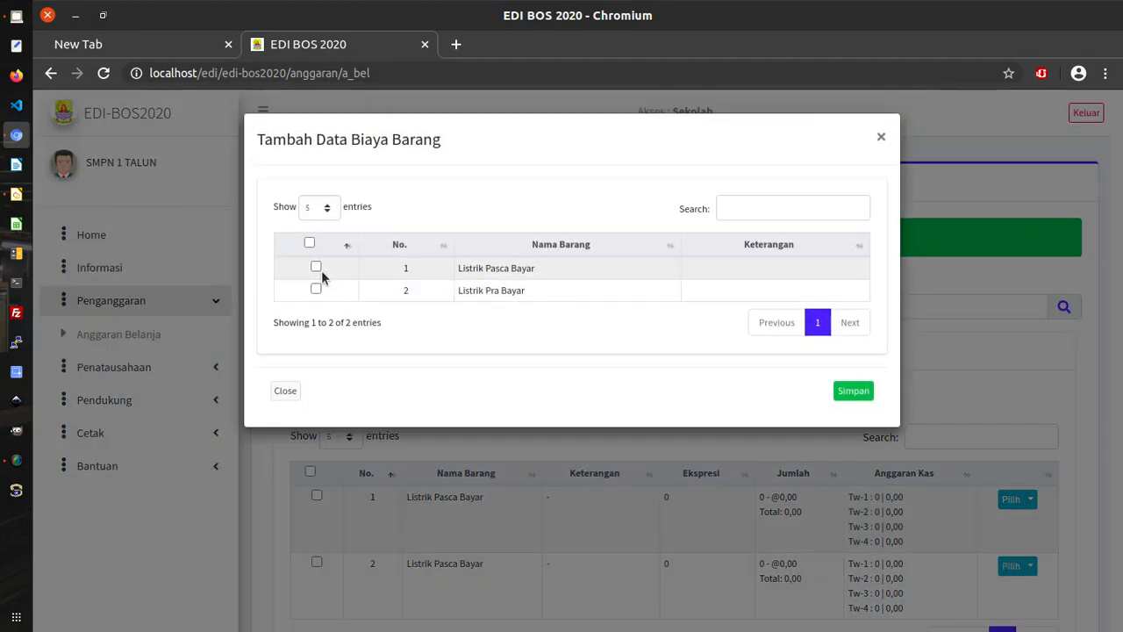
{"action": "left_click", "coordinate": [316, 267]}
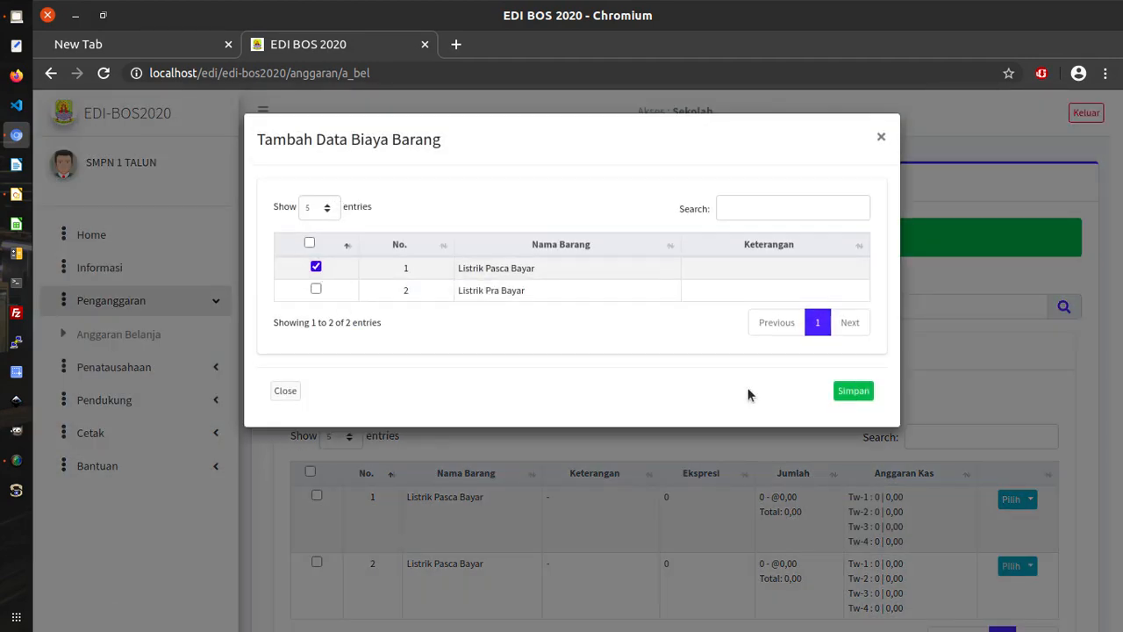
{"action": "left_click", "coordinate": [852, 391]}
{"action": "left_click", "coordinate": [338, 397]}
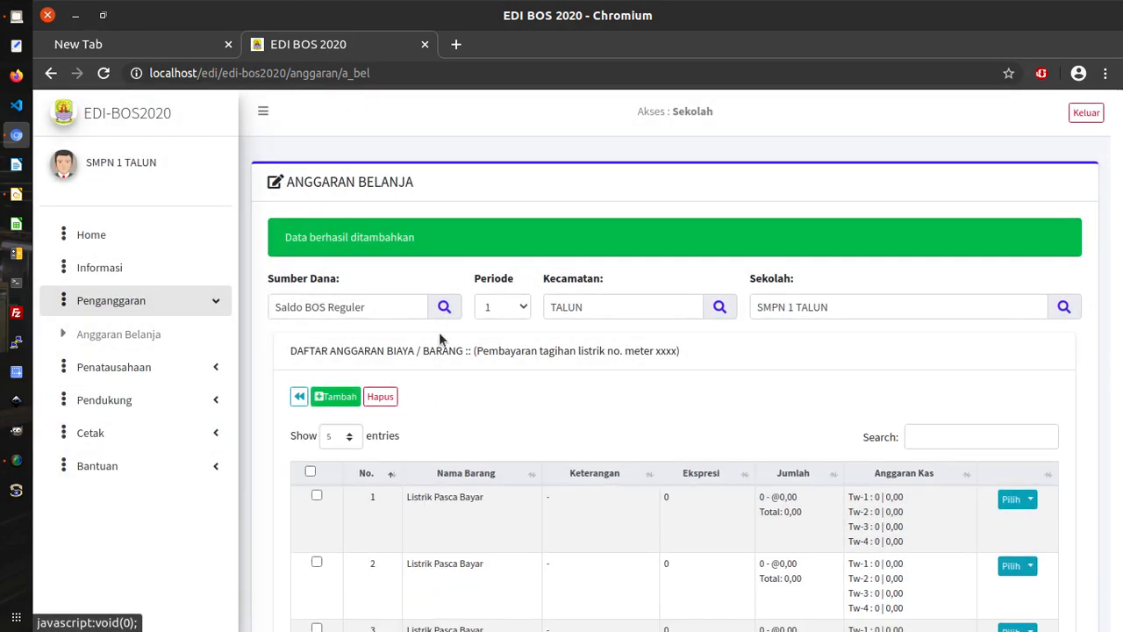
{"action": "left_click", "coordinate": [316, 268]}
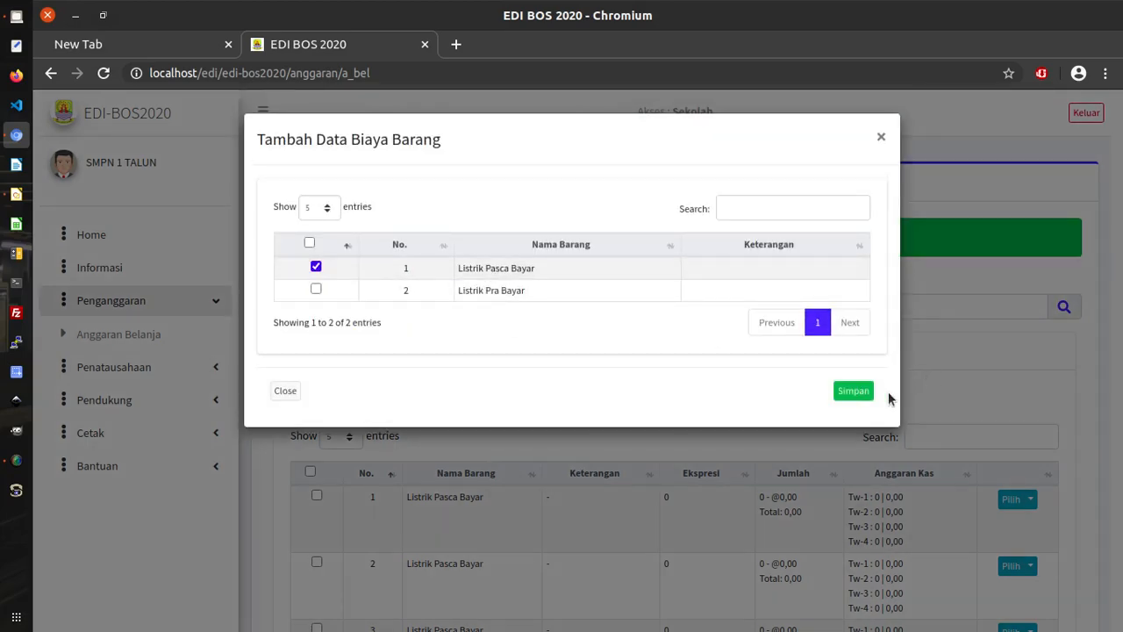
{"action": "left_click", "coordinate": [856, 391]}
{"action": "scroll", "coordinate": [869, 456], "scroll_direction": "down", "scroll_amount": 3}
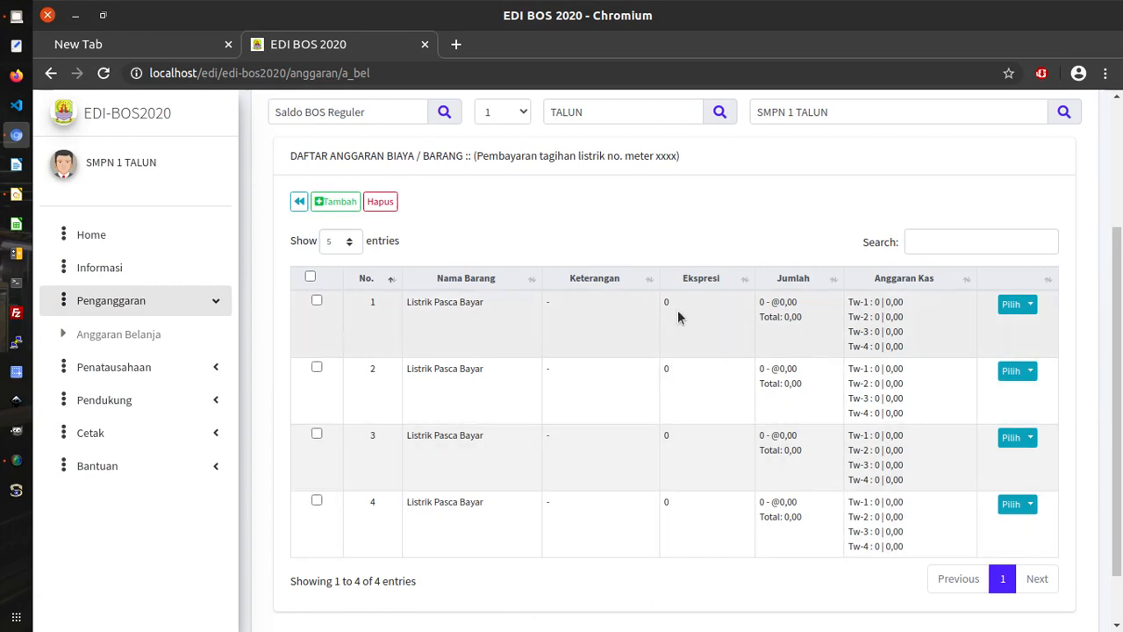
Edit row 1, entering Keterangan 'bulan Januari', Ekspresi '1 bln' and Harga 200000.
{"action": "left_click", "coordinate": [1032, 304]}
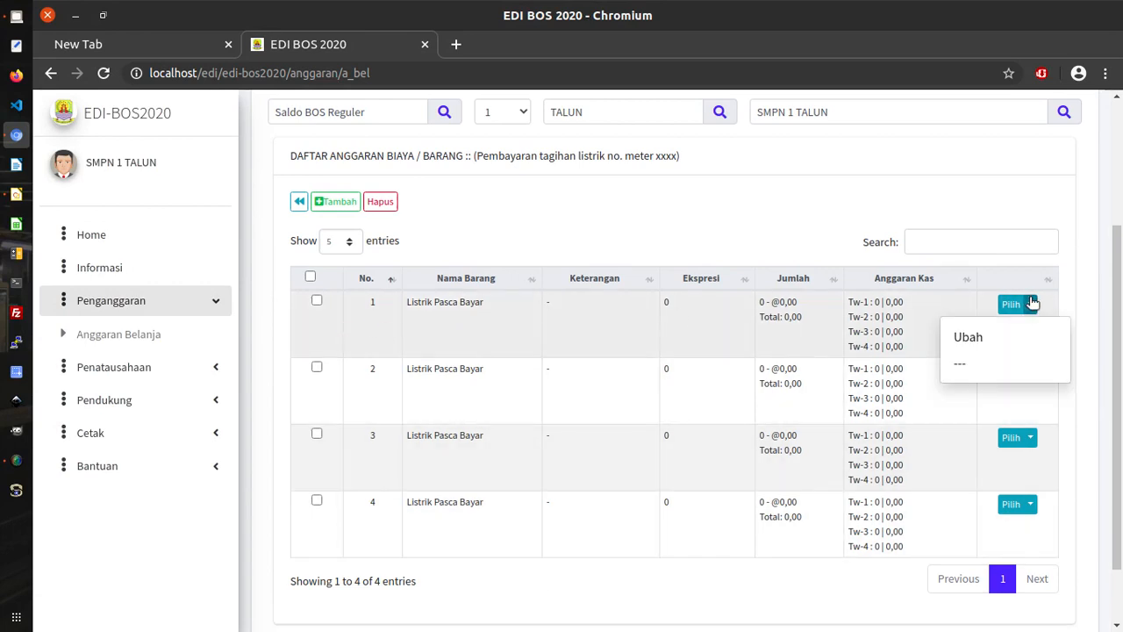
{"action": "left_click", "coordinate": [1003, 337]}
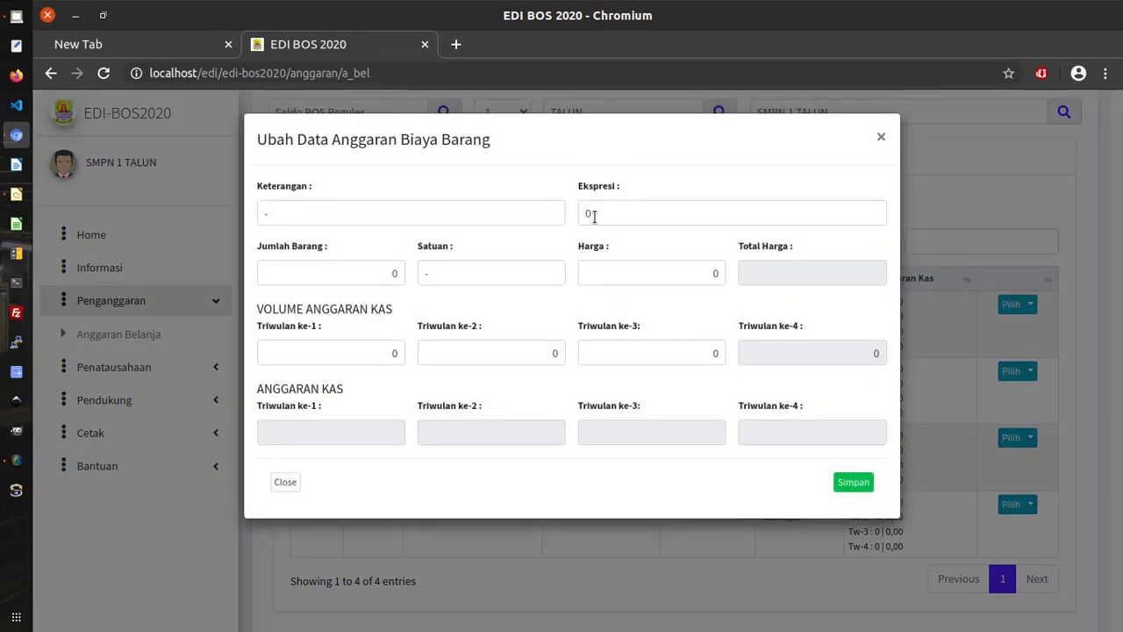
{"action": "left_click", "coordinate": [262, 203]}
{"action": "left_click_drag", "start_coordinate": [261, 201], "coordinate": [243, 203]}
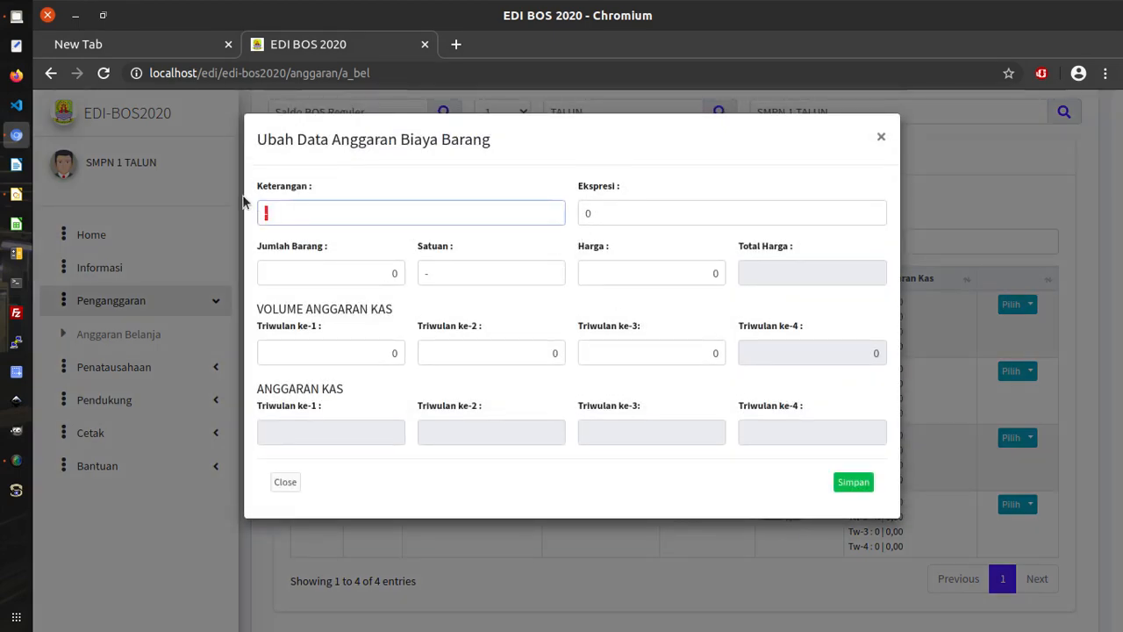
{"action": "type", "text": "bulan J"}
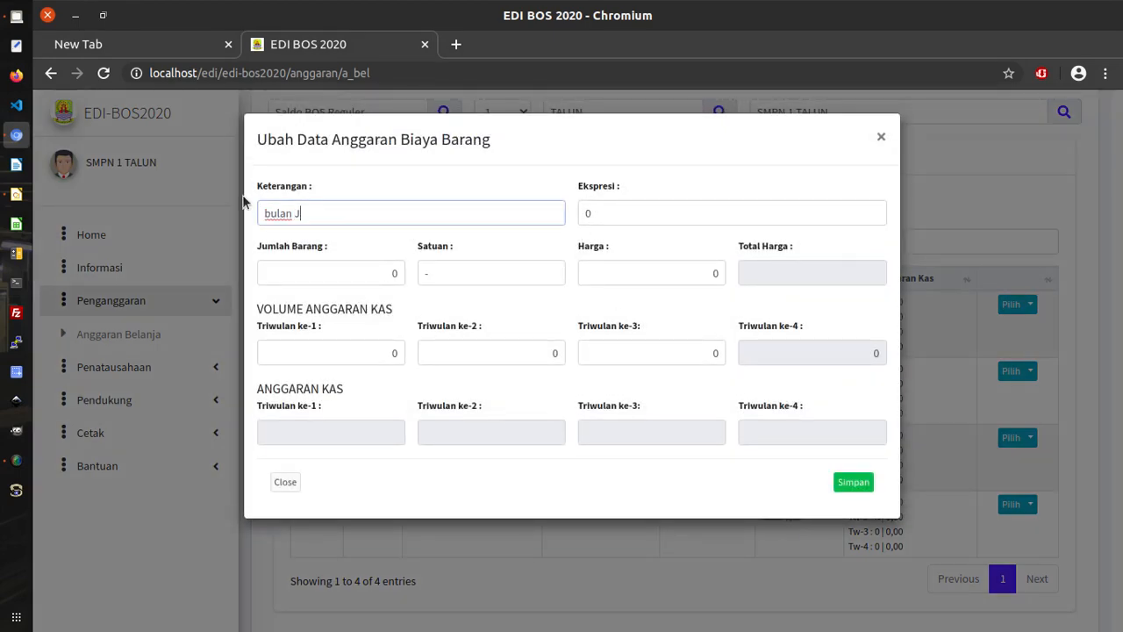
{"action": "type", "text": "anuari"}
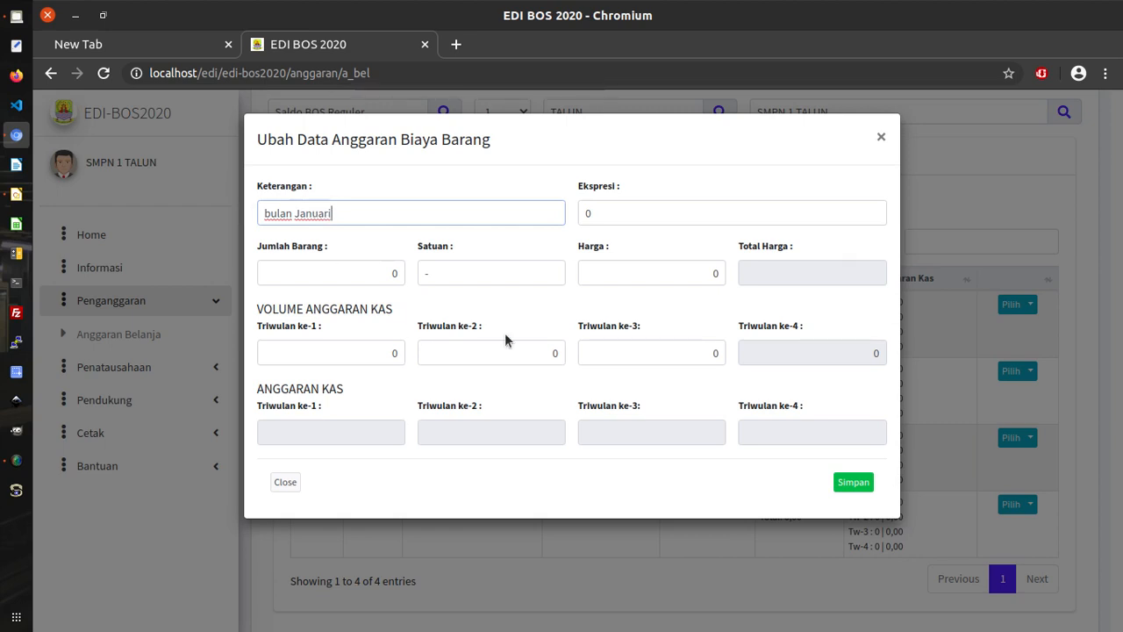
{"action": "left_click", "coordinate": [586, 213]}
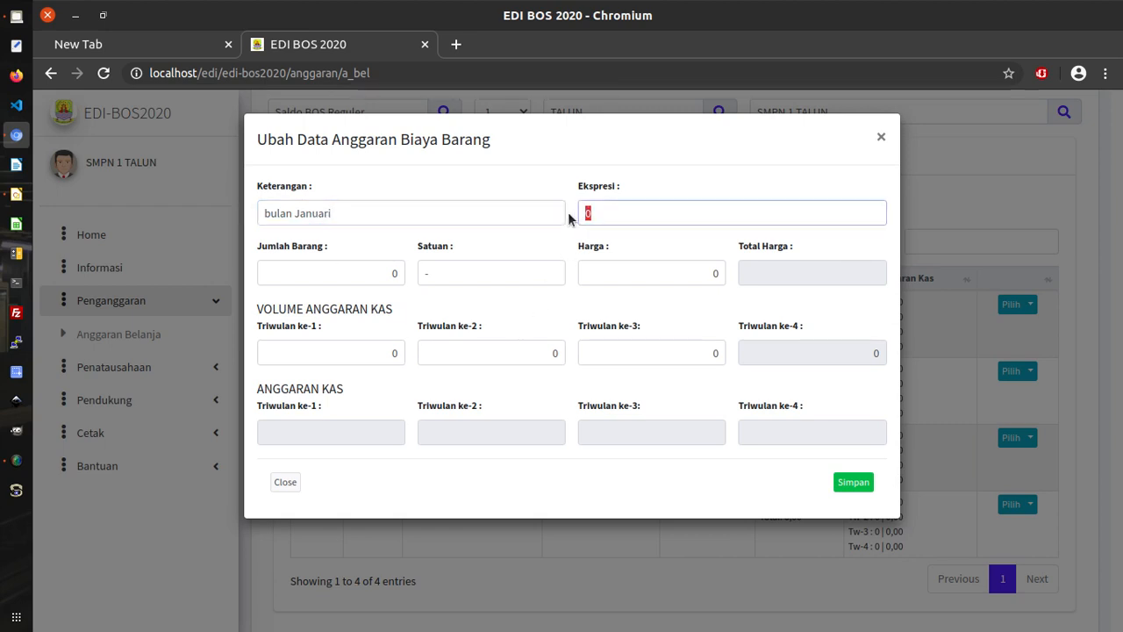
{"action": "type", "text": "1 bln x"}
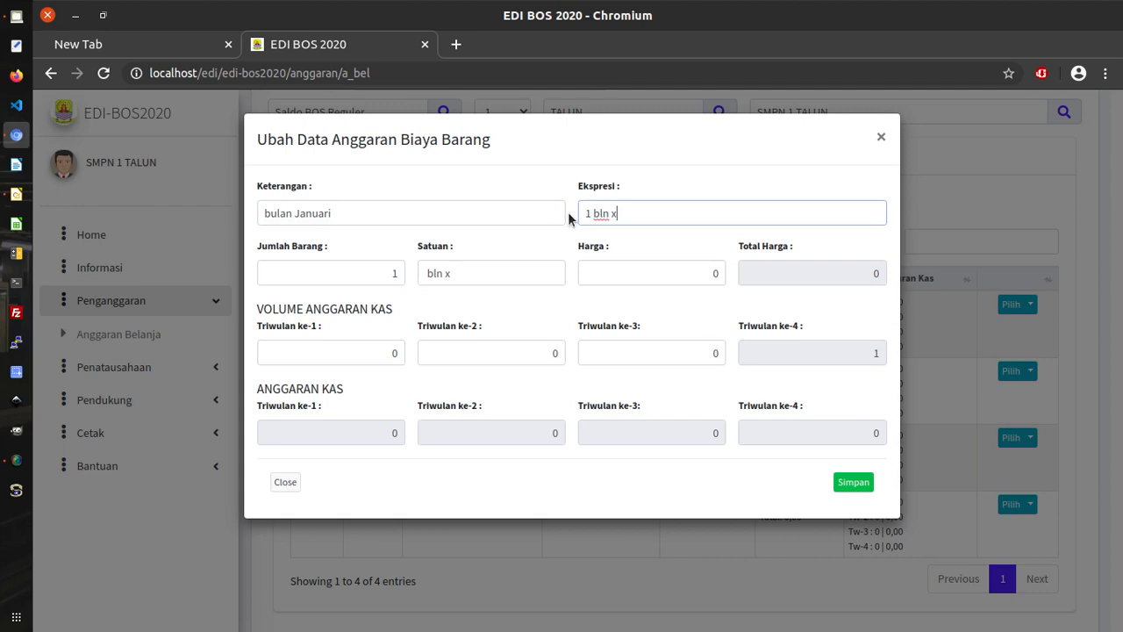
{"action": "key", "text": "BackSpace"}
{"action": "left_click_drag", "start_coordinate": [677, 272], "coordinate": [716, 272]}
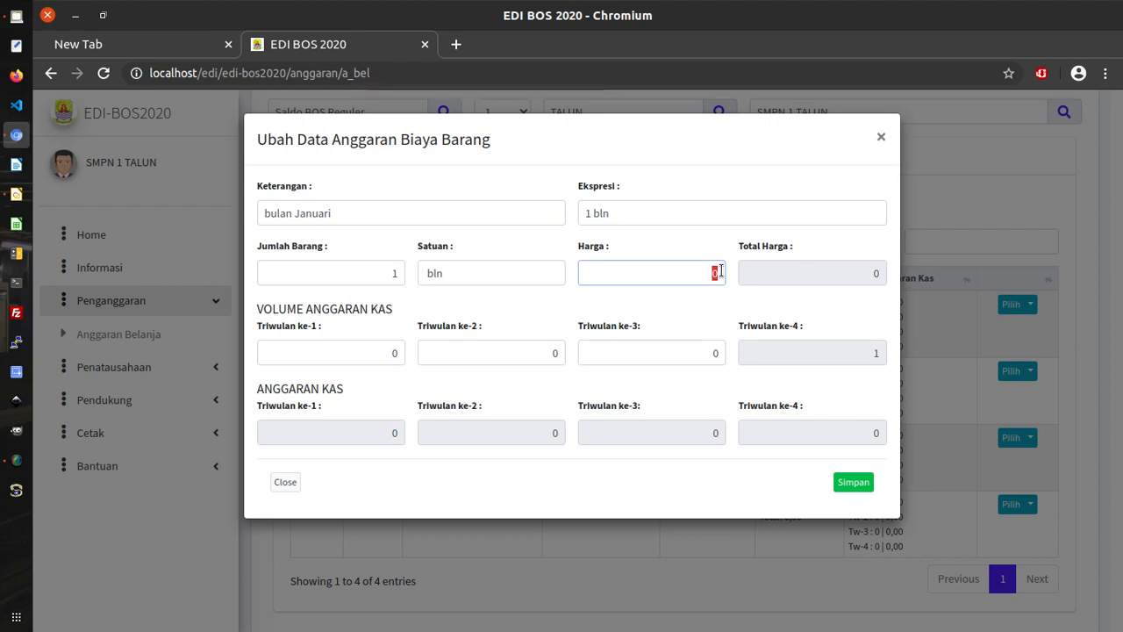
{"action": "type", "text": "20000"}
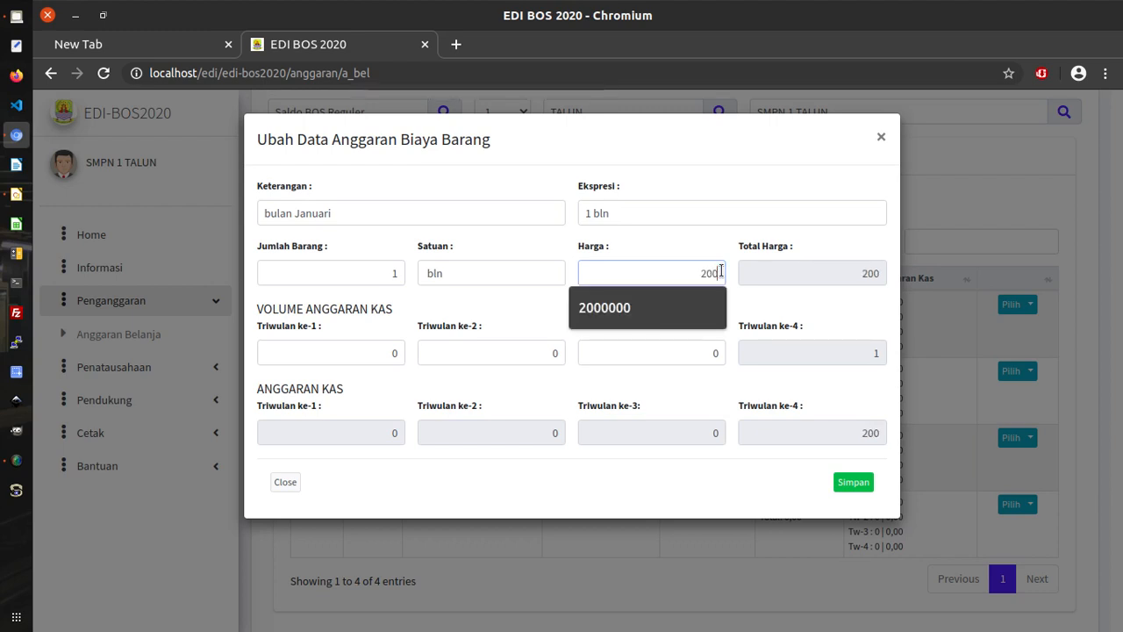
{"action": "type", "text": "0"}
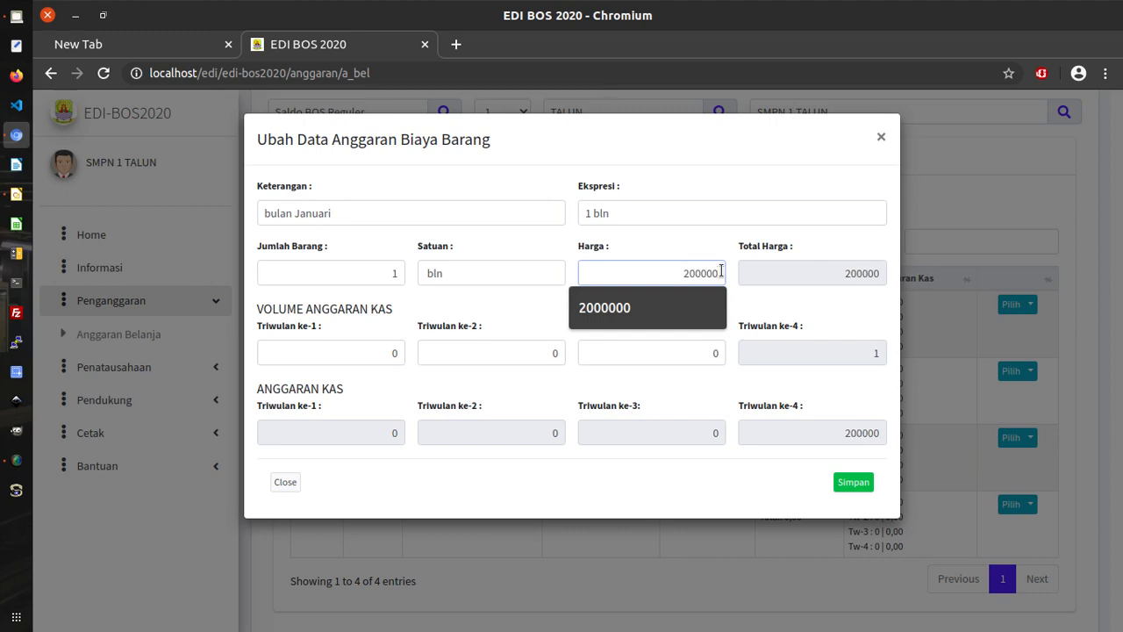
Confirm the Harga field holds 200000, closing the suggestion lists.
{"action": "left_click", "coordinate": [711, 250]}
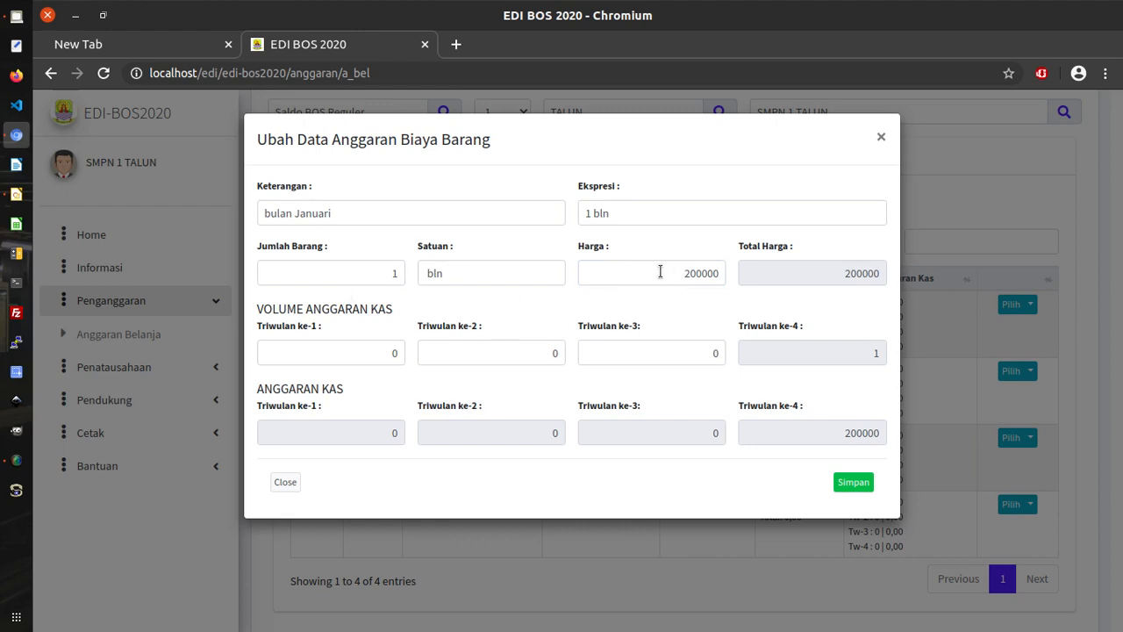
{"action": "left_click_drag", "start_coordinate": [683, 273], "coordinate": [709, 271]}
{"action": "left_click", "coordinate": [708, 255]}
{"action": "left_click", "coordinate": [681, 273]}
{"action": "left_click_drag", "start_coordinate": [681, 273], "coordinate": [725, 276]}
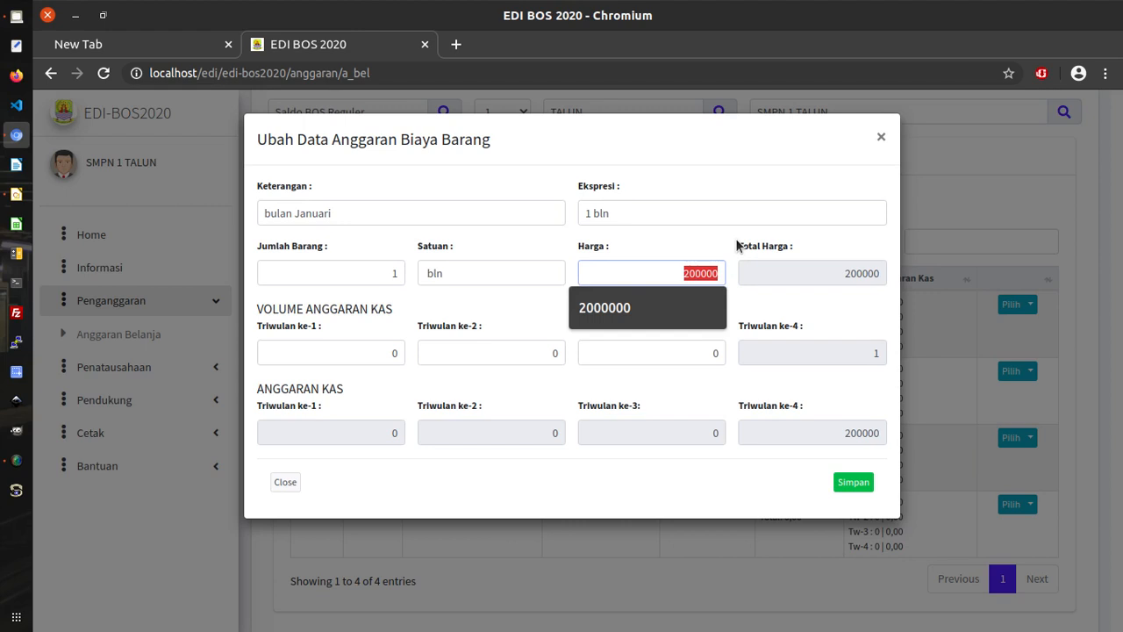
{"action": "left_click", "coordinate": [673, 272]}
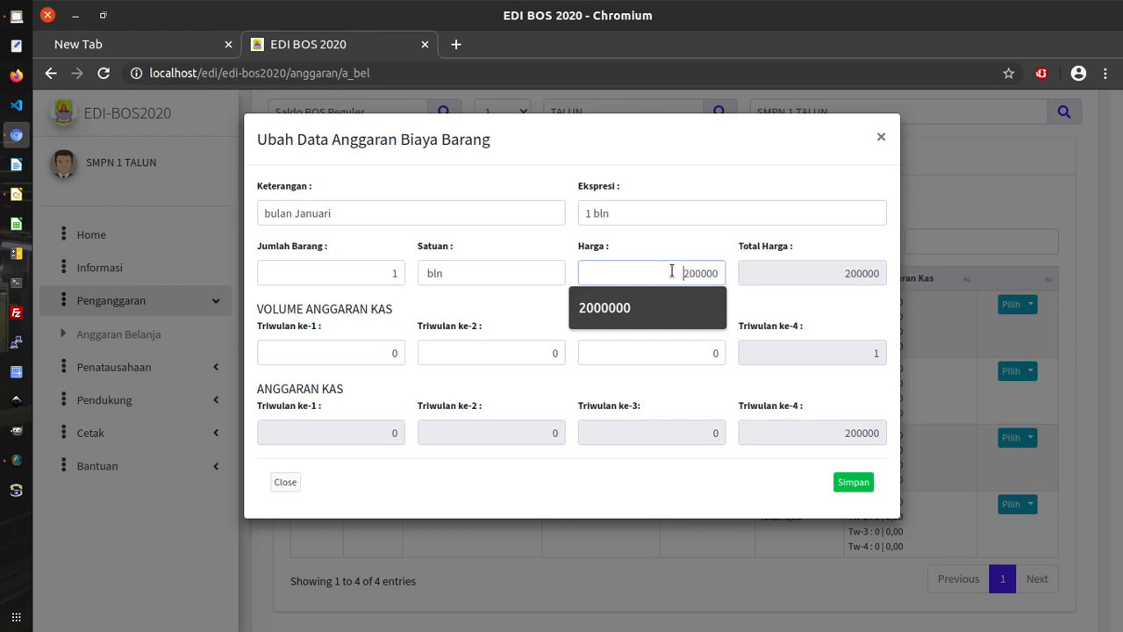
{"action": "left_click", "coordinate": [679, 273]}
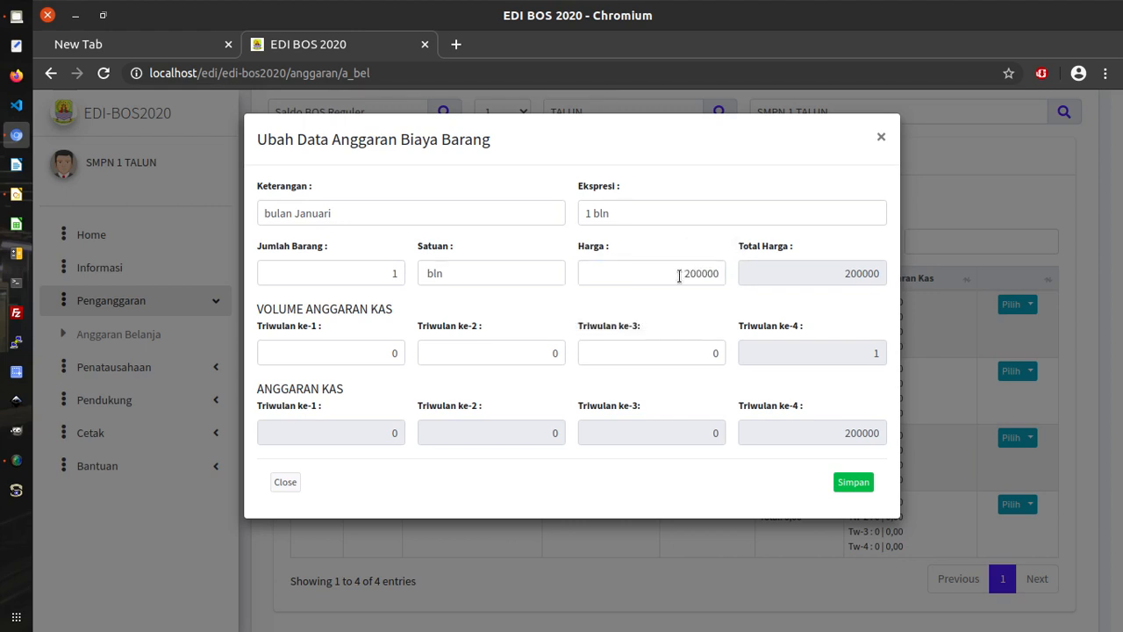
{"action": "left_click_drag", "start_coordinate": [680, 275], "coordinate": [730, 287]}
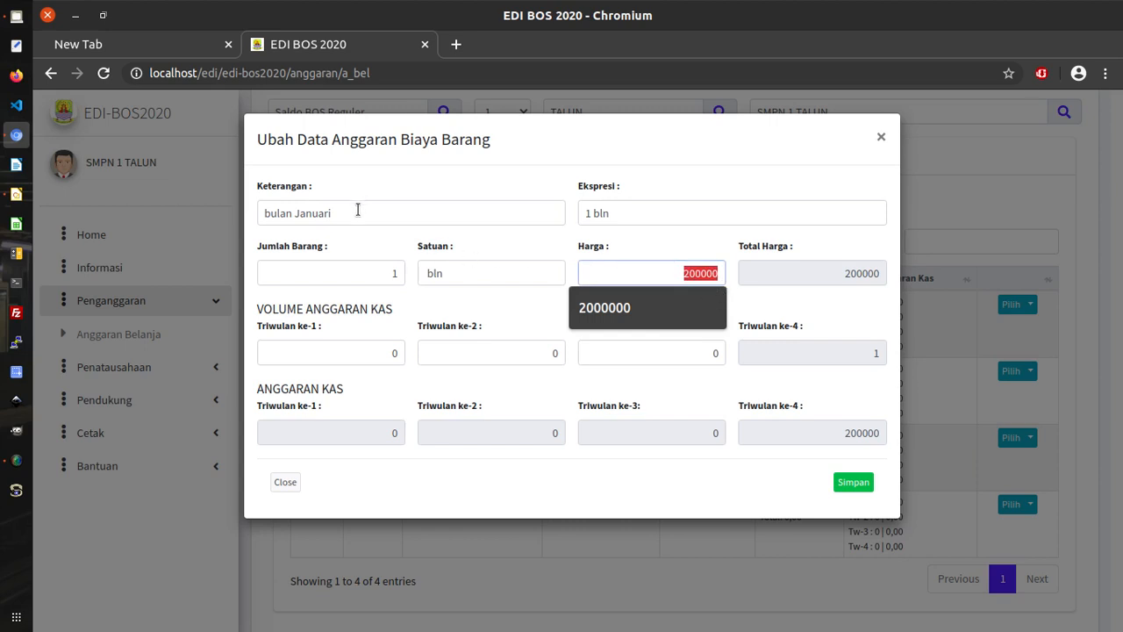
{"action": "left_click", "coordinate": [572, 252]}
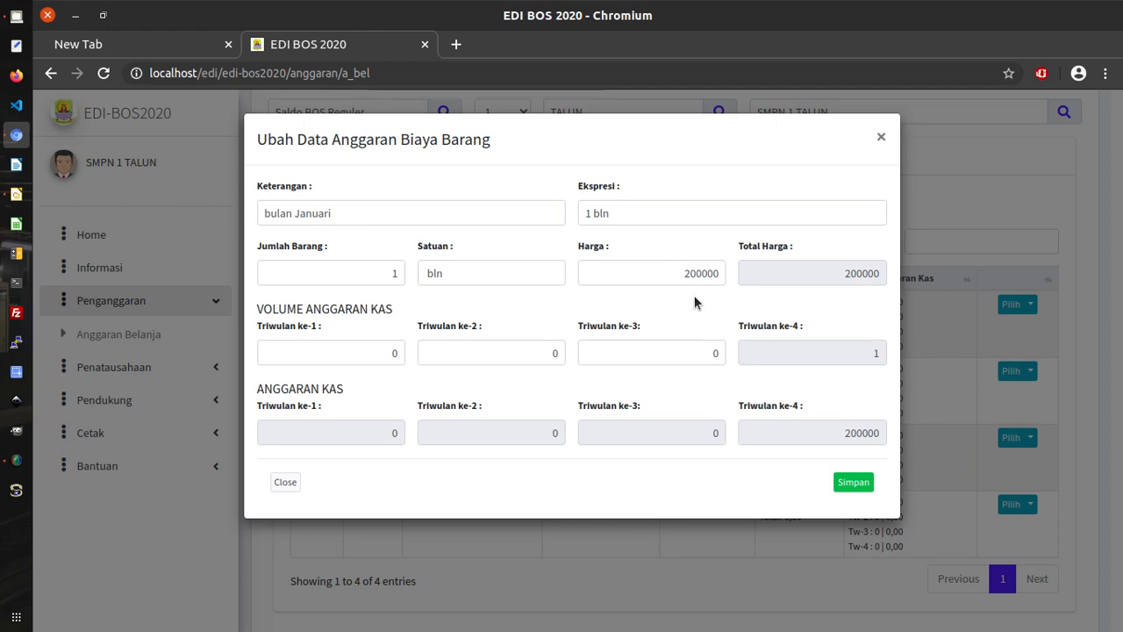
{"action": "left_click_drag", "start_coordinate": [672, 273], "coordinate": [721, 274]}
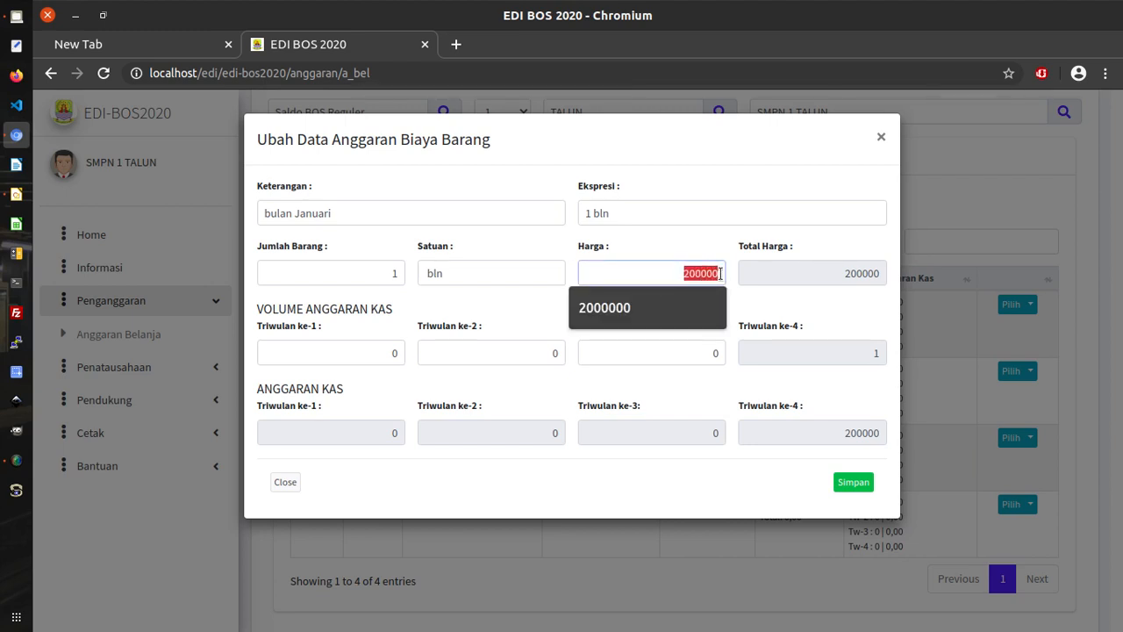
{"action": "left_click", "coordinate": [651, 273]}
{"action": "left_click", "coordinate": [729, 255]}
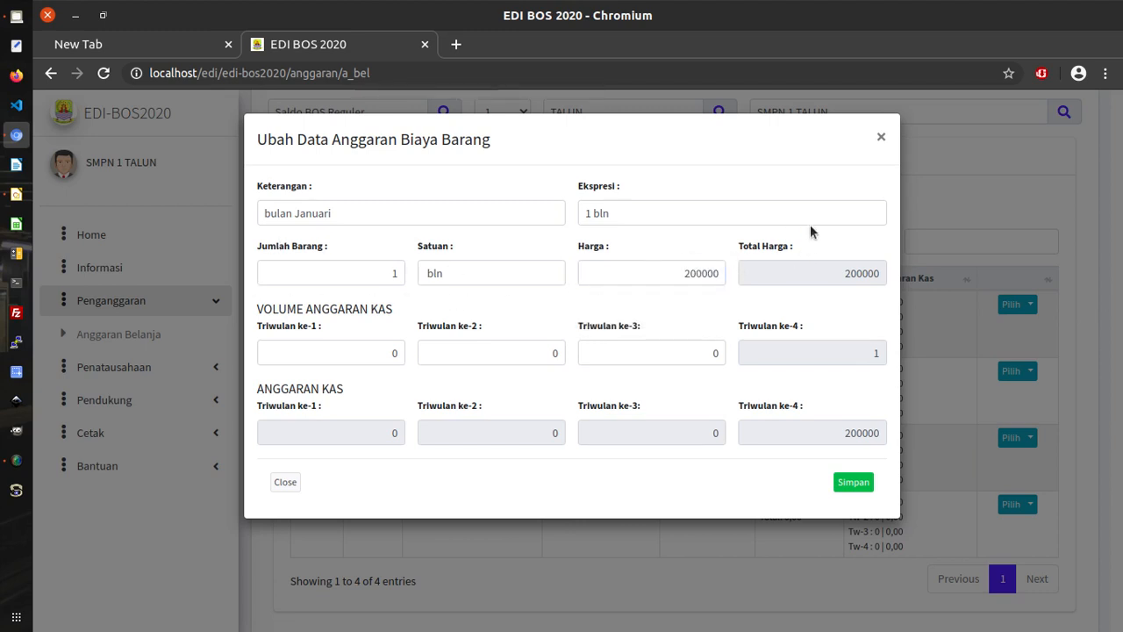
Set the Triwulan ke-1 volume to 1 and save the January electricity item.
{"action": "left_click", "coordinate": [374, 354]}
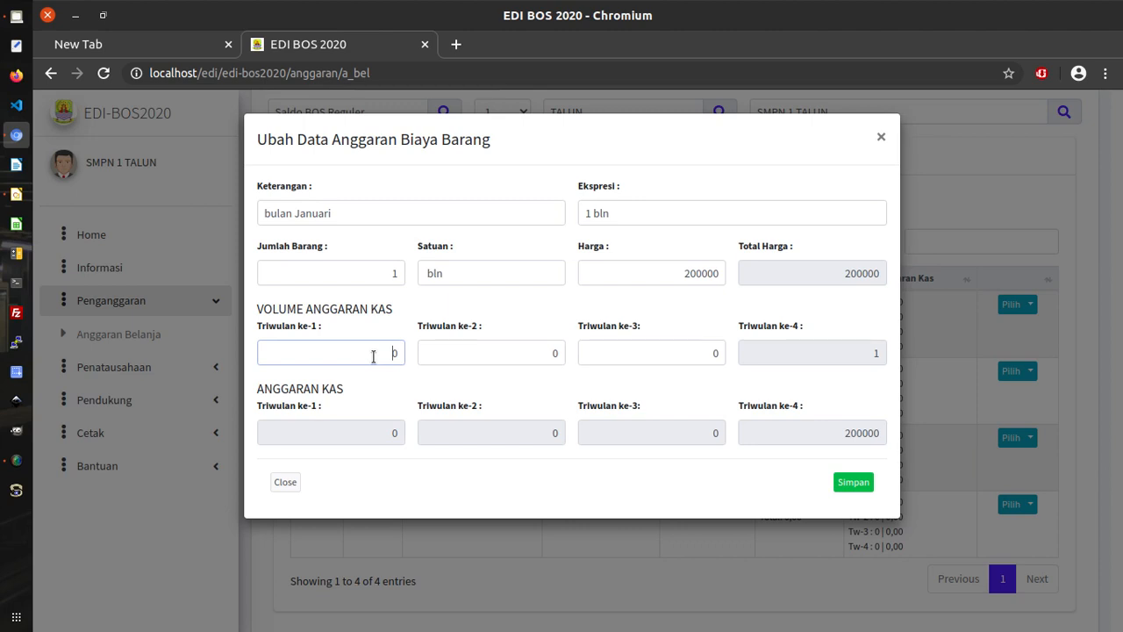
{"action": "left_click_drag", "start_coordinate": [374, 354], "coordinate": [420, 362]}
{"action": "type", "text": "1"}
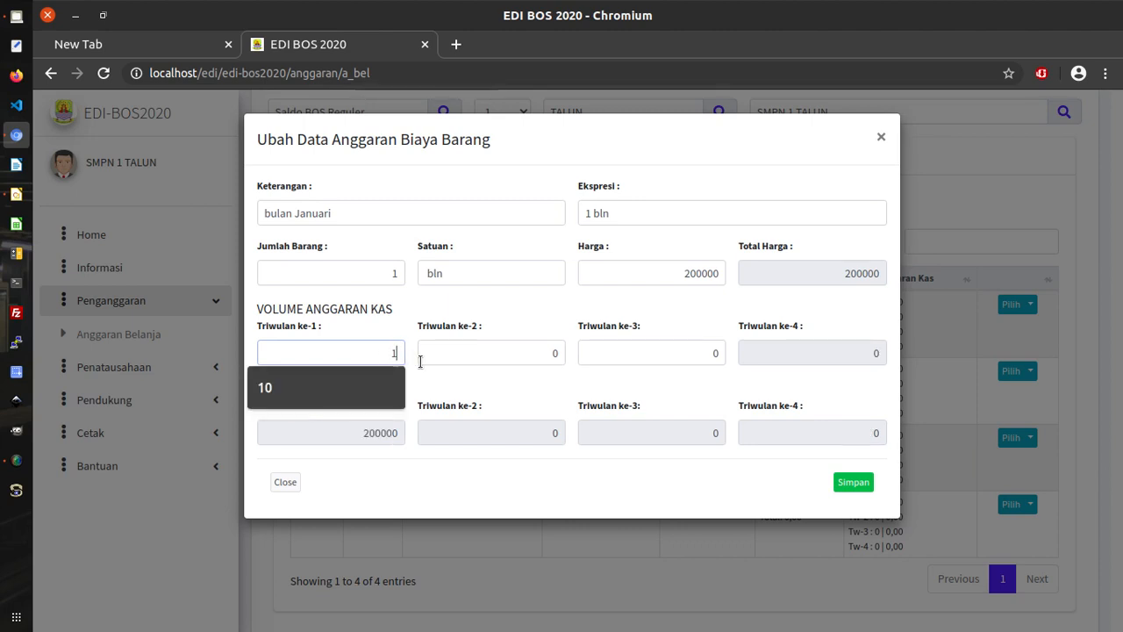
{"action": "left_click_drag", "start_coordinate": [465, 301], "coordinate": [420, 250]}
{"action": "left_click", "coordinate": [377, 268]}
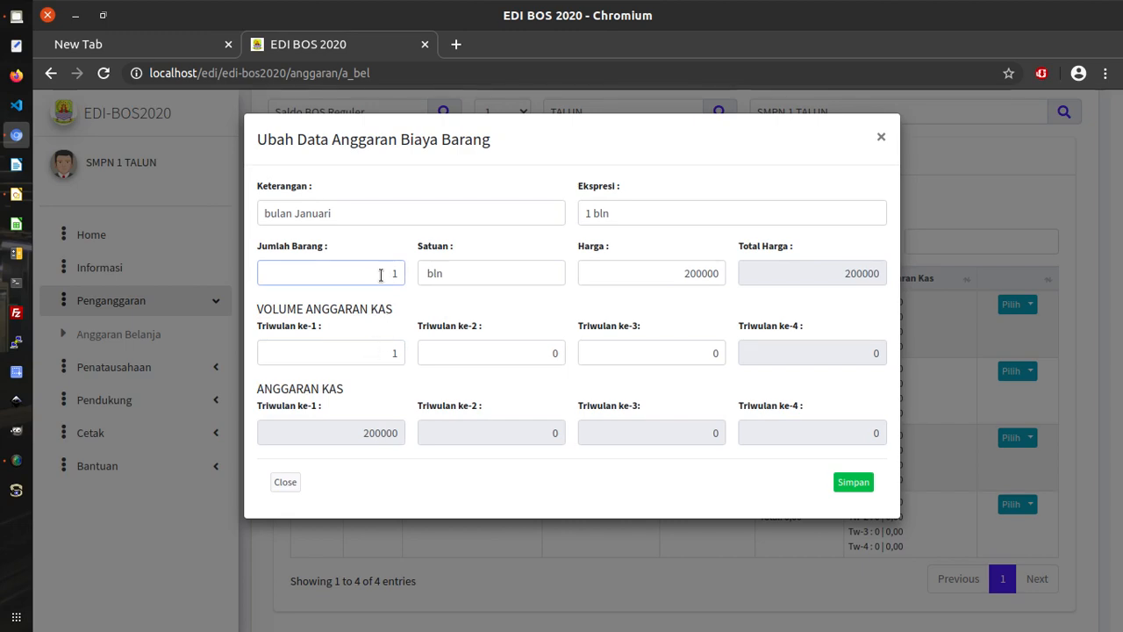
{"action": "left_click", "coordinate": [377, 349]}
{"action": "left_click", "coordinate": [669, 378]}
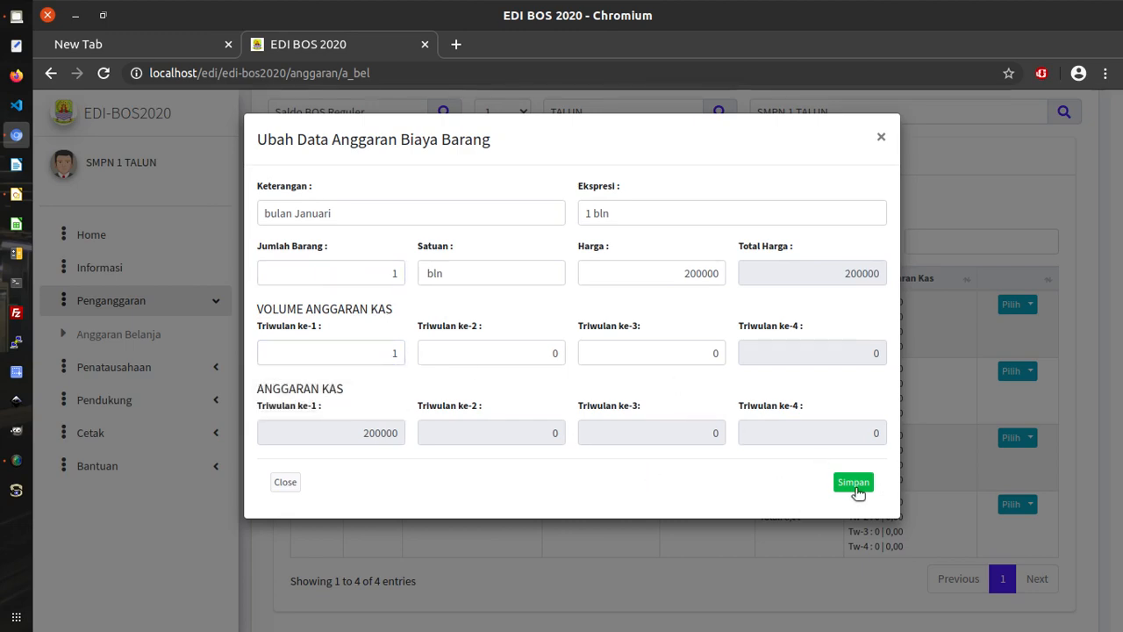
{"action": "left_click", "coordinate": [853, 485]}
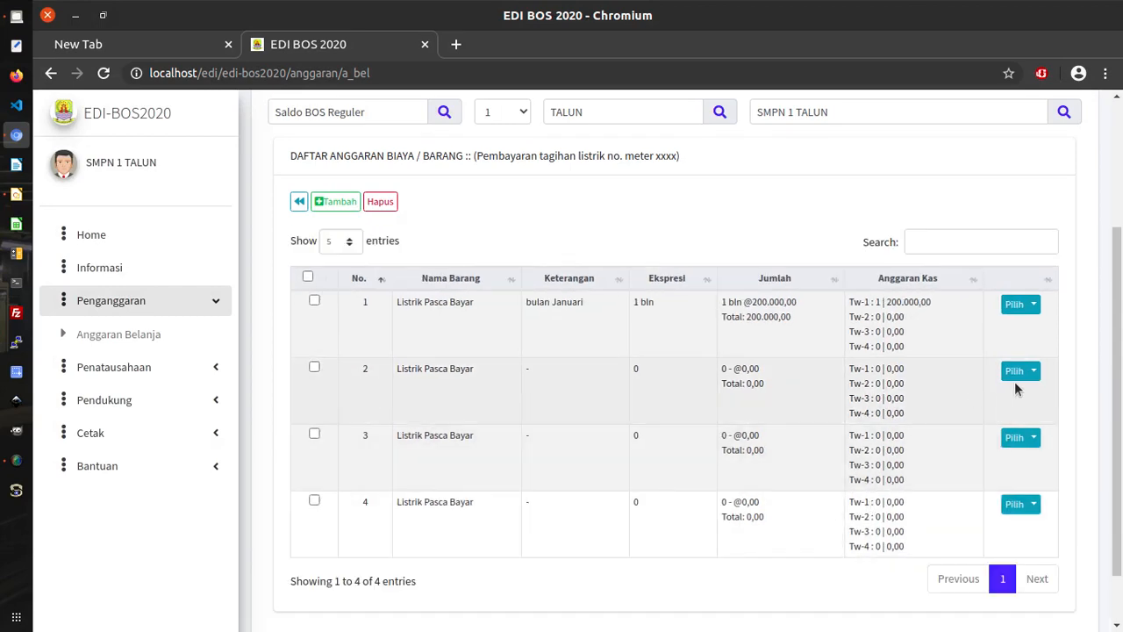
Edit row 2 with Keterangan 'bulan Februari' and Ekspresi '1 bln'.
{"action": "left_click", "coordinate": [1034, 373]}
{"action": "left_click", "coordinate": [990, 408]}
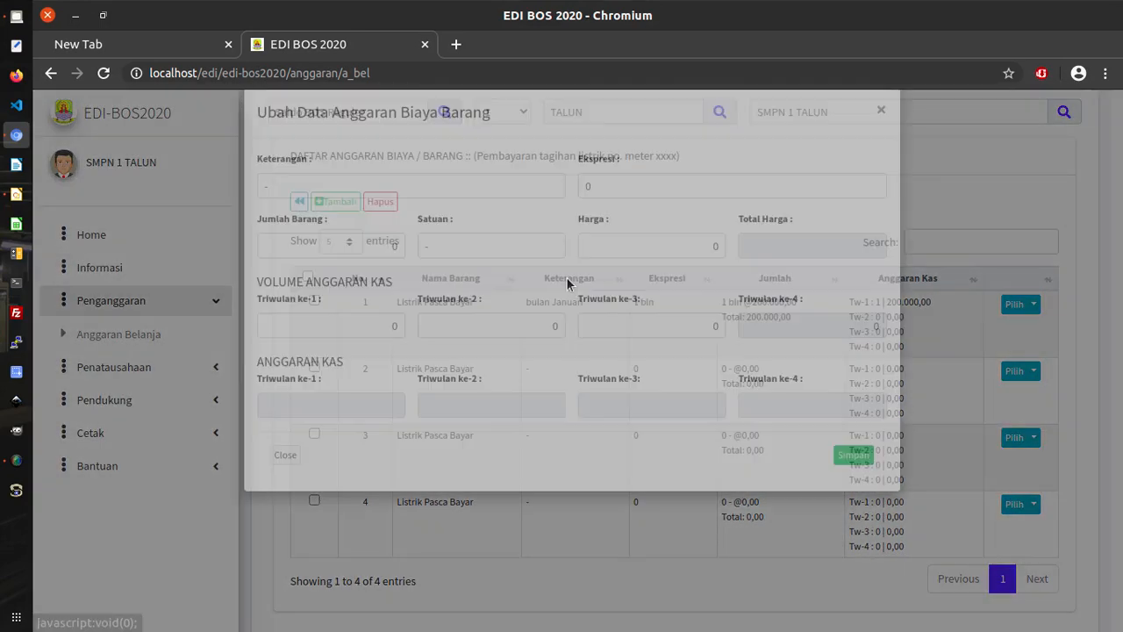
{"action": "left_click", "coordinate": [393, 217]}
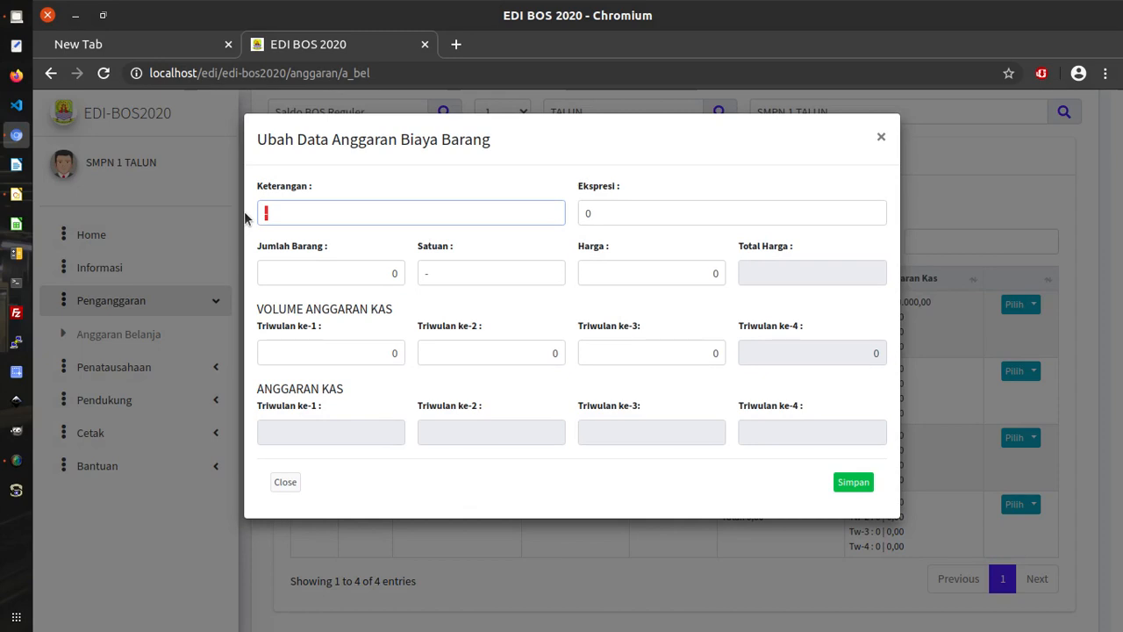
{"action": "type", "text": "bulan "}
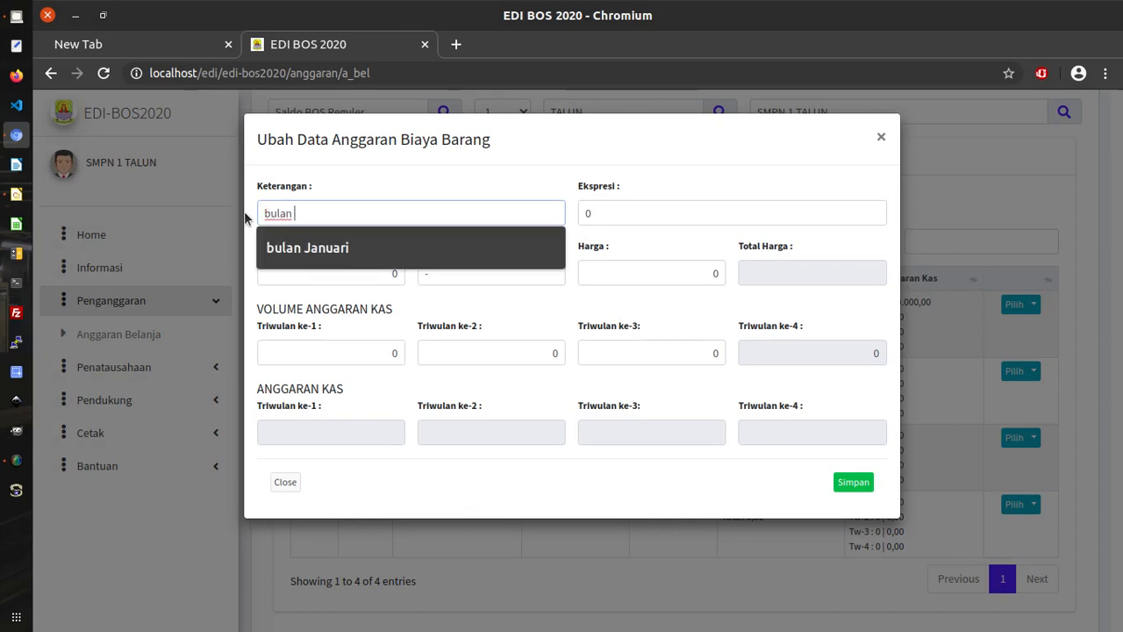
{"action": "type", "text": "Februari"}
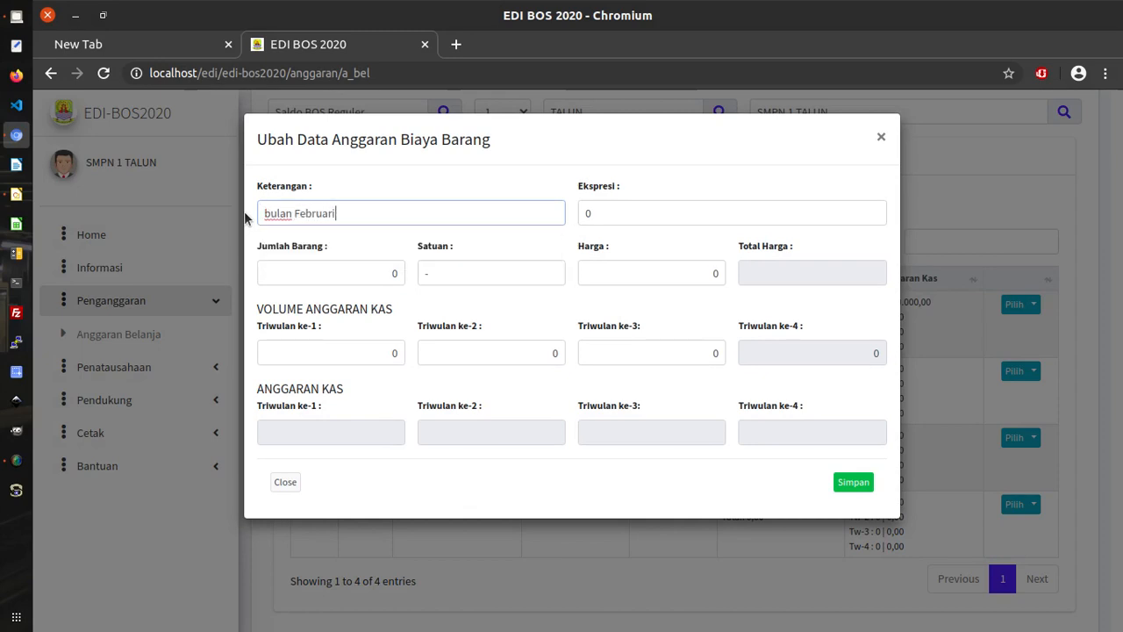
{"action": "left_click_drag", "start_coordinate": [594, 213], "coordinate": [570, 215]}
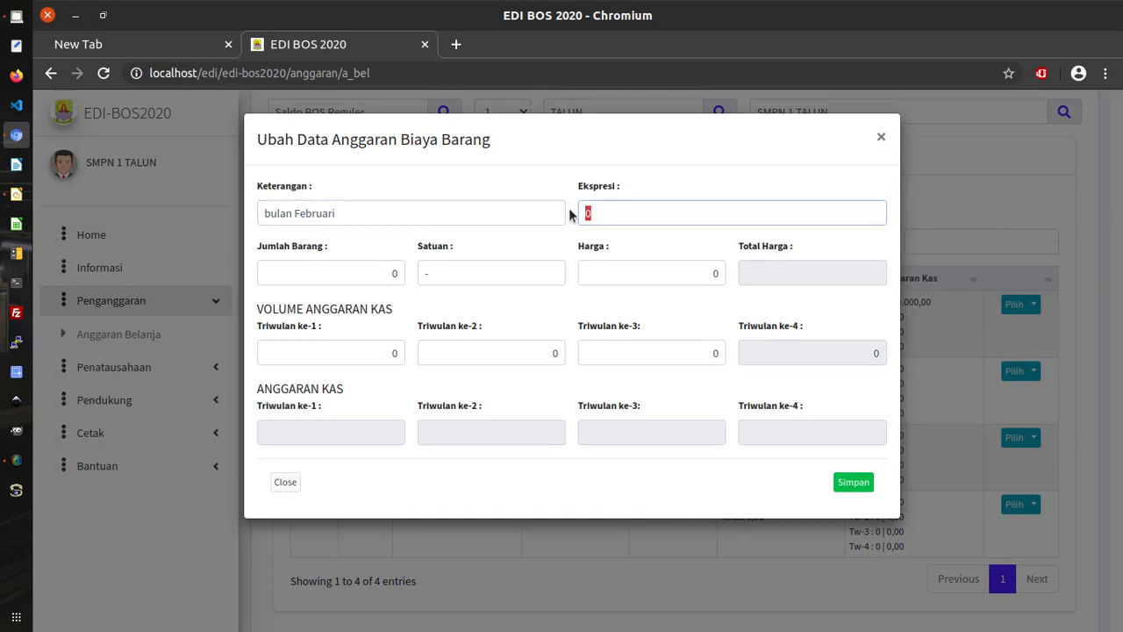
{"action": "type", "text": "1 bln"}
{"action": "left_click", "coordinate": [603, 302]}
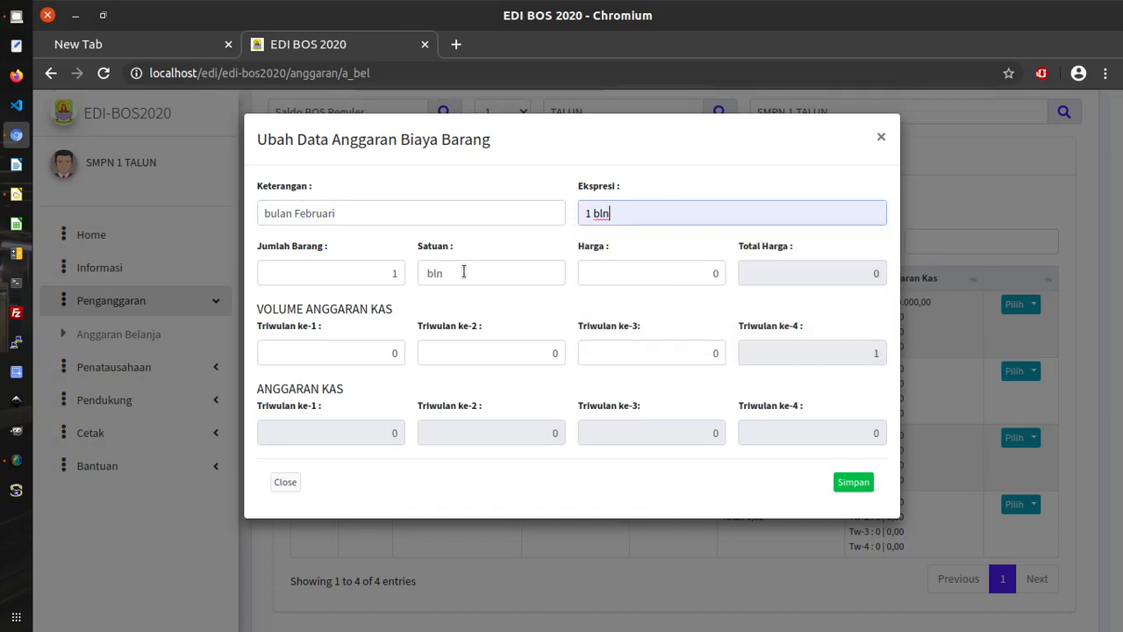
Set Harga 300000 and Triwulan ke-1 volume 1, then save the February item.
{"action": "left_click", "coordinate": [707, 273]}
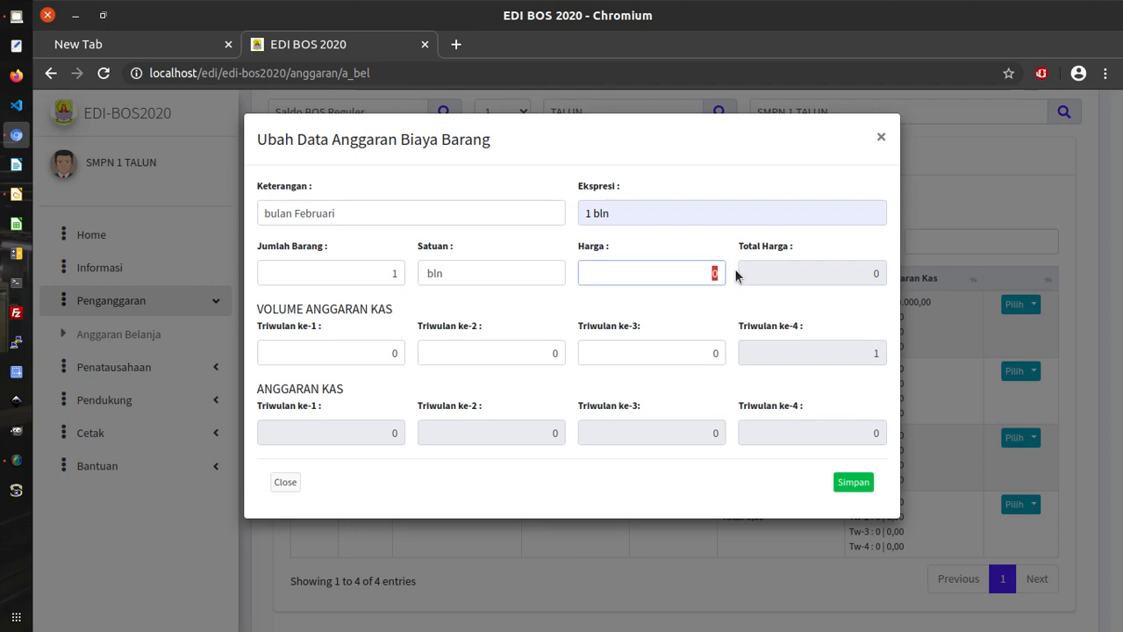
{"action": "type", "text": "30000"}
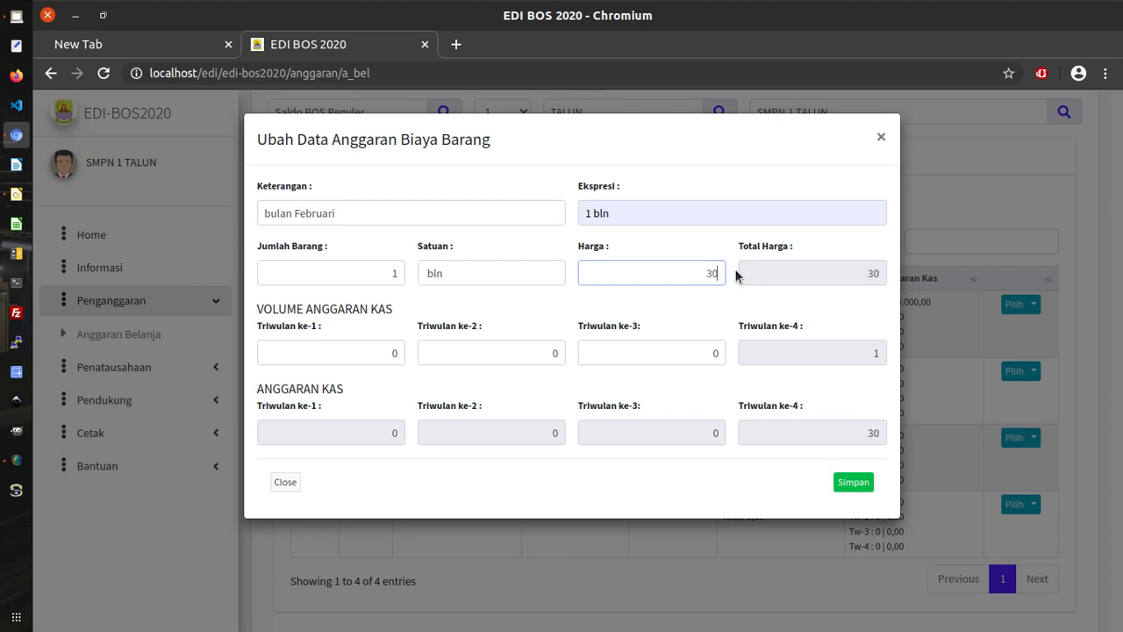
{"action": "type", "text": "0"}
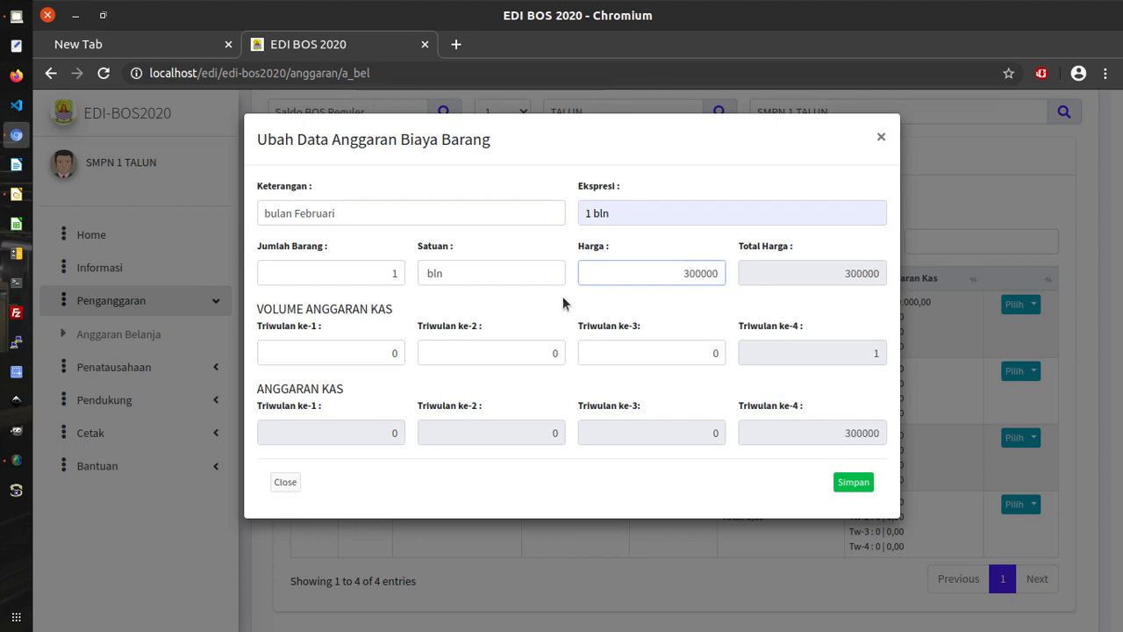
{"action": "left_click", "coordinate": [403, 356]}
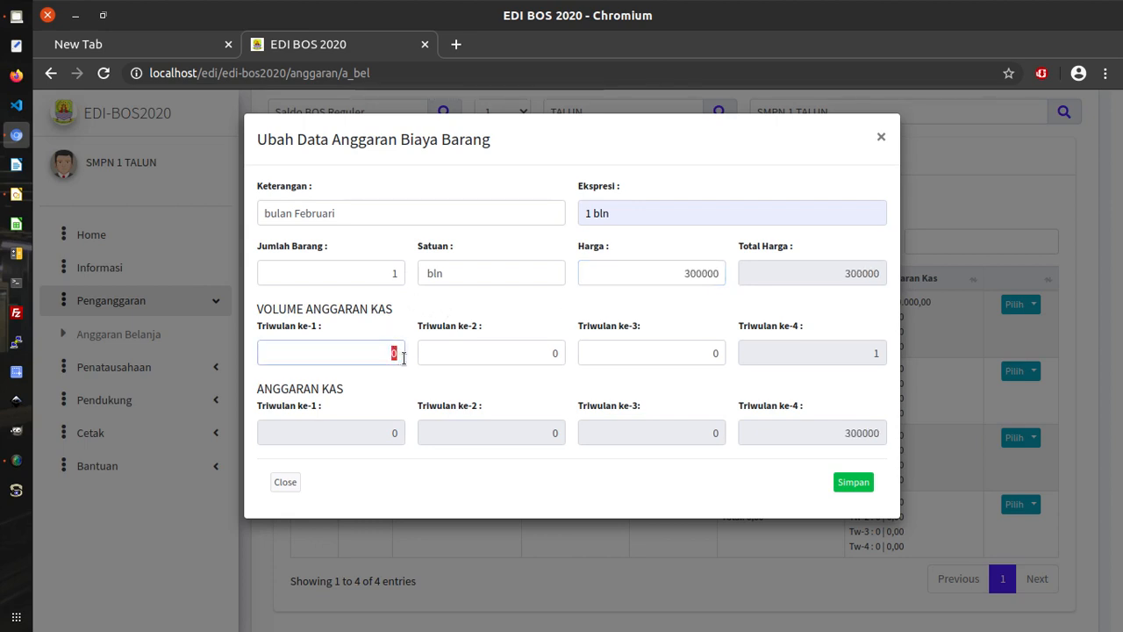
{"action": "type", "text": "1"}
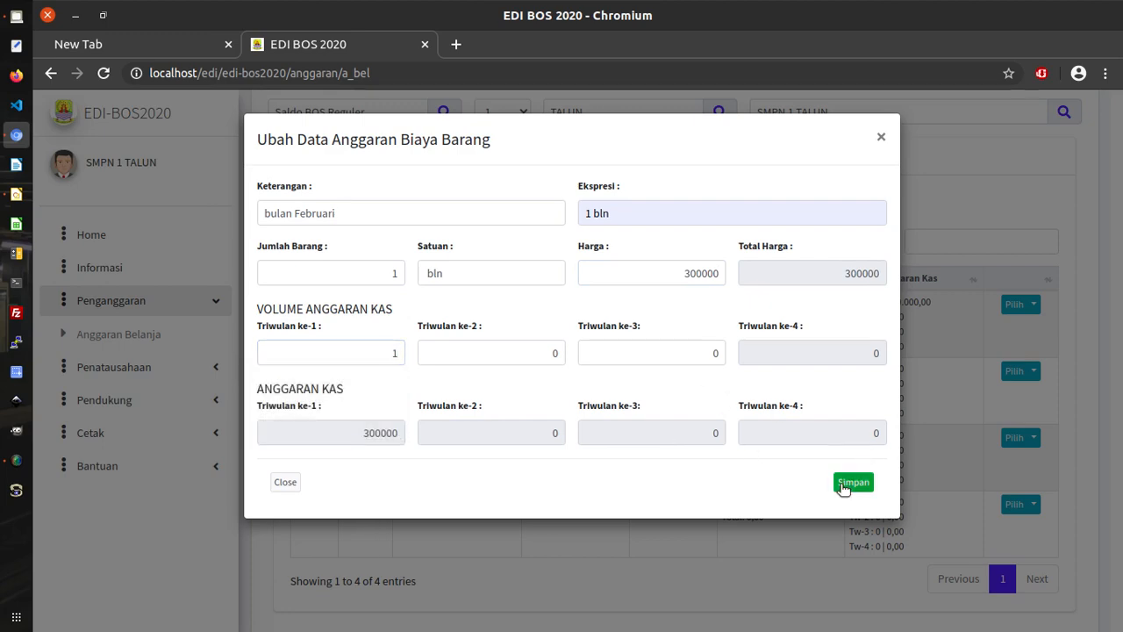
{"action": "left_click", "coordinate": [845, 483]}
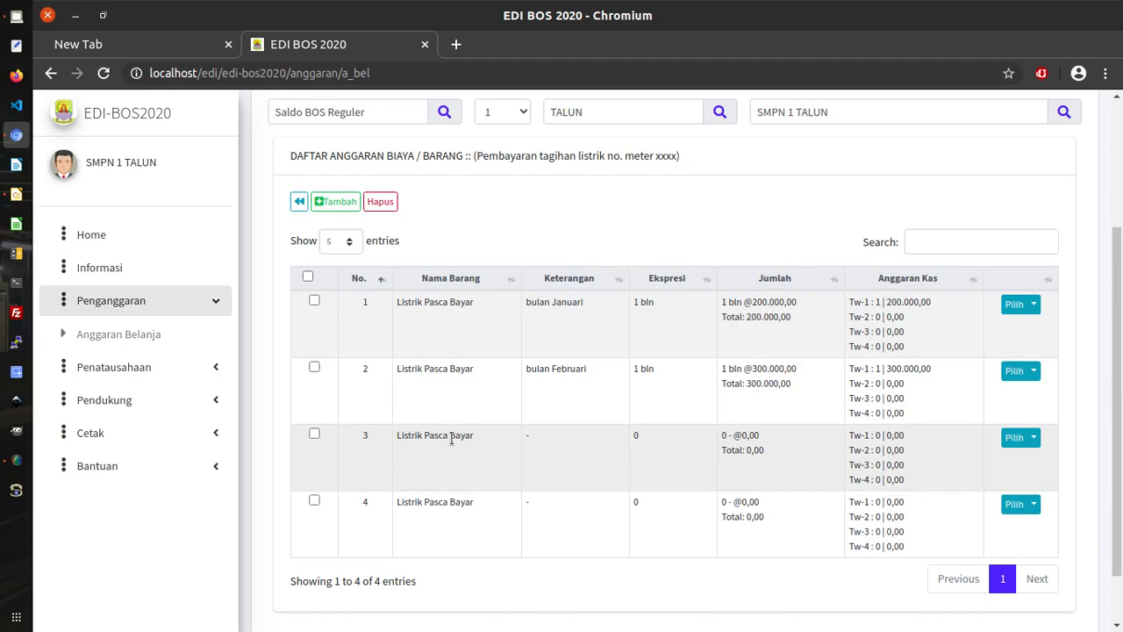
{"action": "scroll", "coordinate": [644, 391], "scroll_direction": "up", "scroll_amount": 1}
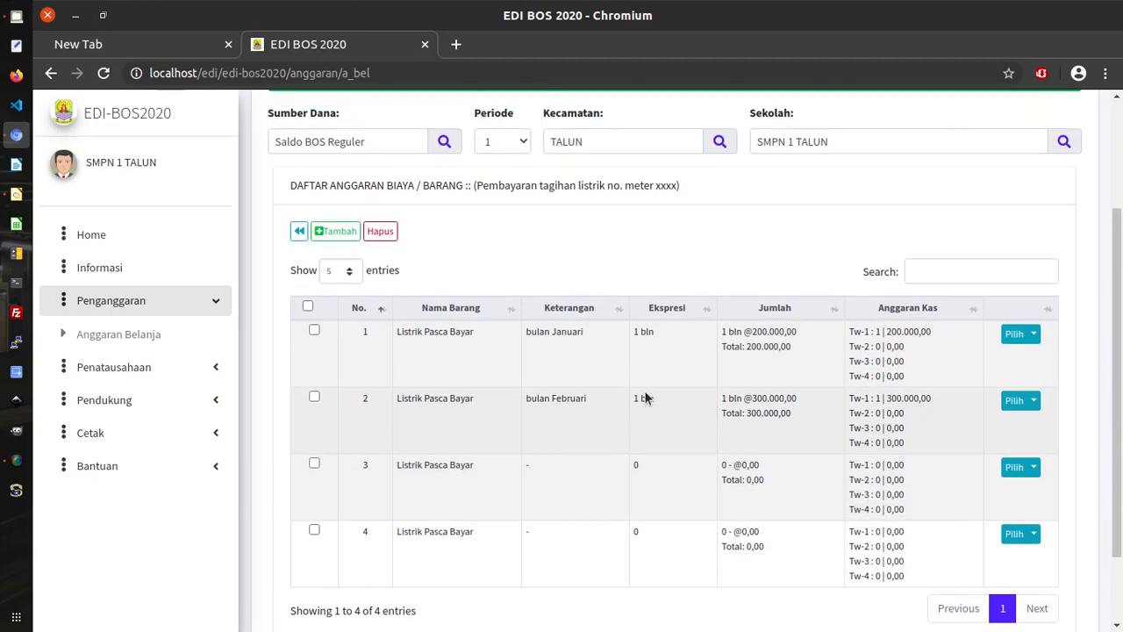
{"action": "scroll", "coordinate": [644, 397], "scroll_direction": "up", "scroll_amount": 3}
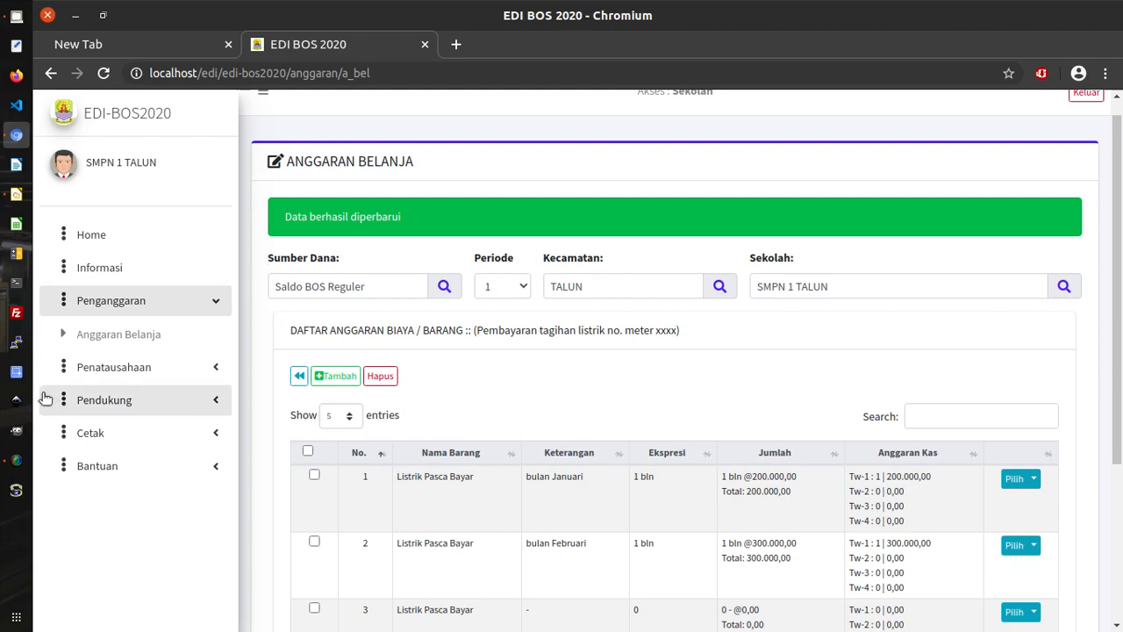
{"action": "left_click", "coordinate": [16, 459]}
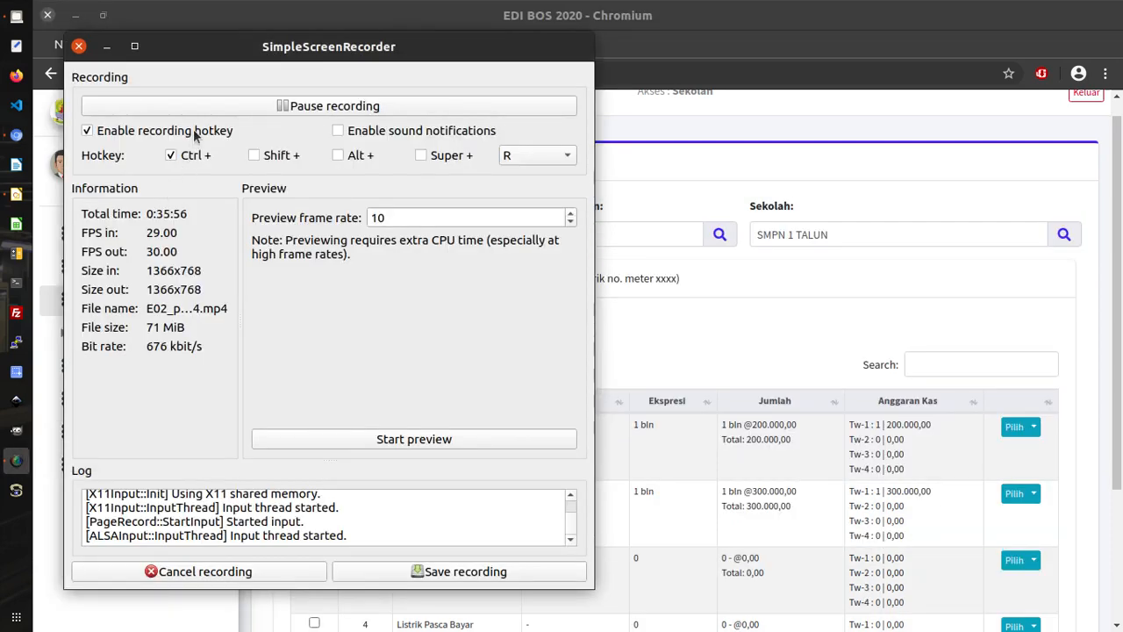
{"action": "left_click", "coordinate": [321, 105]}
{"action": "left_click", "coordinate": [321, 105]}
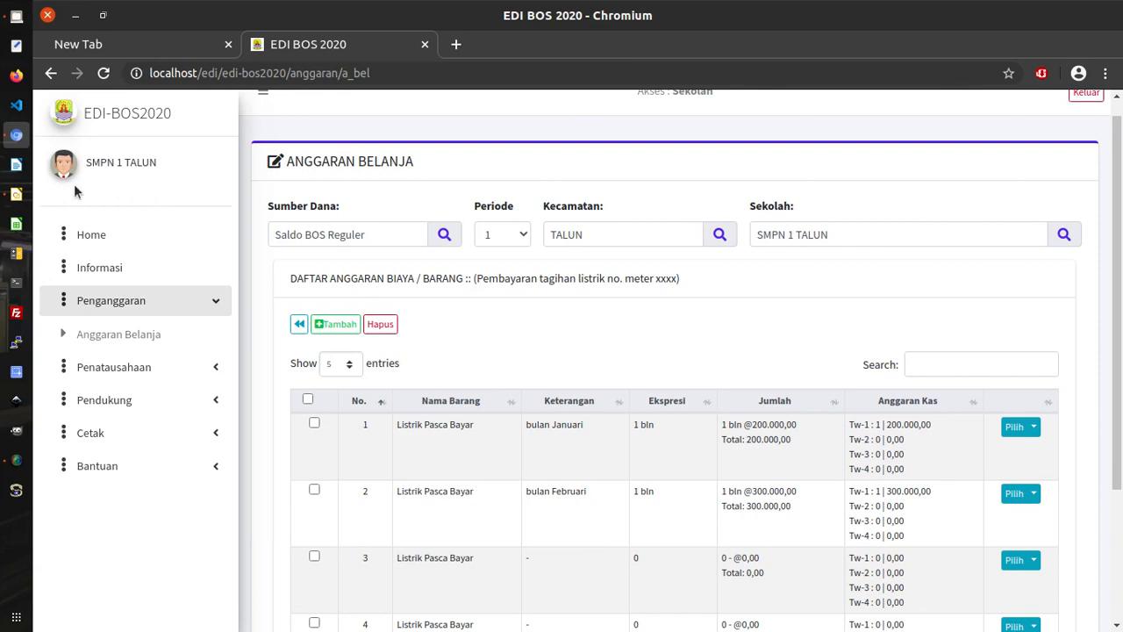
Switch to pergeseran-kas.odg in LibreOffice Draw and select the four sub-items under E02 Penganggaran (RKAS).
{"action": "left_click", "coordinate": [15, 193]}
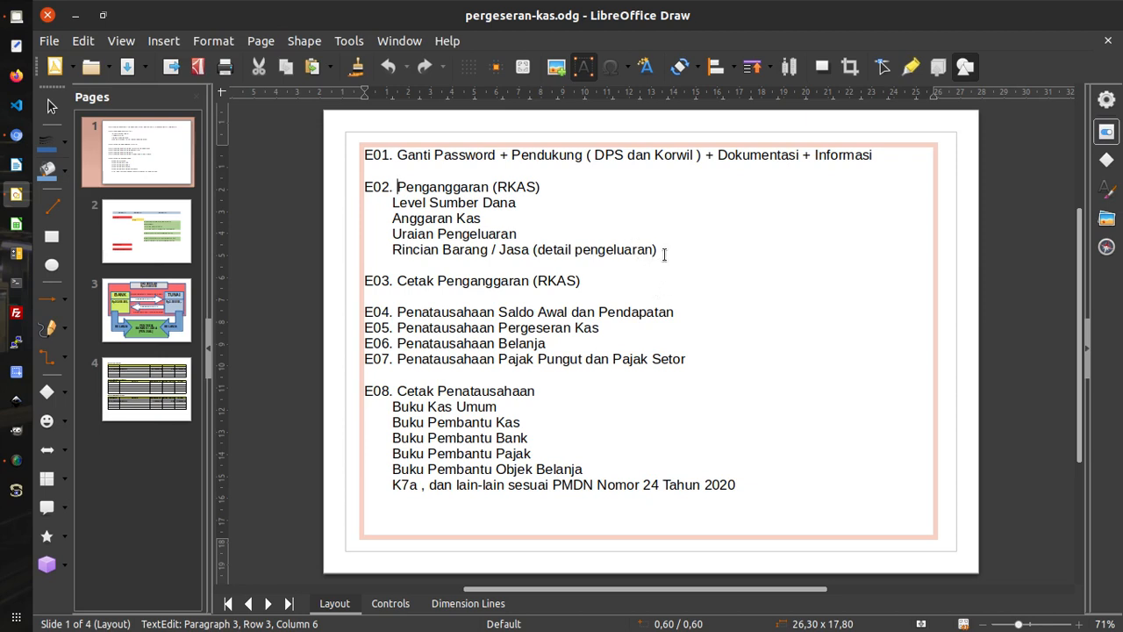
{"action": "left_click_drag", "start_coordinate": [663, 253], "coordinate": [366, 200]}
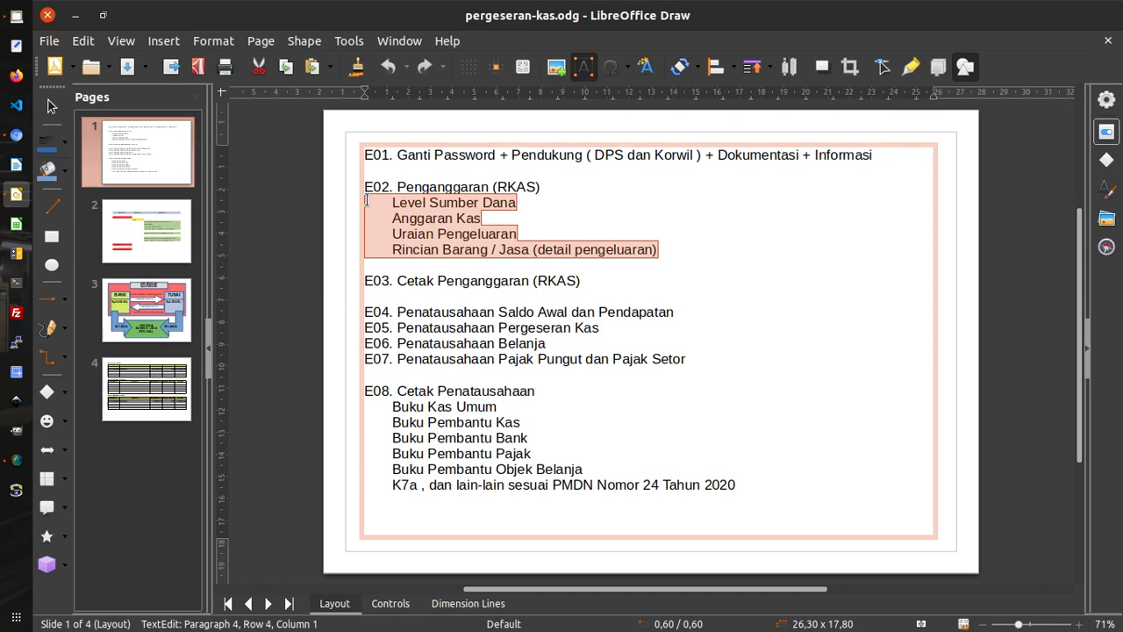
{"action": "left_click", "coordinate": [17, 463]}
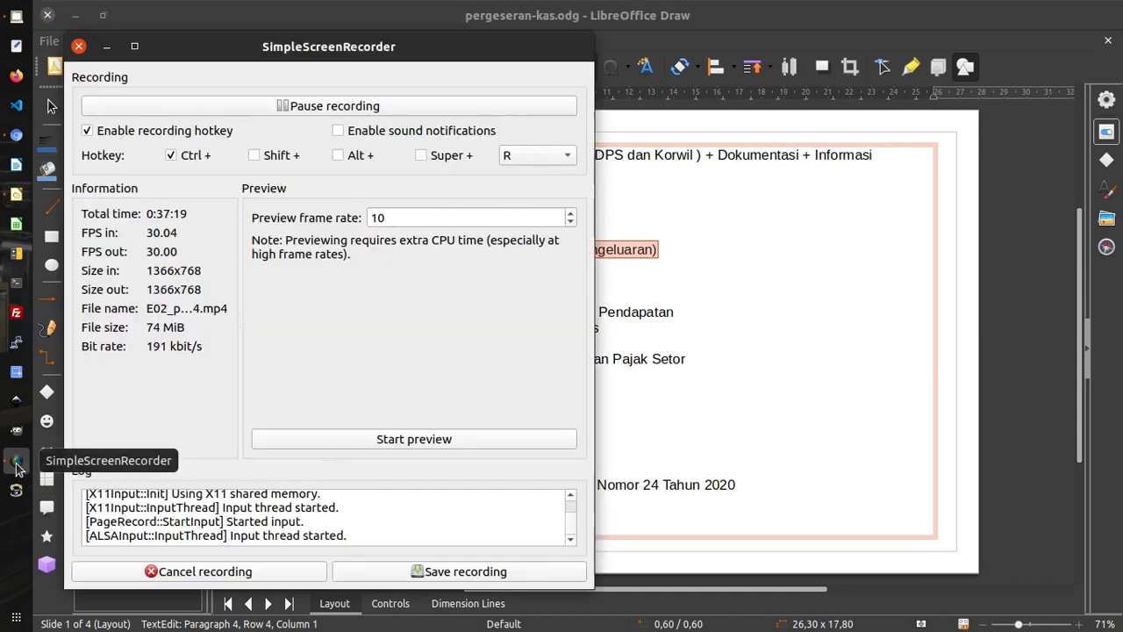